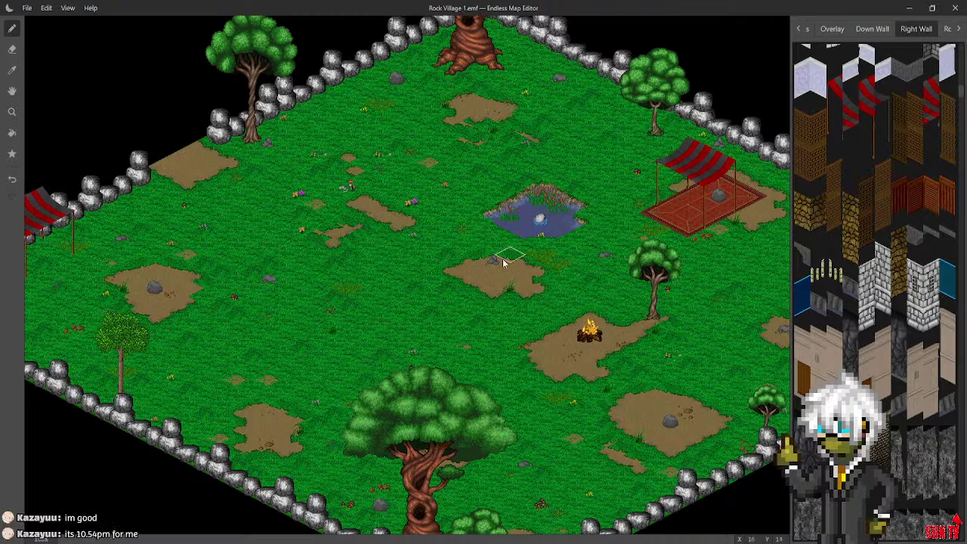
Examine the whole Rock Village map, from the walled western corner across the pond and campfire to the eastern wall
{"action": "middle_click_drag", "start_coordinate": [432, 322], "coordinate": [561, 329]}
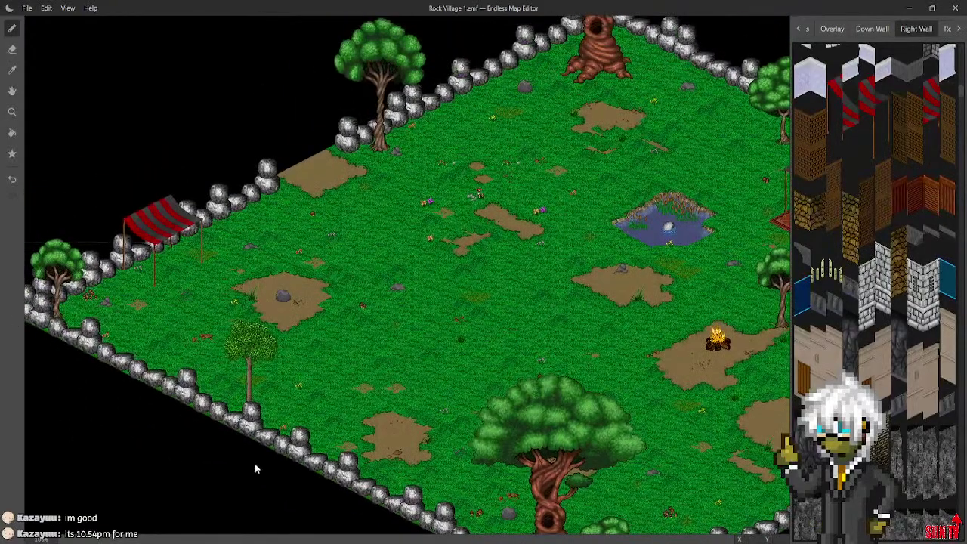
{"action": "middle_click_drag", "start_coordinate": [524, 194], "coordinate": [244, 281]}
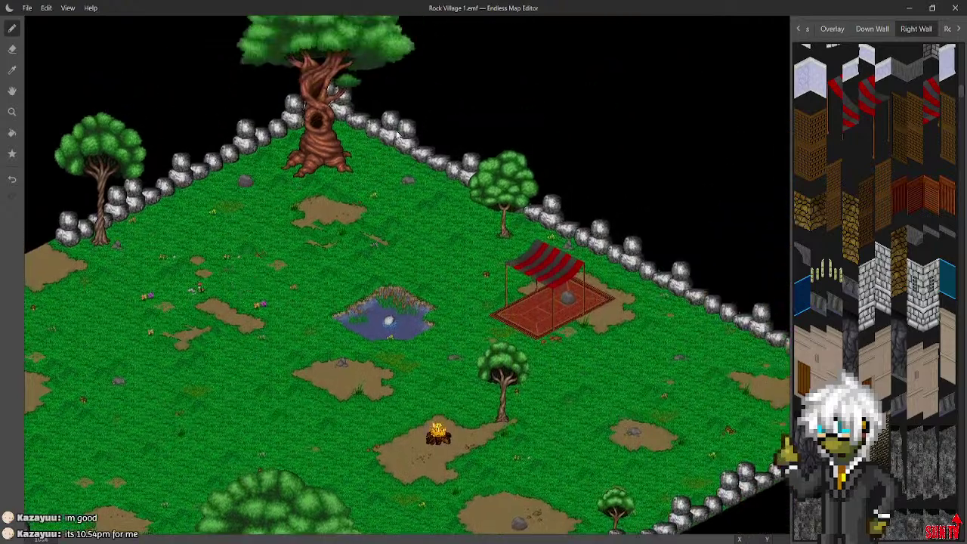
{"action": "middle_click_drag", "start_coordinate": [604, 492], "coordinate": [698, 282]}
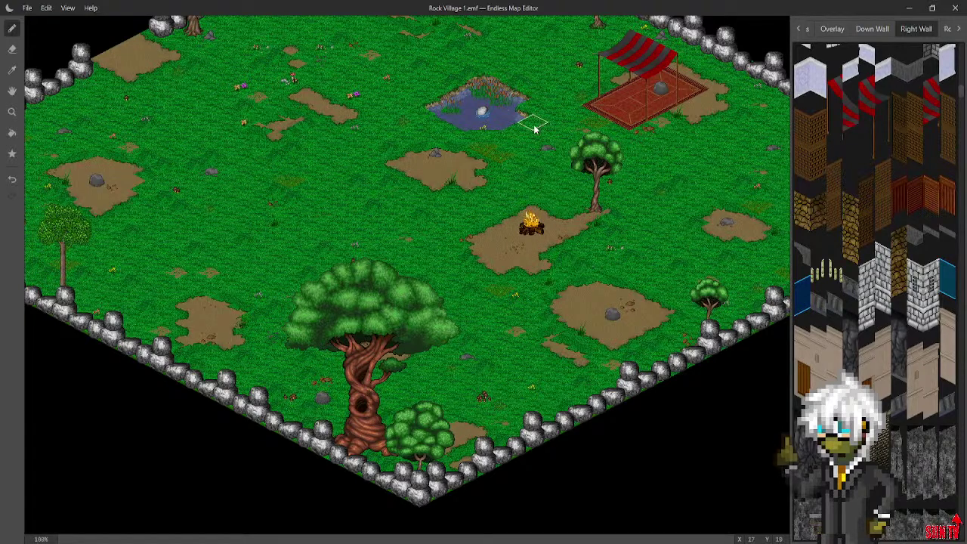
{"action": "middle_click_drag", "start_coordinate": [292, 201], "coordinate": [554, 405]}
{"action": "middle_click_drag", "start_coordinate": [393, 319], "coordinate": [620, 367]}
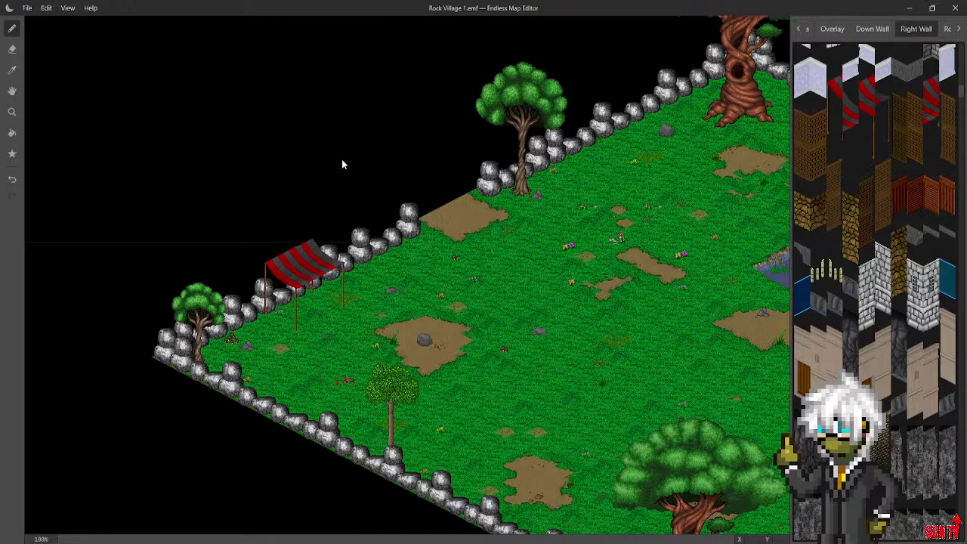
{"action": "middle_click_drag", "start_coordinate": [440, 281], "coordinate": [453, 335]}
{"action": "middle_click_drag", "start_coordinate": [501, 287], "coordinate": [346, 190]}
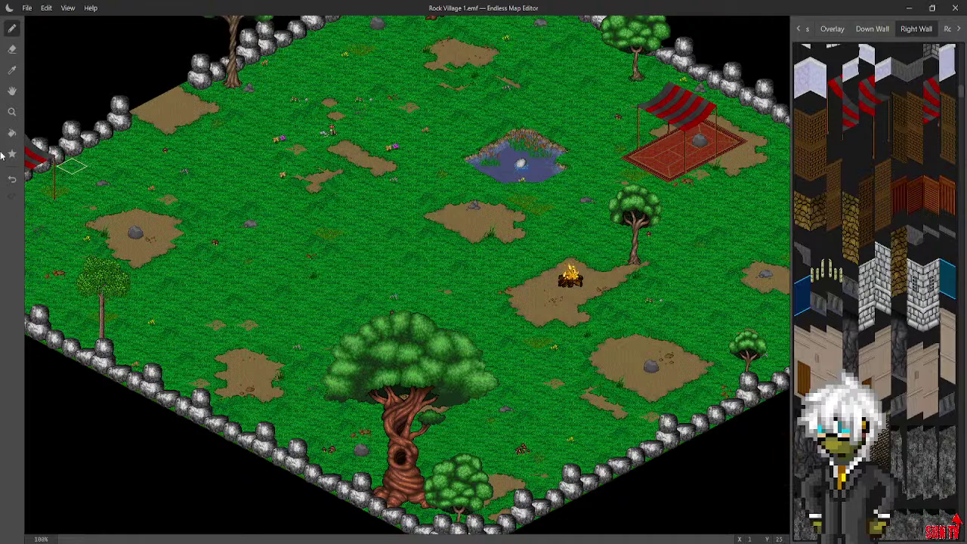
{"action": "middle_click_drag", "start_coordinate": [444, 300], "coordinate": [559, 366]}
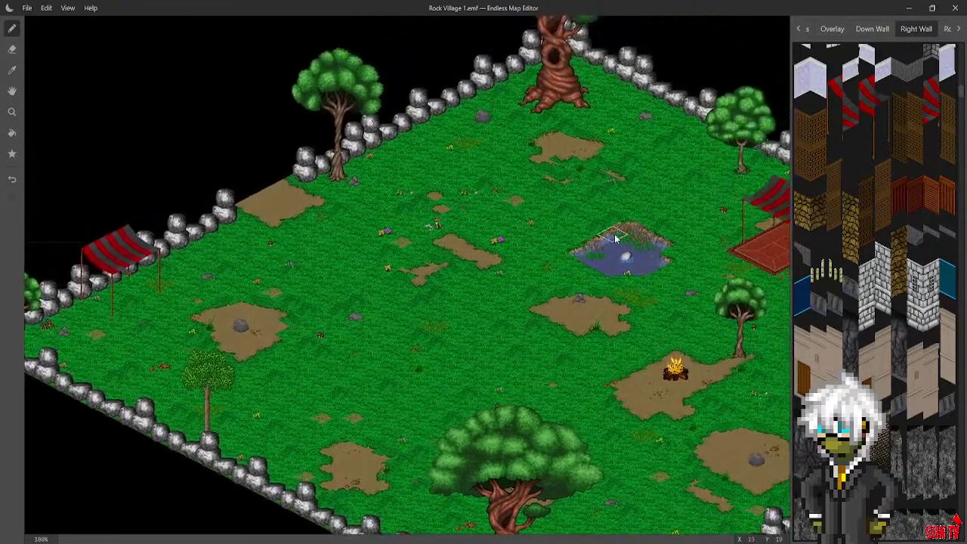
{"action": "middle_click_drag", "start_coordinate": [582, 270], "coordinate": [425, 230]}
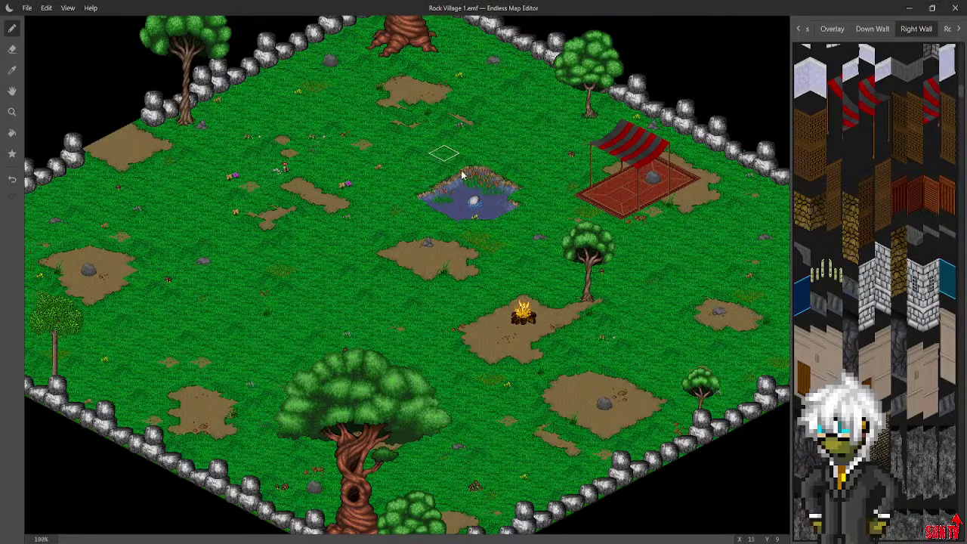
Browse the right wall graphics for pieces that could suit the village map
{"action": "scroll", "coordinate": [851, 264], "scroll_direction": "down", "scroll_amount": 5}
{"action": "scroll", "coordinate": [851, 265], "scroll_direction": "down", "scroll_amount": 3}
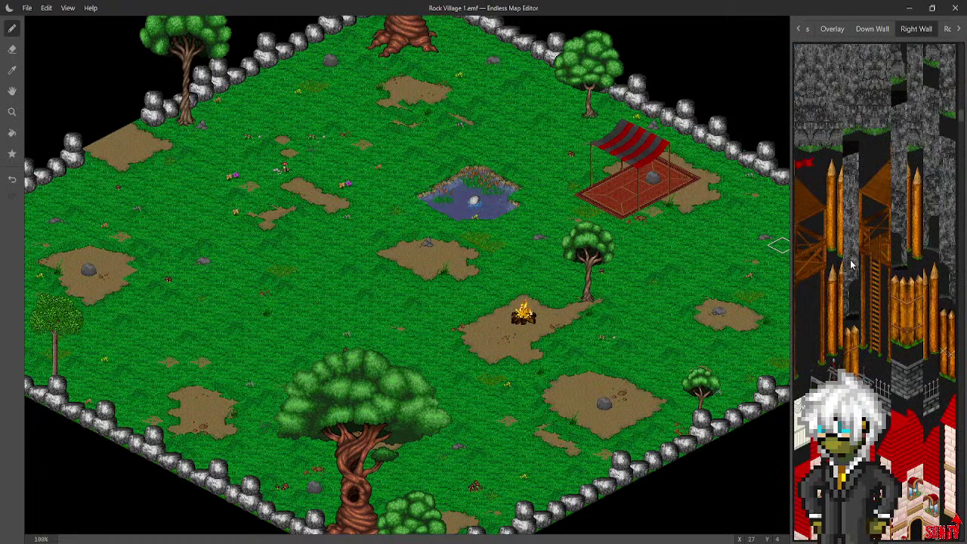
{"action": "scroll", "coordinate": [851, 265], "scroll_direction": "down", "scroll_amount": 4}
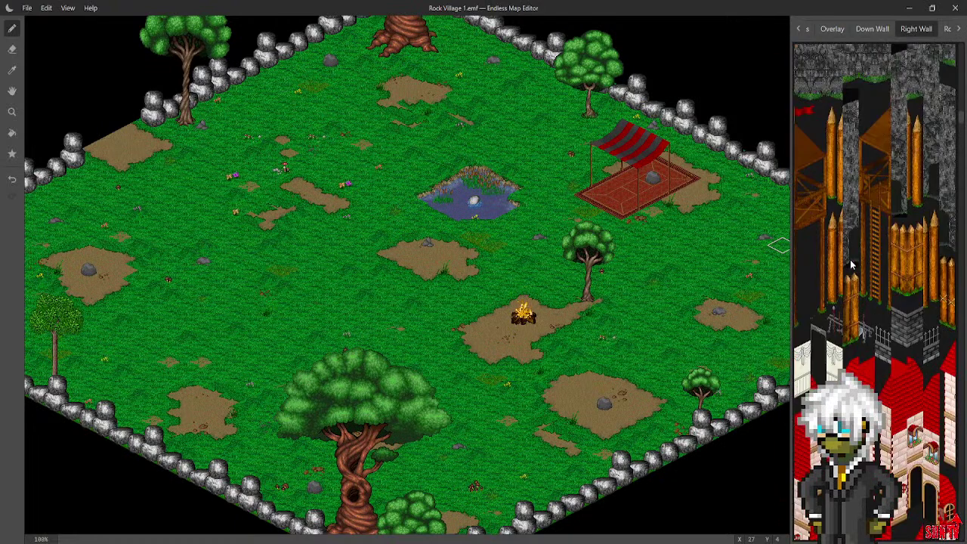
{"action": "scroll", "coordinate": [851, 265], "scroll_direction": "up", "scroll_amount": 3}
{"action": "scroll", "coordinate": [851, 264], "scroll_direction": "down", "scroll_amount": 3}
{"action": "scroll", "coordinate": [852, 261], "scroll_direction": "down", "scroll_amount": 3}
{"action": "scroll", "coordinate": [851, 261], "scroll_direction": "down", "scroll_amount": 8}
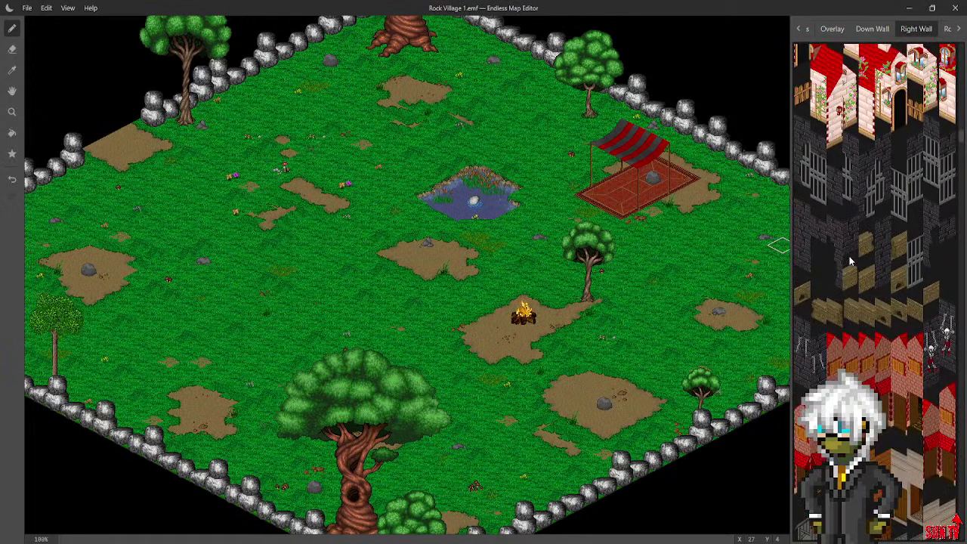
{"action": "scroll", "coordinate": [851, 261], "scroll_direction": "down", "scroll_amount": 8}
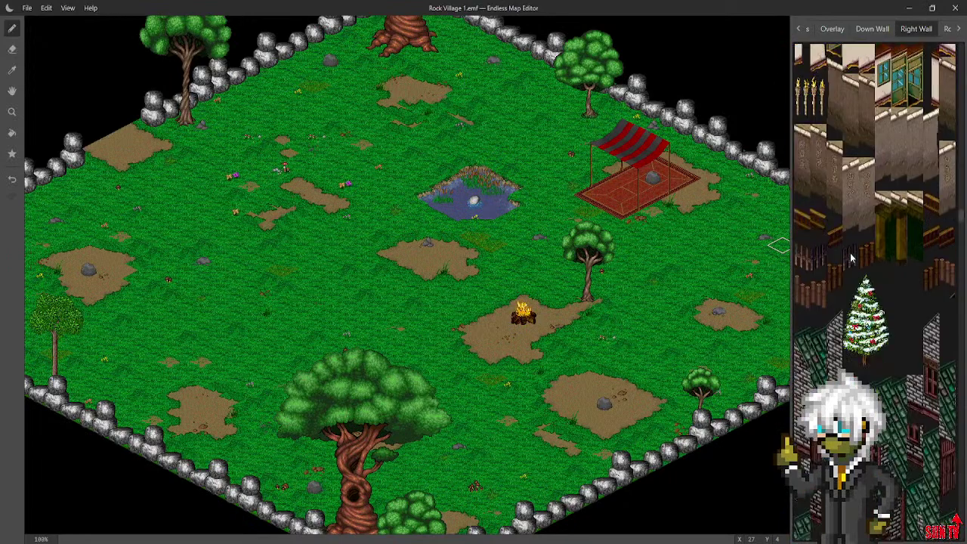
{"action": "scroll", "coordinate": [850, 255], "scroll_direction": "up", "scroll_amount": 3}
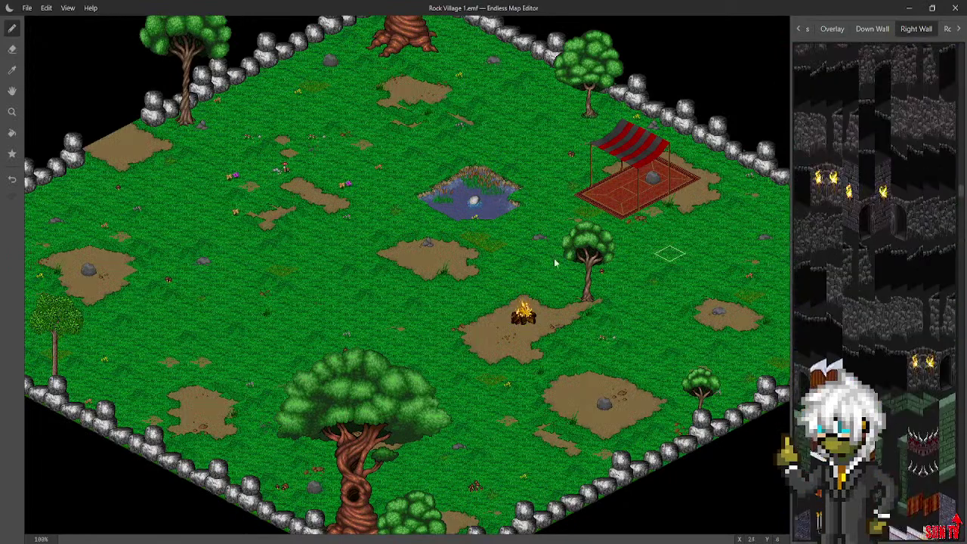
Place dark grass tuft overlays around the small dirt spots between the southwestern tree and the nearby dirt patch
{"action": "middle_click_drag", "start_coordinate": [356, 277], "coordinate": [672, 249]}
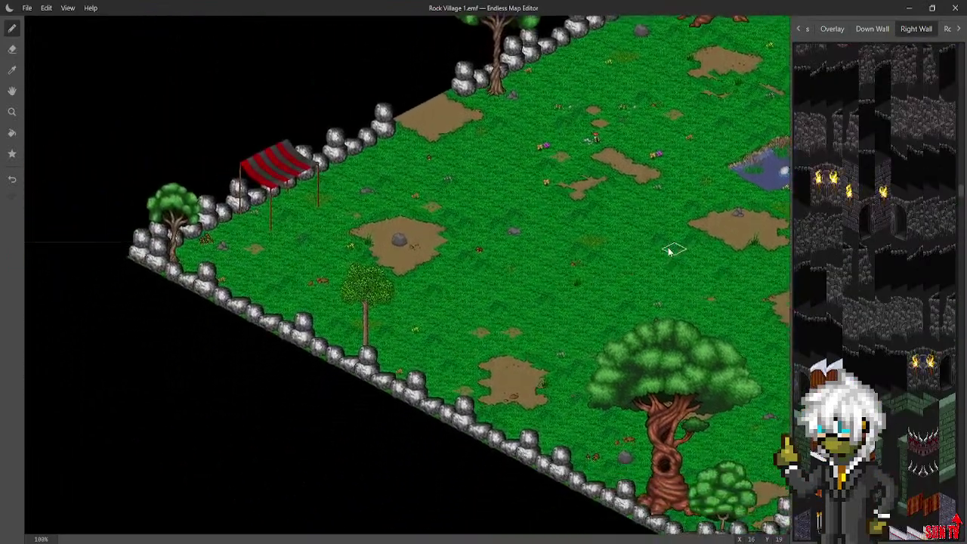
{"action": "middle_click_drag", "start_coordinate": [395, 240], "coordinate": [531, 267]}
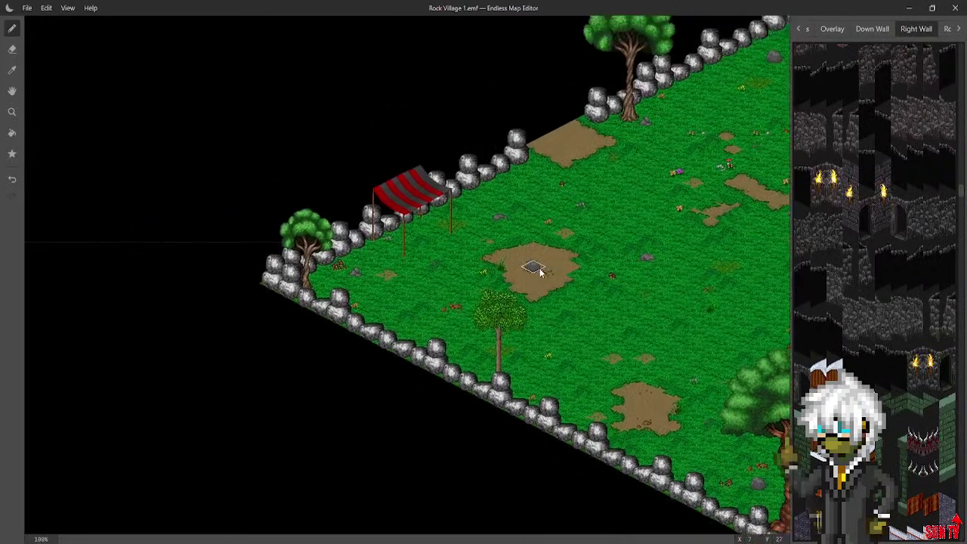
{"action": "left_click", "coordinate": [845, 32]}
{"action": "scroll", "coordinate": [898, 240], "scroll_direction": "down", "scroll_amount": 6}
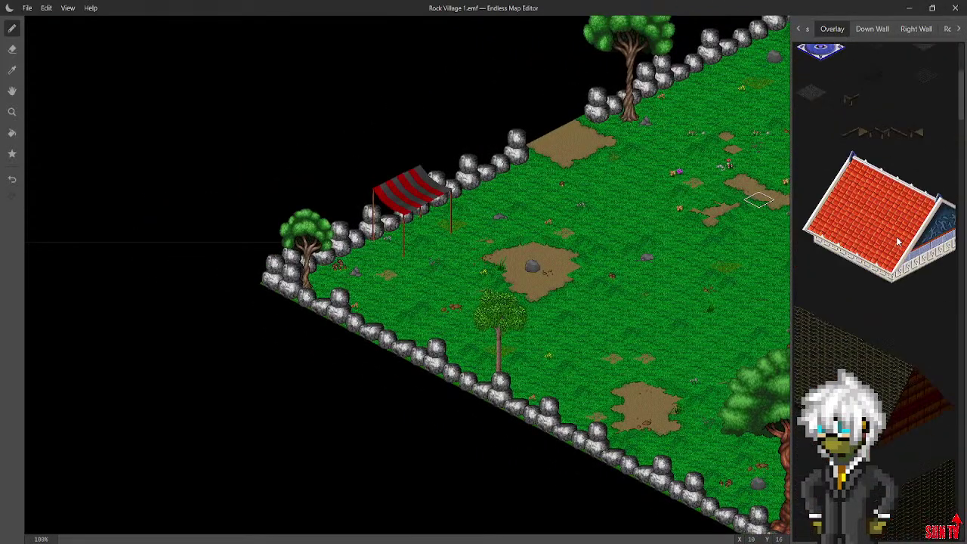
{"action": "scroll", "coordinate": [872, 203], "scroll_direction": "down", "scroll_amount": 8}
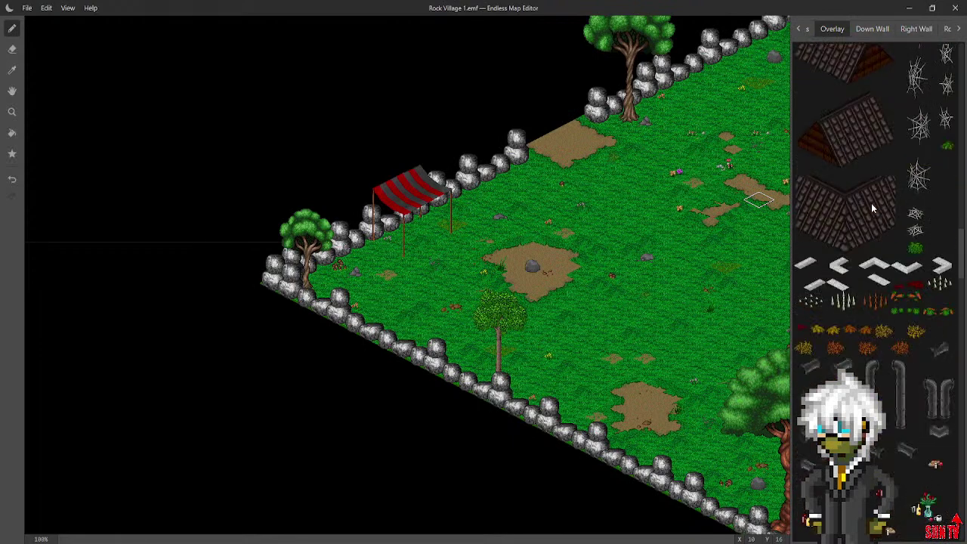
{"action": "scroll", "coordinate": [871, 208], "scroll_direction": "down", "scroll_amount": 5}
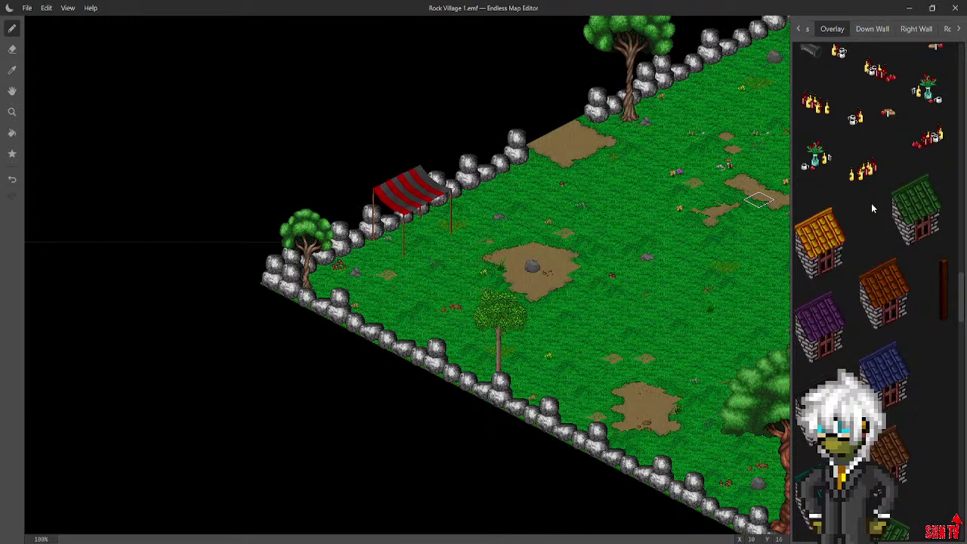
{"action": "scroll", "coordinate": [854, 244], "scroll_direction": "down", "scroll_amount": 6}
{"action": "scroll", "coordinate": [854, 244], "scroll_direction": "down", "scroll_amount": 8}
{"action": "scroll", "coordinate": [855, 245], "scroll_direction": "down", "scroll_amount": 8}
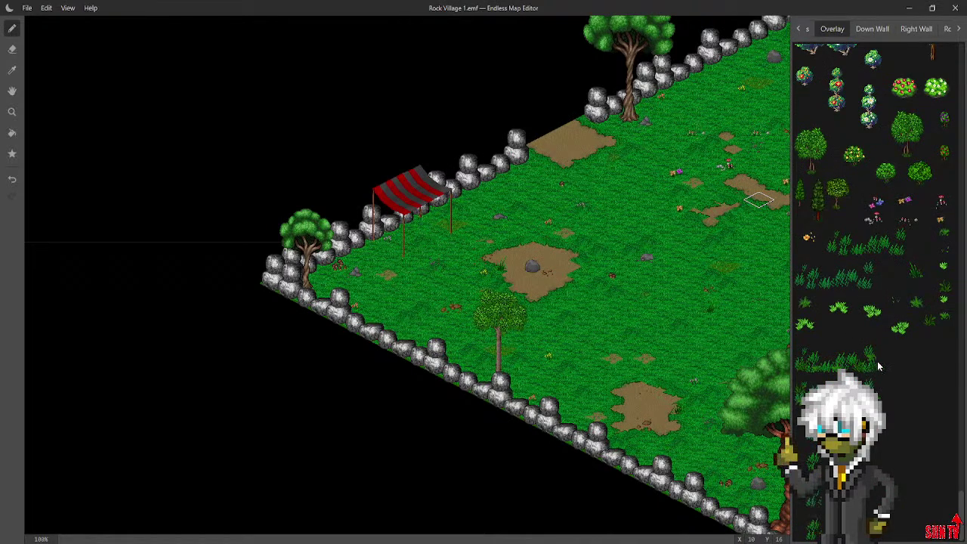
{"action": "left_click", "coordinate": [654, 334]}
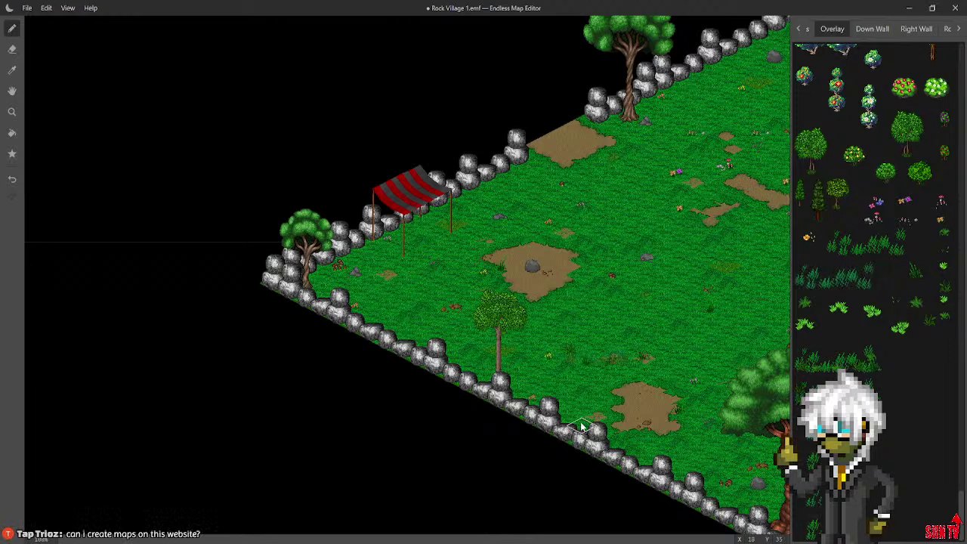
Add grass tuft overlays across the northern clearing beside the tall tree and around the dirt patches near the eastern wall
{"action": "middle_click_drag", "start_coordinate": [570, 350], "coordinate": [705, 396]}
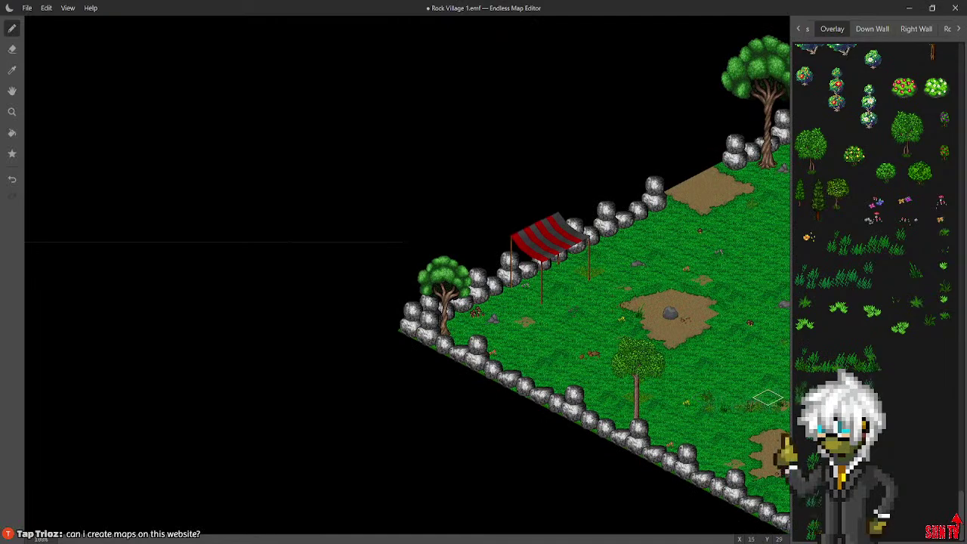
{"action": "middle_click_drag", "start_coordinate": [590, 373], "coordinate": [325, 445]}
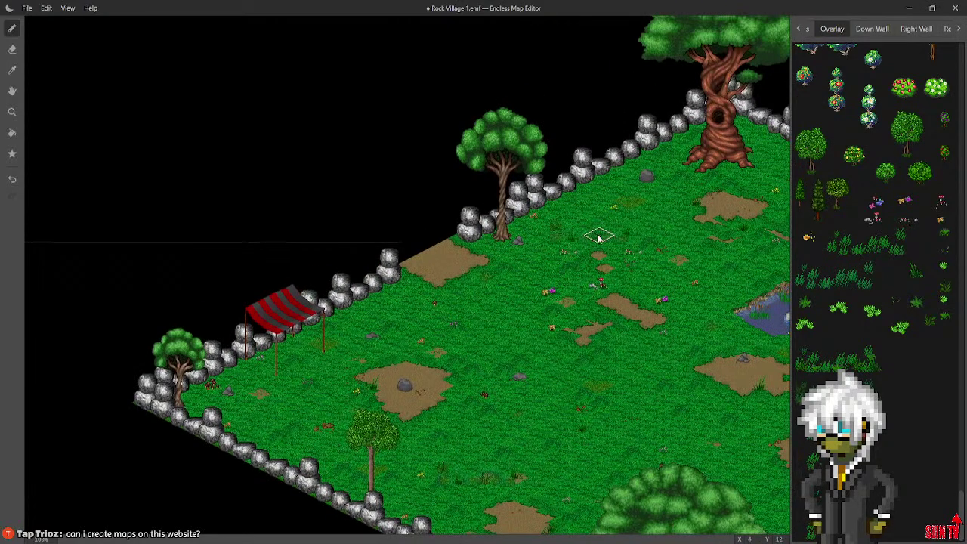
{"action": "middle_click_drag", "start_coordinate": [620, 305], "coordinate": [195, 307]}
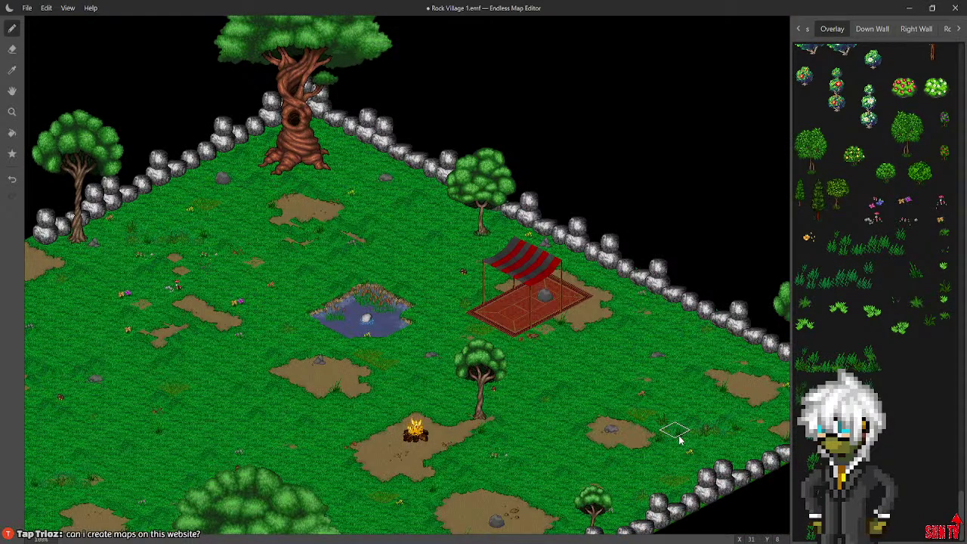
{"action": "middle_click_drag", "start_coordinate": [546, 462], "coordinate": [751, 290]}
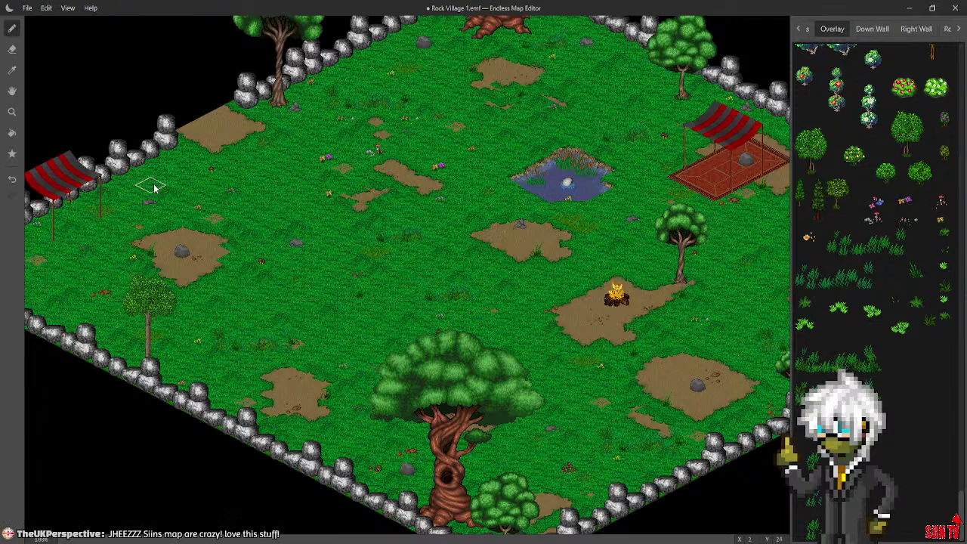
Add grass tuft overlays in the middle of the map, beside the western tent and around the northern giant tree's trunk
{"action": "middle_click_drag", "start_coordinate": [387, 361], "coordinate": [257, 375]}
{"action": "middle_click_drag", "start_coordinate": [591, 276], "coordinate": [270, 234]}
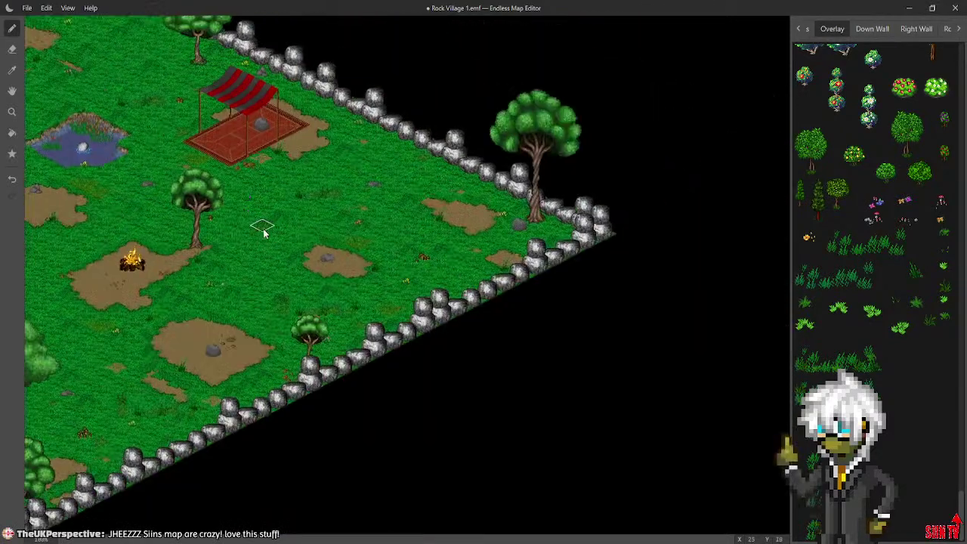
{"action": "middle_click_drag", "start_coordinate": [432, 276], "coordinate": [620, 188]}
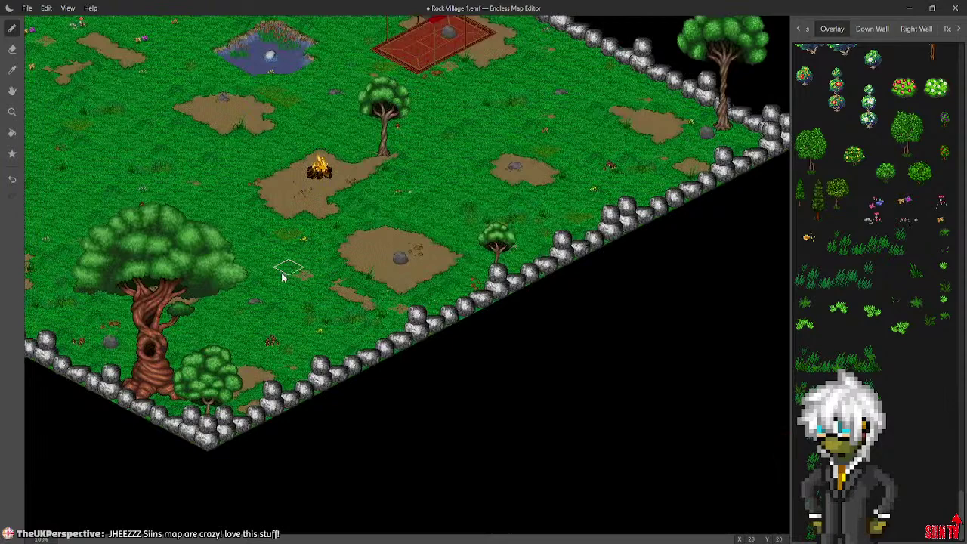
{"action": "middle_click_drag", "start_coordinate": [234, 307], "coordinate": [458, 378]}
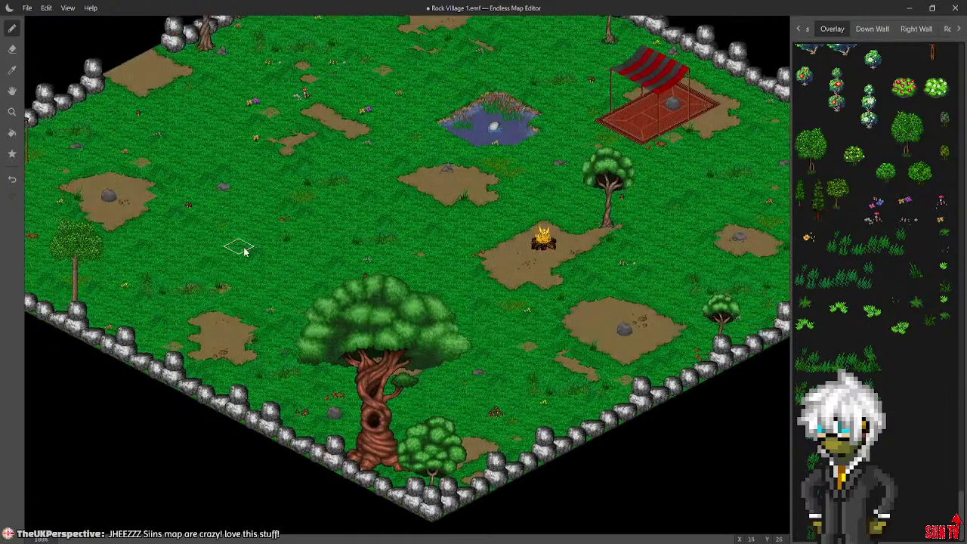
{"action": "middle_click_drag", "start_coordinate": [151, 270], "coordinate": [519, 353]}
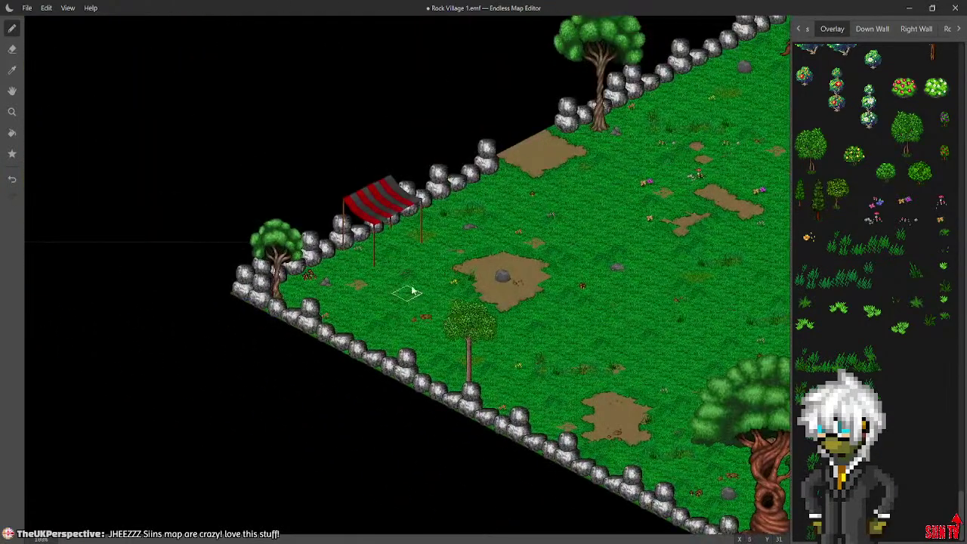
{"action": "middle_click_drag", "start_coordinate": [382, 321], "coordinate": [241, 339]}
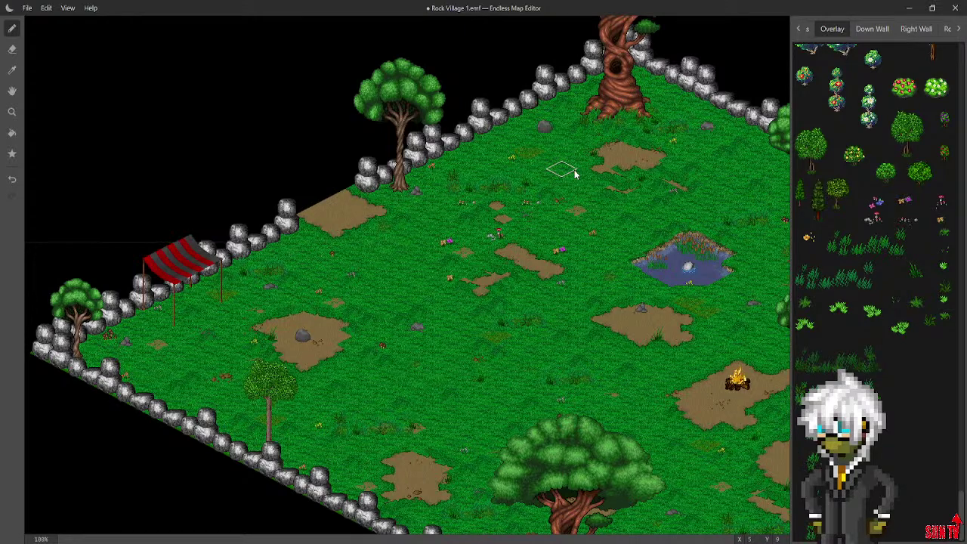
Review the grass coverage across the map and look through the tree, bush and flower overlays
{"action": "scroll", "coordinate": [572, 287], "scroll_direction": "down", "scroll_amount": 5}
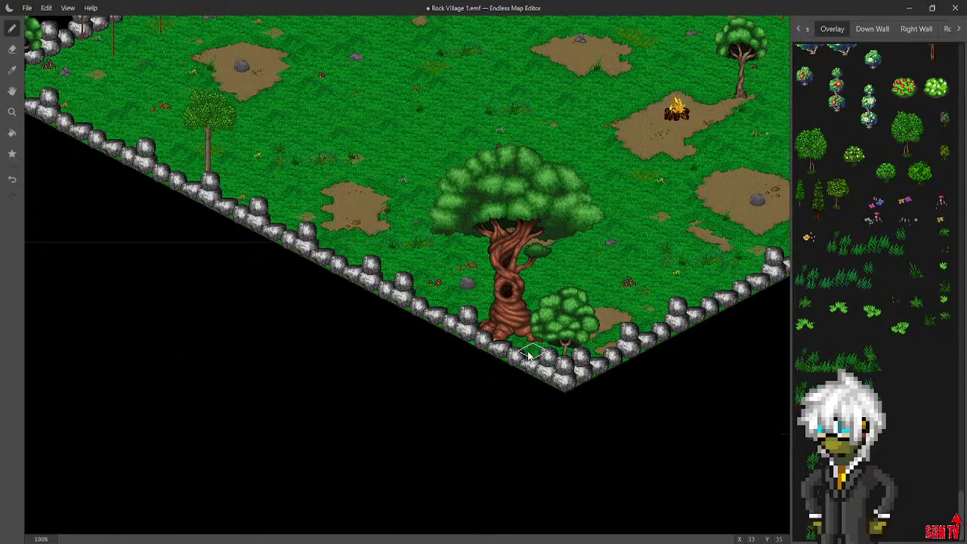
{"action": "scroll", "coordinate": [610, 436], "scroll_direction": "up", "scroll_amount": 3}
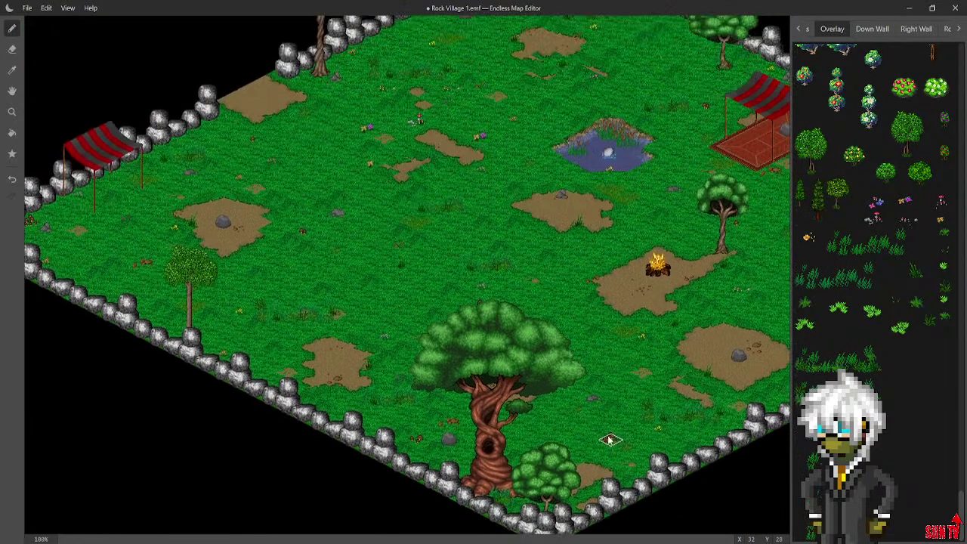
{"action": "middle_click_drag", "start_coordinate": [610, 438], "coordinate": [506, 496]}
{"action": "middle_click_drag", "start_coordinate": [572, 404], "coordinate": [739, 387]}
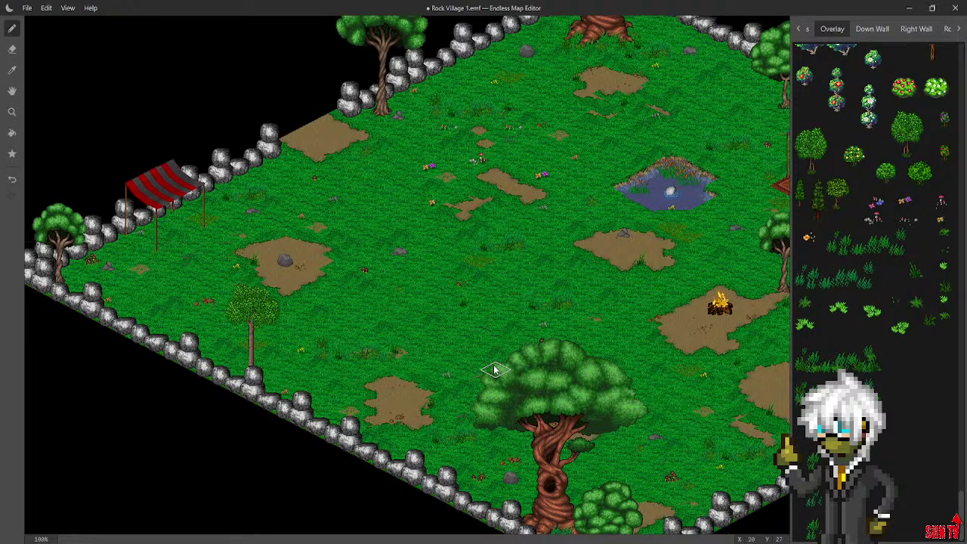
{"action": "middle_click_drag", "start_coordinate": [514, 280], "coordinate": [363, 338]}
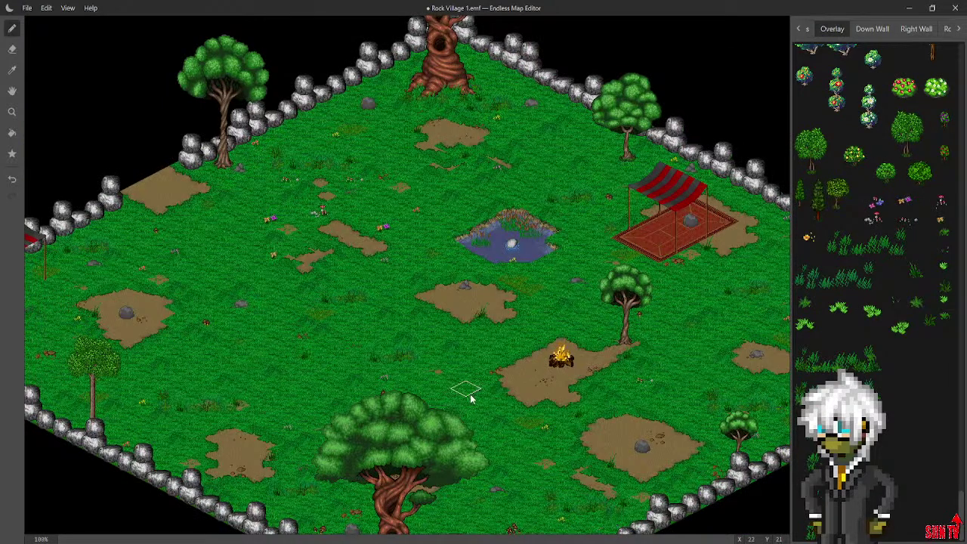
{"action": "middle_click_drag", "start_coordinate": [480, 306], "coordinate": [575, 300]}
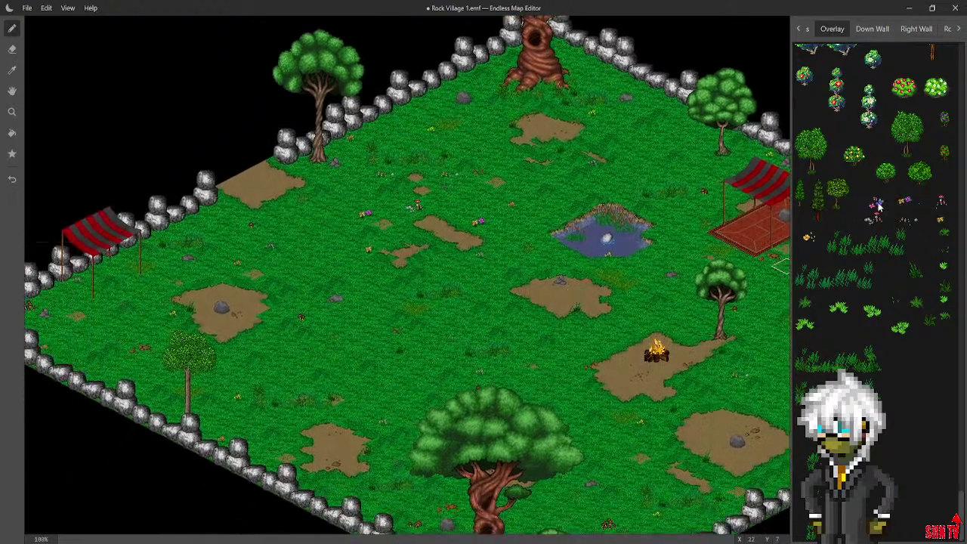
{"action": "scroll", "coordinate": [874, 186], "scroll_direction": "up", "scroll_amount": 2}
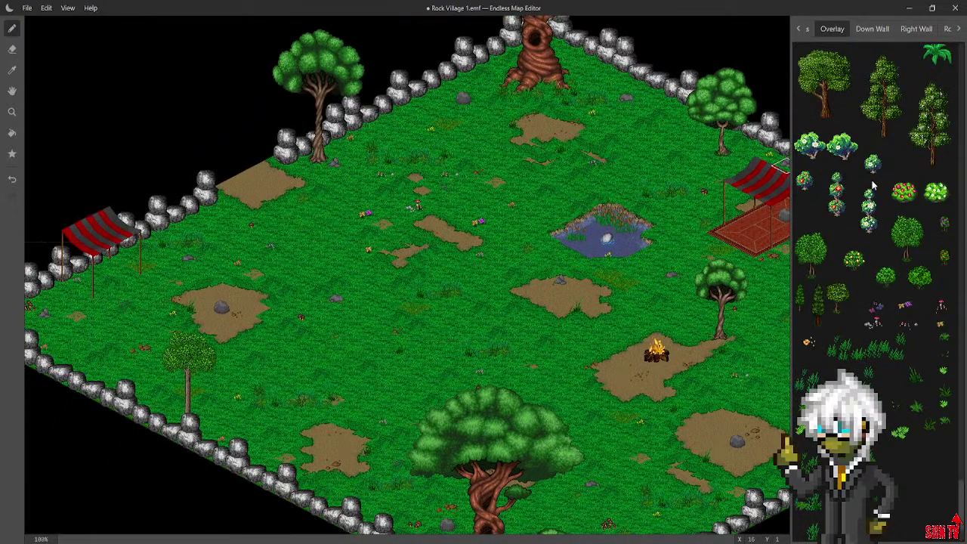
{"action": "scroll", "coordinate": [873, 184], "scroll_direction": "down", "scroll_amount": 1}
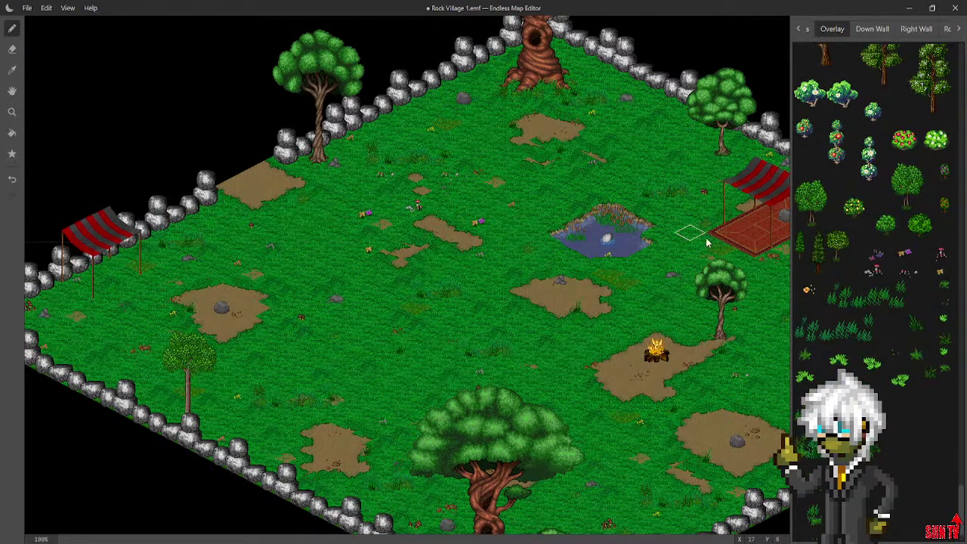
{"action": "scroll", "coordinate": [829, 290], "scroll_direction": "down", "scroll_amount": 1}
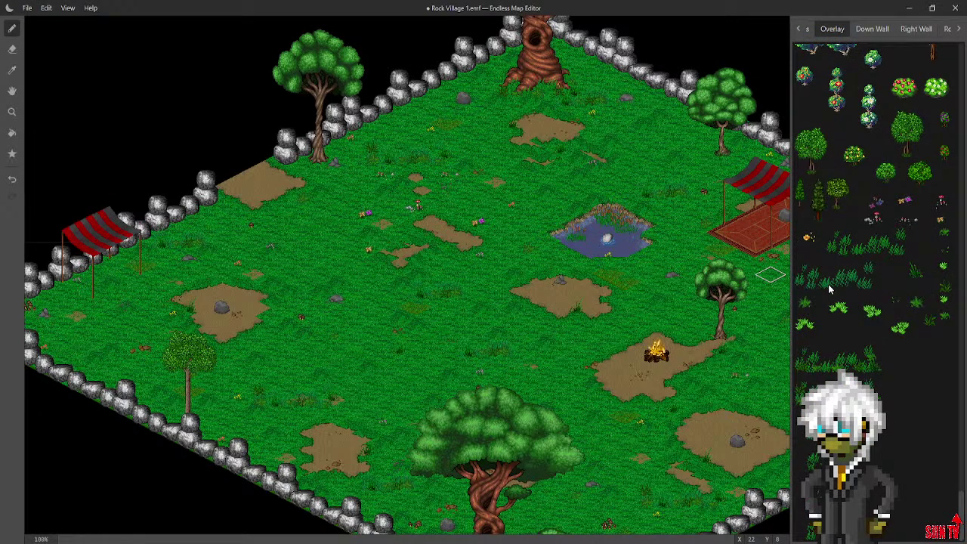
{"action": "mouse_move", "coordinate": [629, 181]}
{"action": "middle_mouse_down"}
{"action": "mouse_move", "coordinate": [577, 275]}
{"action": "mouse_move", "coordinate": [600, 226]}
{"action": "mouse_move", "coordinate": [616, 225]}
{"action": "mouse_move", "coordinate": [675, 143]}
{"action": "mouse_move", "coordinate": [647, 155]}
{"action": "middle_mouse_up"}
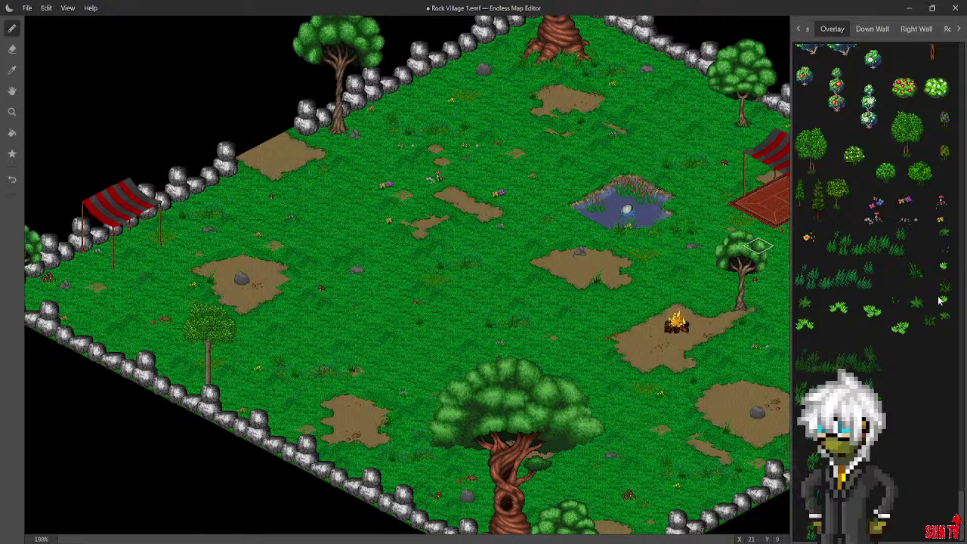
{"action": "middle_click_drag", "start_coordinate": [435, 177], "coordinate": [426, 239]}
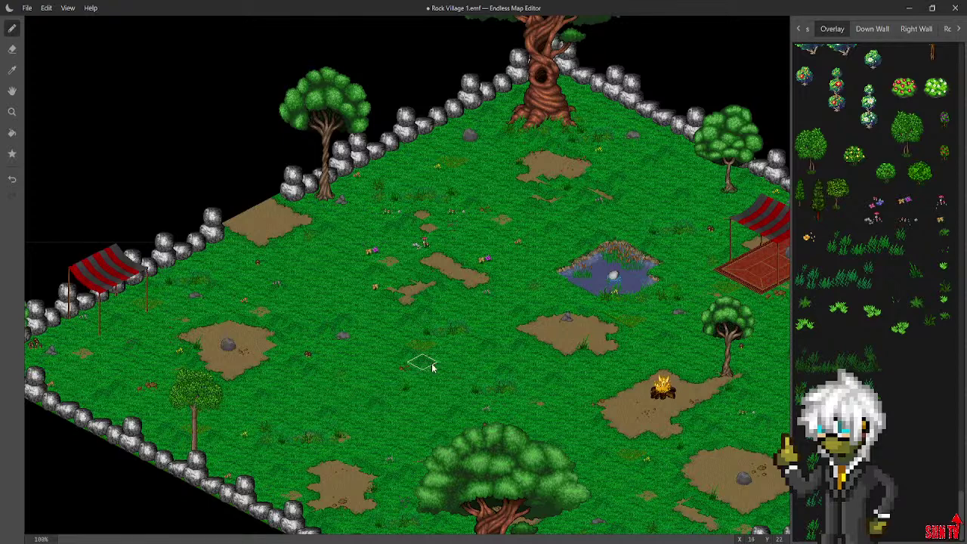
{"action": "middle_click_drag", "start_coordinate": [464, 335], "coordinate": [556, 420]}
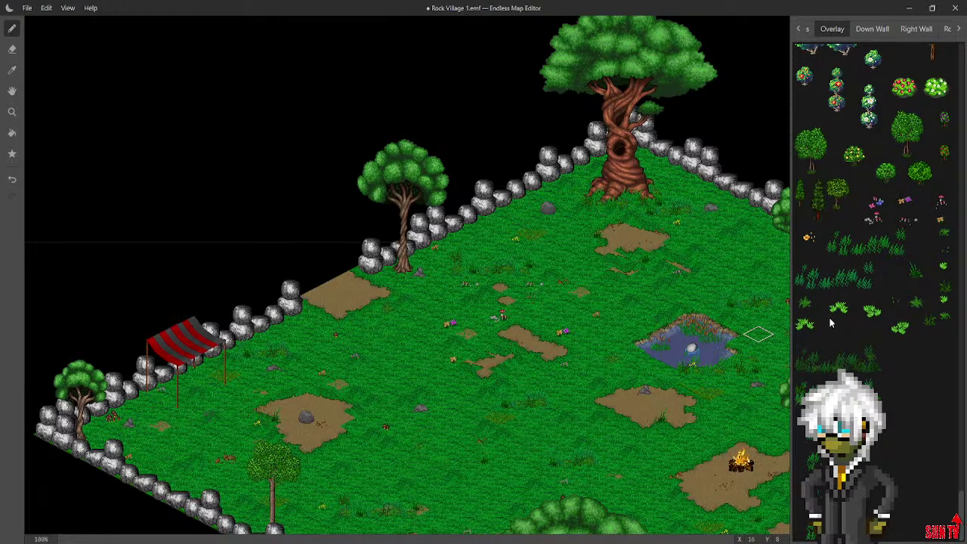
Look through the whole Down Wall graphics set, from castle and house walls to the brick building pieces
{"action": "left_click", "coordinate": [872, 29]}
{"action": "scroll", "coordinate": [907, 216], "scroll_direction": "down", "scroll_amount": 5}
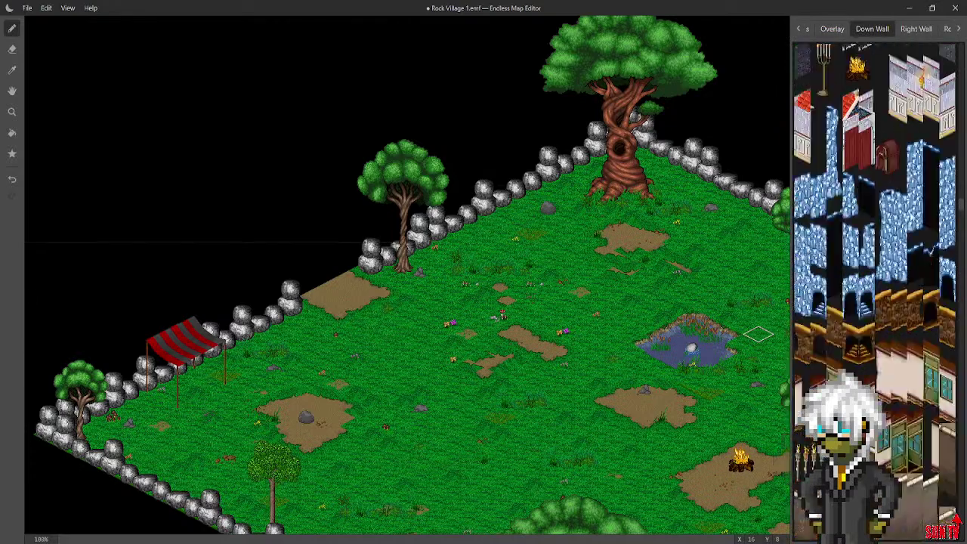
{"action": "scroll", "coordinate": [911, 217], "scroll_direction": "down", "scroll_amount": 10}
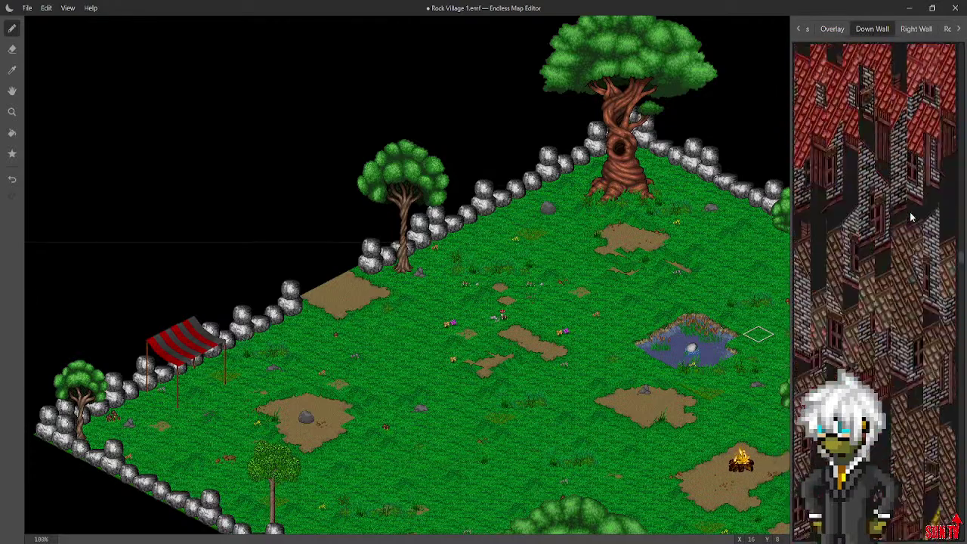
{"action": "scroll", "coordinate": [911, 217], "scroll_direction": "down", "scroll_amount": 10}
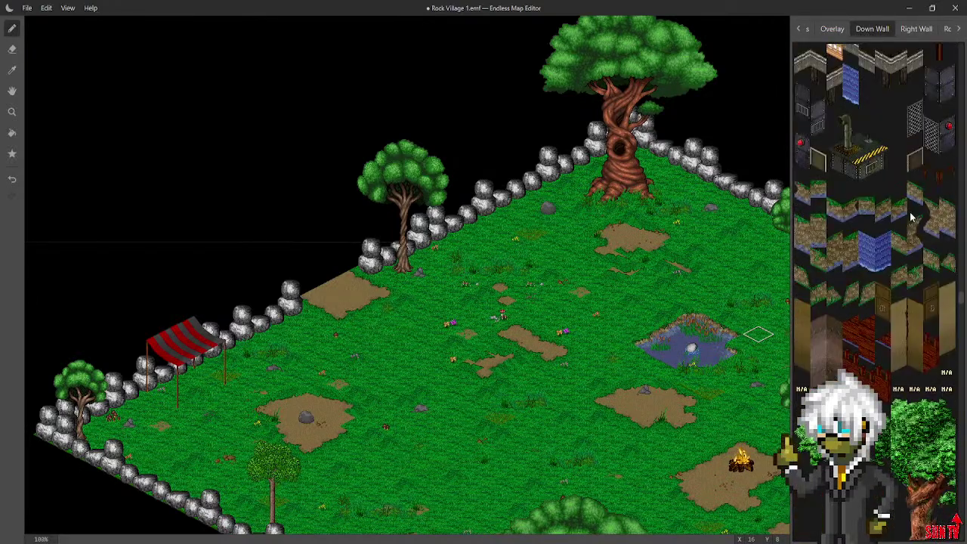
{"action": "scroll", "coordinate": [911, 217], "scroll_direction": "down", "scroll_amount": 10}
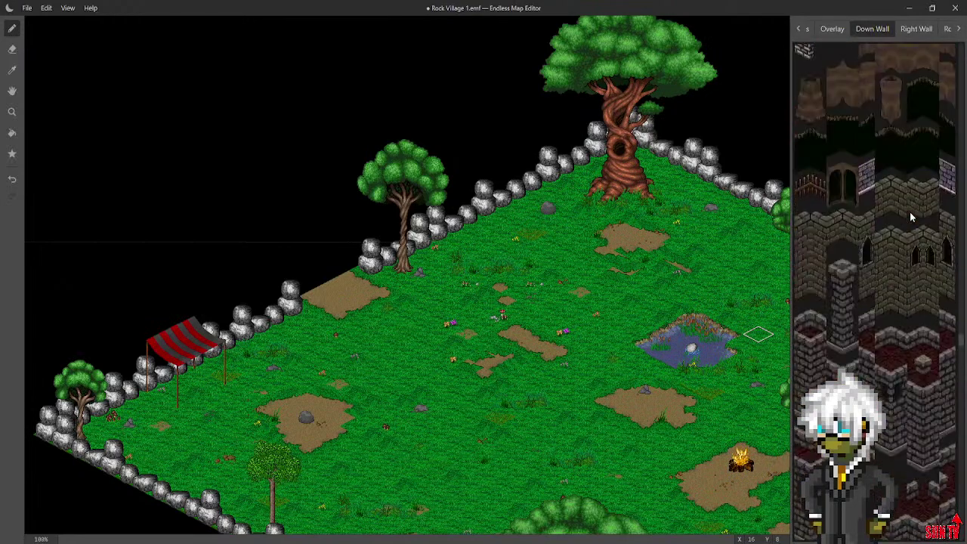
{"action": "scroll", "coordinate": [911, 217], "scroll_direction": "down", "scroll_amount": 10}
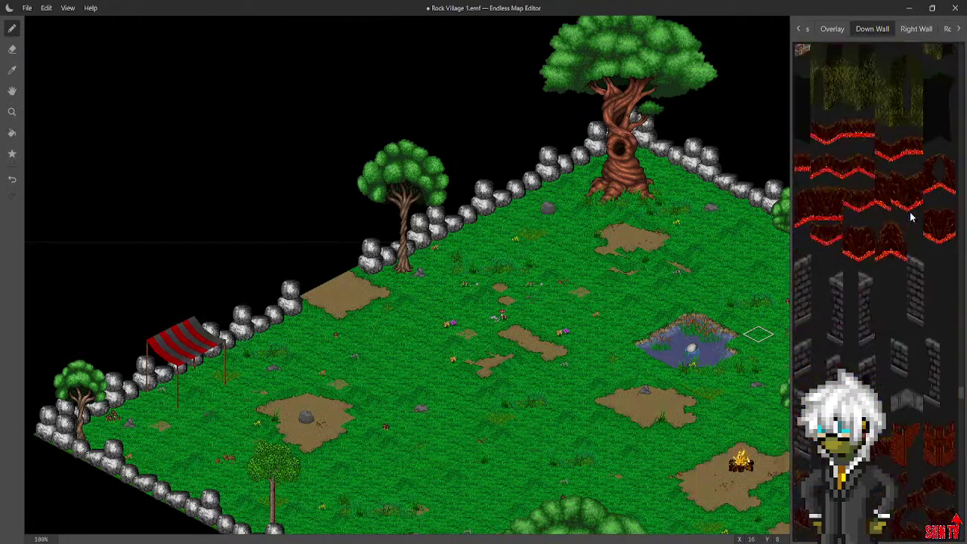
{"action": "scroll", "coordinate": [911, 217], "scroll_direction": "down", "scroll_amount": 10}
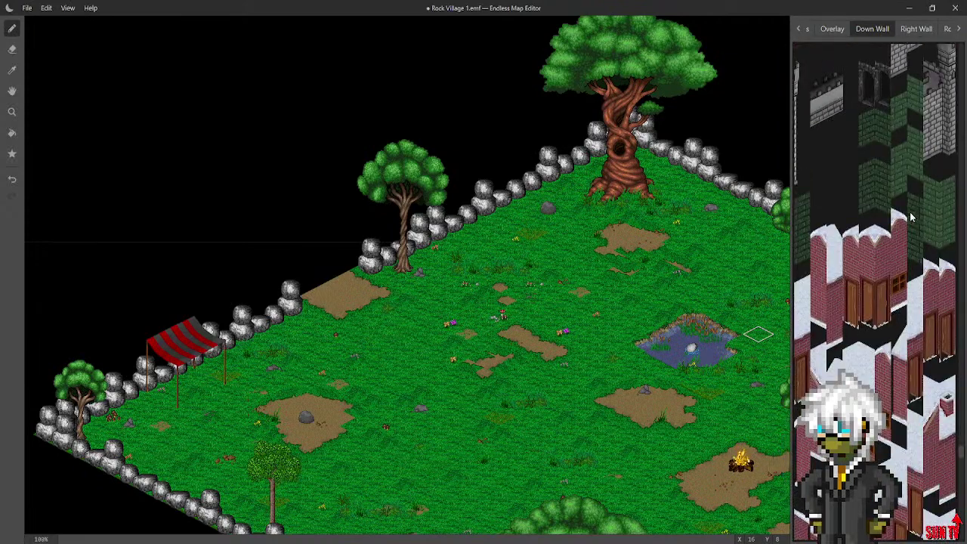
{"action": "scroll", "coordinate": [911, 217], "scroll_direction": "down", "scroll_amount": 10}
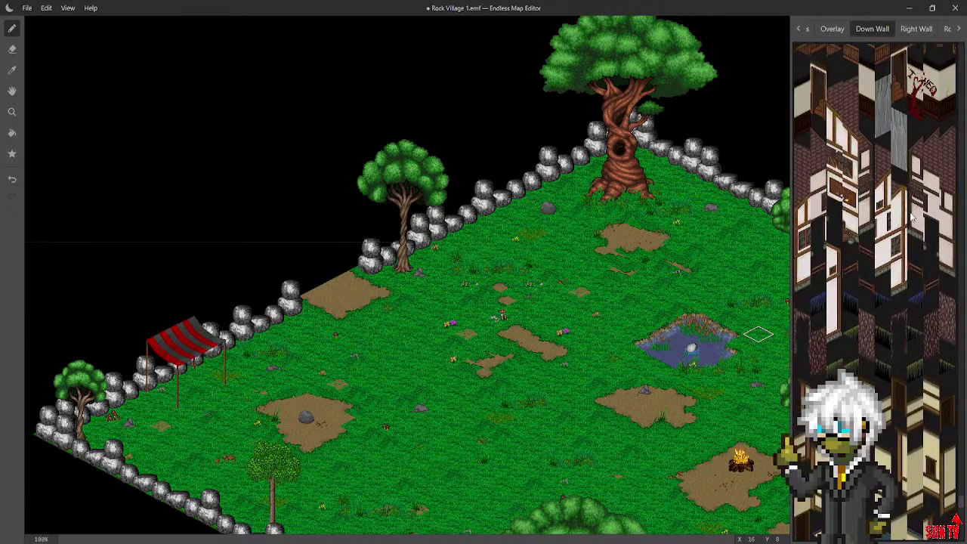
{"action": "scroll", "coordinate": [911, 217], "scroll_direction": "down", "scroll_amount": 10}
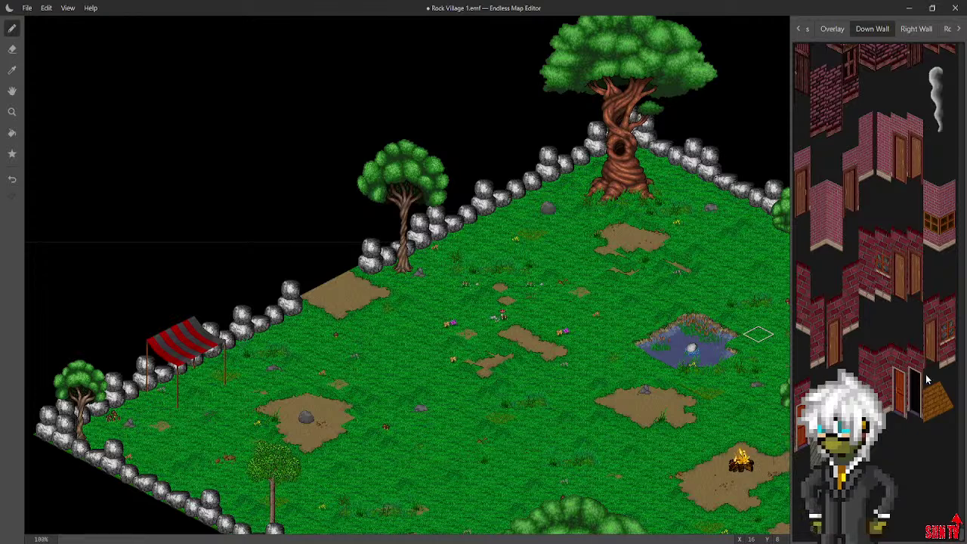
Look through the Right Wall, Roof and Top graphics available for the map
{"action": "left_click", "coordinate": [916, 29]}
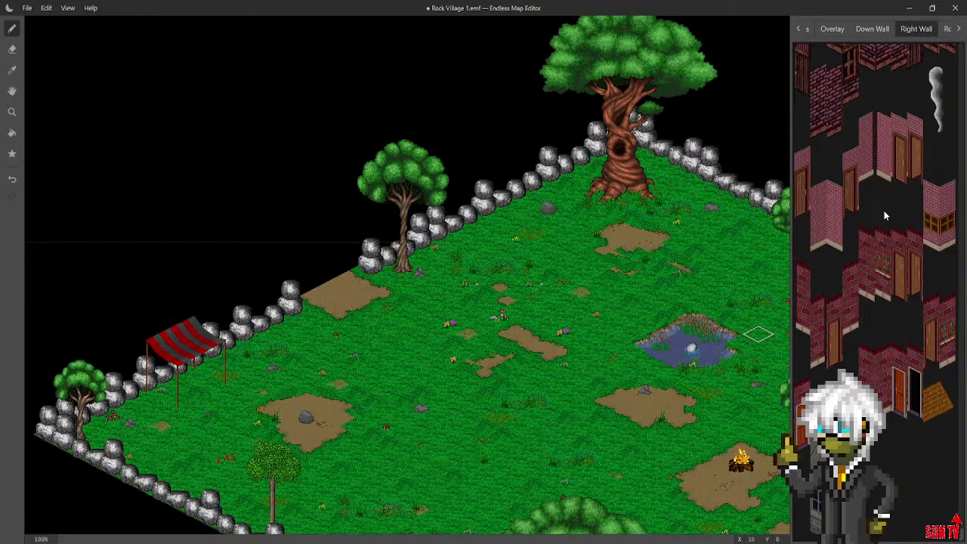
{"action": "left_click", "coordinate": [951, 29]}
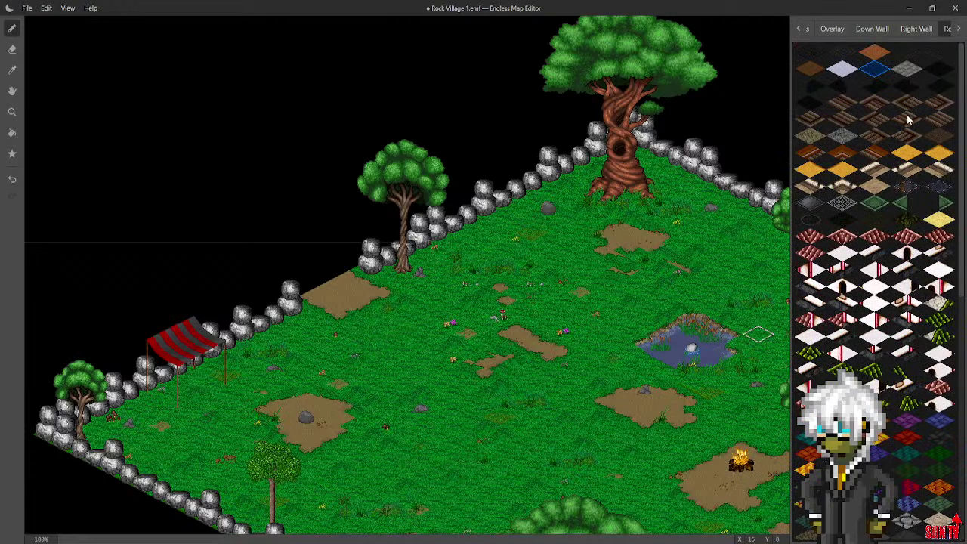
{"action": "scroll", "coordinate": [910, 121], "scroll_direction": "down", "scroll_amount": 2}
{"action": "left_click", "coordinate": [960, 29]}
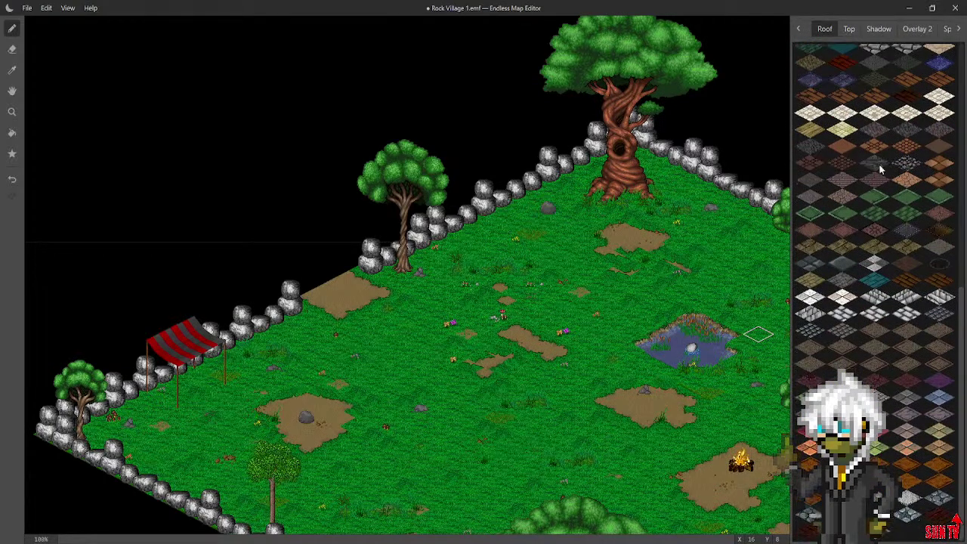
{"action": "left_click", "coordinate": [851, 29]}
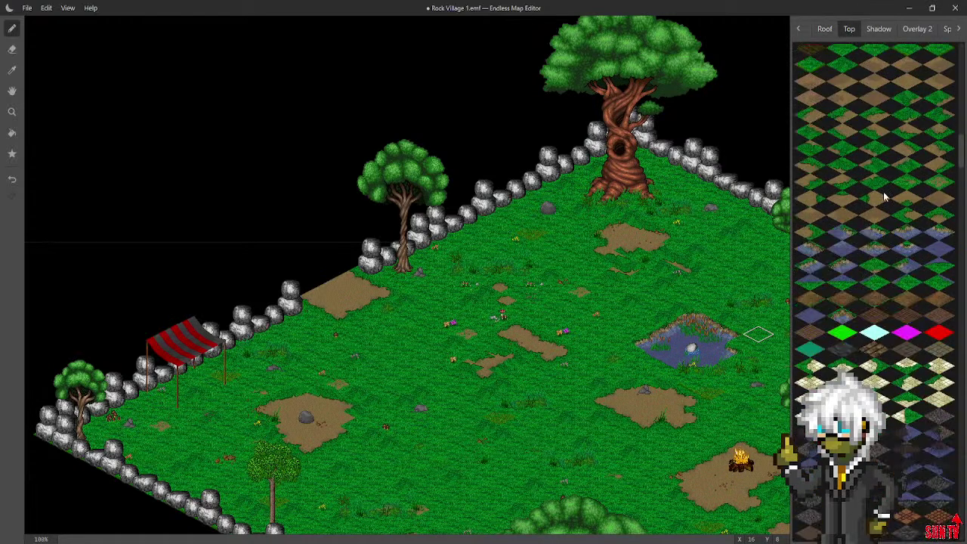
{"action": "scroll", "coordinate": [884, 191], "scroll_direction": "down", "scroll_amount": 5}
{"action": "scroll", "coordinate": [884, 191], "scroll_direction": "up", "scroll_amount": 3}
Examine the Shadow graphics, from the small object shadows through to the large tree shadows
{"action": "left_click", "coordinate": [879, 29]}
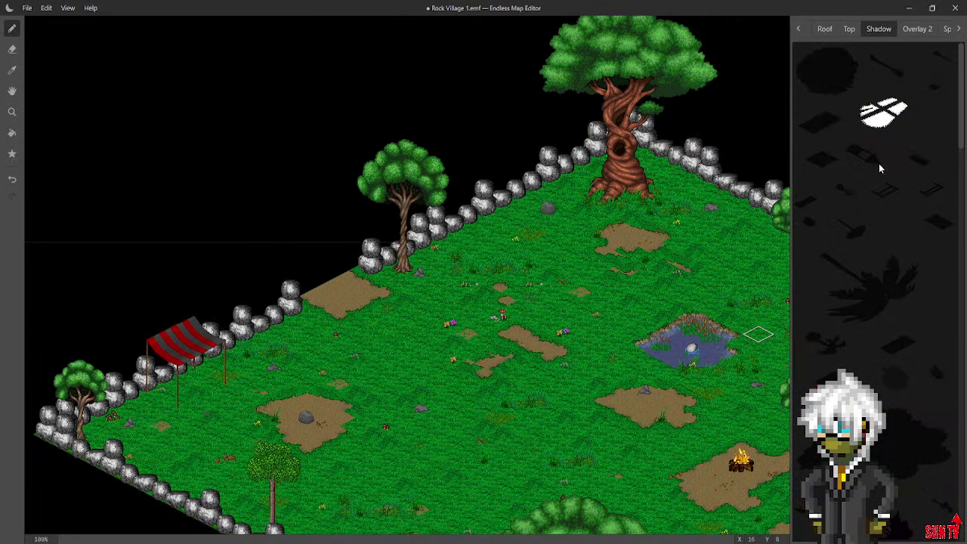
{"action": "scroll", "coordinate": [879, 164], "scroll_direction": "up", "scroll_amount": 2}
{"action": "scroll", "coordinate": [879, 165], "scroll_direction": "down", "scroll_amount": 1}
{"action": "scroll", "coordinate": [879, 164], "scroll_direction": "up", "scroll_amount": 1}
{"action": "scroll", "coordinate": [879, 164], "scroll_direction": "down", "scroll_amount": 1}
{"action": "scroll", "coordinate": [879, 168], "scroll_direction": "down", "scroll_amount": 5}
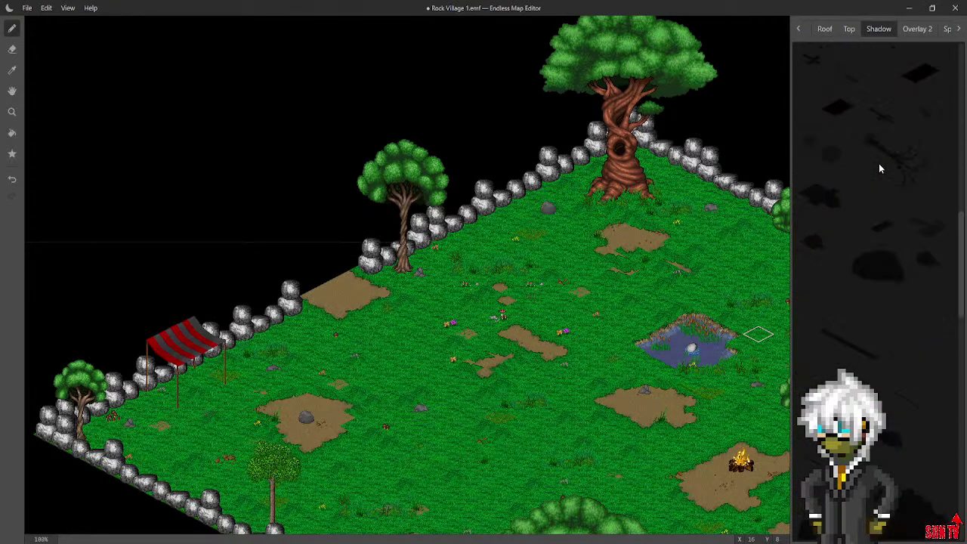
{"action": "scroll", "coordinate": [879, 168], "scroll_direction": "down", "scroll_amount": 6}
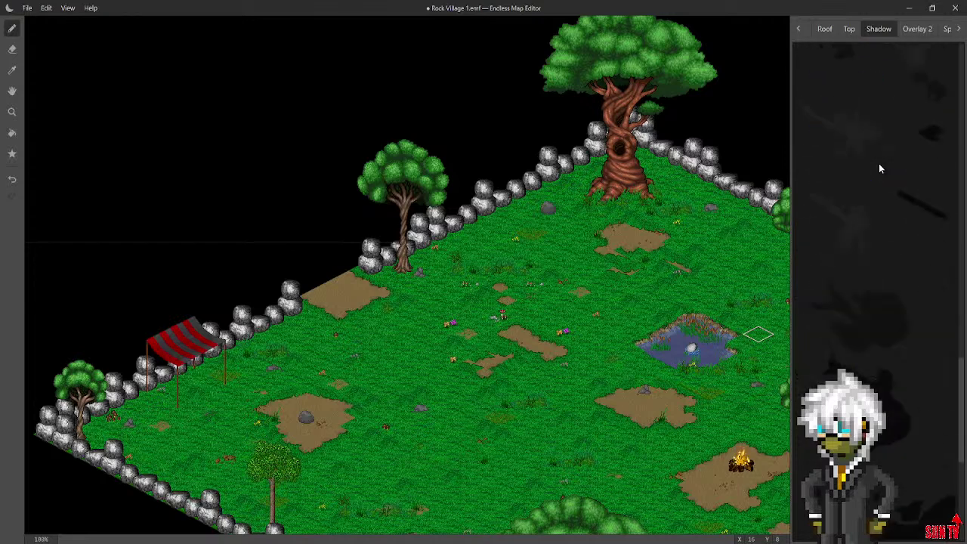
{"action": "scroll", "coordinate": [879, 167], "scroll_direction": "down", "scroll_amount": 4}
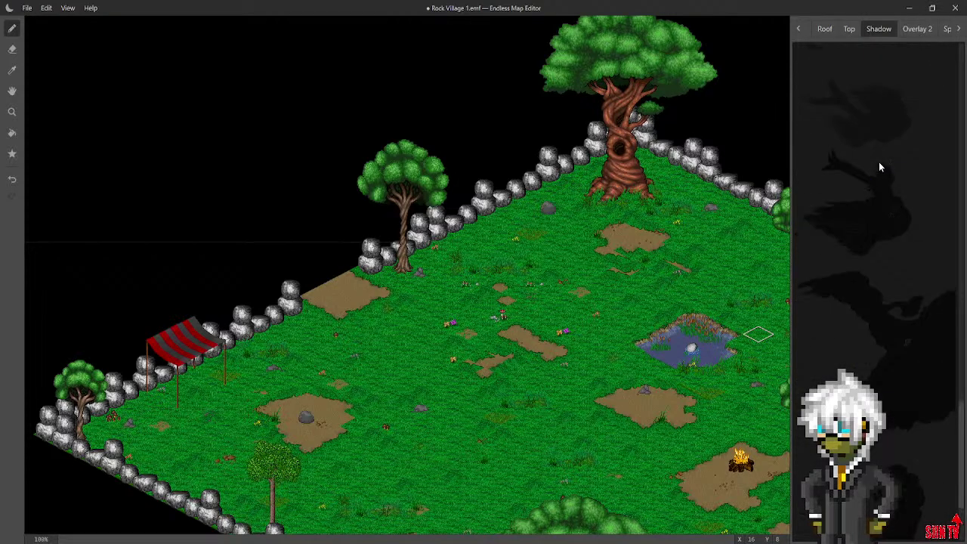
{"action": "left_click", "coordinate": [915, 28]}
{"action": "left_click", "coordinate": [879, 29]}
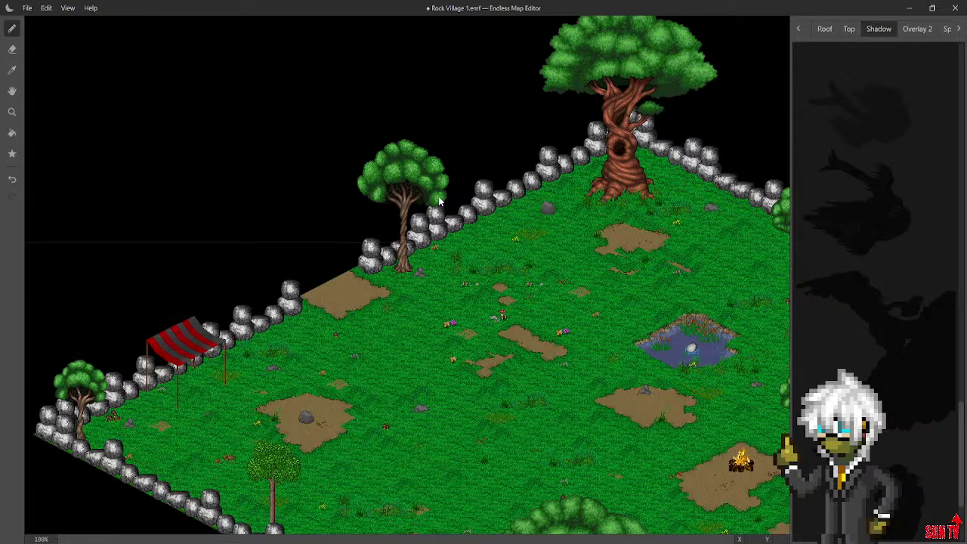
Look over the Overlay 2 graphics and the Special tile types, and return to the Ground tiles
{"action": "left_click", "coordinate": [918, 29]}
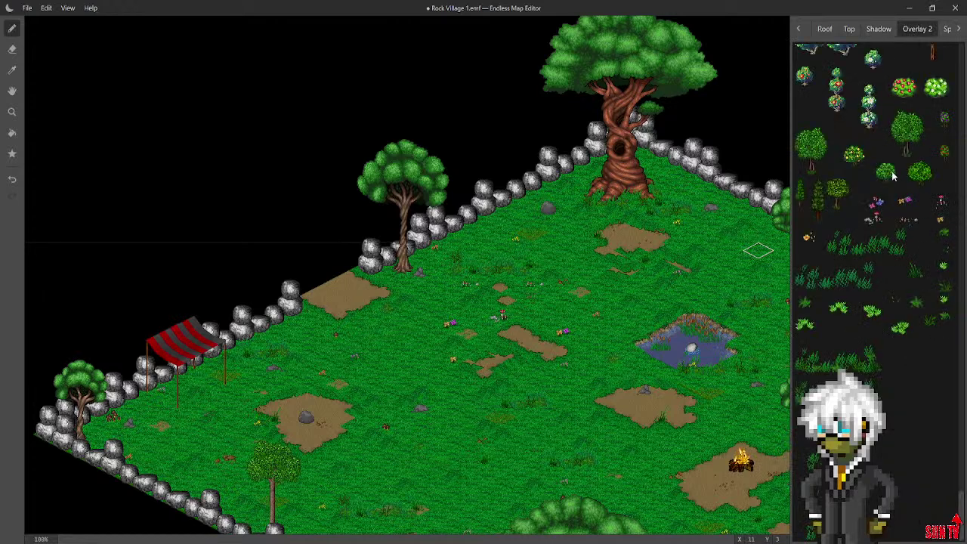
{"action": "left_click", "coordinate": [958, 28]}
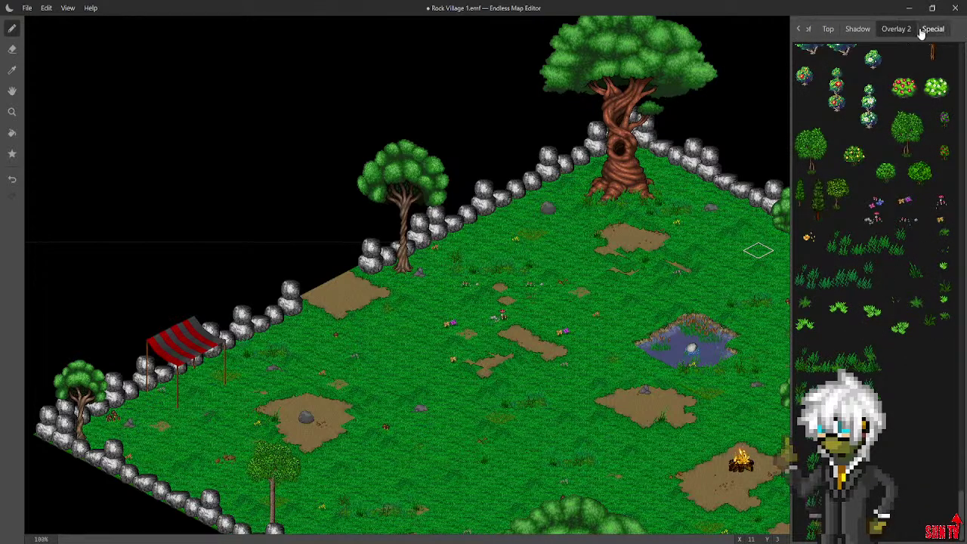
{"action": "left_click", "coordinate": [928, 28]}
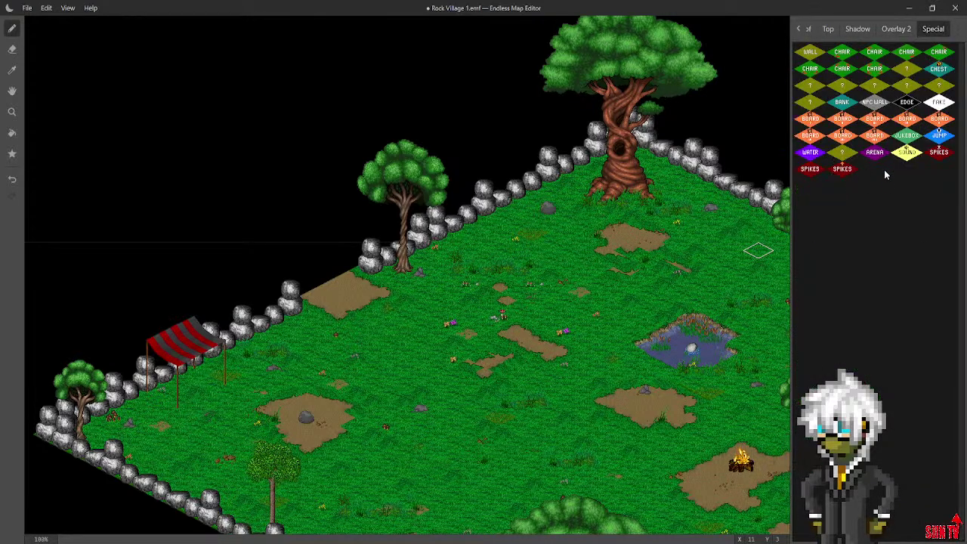
{"action": "left_click", "coordinate": [806, 28]}
{"action": "left_click", "coordinate": [802, 31]}
{"action": "left_click", "coordinate": [801, 31]}
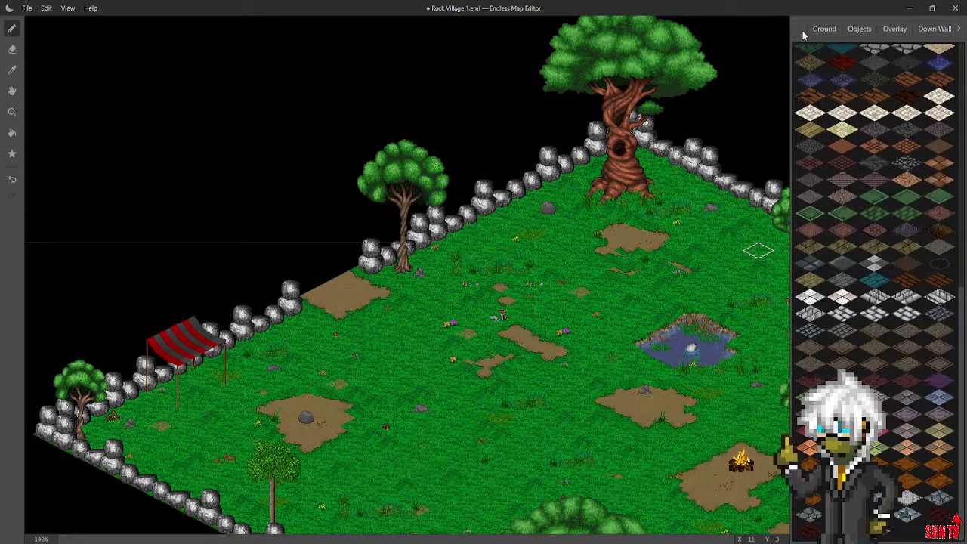
{"action": "left_click", "coordinate": [814, 32]}
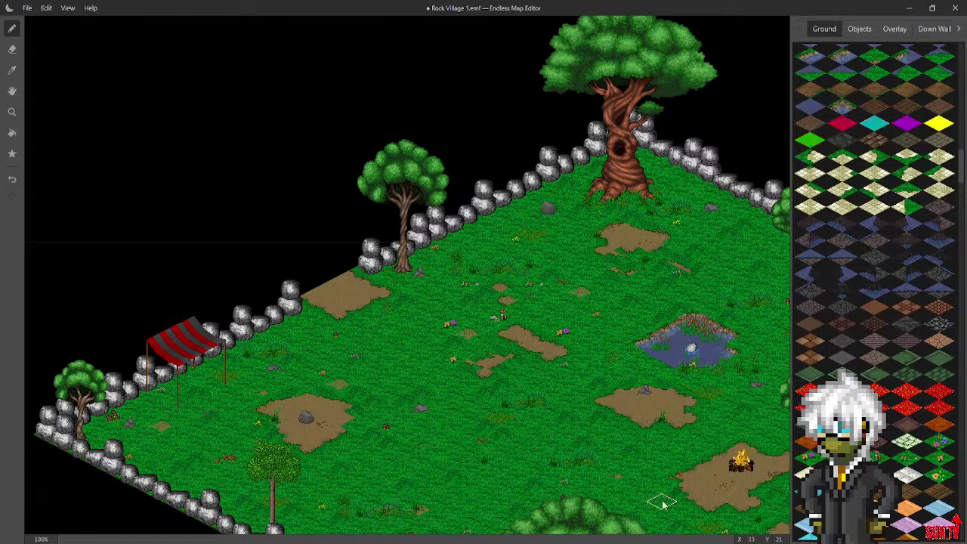
Lay red rug ground tiles beneath the striped western tent beside the rock wall
{"action": "middle_click_drag", "start_coordinate": [499, 371], "coordinate": [339, 315]}
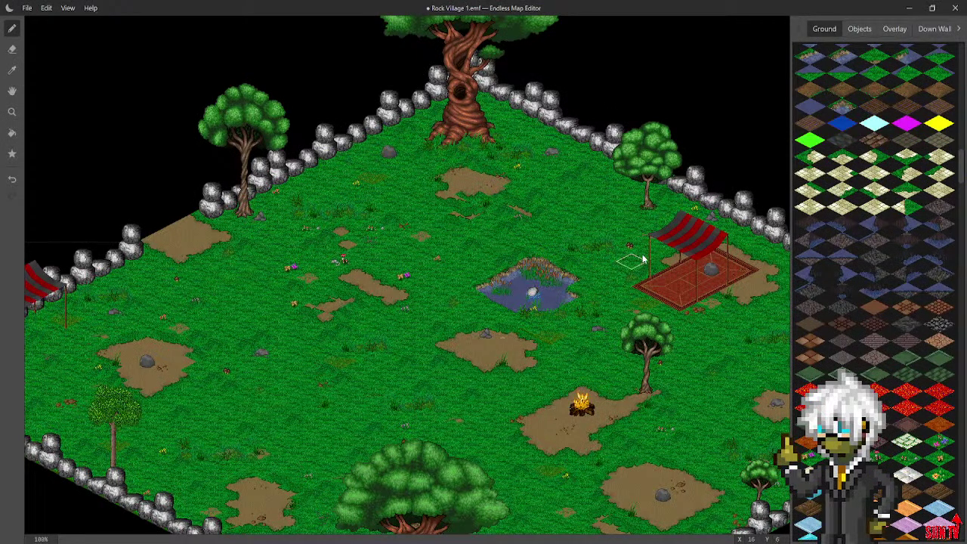
{"action": "middle_click_drag", "start_coordinate": [529, 337], "coordinate": [554, 278]}
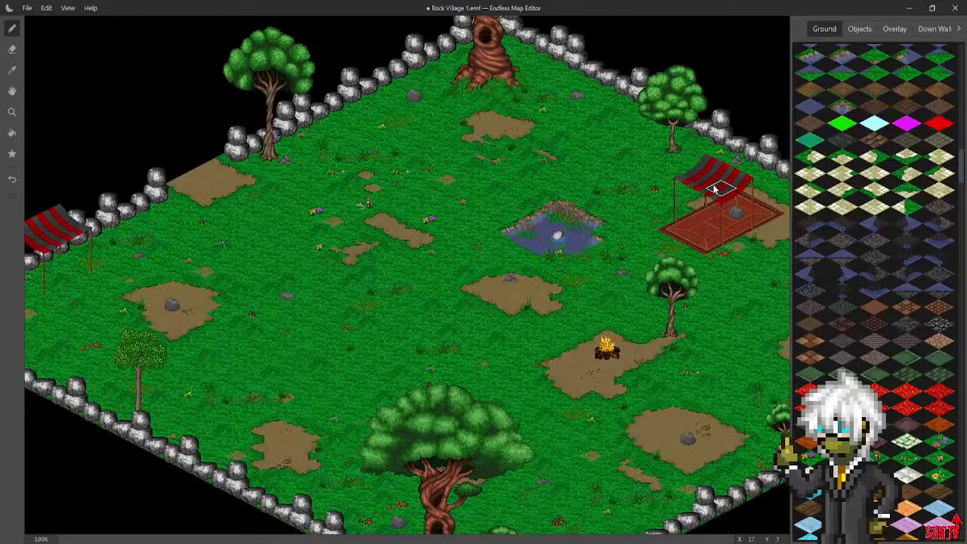
{"action": "middle_click_drag", "start_coordinate": [577, 165], "coordinate": [500, 261]}
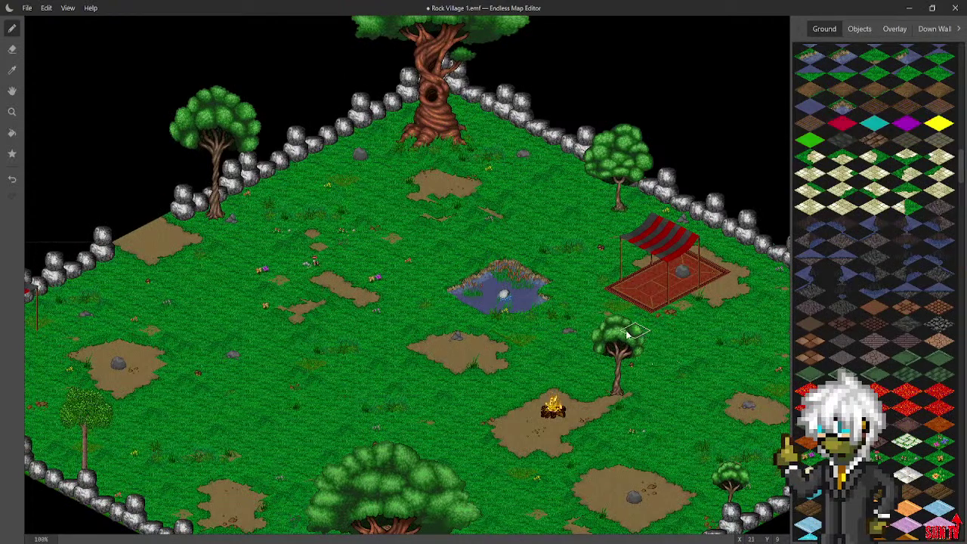
{"action": "middle_click_drag", "start_coordinate": [570, 366], "coordinate": [674, 322]}
{"action": "middle_click_drag", "start_coordinate": [447, 307], "coordinate": [699, 305]}
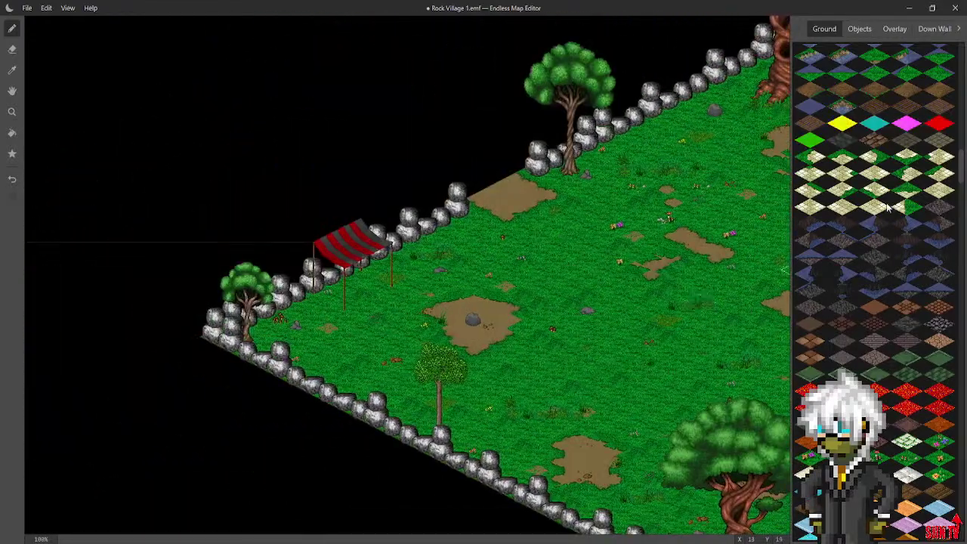
{"action": "scroll", "coordinate": [876, 306], "scroll_direction": "up", "scroll_amount": 5}
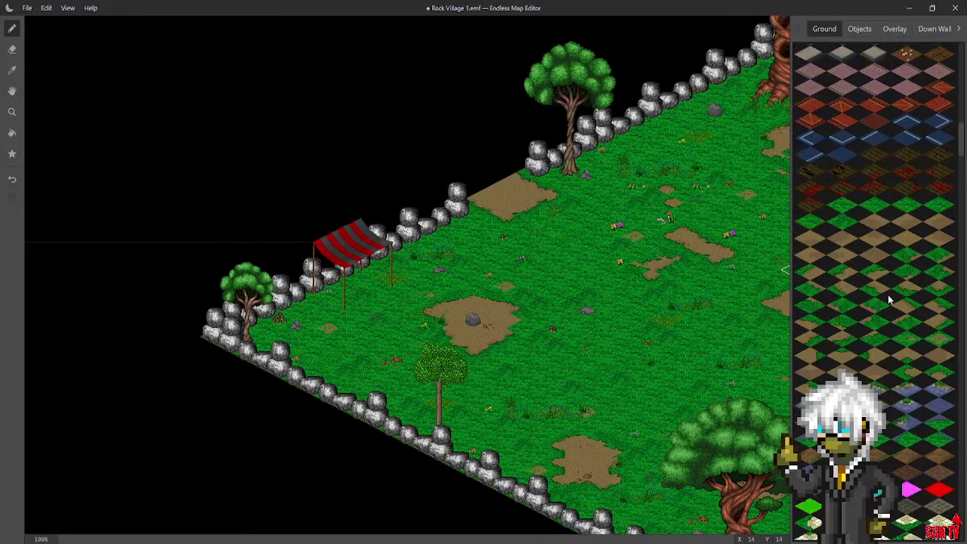
{"action": "left_click", "coordinate": [352, 289]}
{"action": "left_click", "coordinate": [366, 281]}
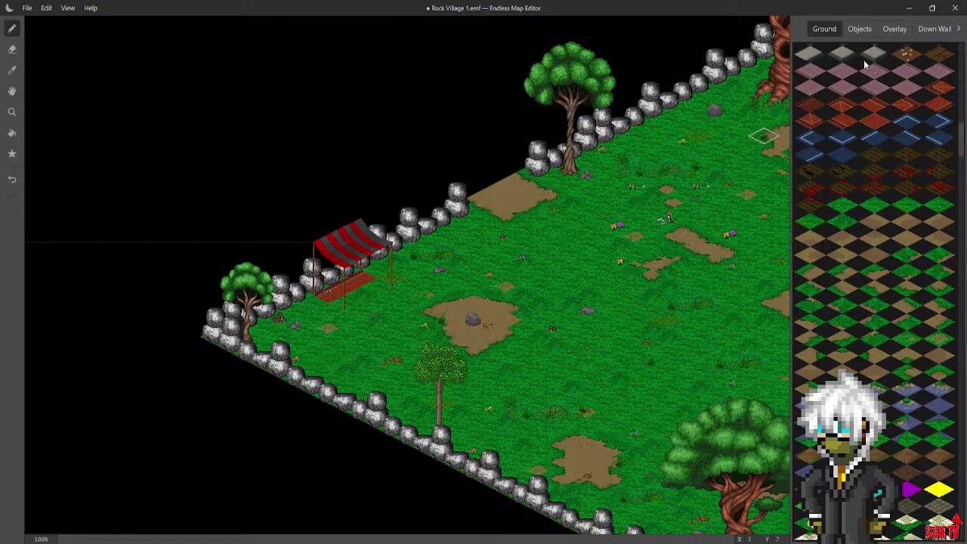
Complete the red rug's wall-side border beneath the western tent with corner tiles and begin its eastern edge
{"action": "left_click", "coordinate": [859, 29]}
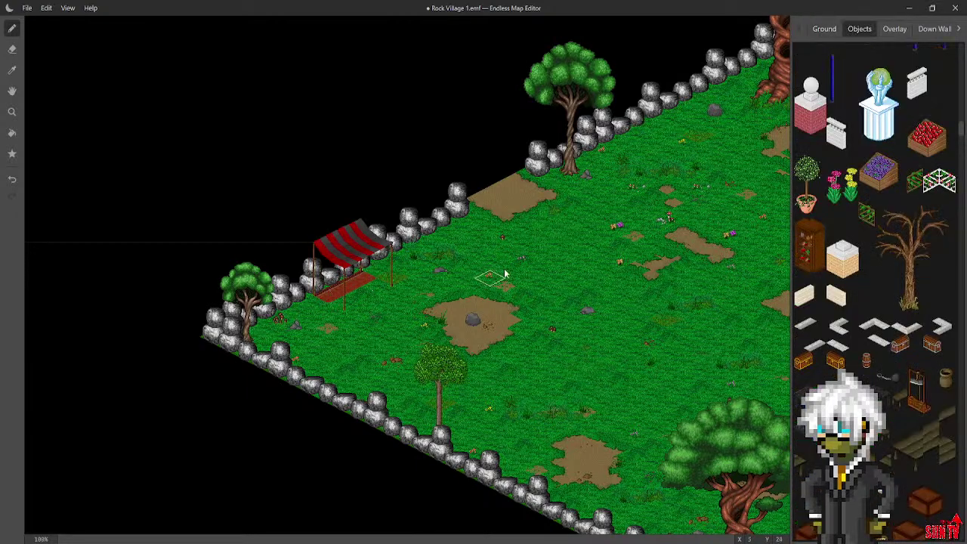
{"action": "left_click", "coordinate": [825, 29]}
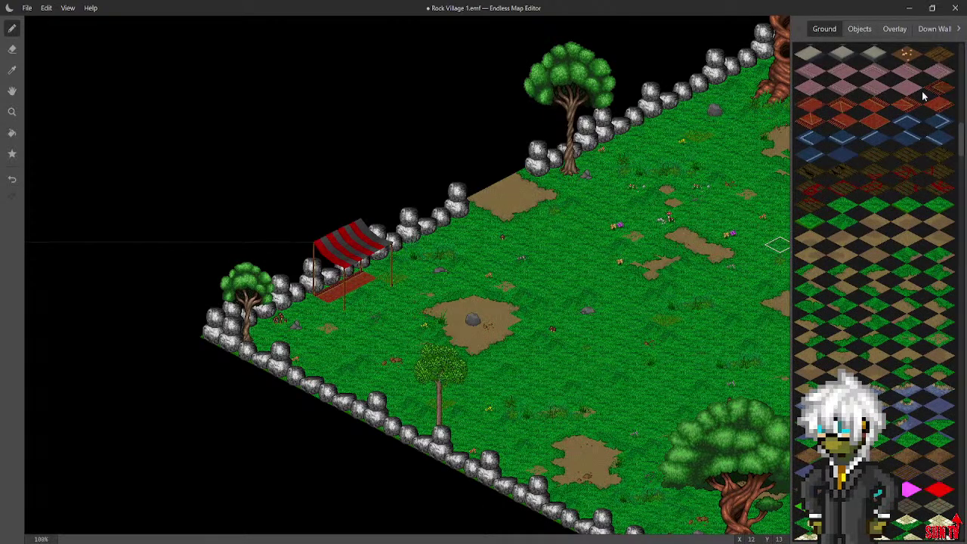
{"action": "left_click", "coordinate": [832, 106]}
{"action": "left_click", "coordinate": [372, 272]}
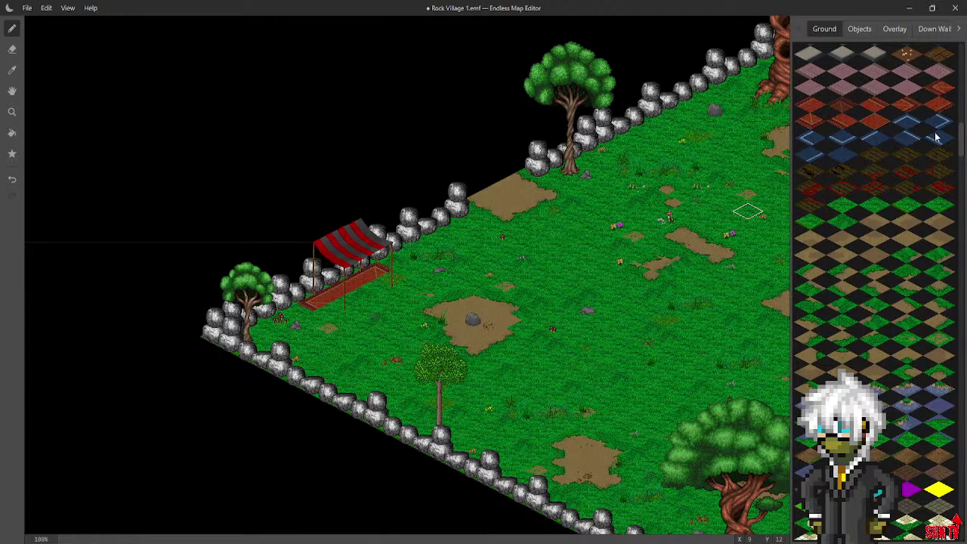
{"action": "left_click", "coordinate": [409, 285]}
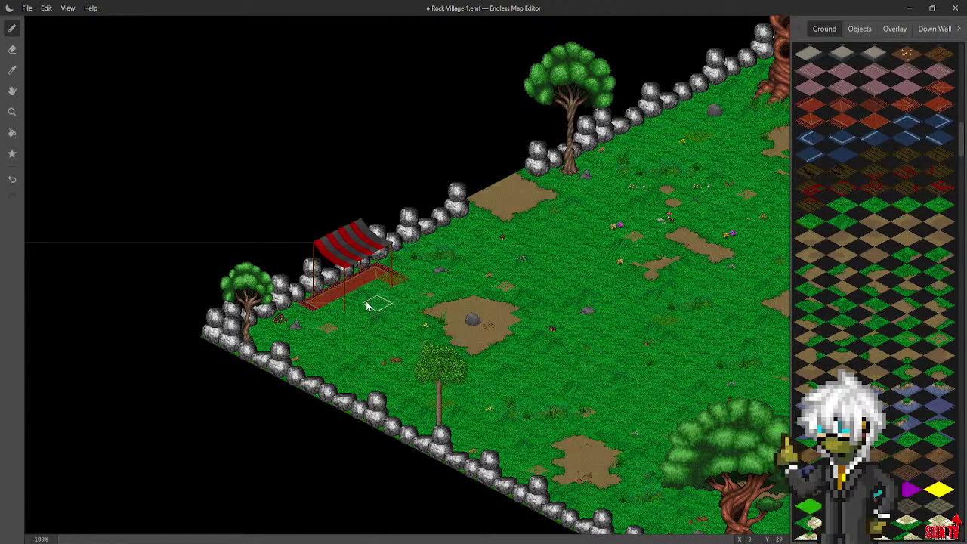
Extend both side edges of the western tent's red rug and close them with the matching corner tiles
{"action": "left_click", "coordinate": [891, 32]}
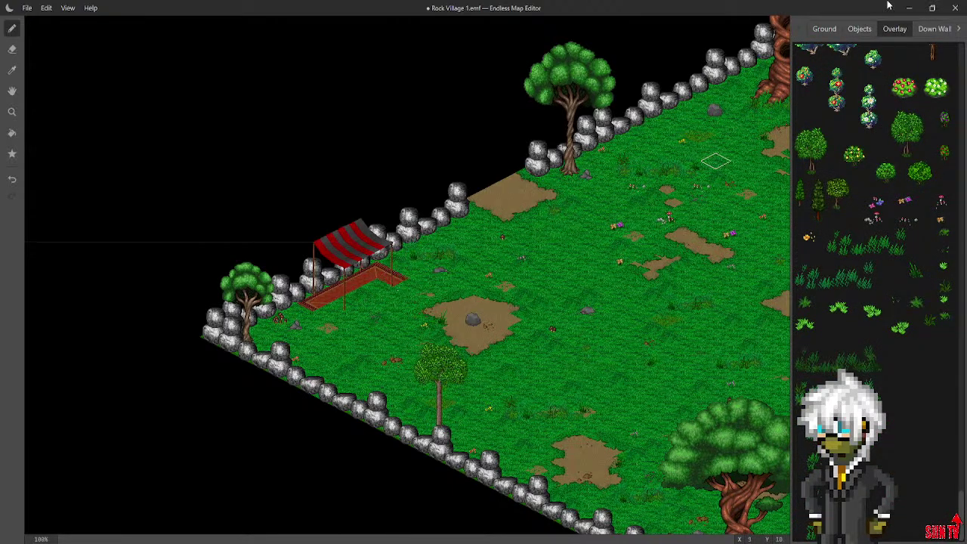
{"action": "left_click", "coordinate": [830, 30]}
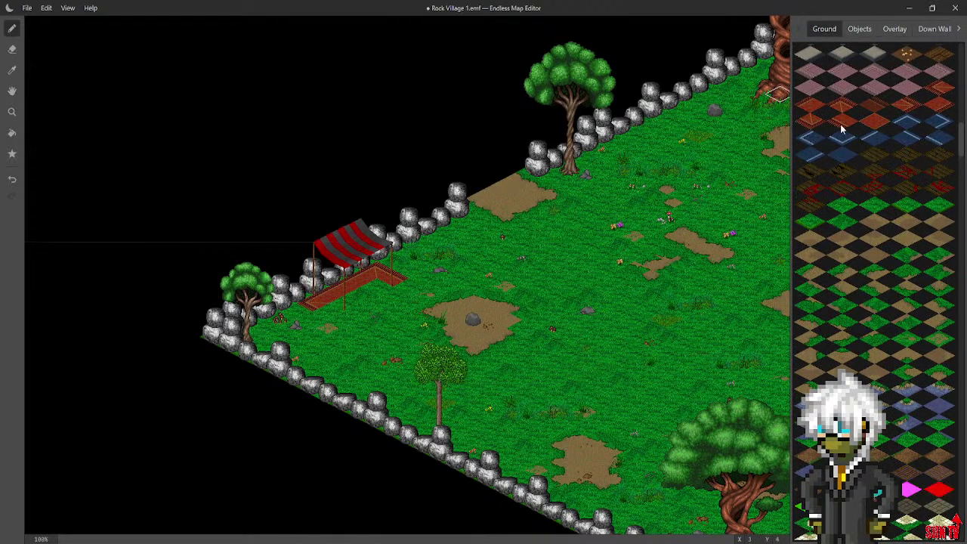
{"action": "left_click", "coordinate": [332, 308]}
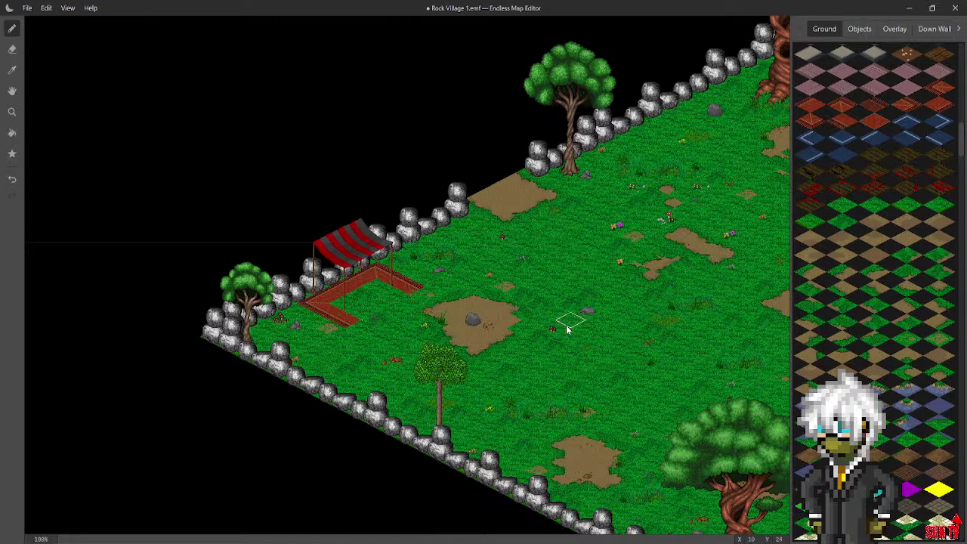
{"action": "left_click", "coordinate": [428, 296]}
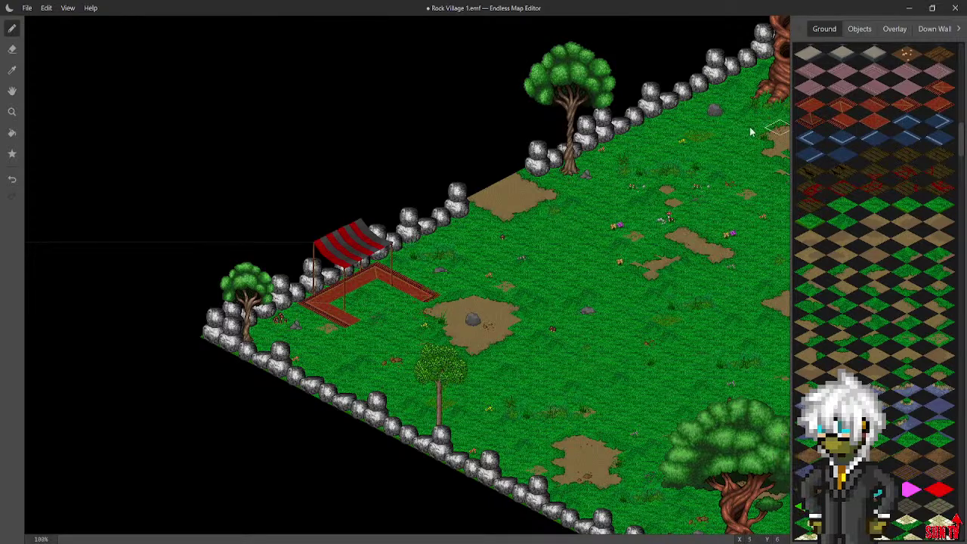
{"action": "left_click", "coordinate": [360, 328]}
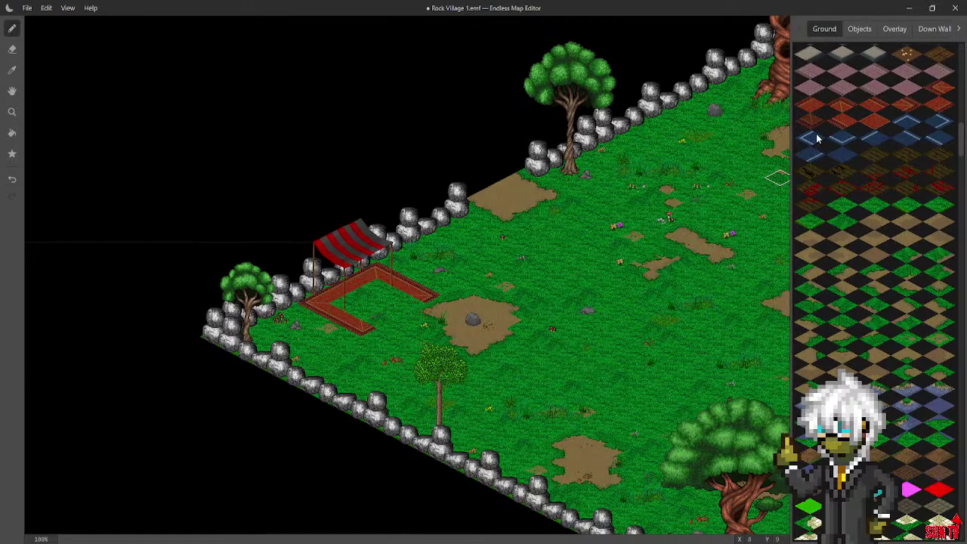
Finish the front border of the western tent's rug and fill its centre with plain red tiles
{"action": "left_click", "coordinate": [942, 104]}
{"action": "left_click", "coordinate": [380, 323]}
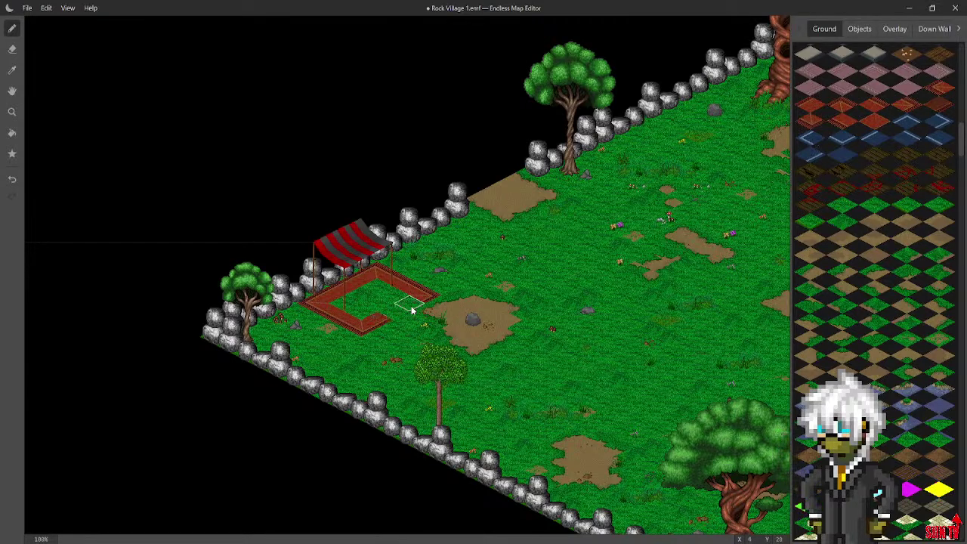
{"action": "left_click", "coordinate": [409, 306]}
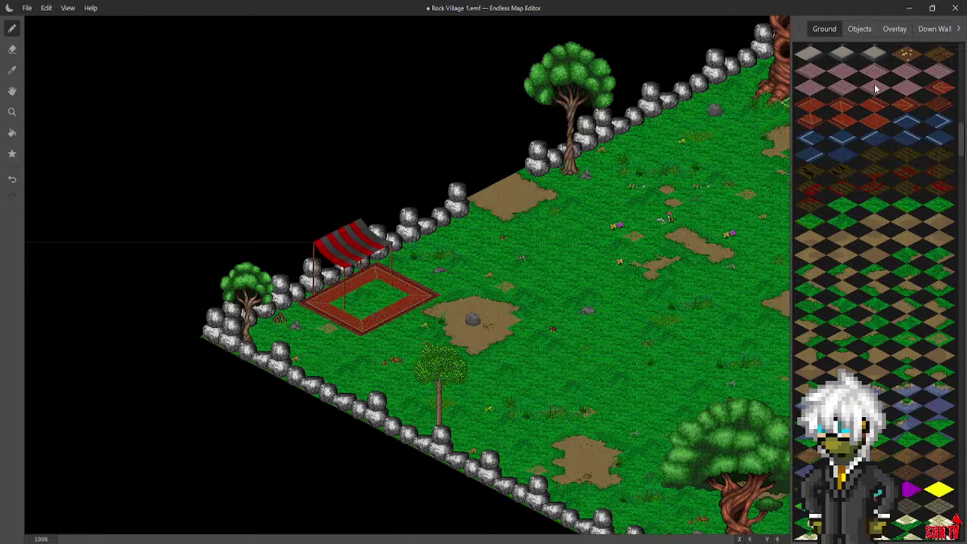
{"action": "left_click", "coordinate": [871, 118]}
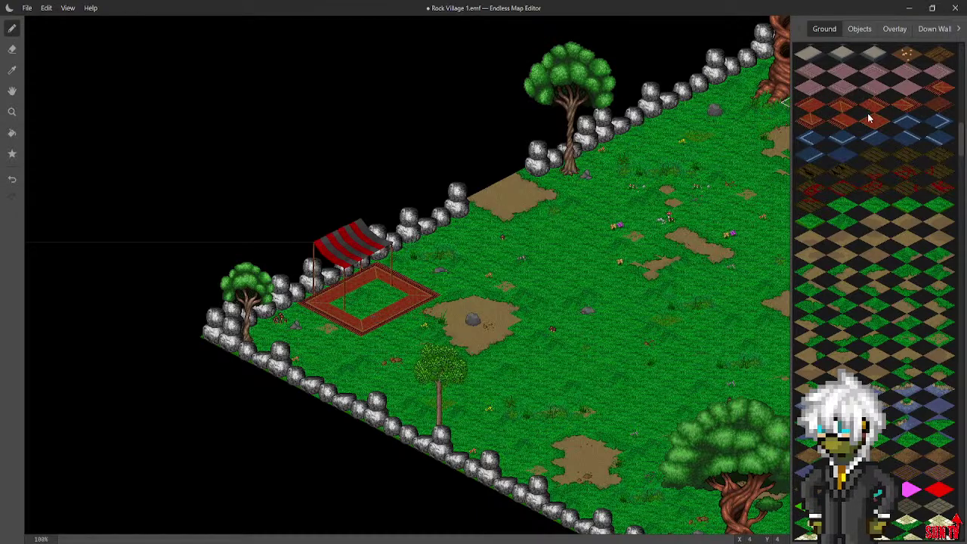
{"action": "left_click", "coordinate": [361, 301]}
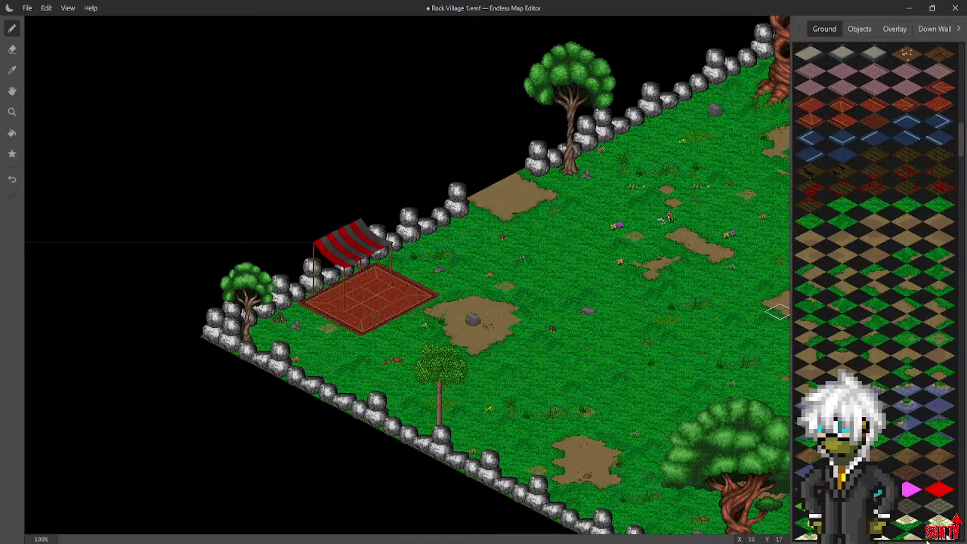
Place a small grey rock object on the red rug beneath the western tent
{"action": "left_click", "coordinate": [861, 30]}
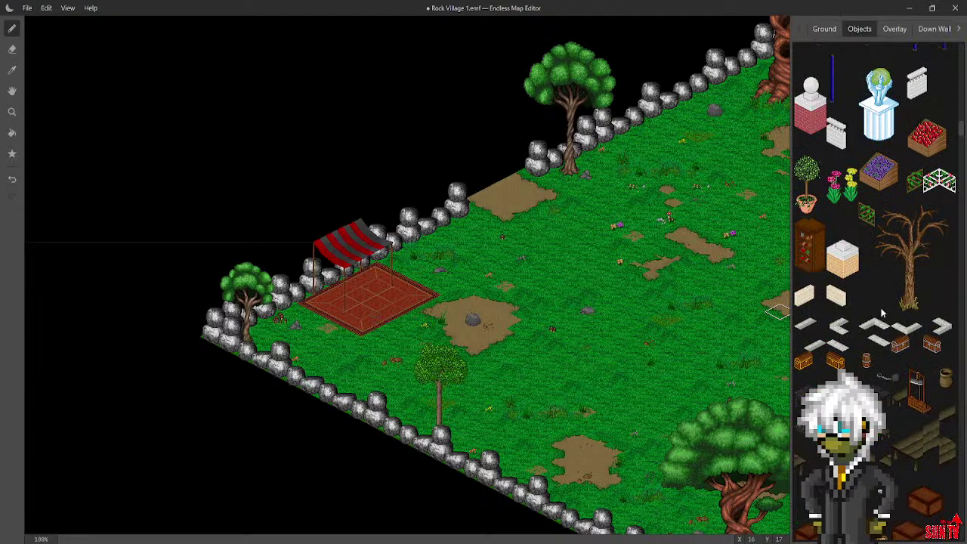
{"action": "scroll", "coordinate": [883, 310], "scroll_direction": "down", "scroll_amount": 10}
{"action": "scroll", "coordinate": [886, 306], "scroll_direction": "down", "scroll_amount": 8}
{"action": "scroll", "coordinate": [885, 305], "scroll_direction": "up", "scroll_amount": 5}
{"action": "scroll", "coordinate": [886, 311], "scroll_direction": "up", "scroll_amount": 8}
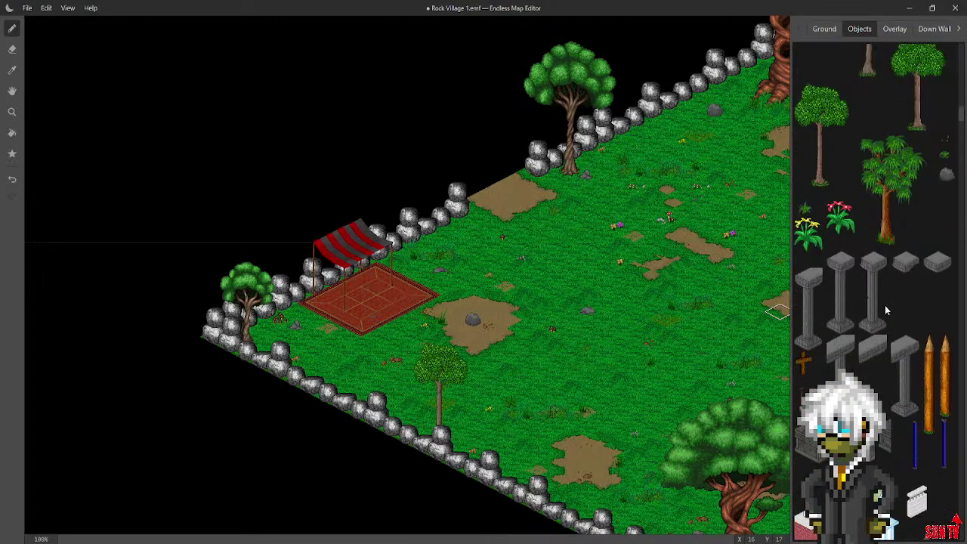
{"action": "scroll", "coordinate": [885, 305], "scroll_direction": "up", "scroll_amount": 3}
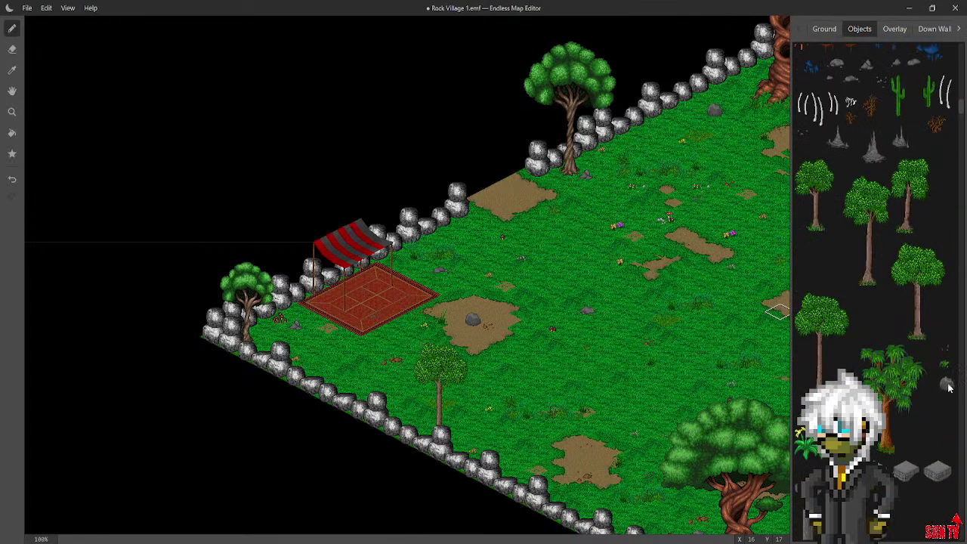
{"action": "scroll", "coordinate": [944, 386], "scroll_direction": "down", "scroll_amount": 5}
{"action": "scroll", "coordinate": [945, 385], "scroll_direction": "up", "scroll_amount": 7}
{"action": "scroll", "coordinate": [951, 384], "scroll_direction": "up", "scroll_amount": 2}
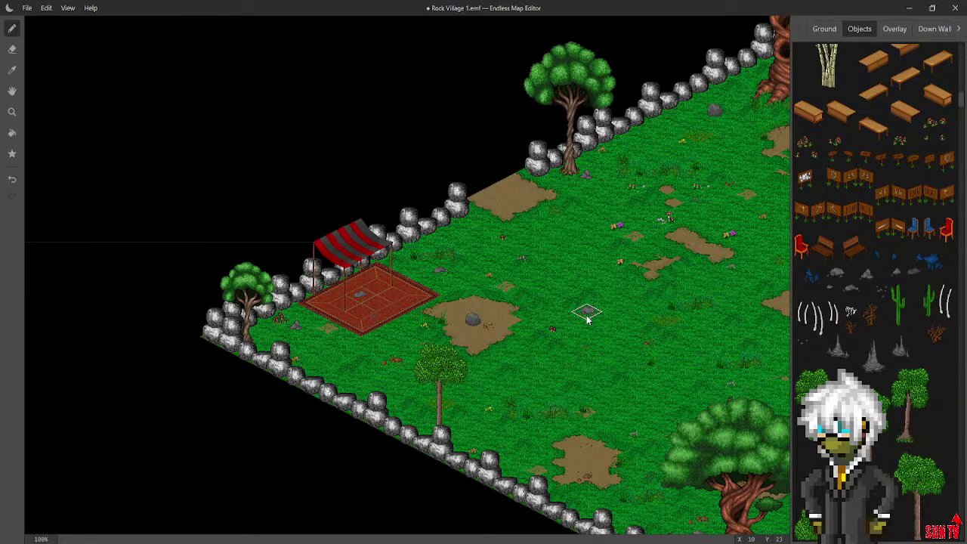
Review the southern part of the map and choose the slender leafy tree from the Objects graphics
{"action": "scroll", "coordinate": [581, 325], "scroll_direction": "down", "scroll_amount": 4}
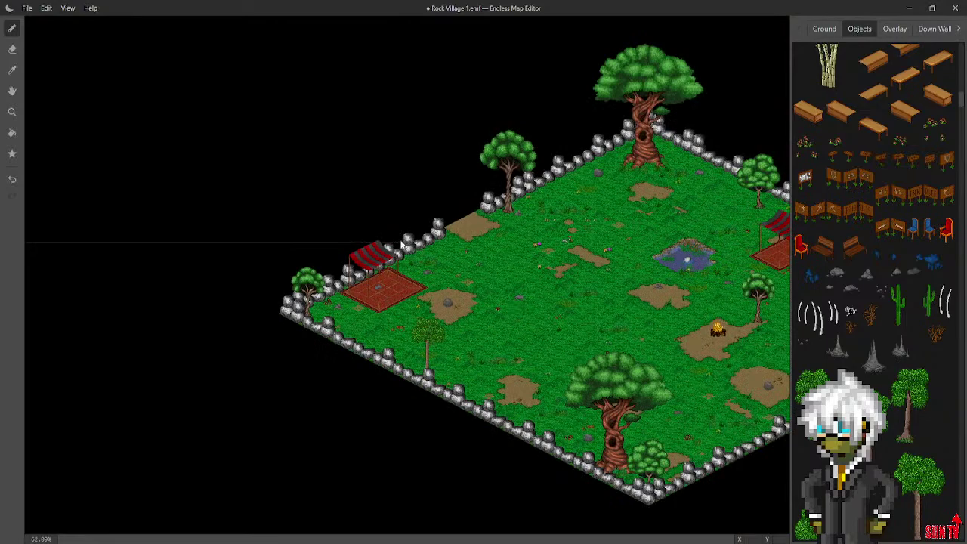
{"action": "middle_click_drag", "start_coordinate": [635, 311], "coordinate": [430, 284]}
{"action": "scroll", "coordinate": [382, 401], "scroll_direction": "up", "scroll_amount": 5}
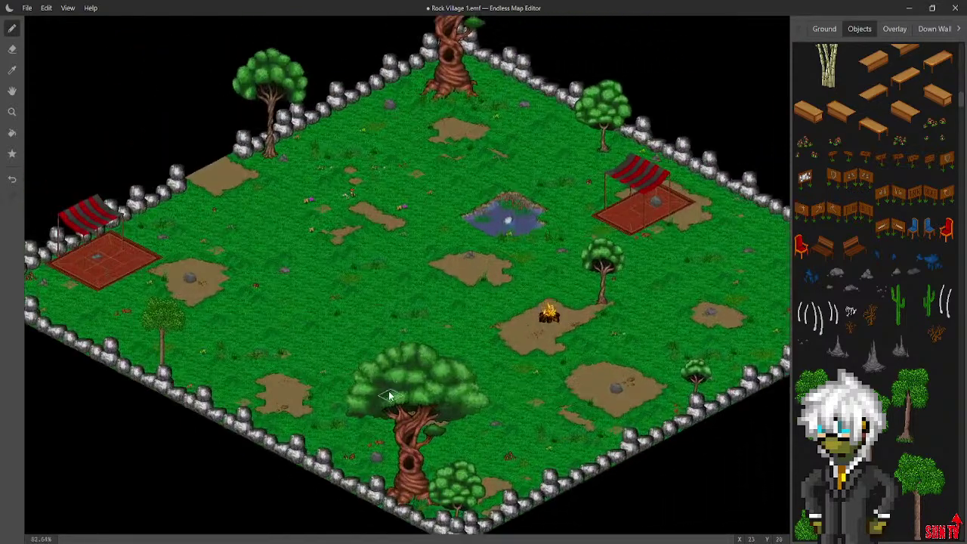
{"action": "middle_click_drag", "start_coordinate": [406, 369], "coordinate": [446, 158]}
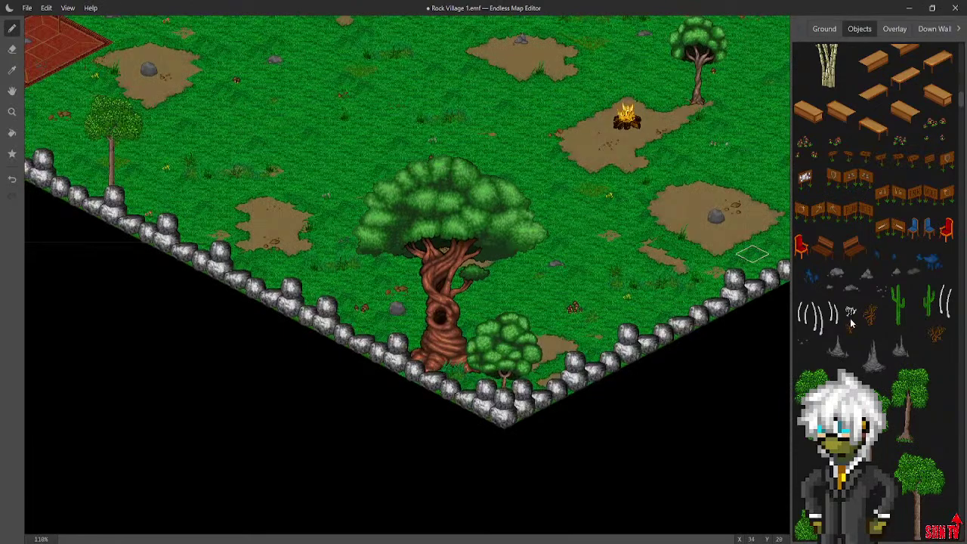
{"action": "scroll", "coordinate": [853, 323], "scroll_direction": "down", "scroll_amount": 15}
{"action": "scroll", "coordinate": [853, 324], "scroll_direction": "down", "scroll_amount": 15}
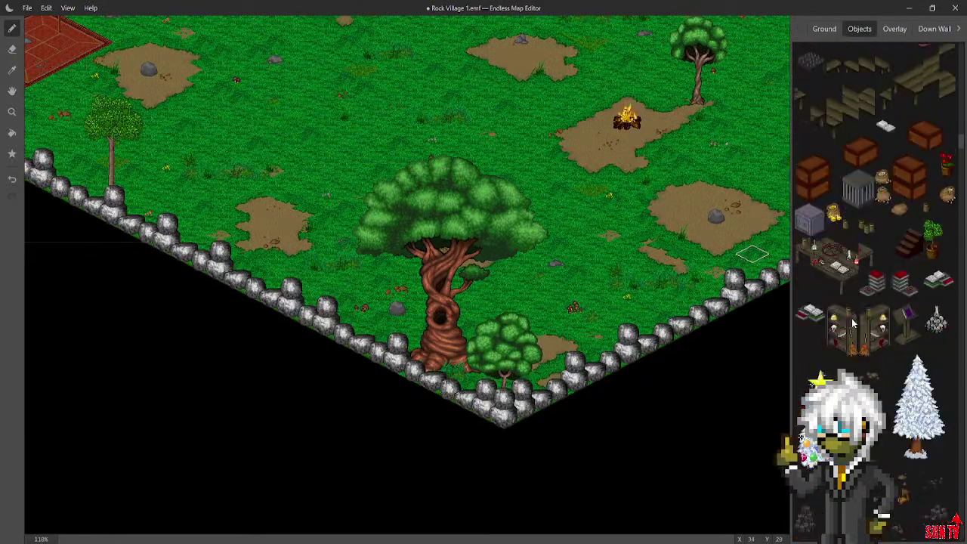
{"action": "scroll", "coordinate": [852, 324], "scroll_direction": "down", "scroll_amount": 10}
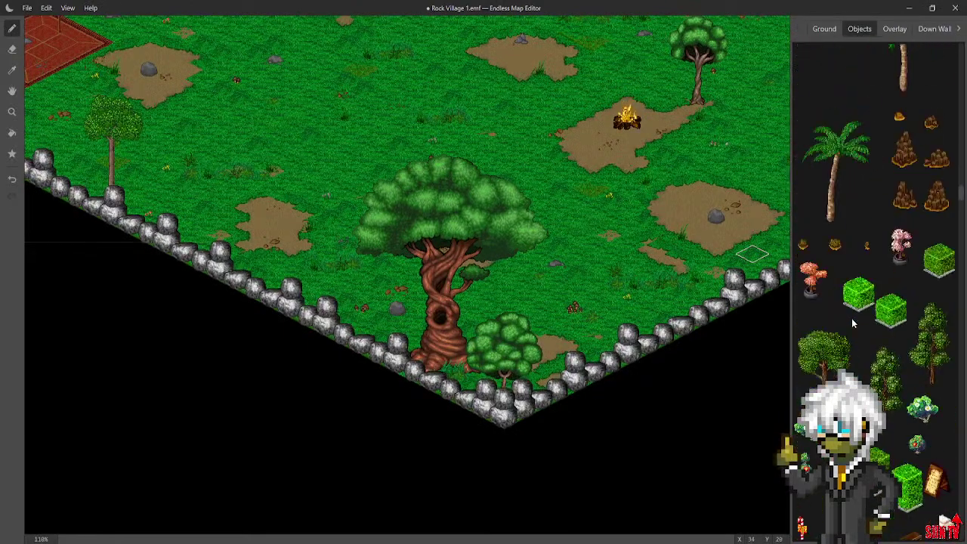
{"action": "left_click", "coordinate": [938, 243]}
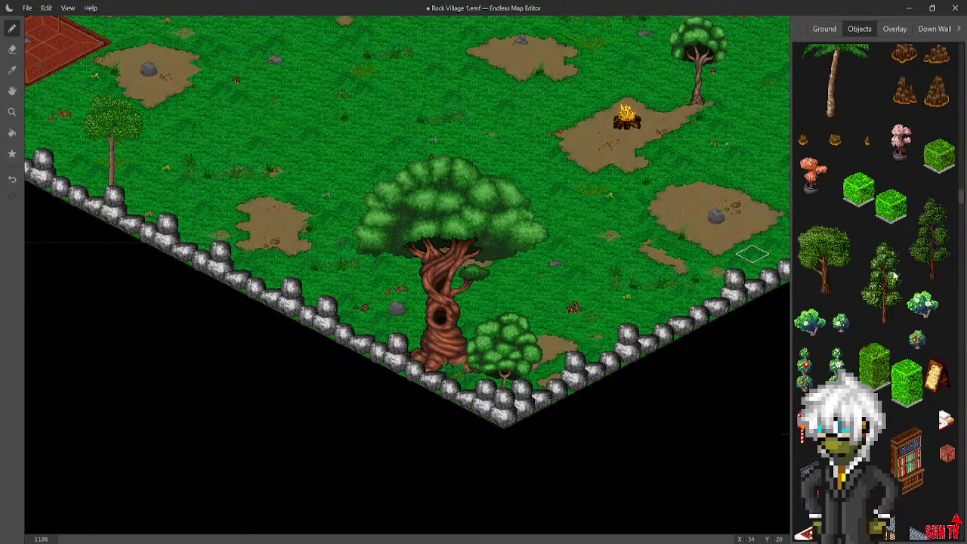
Try placing slender leafy trees behind the canopy of the large southern tree
{"action": "left_click", "coordinate": [464, 203]}
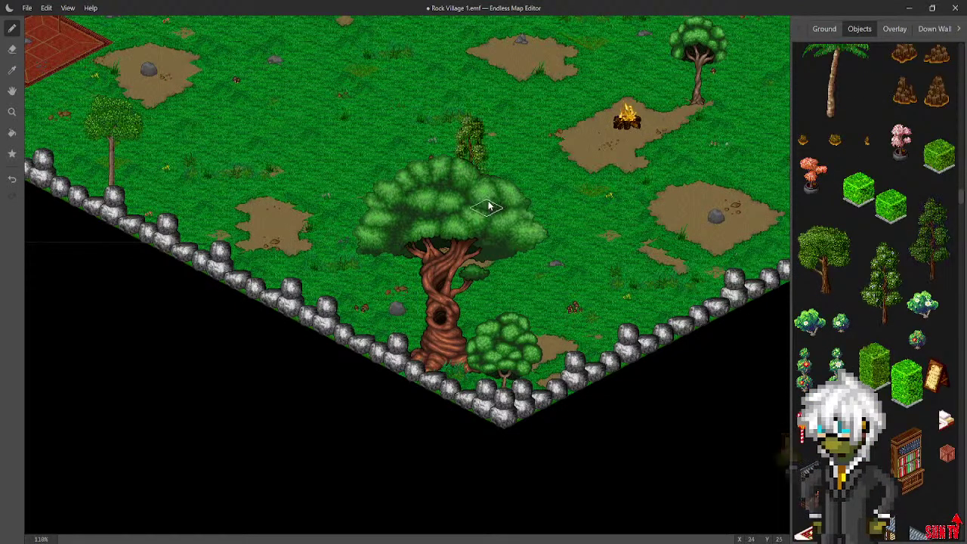
{"action": "left_click", "coordinate": [393, 200]}
{"action": "key", "text": "ctrl+z"}
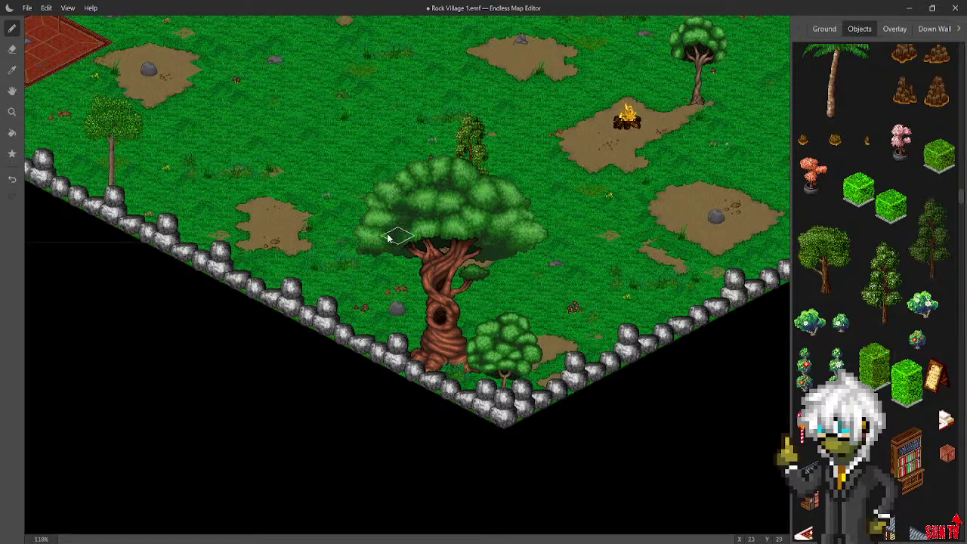
{"action": "left_click", "coordinate": [379, 227]}
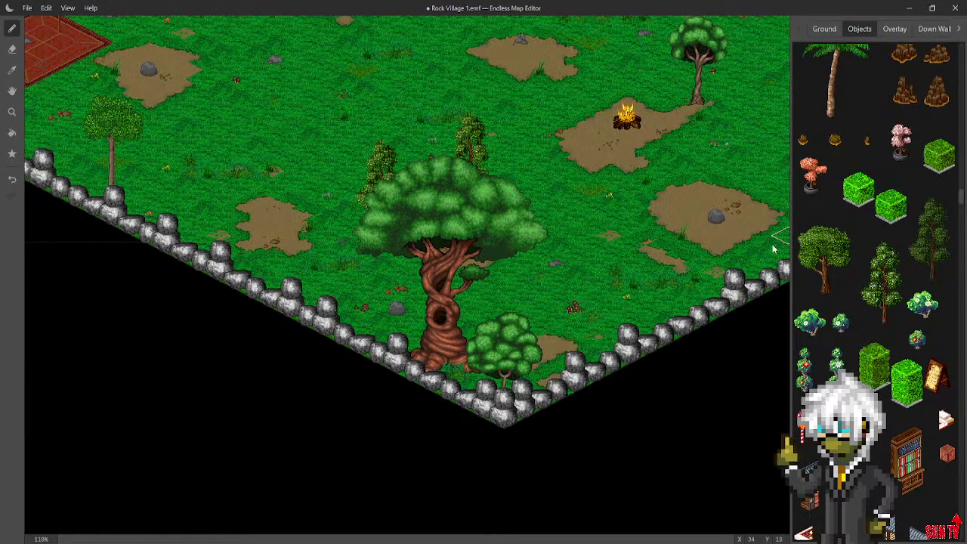
{"action": "left_click", "coordinate": [470, 204]}
{"action": "left_click", "coordinate": [381, 222]}
Place slender leafy trees on the grass near the central dirt patches, beside the eastern tent and near the eastern corner
{"action": "middle_click_drag", "start_coordinate": [367, 170], "coordinate": [463, 390]}
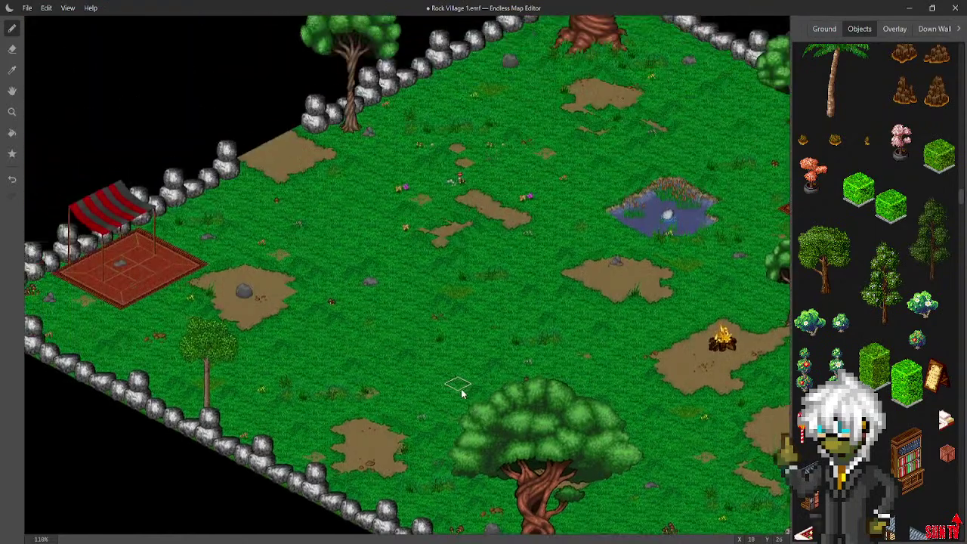
{"action": "left_click", "coordinate": [493, 277]}
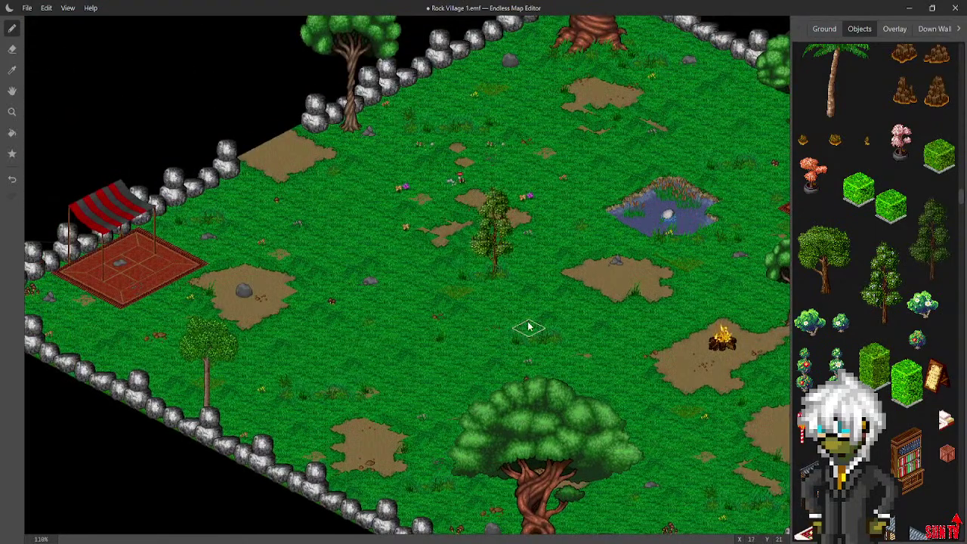
{"action": "middle_click_drag", "start_coordinate": [559, 309], "coordinate": [319, 346]}
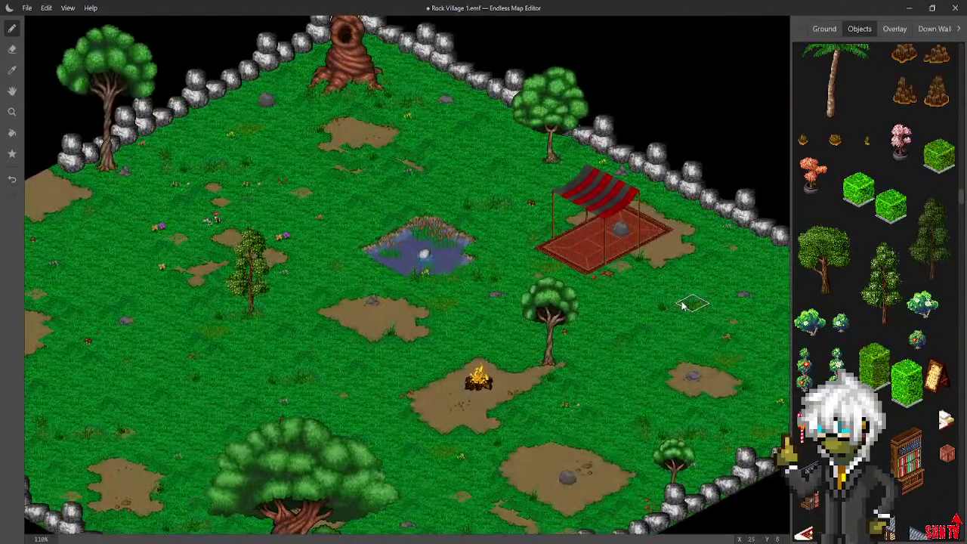
{"action": "middle_click_drag", "start_coordinate": [613, 374], "coordinate": [426, 223]}
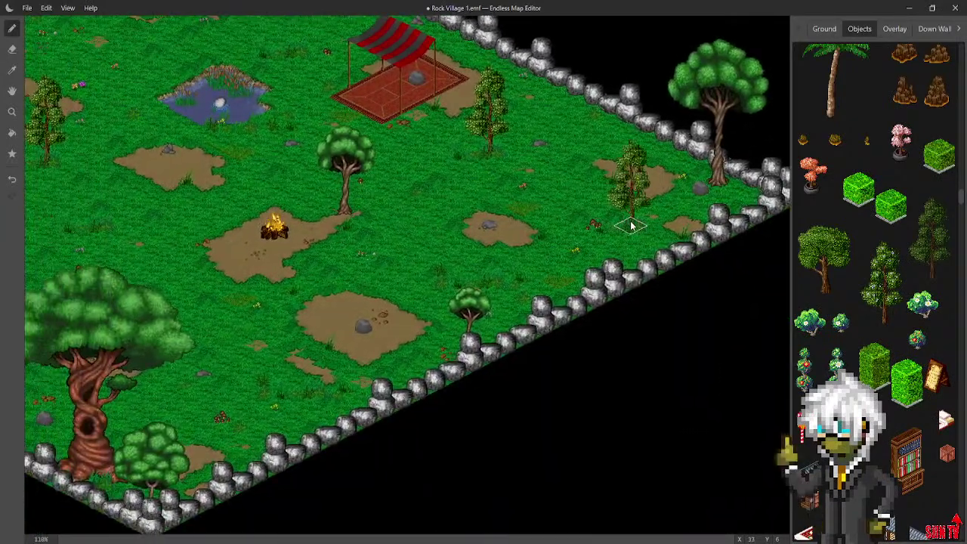
{"action": "middle_click_drag", "start_coordinate": [488, 271], "coordinate": [631, 293]}
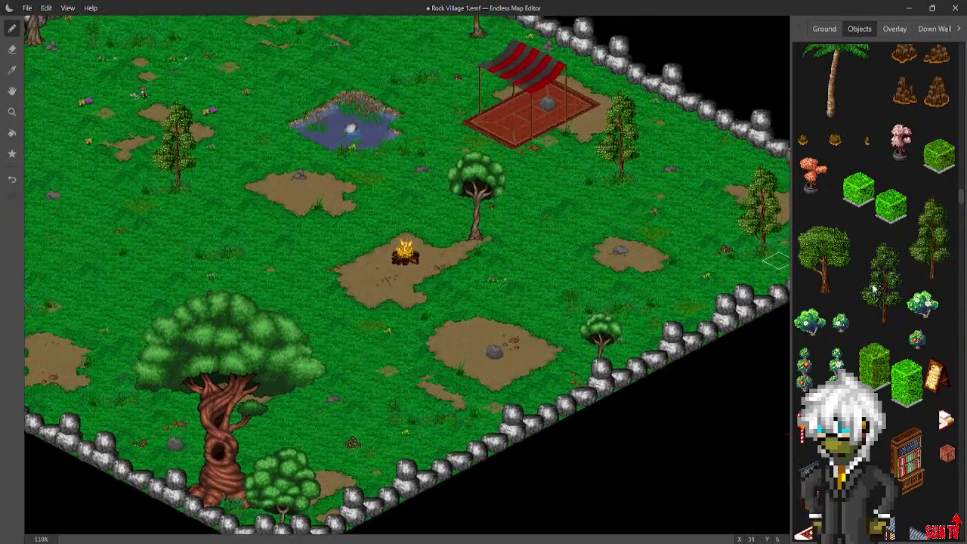
{"action": "left_click", "coordinate": [611, 180]}
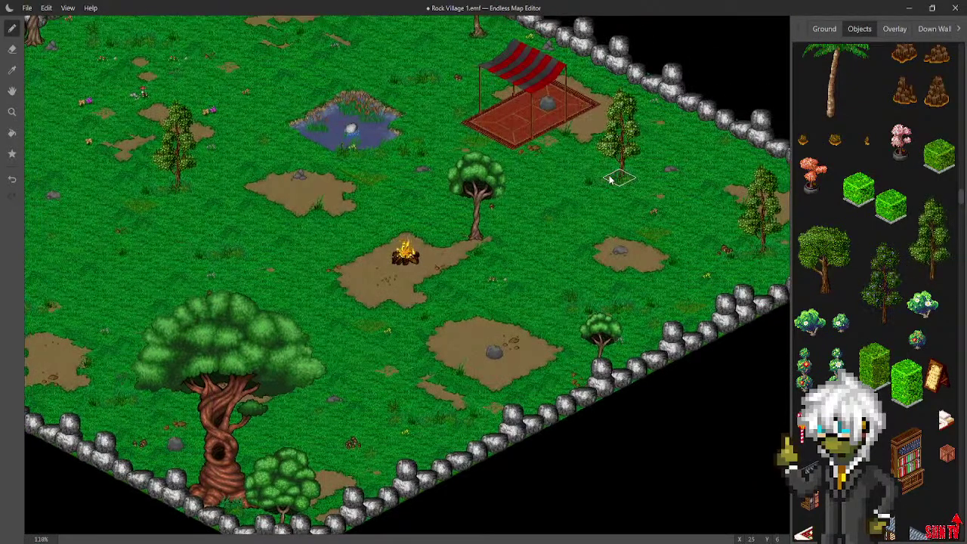
{"action": "key", "text": "ctrl+z"}
{"action": "left_click", "coordinate": [594, 181]}
{"action": "key", "text": "ctrl+z"}
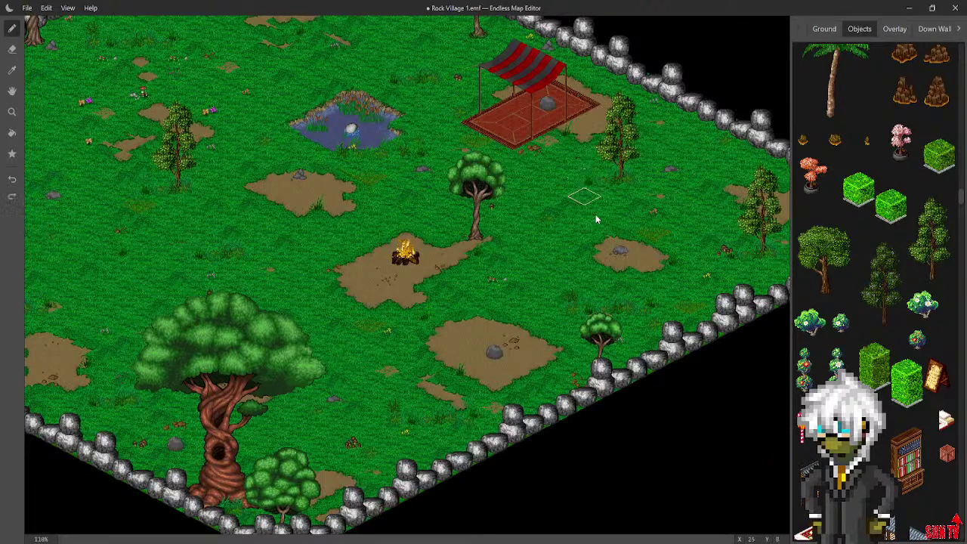
Place two slender leafy trees on the grass beside the dirt patch east of the campfire
{"action": "left_click", "coordinate": [619, 307]}
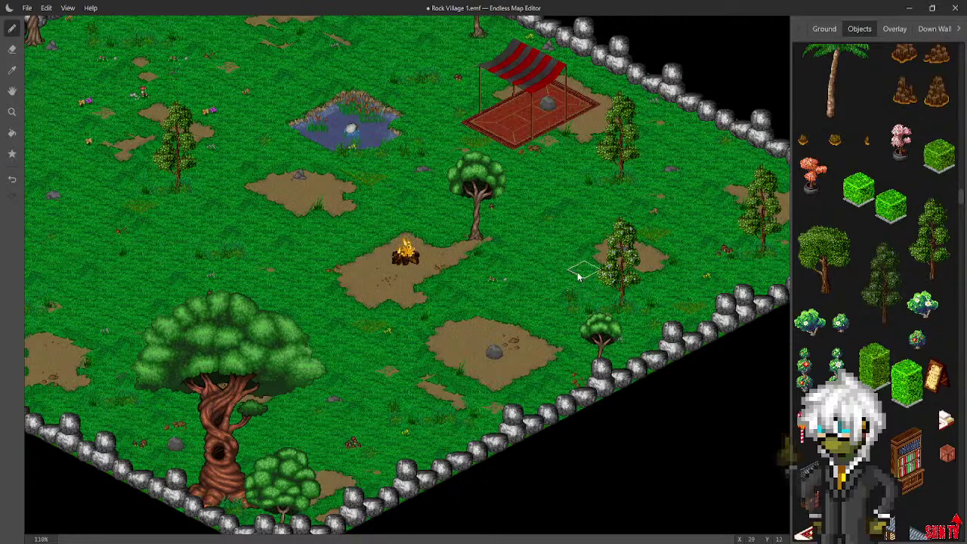
{"action": "left_click", "coordinate": [577, 272]}
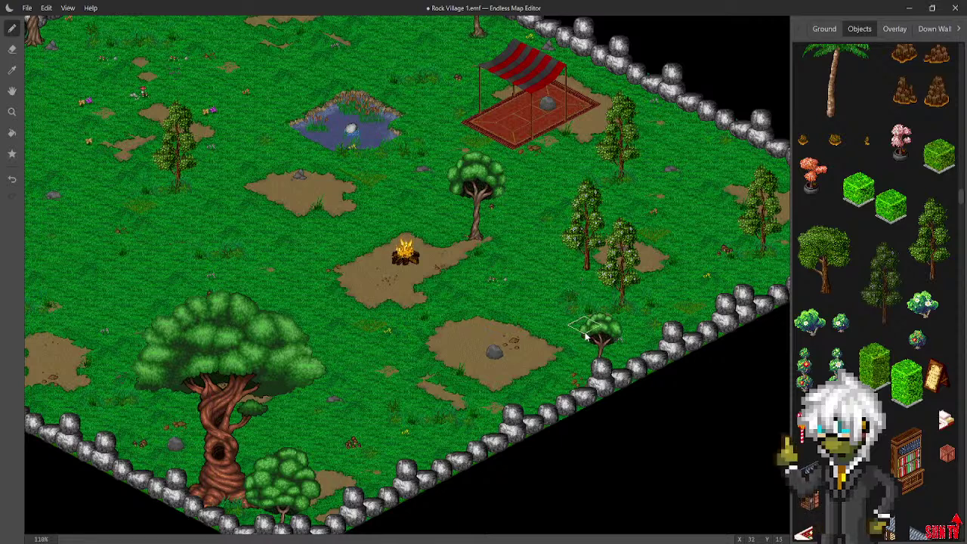
Remove the western of the two slender leafy trees beside the dirt patch east of the campfire
{"action": "right_click", "coordinate": [585, 278]}
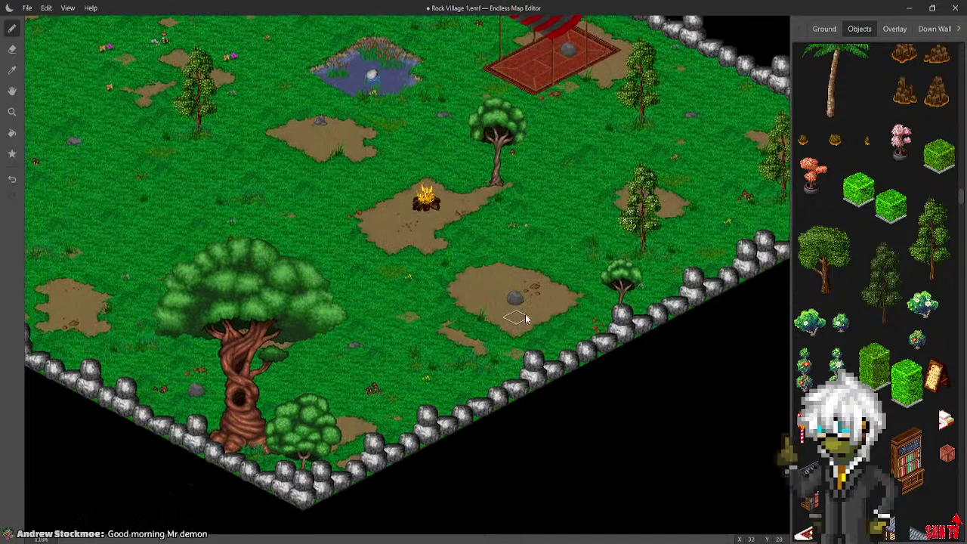
Try placing a slender leafy tree on the grass below the southeastern dirt patch
{"action": "left_click", "coordinate": [468, 367]}
{"action": "key", "text": "ctrl+z"}
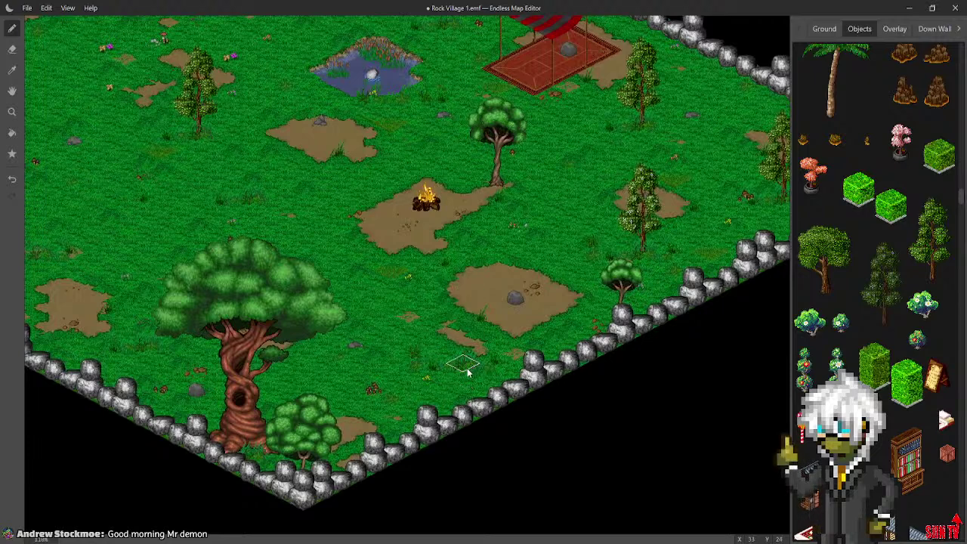
{"action": "left_click", "coordinate": [457, 375]}
{"action": "key", "text": "ctrl+z"}
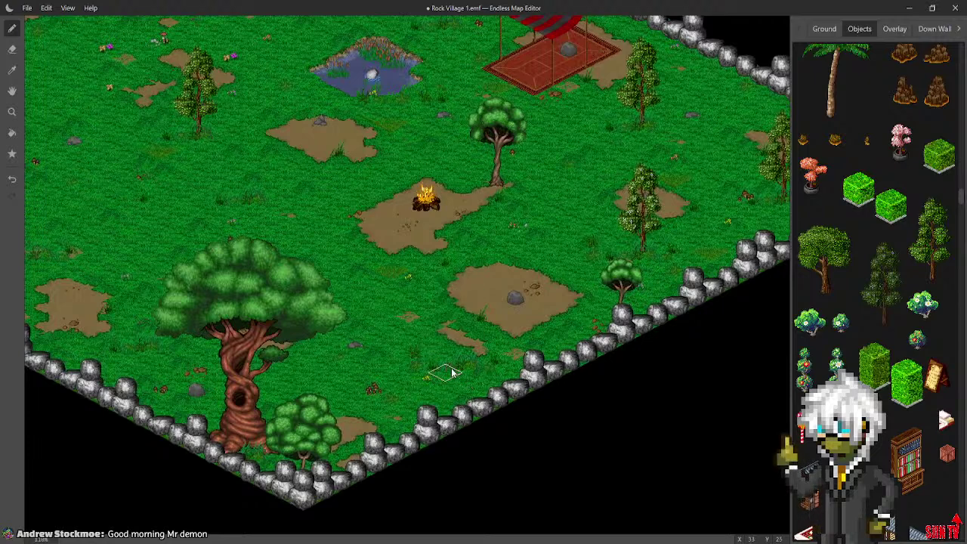
{"action": "left_click", "coordinate": [462, 364]}
{"action": "key", "text": "ctrl+z"}
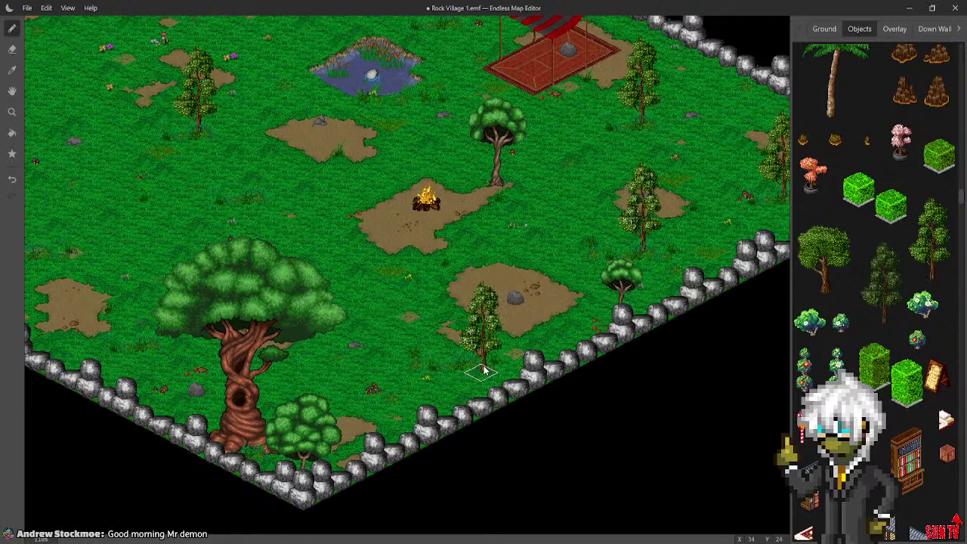
Place two slender leafy trees behind the eastern half of the giant southern tree's canopy
{"action": "left_click", "coordinate": [286, 292]}
{"action": "key", "text": "ctrl+z"}
{"action": "left_click", "coordinate": [304, 285]}
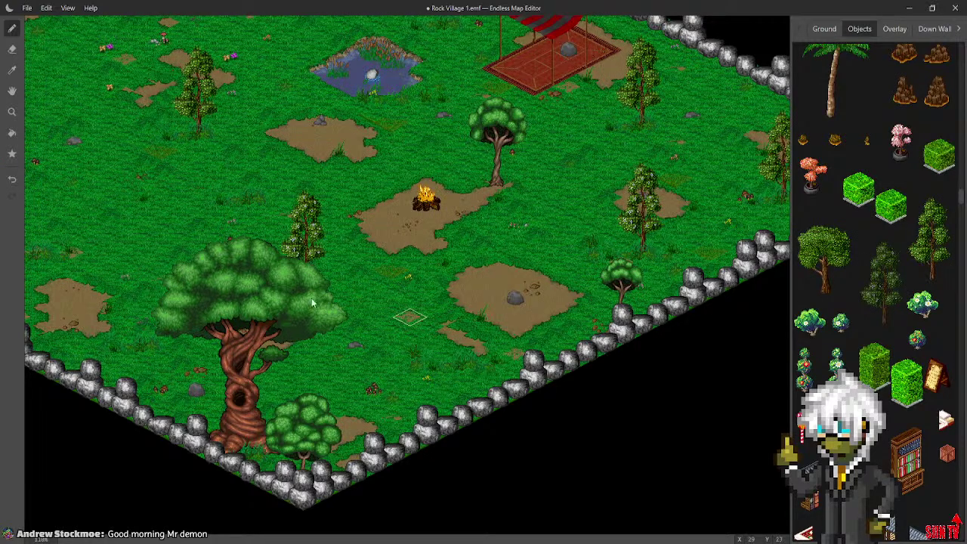
{"action": "key", "text": "ctrl+z"}
{"action": "left_click", "coordinate": [294, 276]}
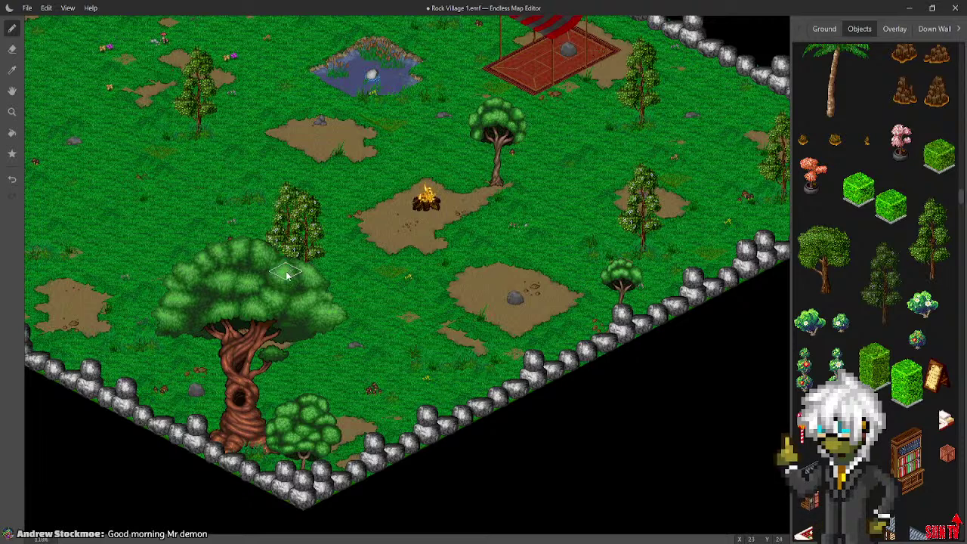
{"action": "left_click", "coordinate": [274, 297]}
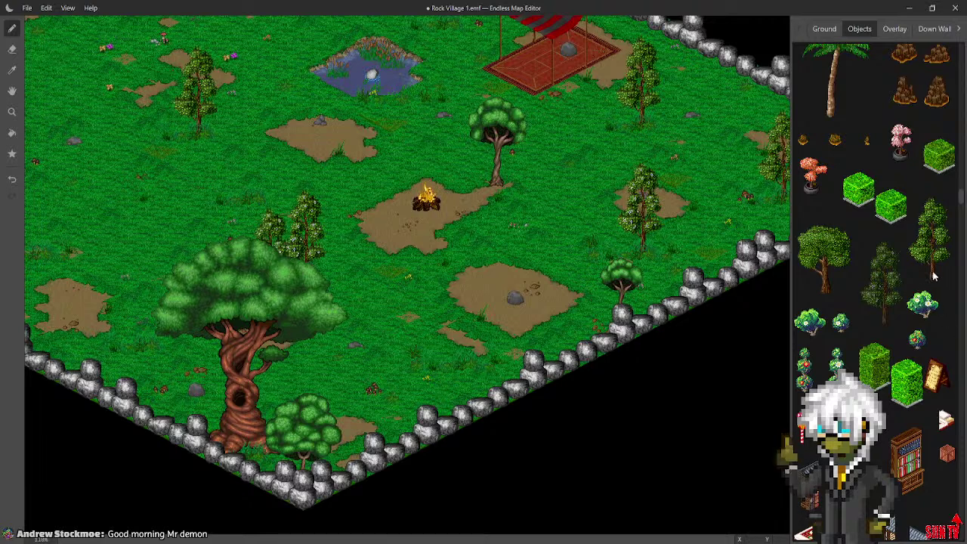
Add the other slender tree variant behind the giant southern tree's western canopy and a broad leafy tree behind its eastern edge
{"action": "left_click", "coordinate": [883, 278]}
{"action": "left_click", "coordinate": [214, 291]}
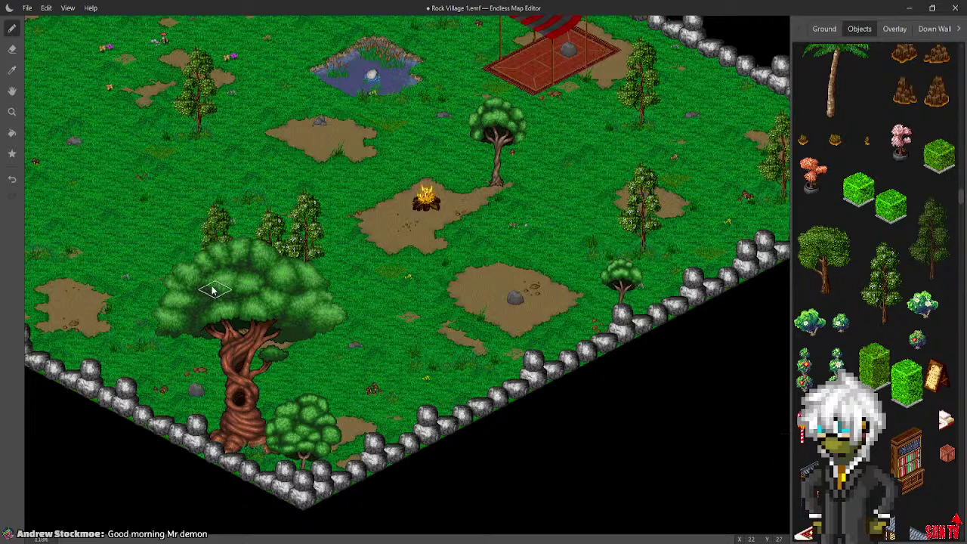
{"action": "left_click", "coordinate": [823, 261]}
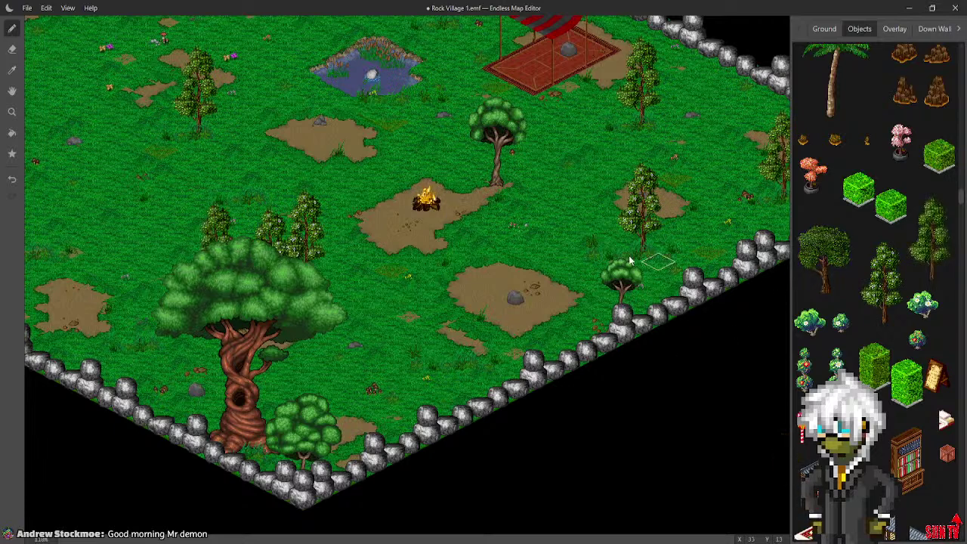
{"action": "left_click", "coordinate": [316, 312]}
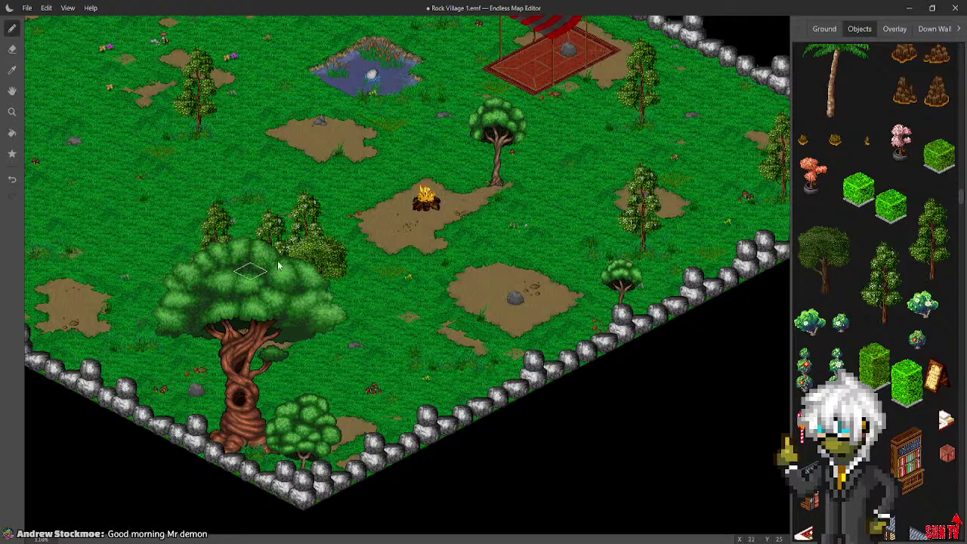
Place broad leafy trees on the grass northeast of the pond and beside the giant northern tree
{"action": "middle_click_drag", "start_coordinate": [511, 265], "coordinate": [597, 387]}
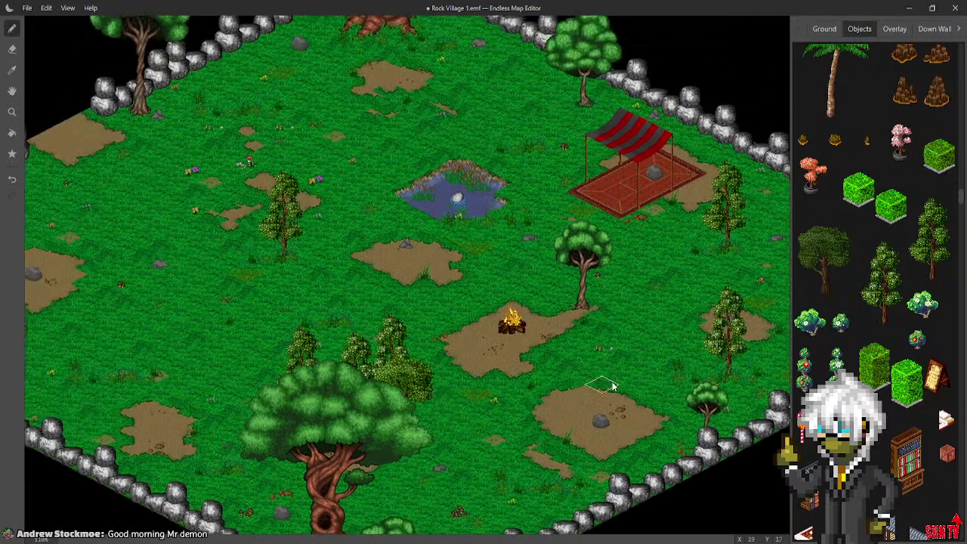
{"action": "middle_click_drag", "start_coordinate": [292, 243], "coordinate": [403, 252]}
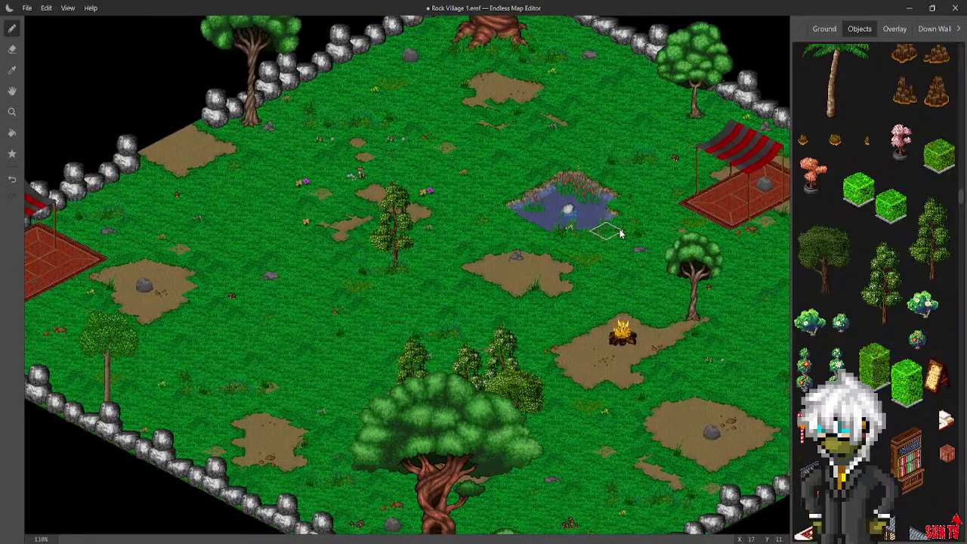
{"action": "middle_click_drag", "start_coordinate": [602, 125], "coordinate": [644, 207]}
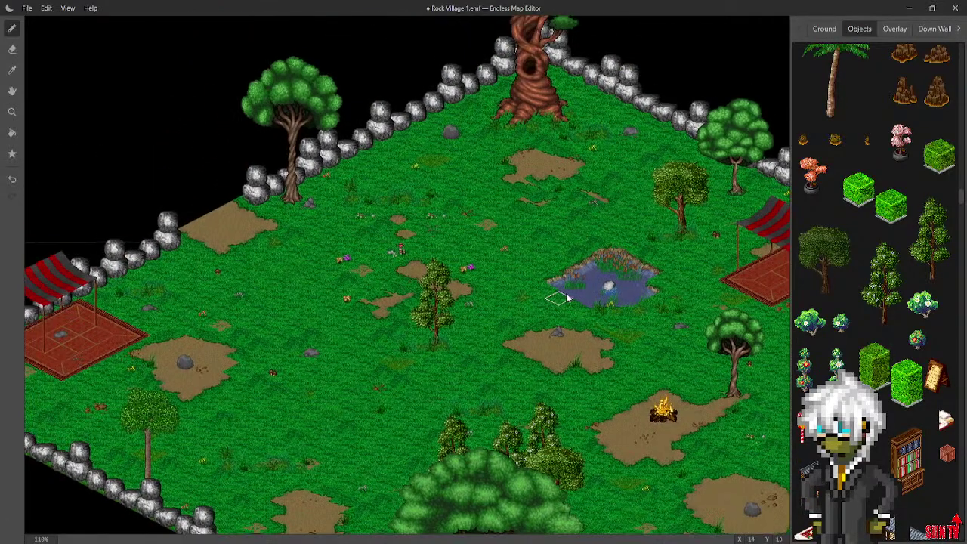
{"action": "left_click", "coordinate": [598, 128]}
{"action": "middle_click_drag", "start_coordinate": [572, 211], "coordinate": [581, 178]}
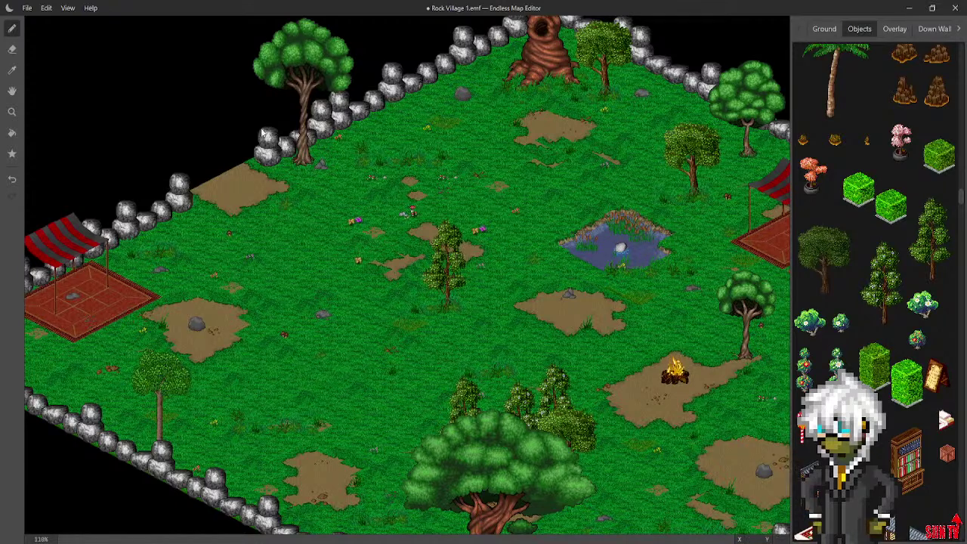
Place a broad leafy tree between the southwestern dirt patch and the giant southern tree
{"action": "scroll", "coordinate": [269, 378], "scroll_direction": "up", "scroll_amount": 3}
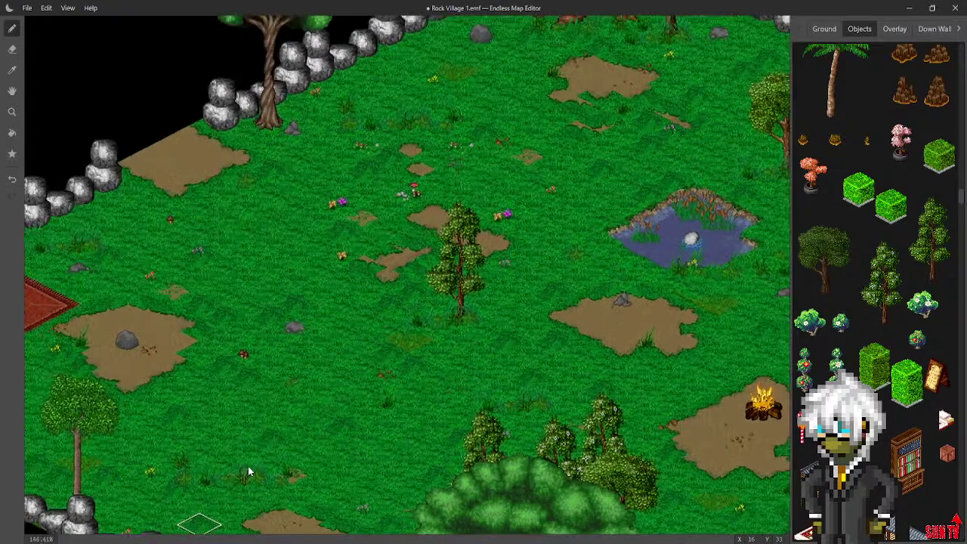
{"action": "middle_click_drag", "start_coordinate": [336, 243], "coordinate": [362, 197]}
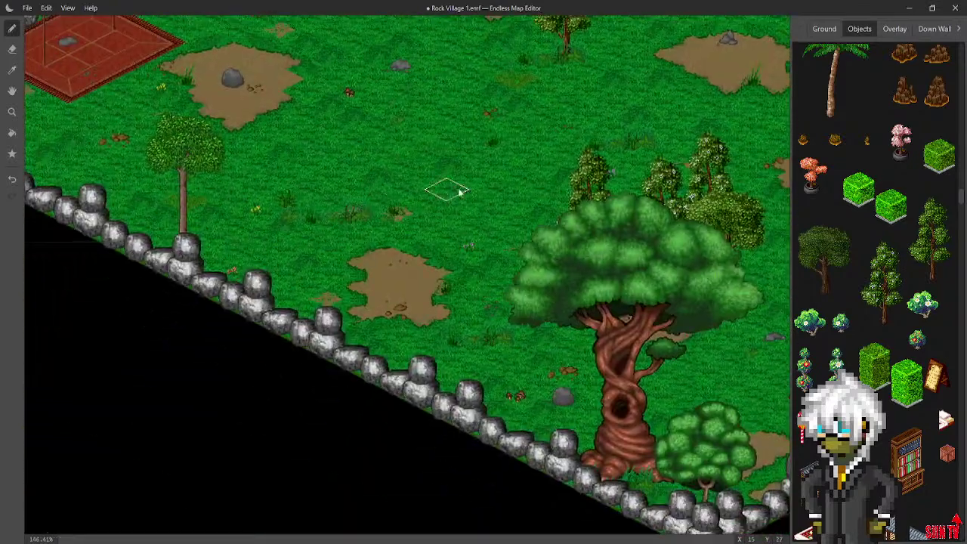
{"action": "left_click", "coordinate": [481, 340]}
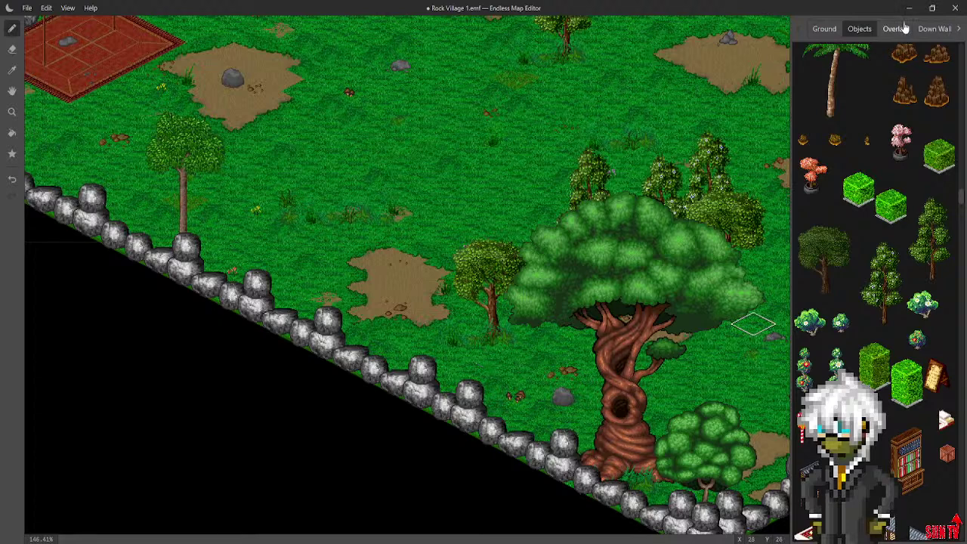
Try placing grass from the Overlay 2 graphics near the broad leafy tree west of the giant southern tree
{"action": "left_click", "coordinate": [932, 30]}
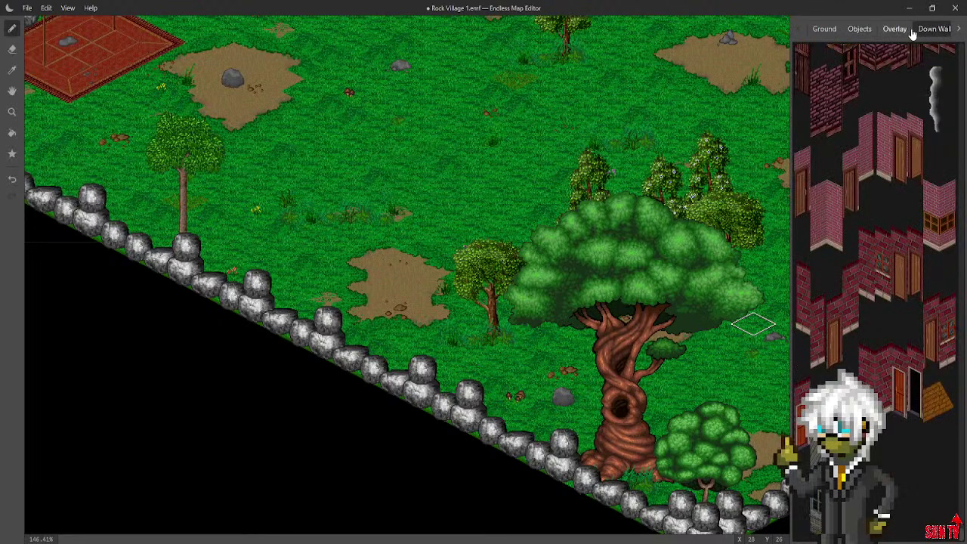
{"action": "left_click", "coordinate": [958, 29]}
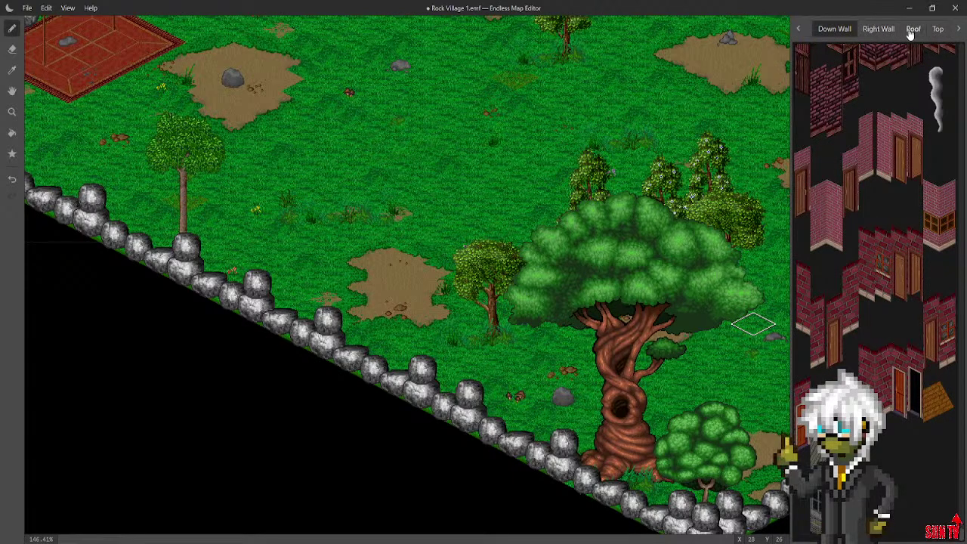
{"action": "left_click", "coordinate": [958, 30]}
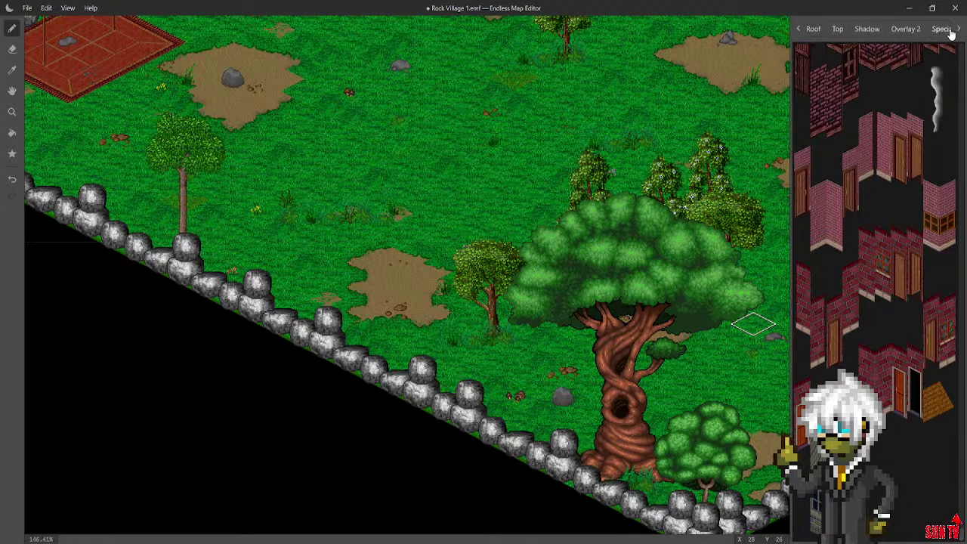
{"action": "left_click", "coordinate": [911, 30]}
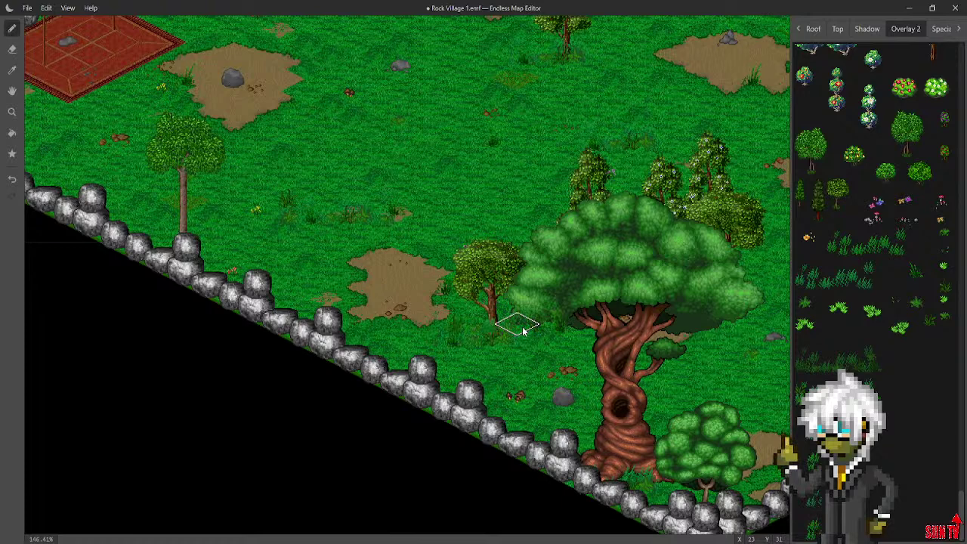
{"action": "key", "text": "ctrl+z"}
{"action": "left_click", "coordinate": [837, 362]}
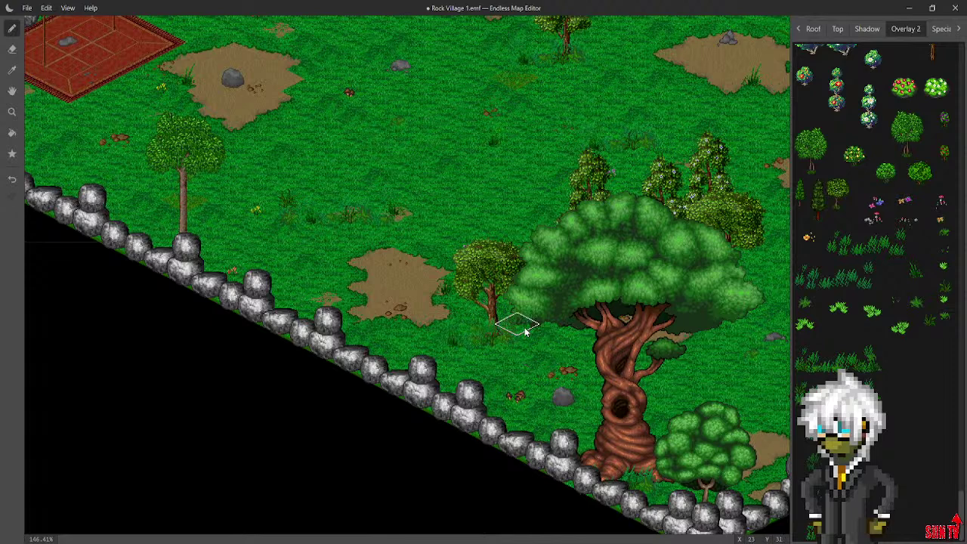
{"action": "middle_click_drag", "start_coordinate": [515, 387], "coordinate": [596, 460]}
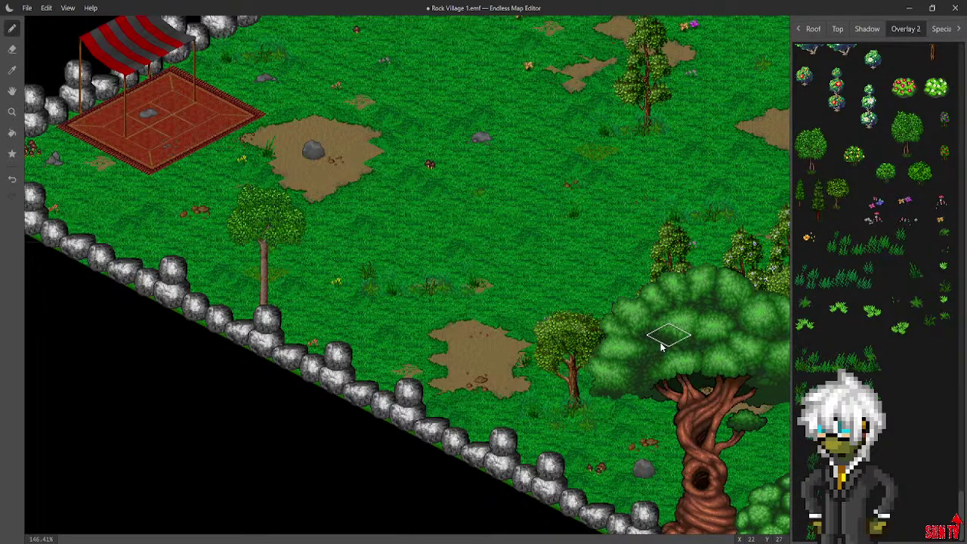
{"action": "middle_click_drag", "start_coordinate": [463, 166], "coordinate": [434, 343]}
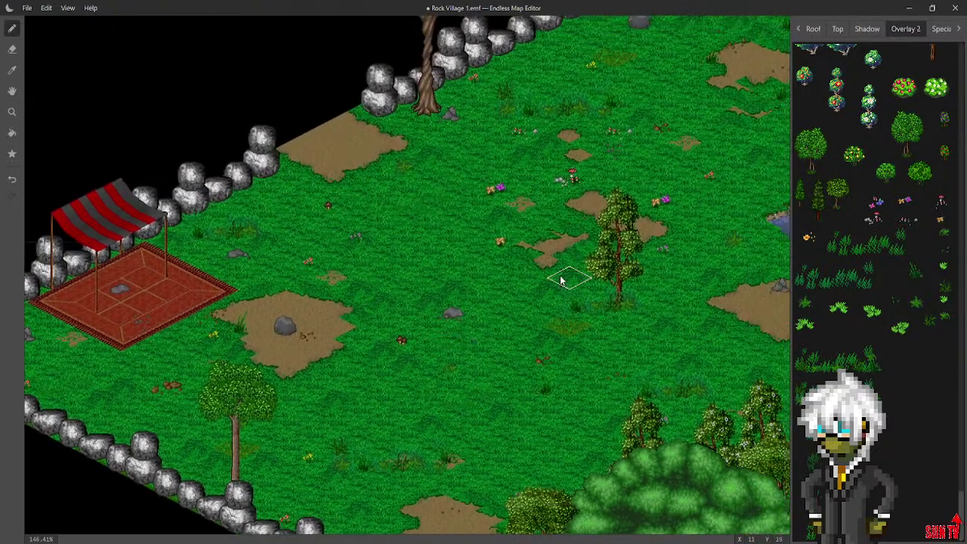
{"action": "middle_click_drag", "start_coordinate": [562, 276], "coordinate": [507, 367]}
{"action": "middle_click_drag", "start_coordinate": [557, 292], "coordinate": [550, 326]}
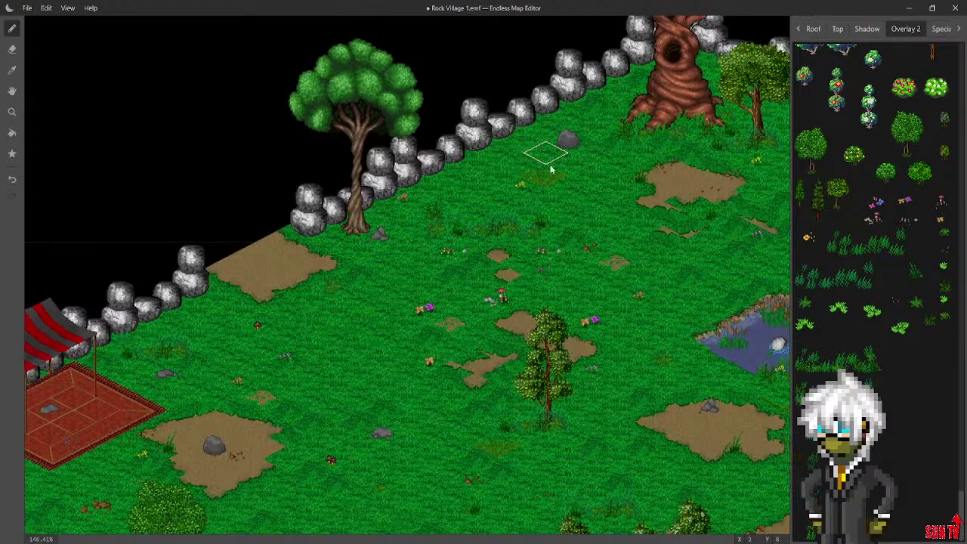
{"action": "key", "text": "ctrl+z"}
Return to the Objects graphics and place a slender leafy tree near the northwestern wall, swapping it for the other slender variant
{"action": "scroll", "coordinate": [811, 32], "scroll_direction": "up", "scroll_amount": 3}
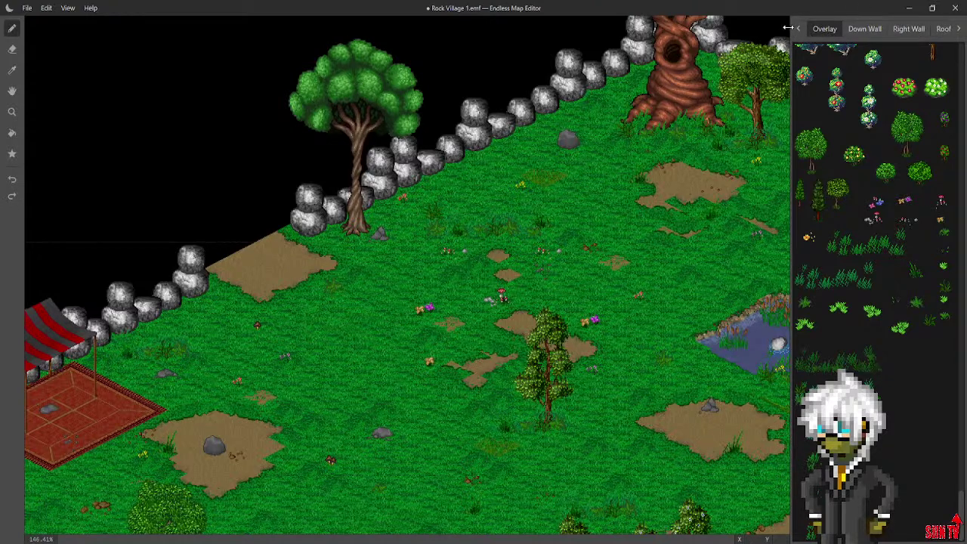
{"action": "left_click", "coordinate": [803, 30]}
{"action": "left_click_drag", "start_coordinate": [792, 53], "coordinate": [788, 54]}
{"action": "left_click", "coordinate": [798, 30]}
{"action": "left_click", "coordinate": [798, 31]}
{"action": "left_click", "coordinate": [858, 28]}
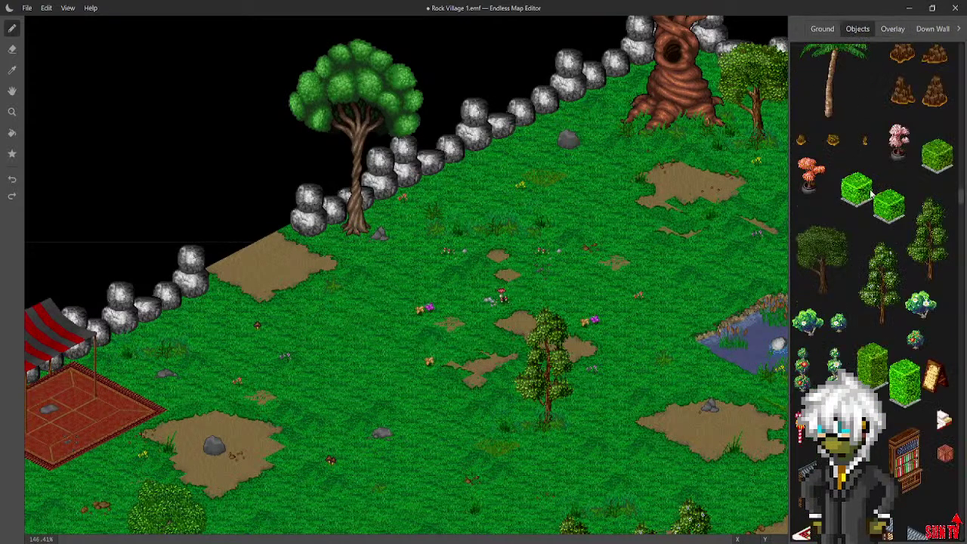
{"action": "left_click", "coordinate": [925, 255]}
{"action": "left_click", "coordinate": [498, 218]}
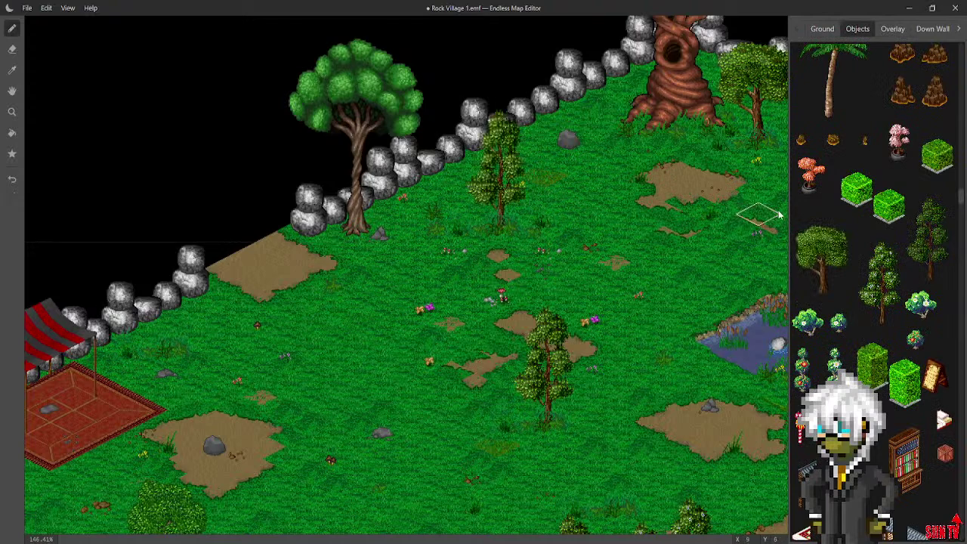
{"action": "left_click", "coordinate": [897, 289]}
{"action": "left_click", "coordinate": [508, 227]}
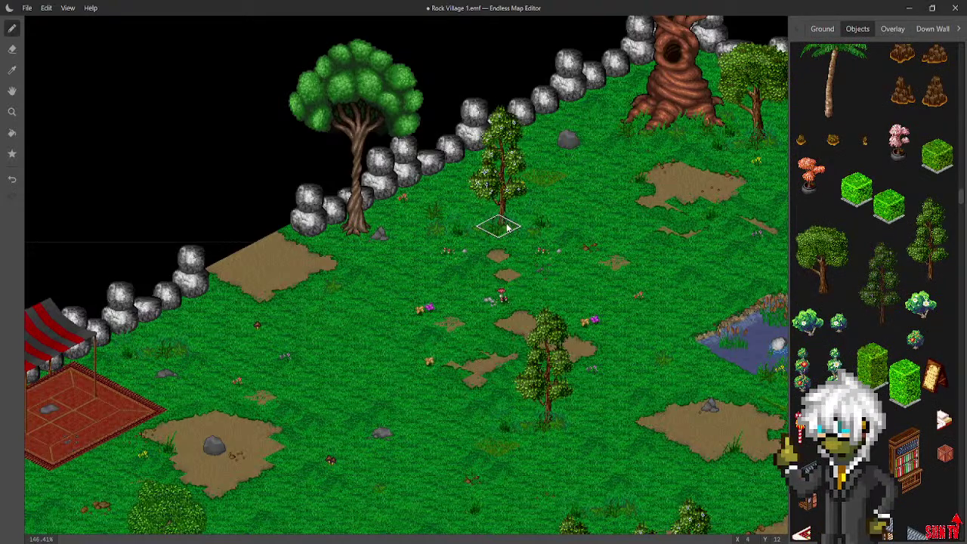
Try placing a slender leafy tree beside the trunk of the giant northern tree
{"action": "scroll", "coordinate": [510, 276], "scroll_direction": "down", "scroll_amount": 3}
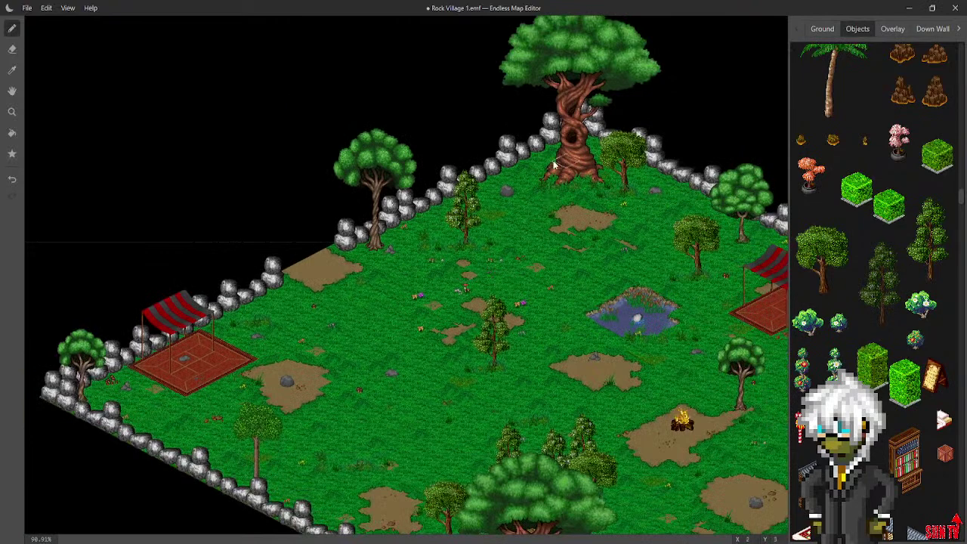
{"action": "key", "text": "ctrl+z"}
{"action": "left_click", "coordinate": [597, 180]}
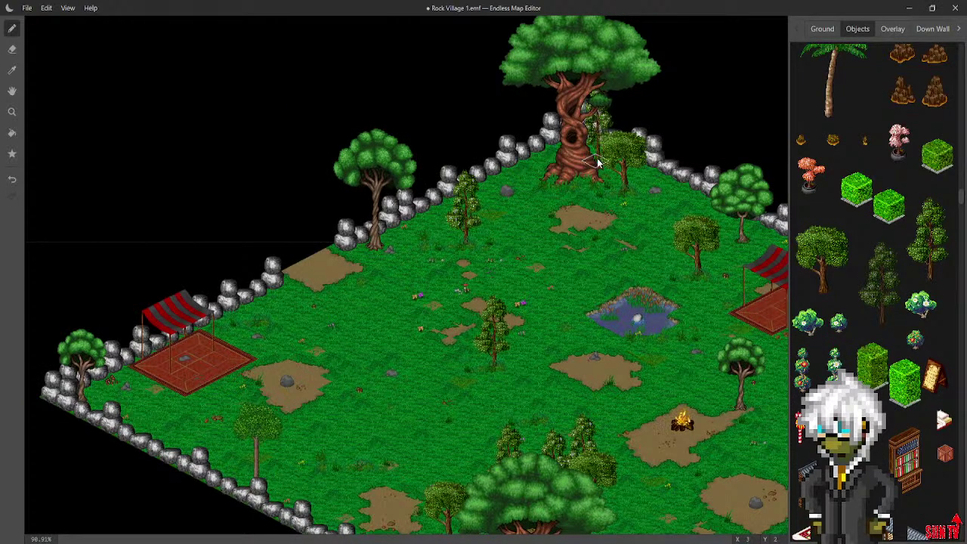
{"action": "key", "text": "ctrl+z"}
{"action": "left_click", "coordinate": [601, 194]}
{"action": "key", "text": "ctrl+z"}
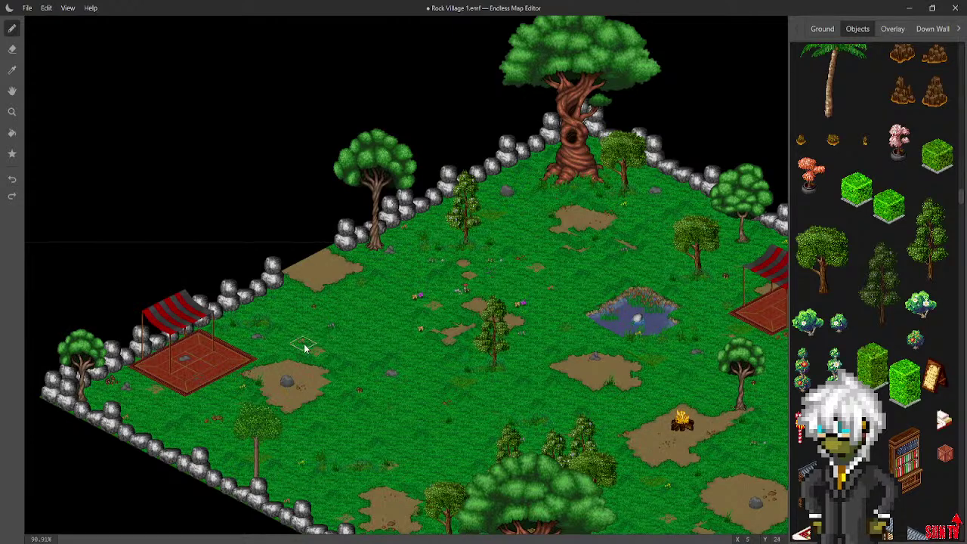
Review the whole map and save the Rock Village 1 file
{"action": "middle_click_drag", "start_coordinate": [310, 336], "coordinate": [107, 225]}
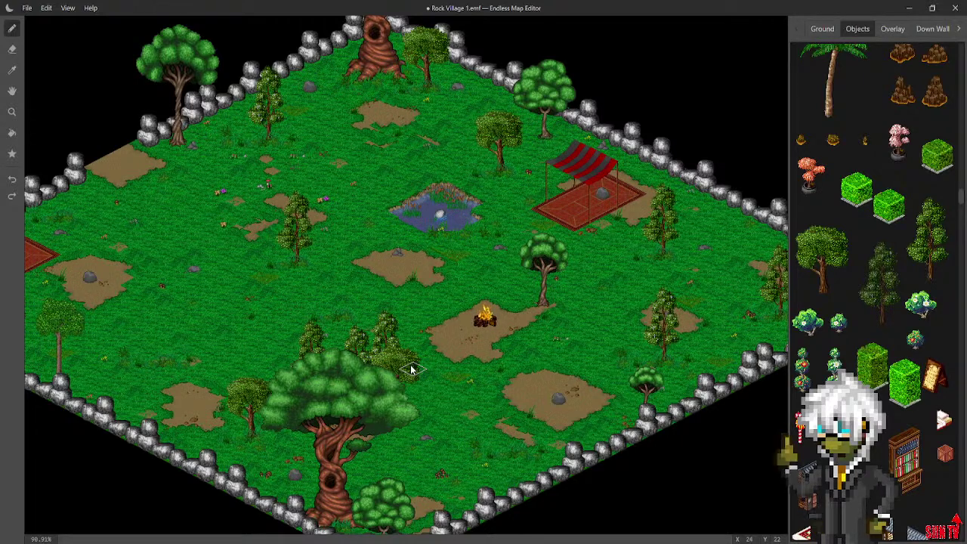
{"action": "left_click", "coordinate": [26, 8]}
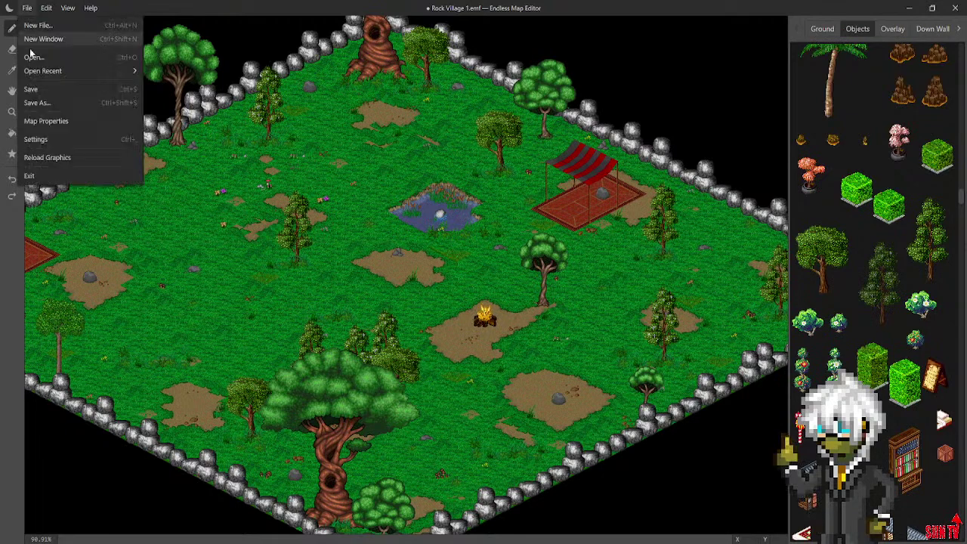
{"action": "left_click", "coordinate": [54, 95]}
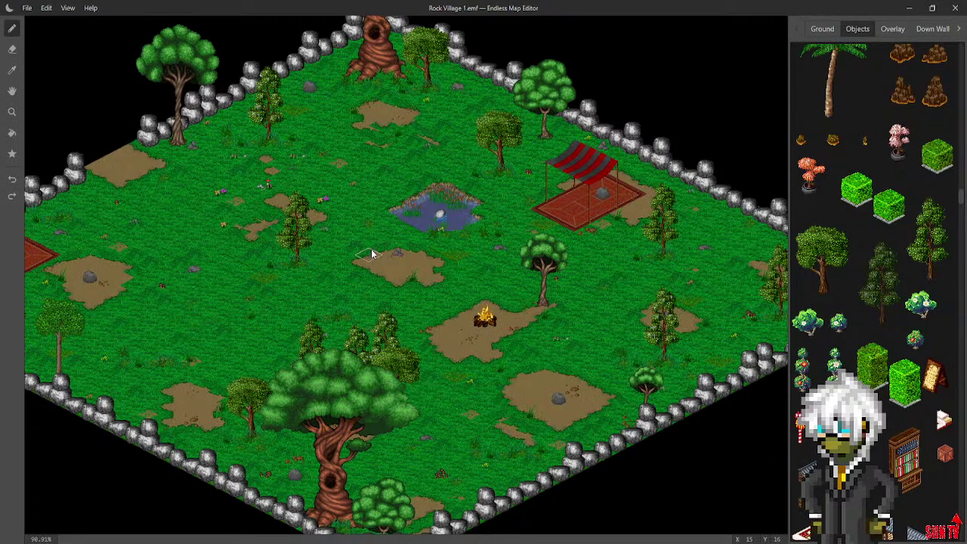
Look over the map and start a new sign entity on the wall rock between the northwestern dirt gap and the broad leafy tree
{"action": "middle_click_drag", "start_coordinate": [396, 293], "coordinate": [493, 316]}
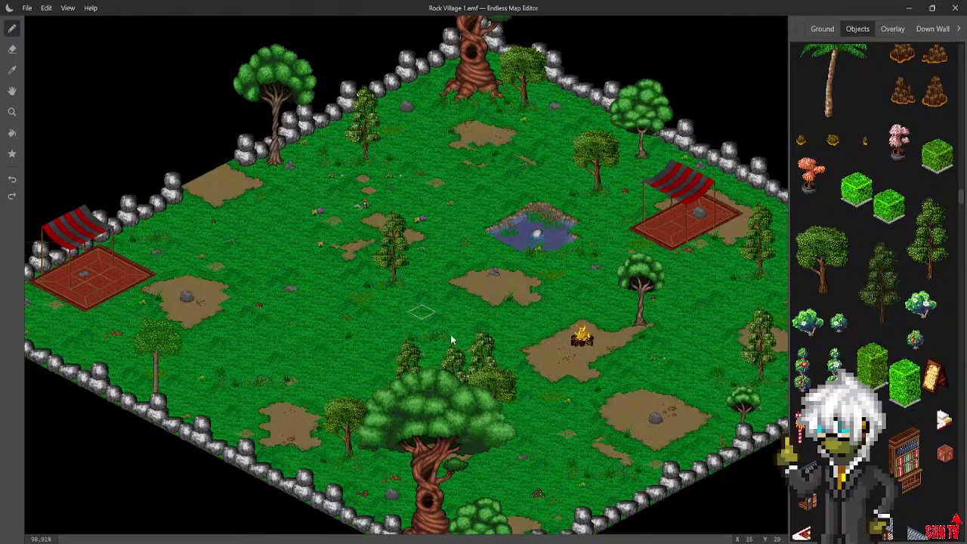
{"action": "middle_click_drag", "start_coordinate": [647, 345], "coordinate": [607, 302]}
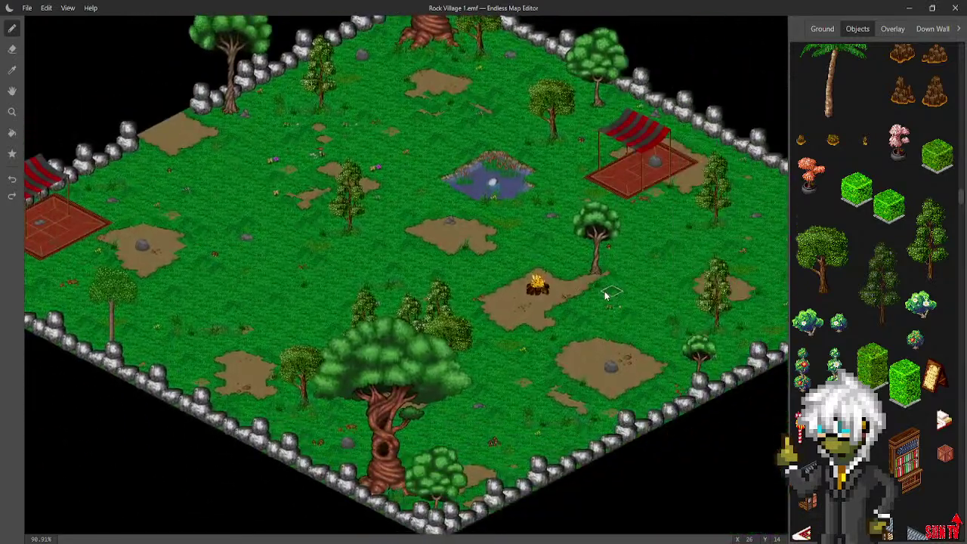
{"action": "middle_click_drag", "start_coordinate": [524, 286], "coordinate": [521, 391]}
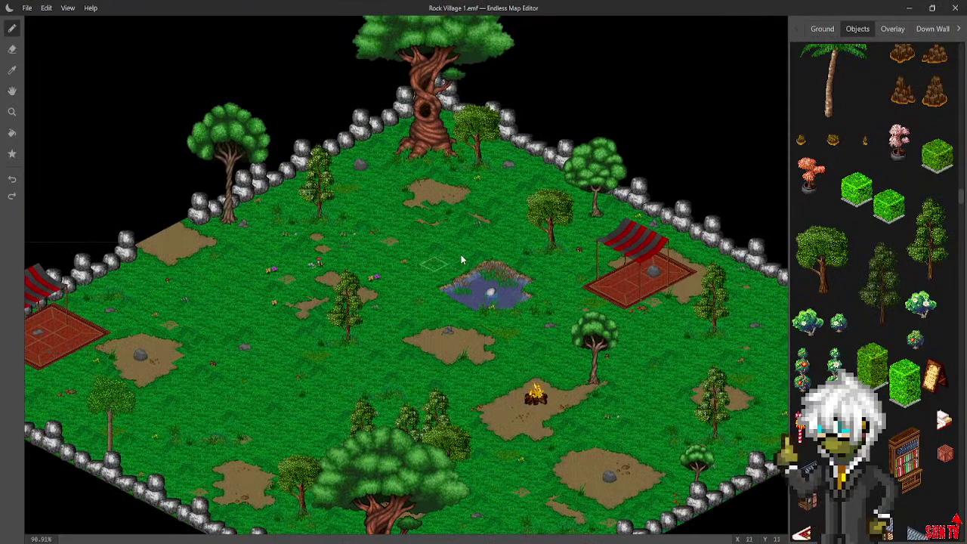
{"action": "middle_click_drag", "start_coordinate": [539, 206], "coordinate": [707, 268]}
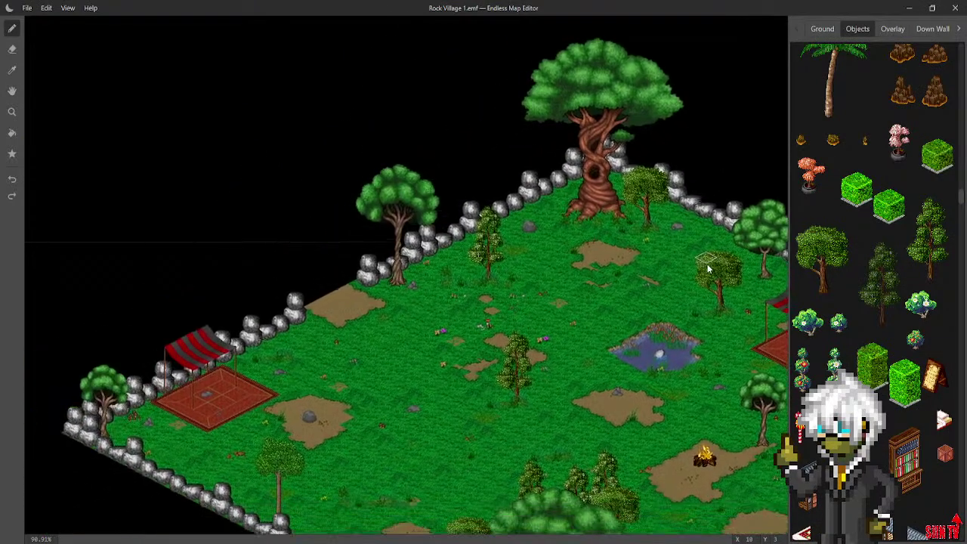
{"action": "left_click", "coordinate": [12, 154]}
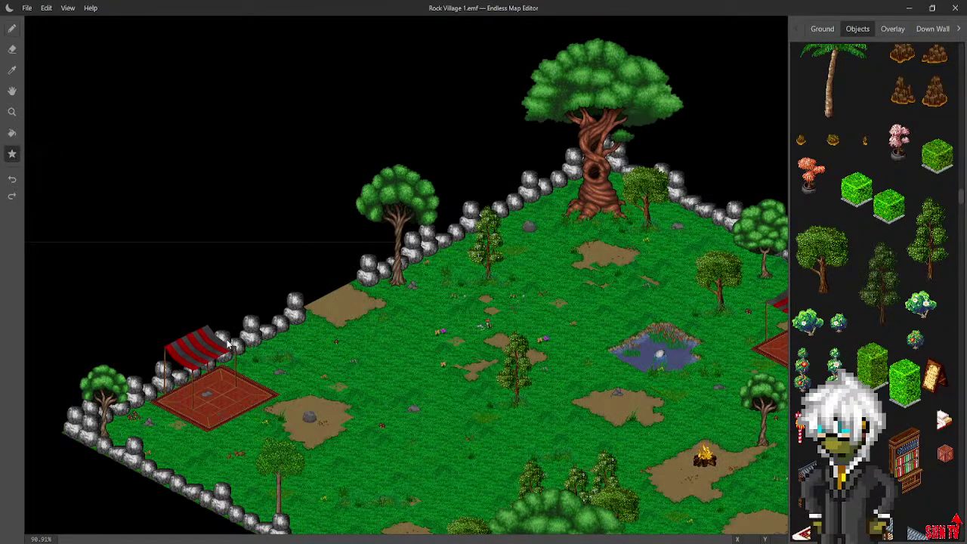
{"action": "left_click", "coordinate": [369, 277]}
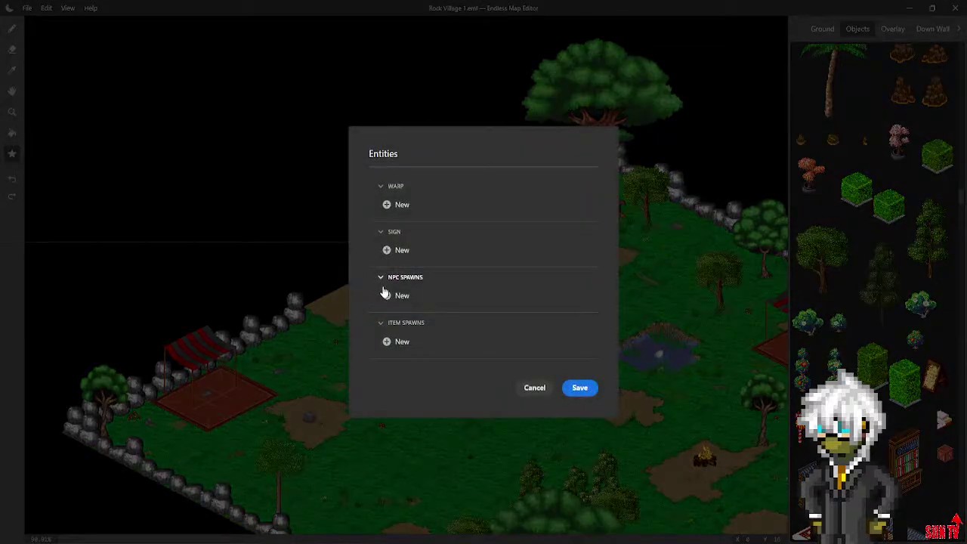
{"action": "left_click", "coordinate": [386, 250]}
{"action": "left_click", "coordinate": [479, 252]}
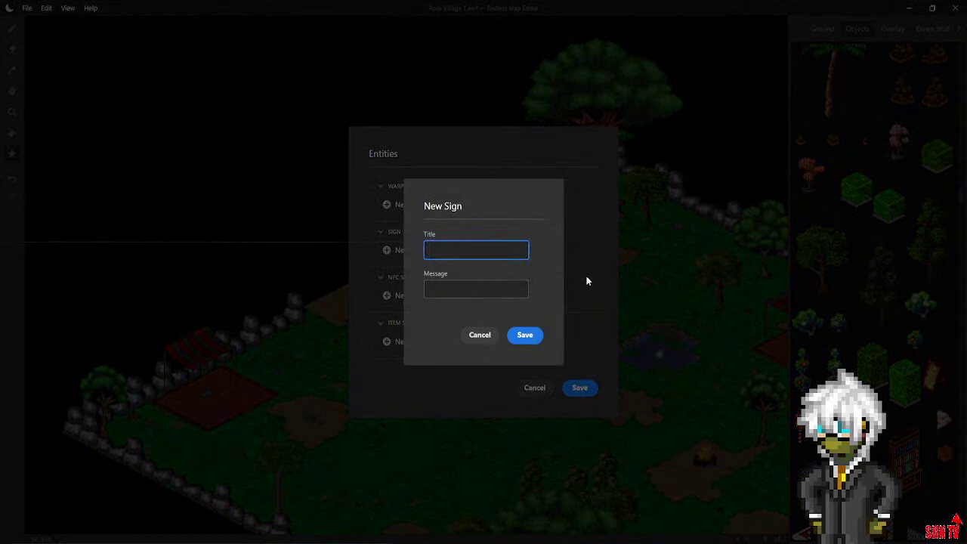
Title the new sign "Rock Wall Sam"
{"action": "type", "text": "Rock"}
{"action": "type", "text": " Wall"}
{"action": "type", "text": "Roofis"}
{"action": "key", "text": "BackSpace"}
{"action": "key", "text": "BackSpace"}
{"action": "type", "text": "us"}
{"action": "key", "text": "BackSpace"}
{"action": "key", "text": "BackSpace"}
{"action": "key", "text": "BackSpace"}
{"action": "type", "text": "Sam"}
Give the sign the message "Just a rock wall and nothing more." and save it to the tile
{"action": "left_click", "coordinate": [488, 291]}
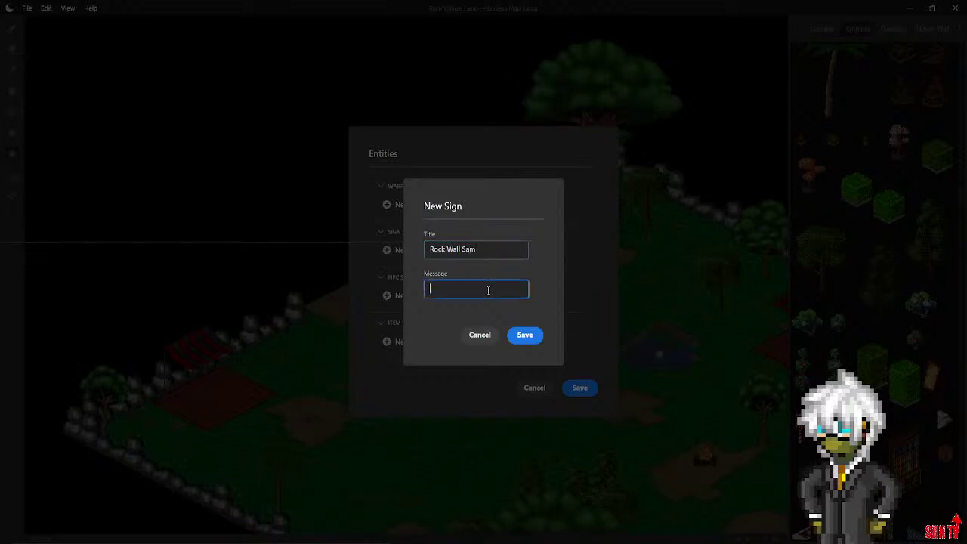
{"action": "type", "text": "Ju"}
{"action": "key", "text": "BackSpace"}
{"action": "key", "text": "BackSpace"}
{"action": "type", "text": "Just a rock wall and nothing"}
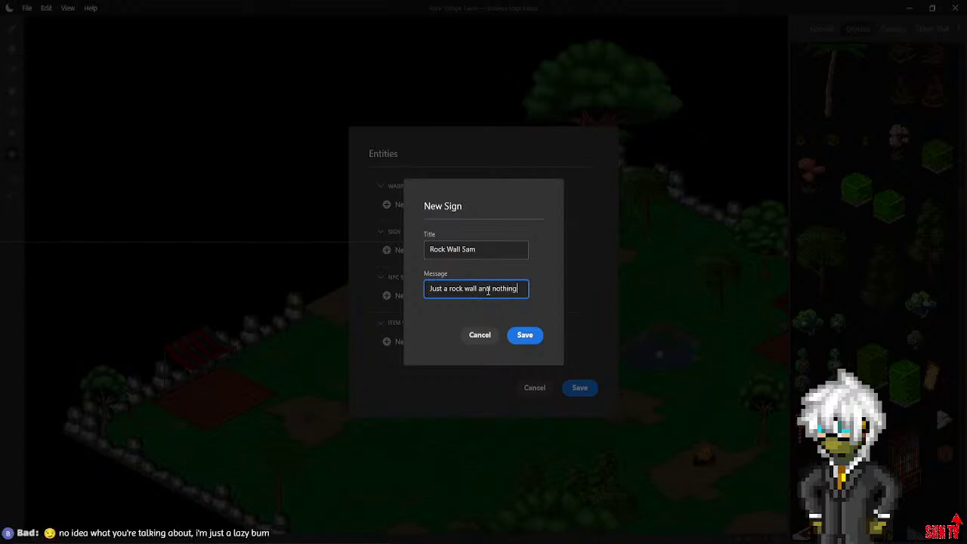
{"action": "type", "text": " more."}
{"action": "left_click", "coordinate": [525, 339]}
{"action": "left_click", "coordinate": [573, 396]}
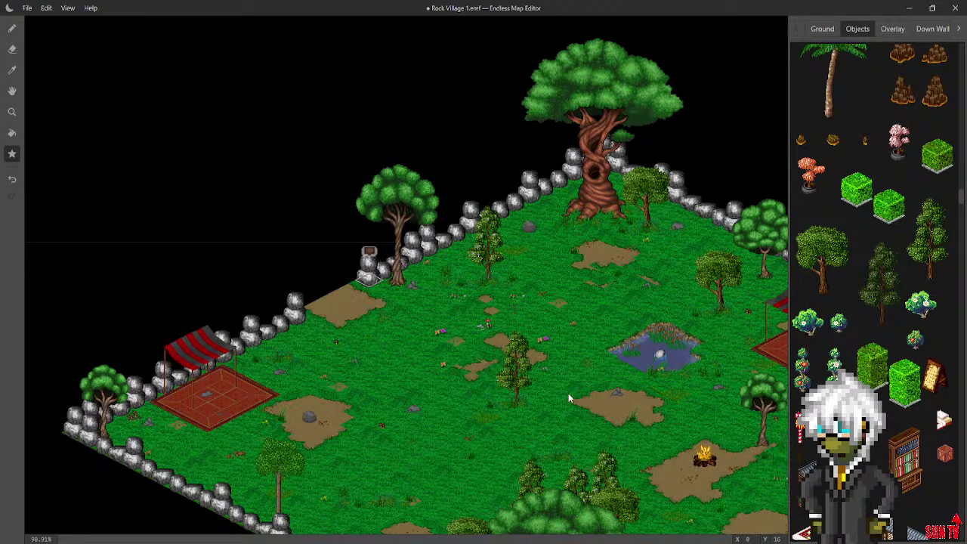
Create another sign on the adjacent wall rock, just east of the first sign, and title it "Burpy Rock"
{"action": "left_click", "coordinate": [386, 281]}
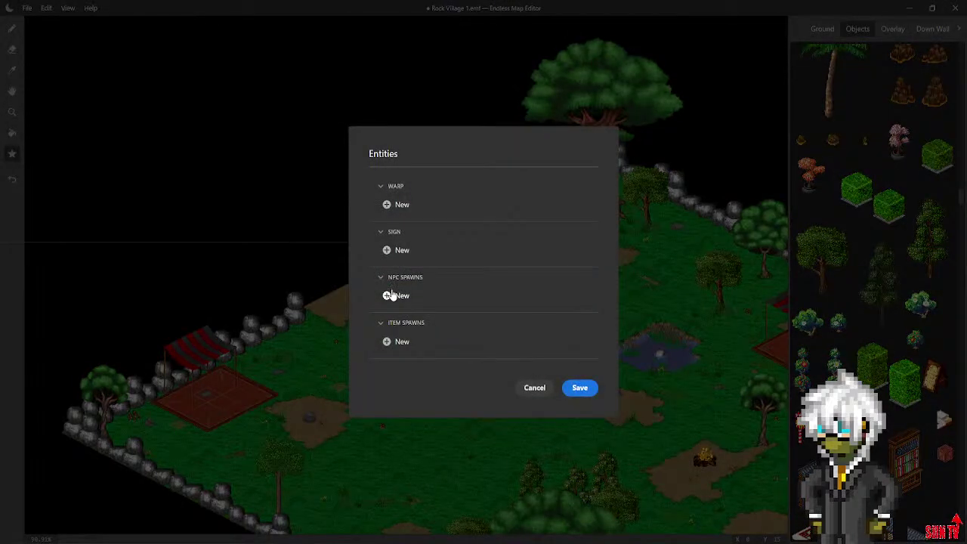
{"action": "left_click", "coordinate": [391, 296]}
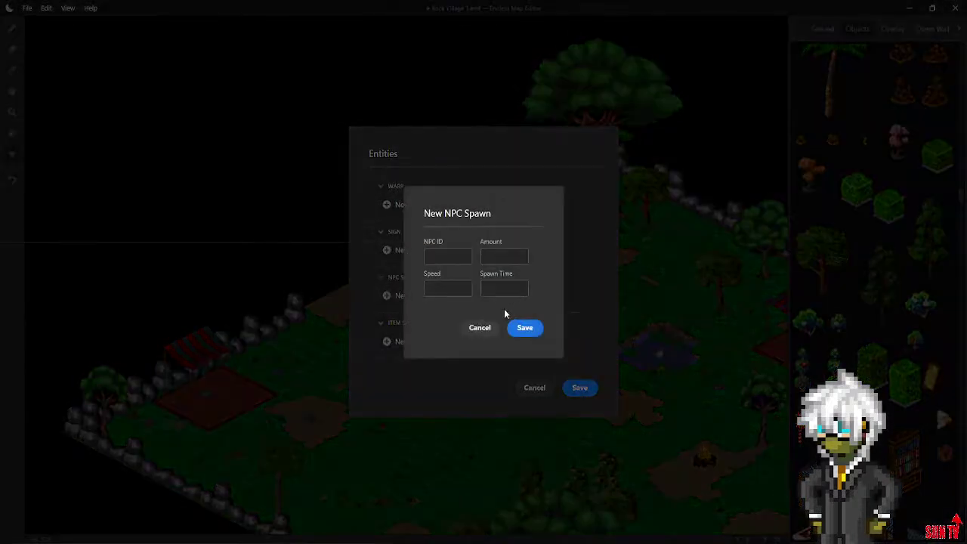
{"action": "left_click", "coordinate": [479, 328]}
{"action": "left_click", "coordinate": [386, 250]}
{"action": "left_click", "coordinate": [449, 252]}
{"action": "type", "text": "B"}
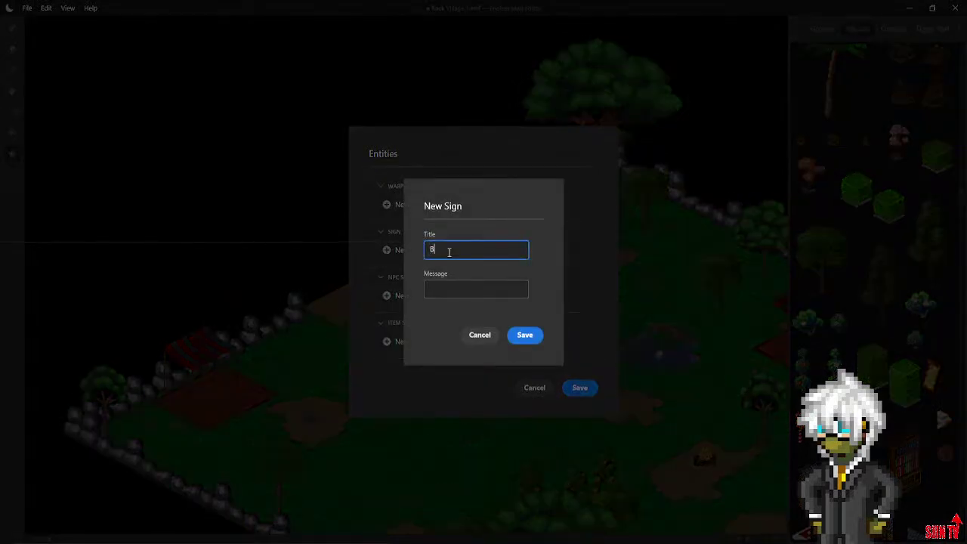
{"action": "type", "text": "urpy rock"}
{"action": "left_click", "coordinate": [464, 285]}
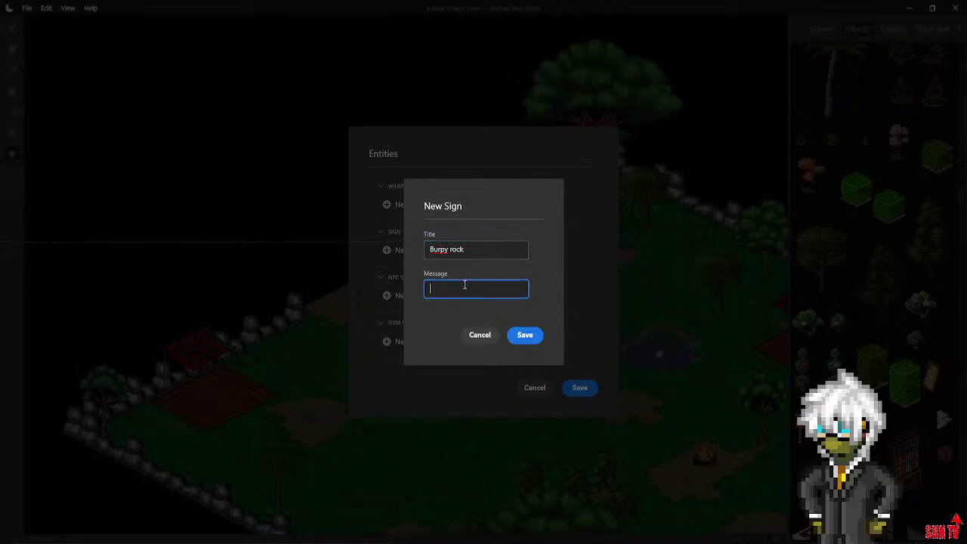
{"action": "left_click", "coordinate": [457, 247]}
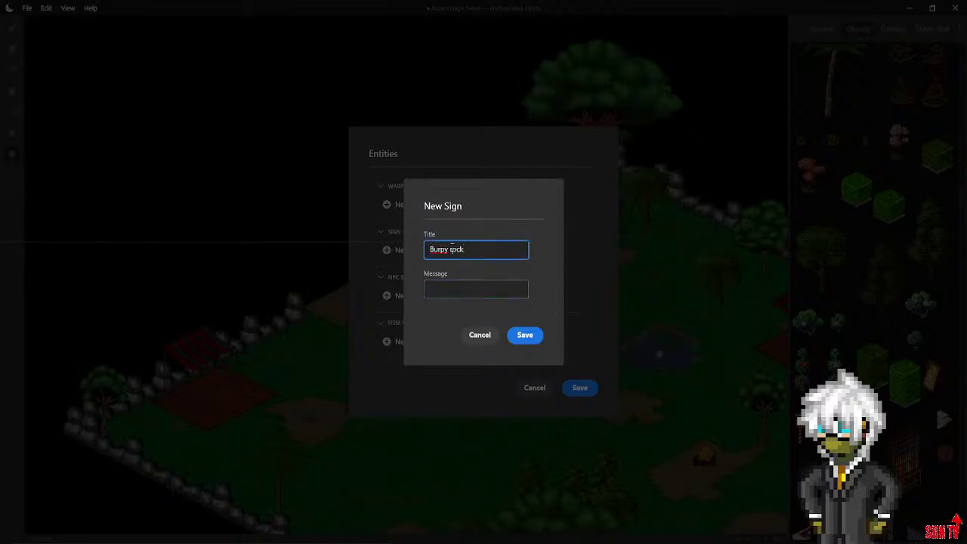
{"action": "key", "text": "BackSpace"}
{"action": "type", "text": "R"}
Give the Burpy Rock sign the message "My rock tummy hurts..." and save it to the tile
{"action": "left_click", "coordinate": [462, 287]}
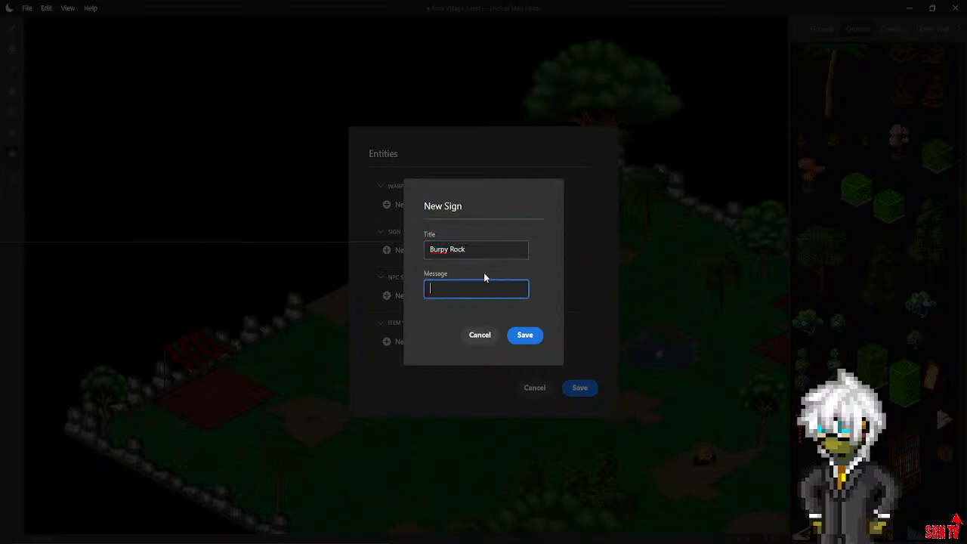
{"action": "type", "text": "My rock tummy hurts..."}
{"action": "left_click", "coordinate": [535, 338]}
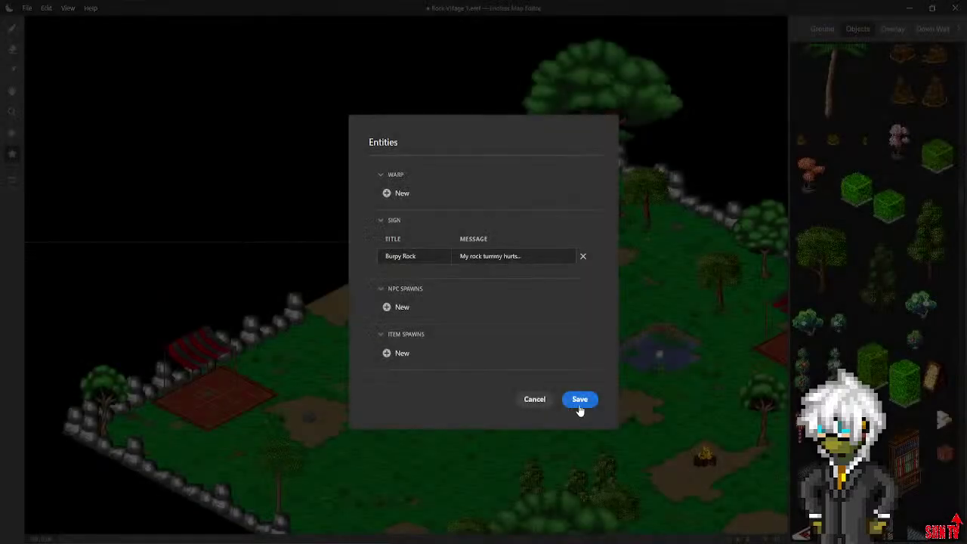
{"action": "left_click", "coordinate": [586, 403]}
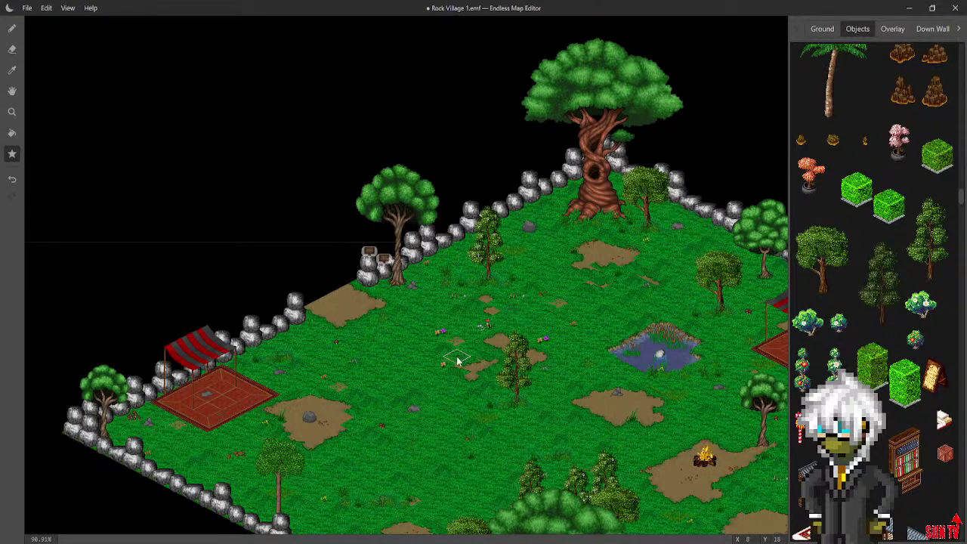
Save the Rock Village 1 map file with the two new rock signs
{"action": "middle_click_drag", "start_coordinate": [457, 358], "coordinate": [304, 345]}
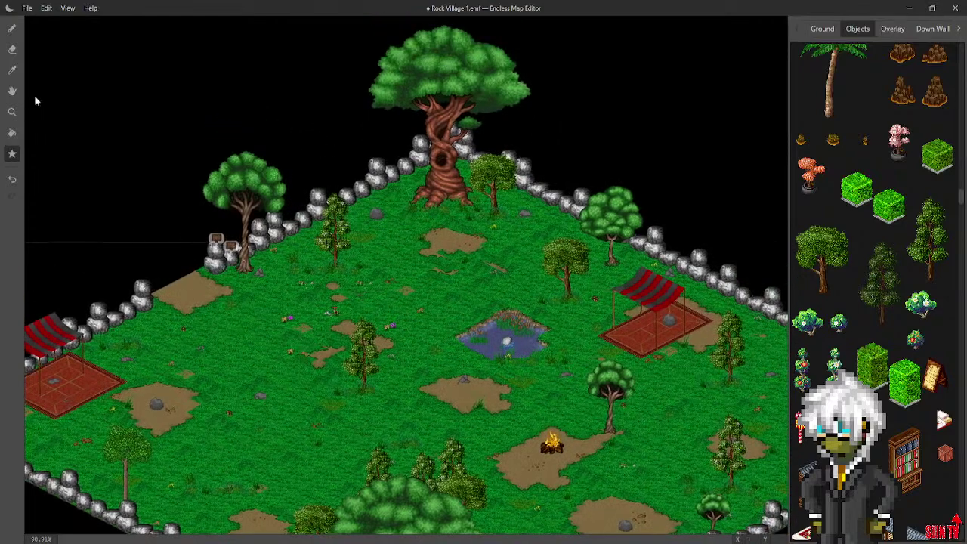
{"action": "left_click", "coordinate": [26, 7]}
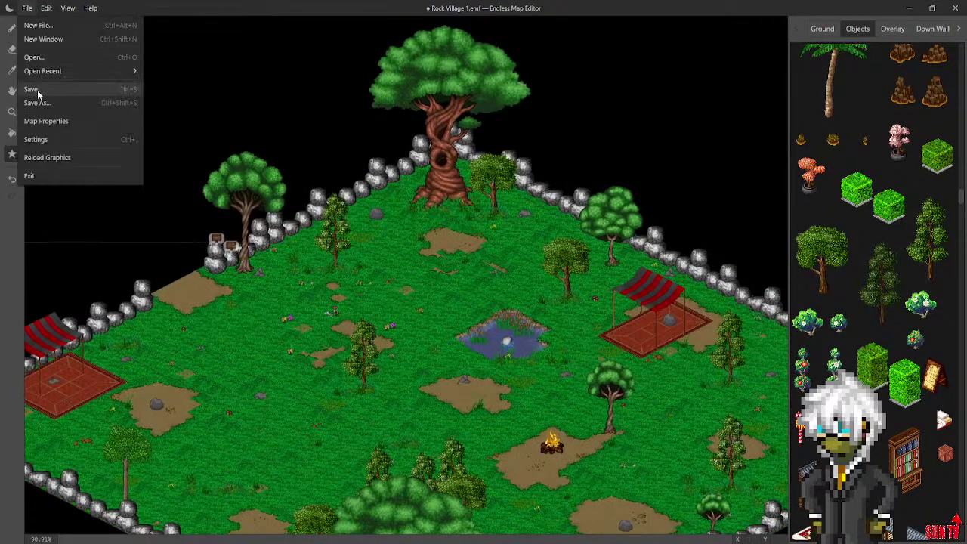
{"action": "left_click", "coordinate": [31, 89]}
Create a third sign on the wall tile by the broad leafy tree's trunk and title it "Rock Wall Bobby"
{"action": "middle_click_drag", "start_coordinate": [287, 268], "coordinate": [320, 238]}
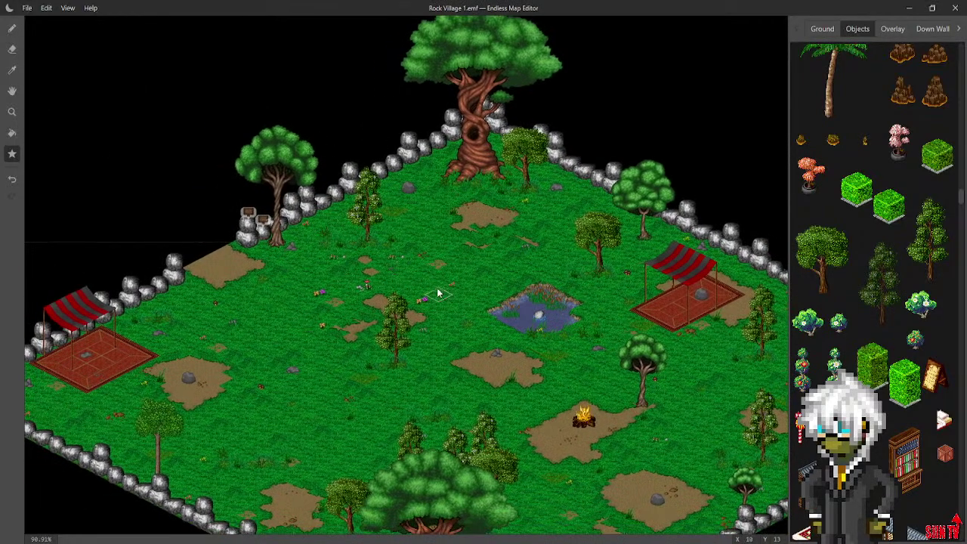
{"action": "mouse_move", "coordinate": [437, 316]}
{"action": "middle_mouse_down"}
{"action": "mouse_move", "coordinate": [443, 302]}
{"action": "mouse_move", "coordinate": [431, 320]}
{"action": "middle_mouse_up"}
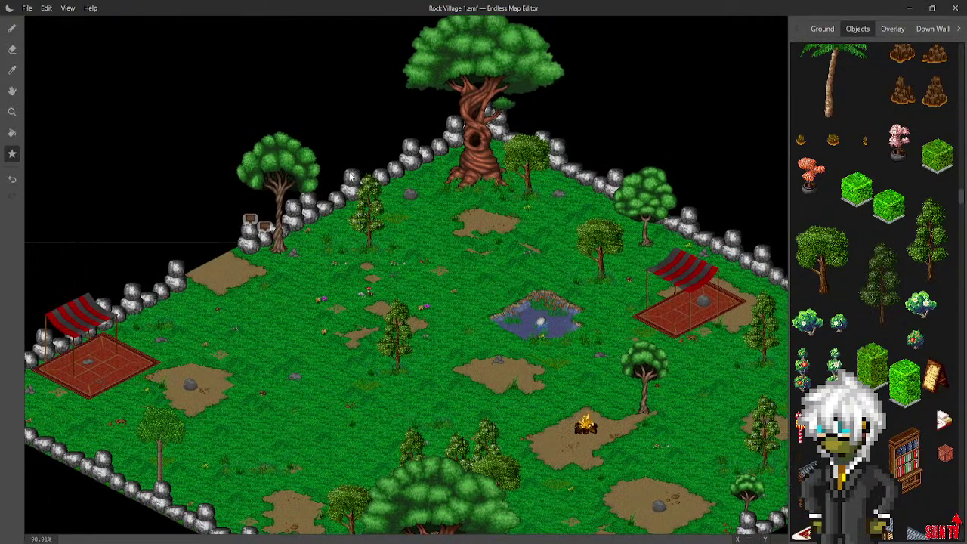
{"action": "left_click", "coordinate": [285, 237]}
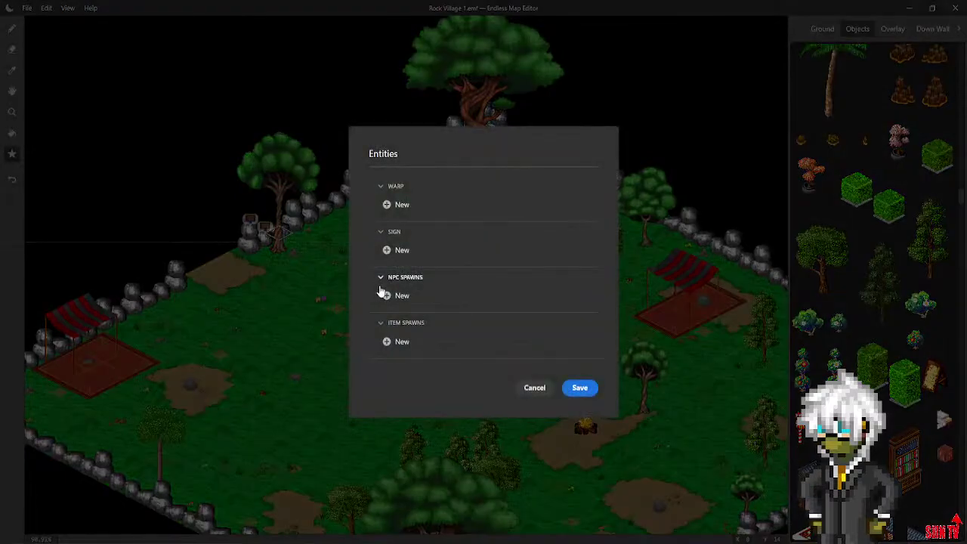
{"action": "left_click", "coordinate": [387, 250]}
{"action": "left_click", "coordinate": [458, 253]}
{"action": "type", "text": "Anoth"}
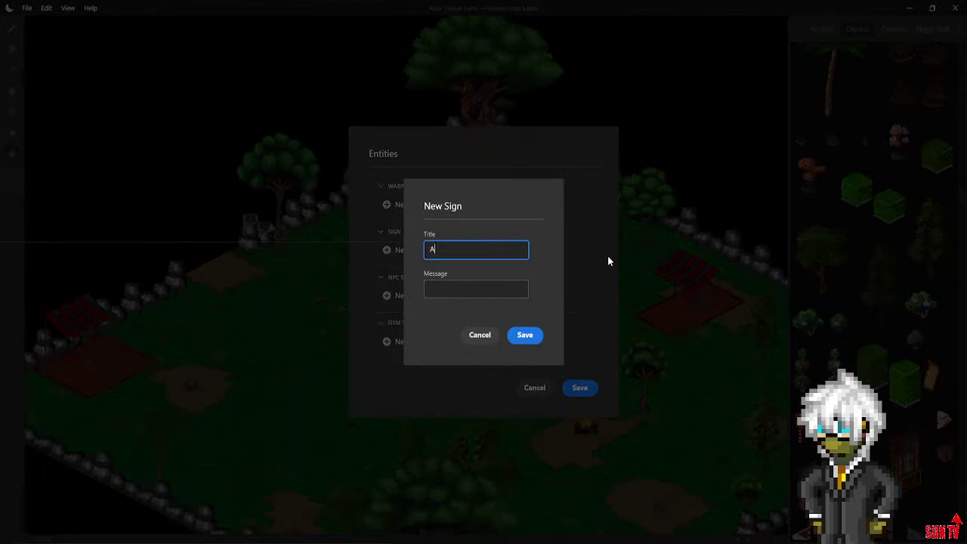
{"action": "key", "text": "BackSpace"}
{"action": "key", "text": "BackSpace"}
{"action": "key", "text": "BackSpace"}
{"action": "key", "text": "BackSpace"}
{"action": "key", "text": "BackSpace"}
{"action": "type", "text": "Rock Wall Bobby"}
Write the sign message "I hope this rock dosen't spill it's pebbles all over..."
{"action": "left_click", "coordinate": [436, 286]}
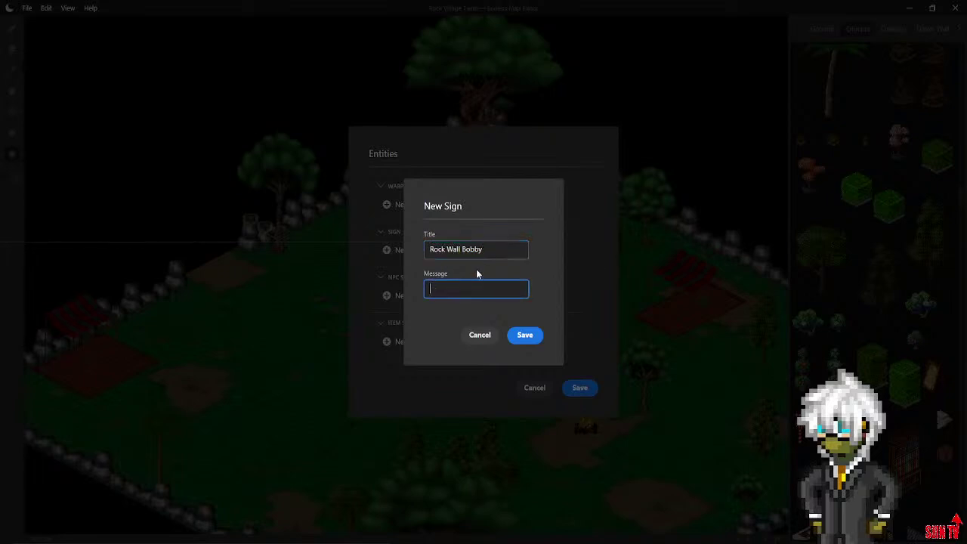
{"action": "type", "text": "I hope"}
{"action": "type", "text": "spill it's pebbles all over..."}
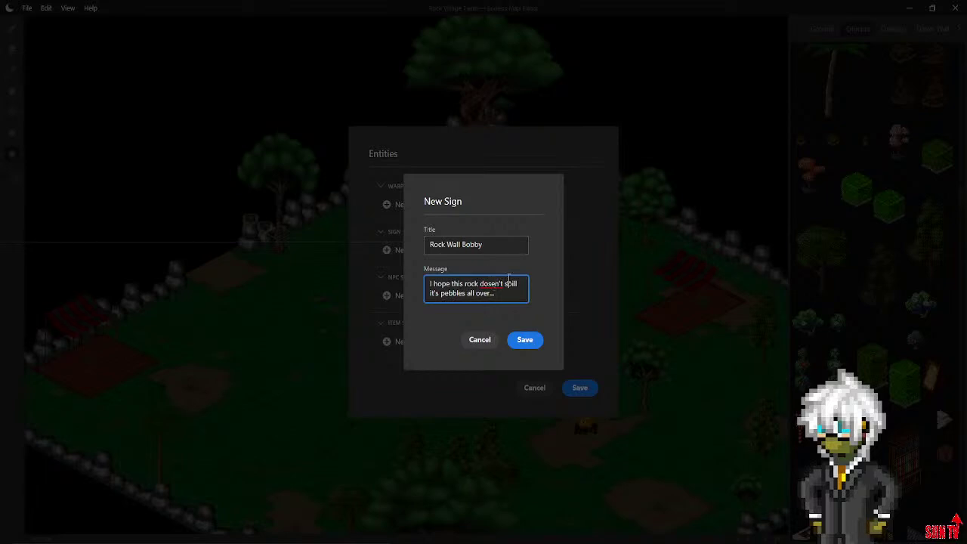
Replace "dosen't" with "won't" in the sign message and add "Gross!" at its end
{"action": "key", "text": "BackSpace"}
{"action": "key", "text": "BackSpace"}
{"action": "type", "text": "'t"}
{"action": "key", "text": "BackSpace"}
{"action": "key", "text": "BackSpace"}
{"action": "key", "text": "BackSpace"}
{"action": "key", "text": "BackSpace"}
{"action": "key", "text": "BackSpace"}
{"action": "key", "text": "BackSpace"}
{"action": "key", "text": "BackSpace"}
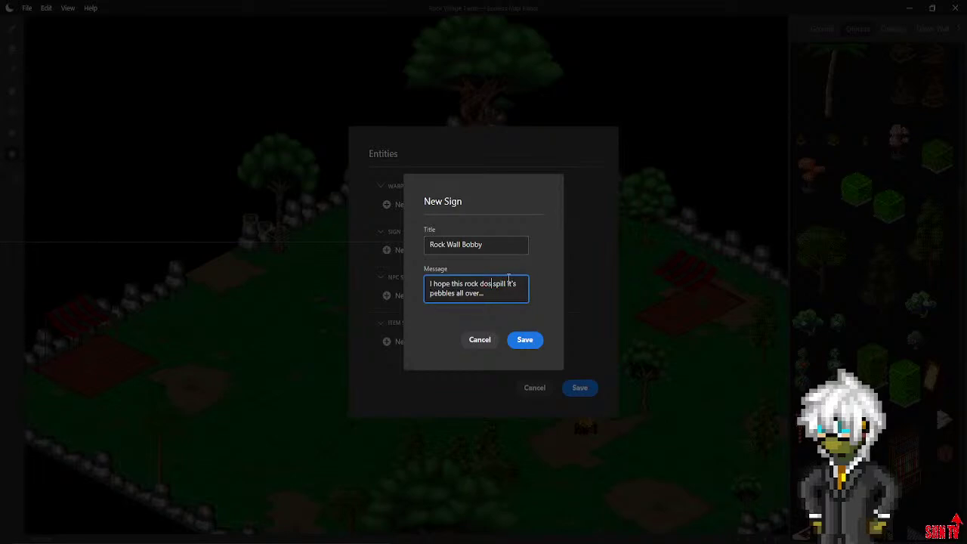
{"action": "key", "text": "BackSpace"}
{"action": "type", "text": "won't"}
{"action": "left_click", "coordinate": [522, 298]}
{"action": "type", "text": "Gross."}
{"action": "key", "text": "BackSpace"}
{"action": "type", "text": "!"}
Save the Rock Wall Bobby sign to its tile and save the map file
{"action": "left_click", "coordinate": [524, 339]}
{"action": "left_click", "coordinate": [576, 401]}
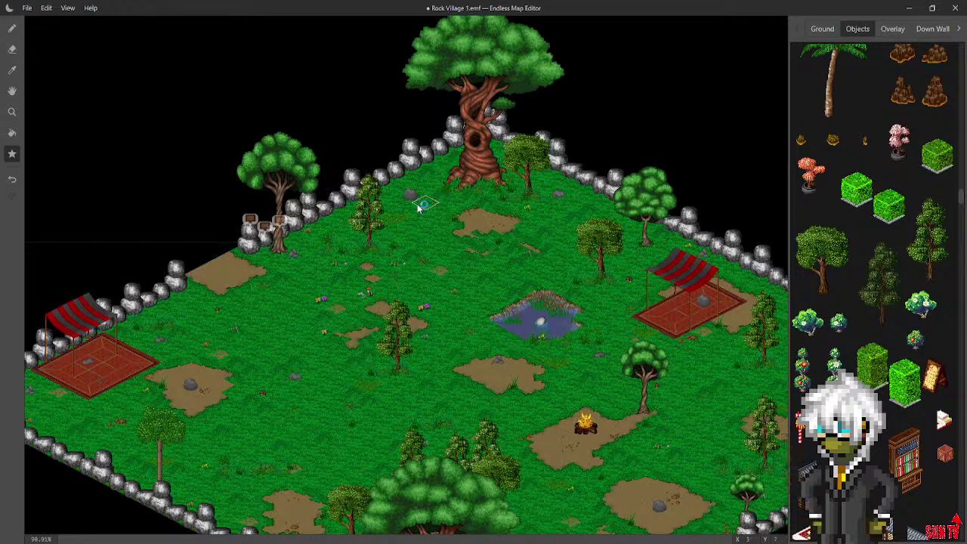
{"action": "left_click", "coordinate": [25, 8]}
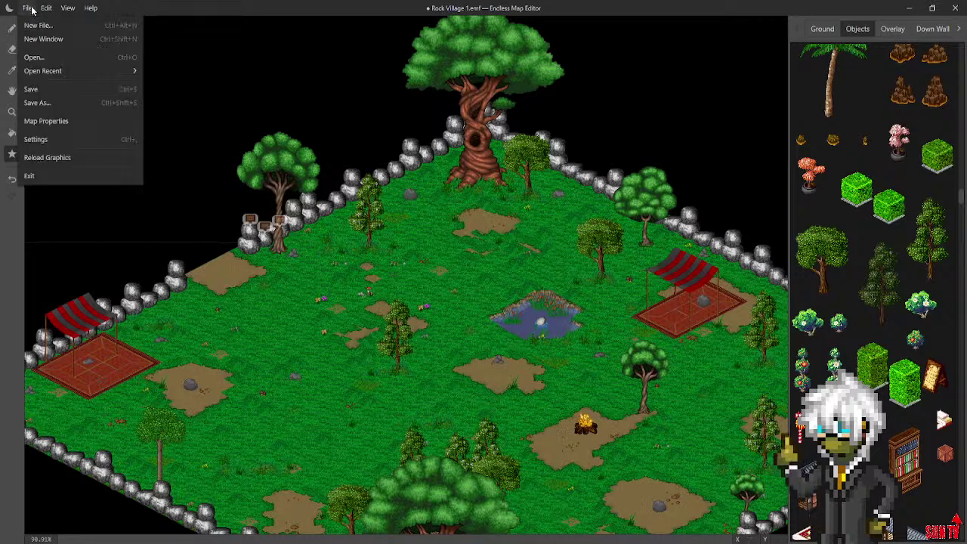
{"action": "left_click", "coordinate": [27, 86]}
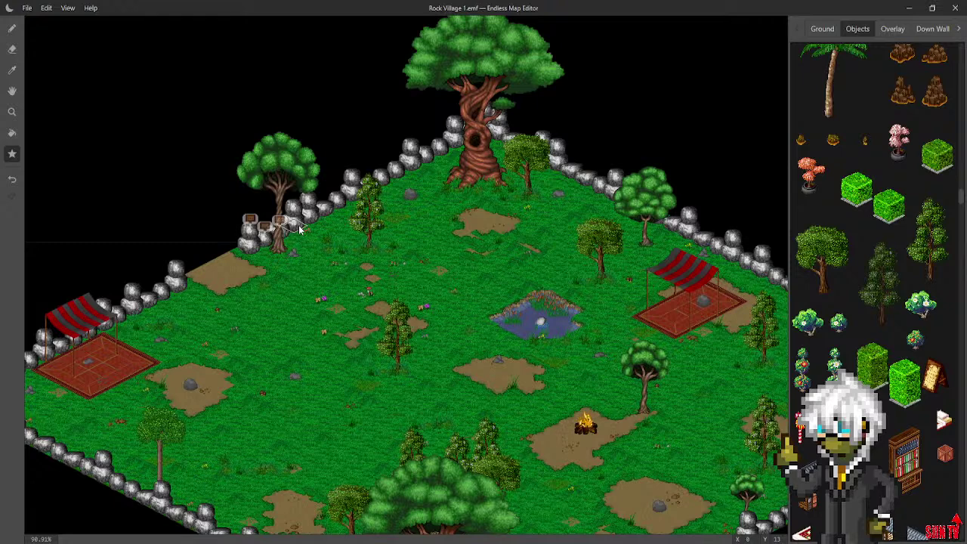
Add a sign titled "Confused Rock" with the message "WHO ARE YOU!?" to the wall rock just east of the Rock Wall Bobby sign
{"action": "left_click", "coordinate": [298, 225]}
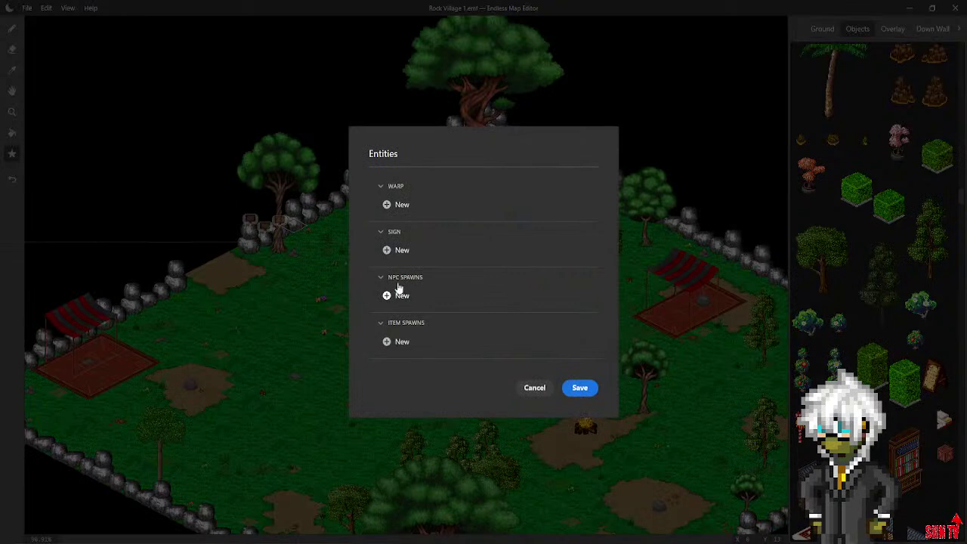
{"action": "left_click", "coordinate": [390, 251]}
{"action": "left_click", "coordinate": [477, 250]}
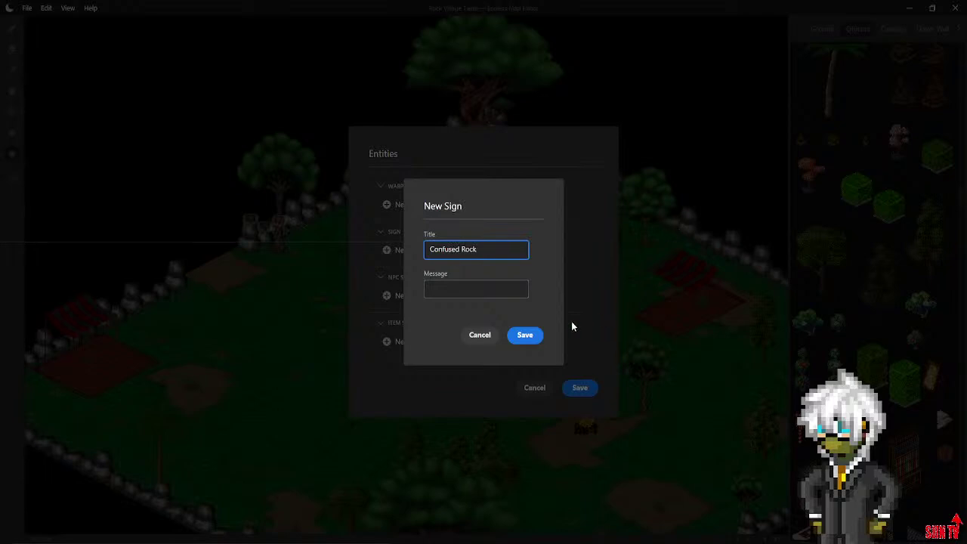
{"action": "left_click", "coordinate": [506, 289]}
{"action": "type", "text": "W"}
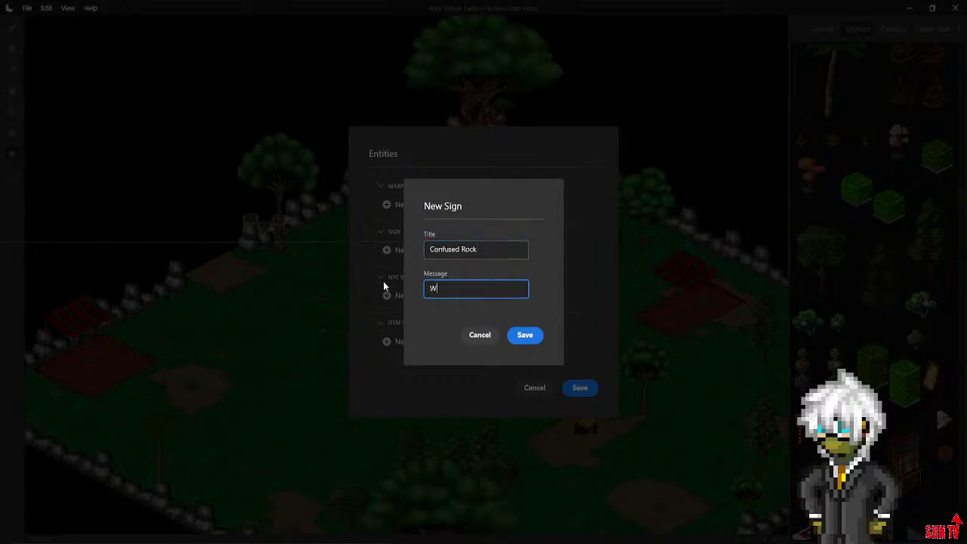
{"action": "type", "text": "HO ARE YOU!?"}
{"action": "left_click", "coordinate": [537, 338]}
{"action": "left_click", "coordinate": [579, 400]}
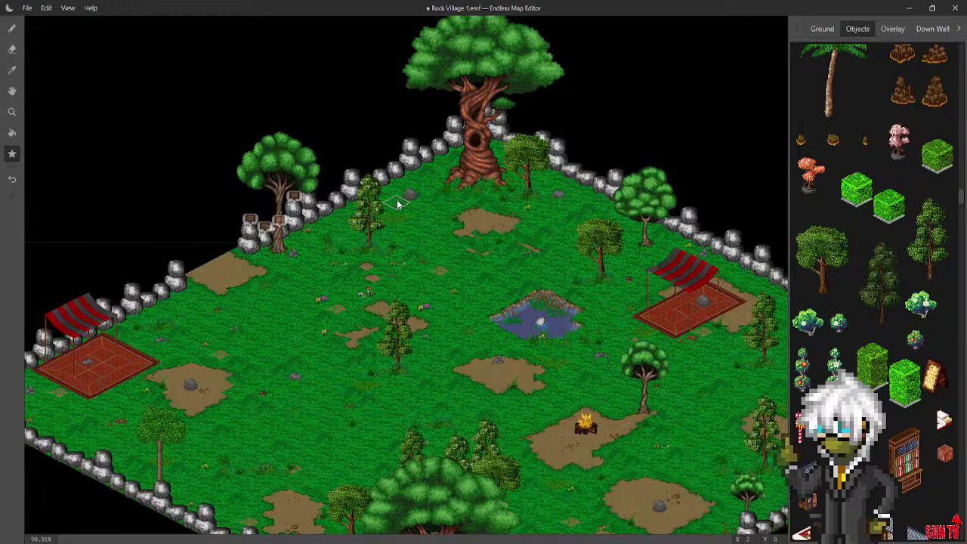
{"action": "middle_click_drag", "start_coordinate": [412, 214], "coordinate": [340, 154]}
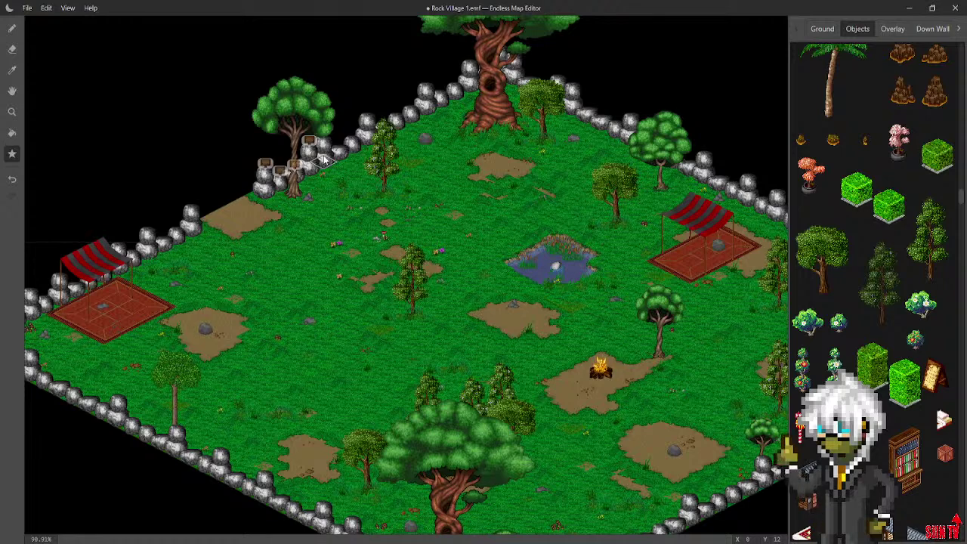
Look over the map and browse the available object and overlay graphics
{"action": "middle_click_drag", "start_coordinate": [456, 230], "coordinate": [453, 178]}
{"action": "middle_click_drag", "start_coordinate": [579, 164], "coordinate": [526, 274]}
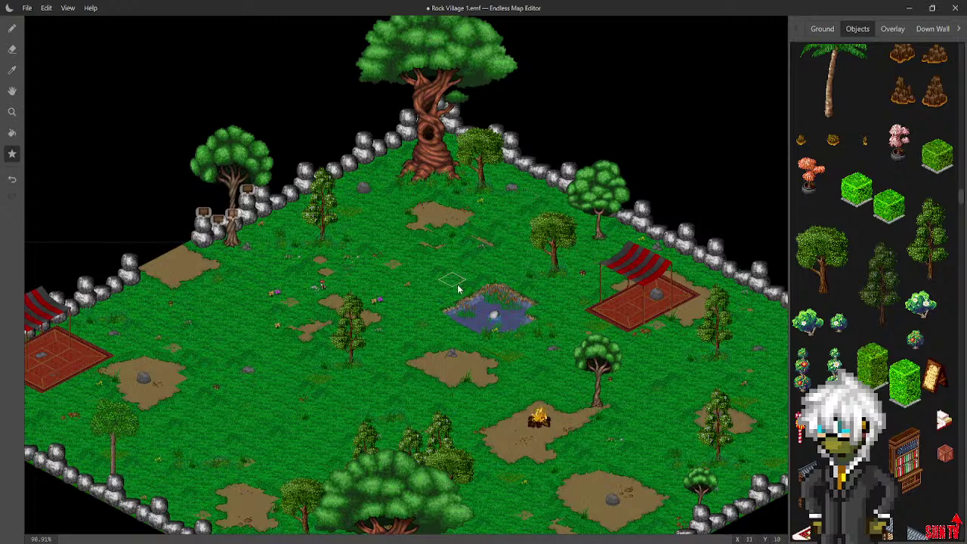
{"action": "middle_click_drag", "start_coordinate": [458, 283], "coordinate": [473, 252]}
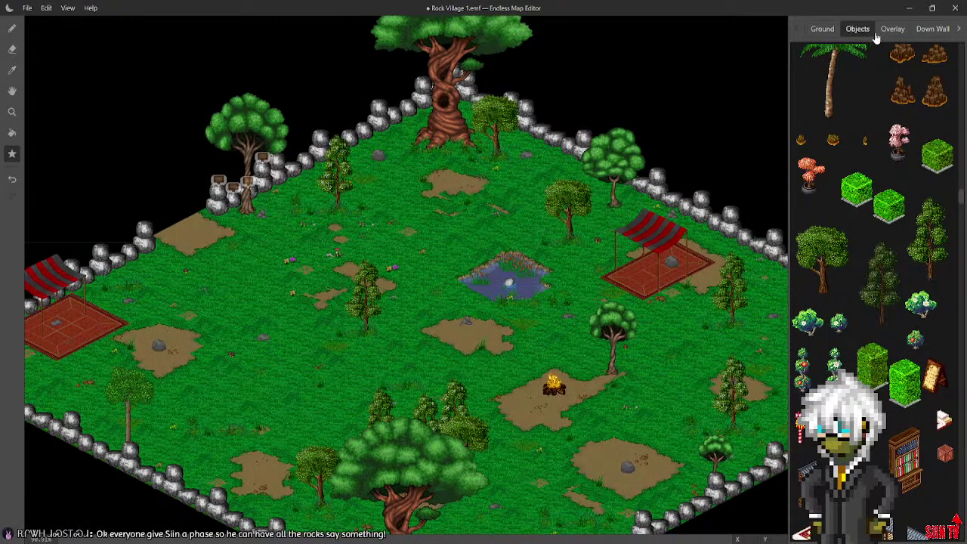
{"action": "scroll", "coordinate": [901, 216], "scroll_direction": "down", "scroll_amount": 10}
{"action": "scroll", "coordinate": [899, 215], "scroll_direction": "down", "scroll_amount": 10}
{"action": "scroll", "coordinate": [899, 216], "scroll_direction": "down", "scroll_amount": 10}
{"action": "scroll", "coordinate": [898, 216], "scroll_direction": "down", "scroll_amount": 10}
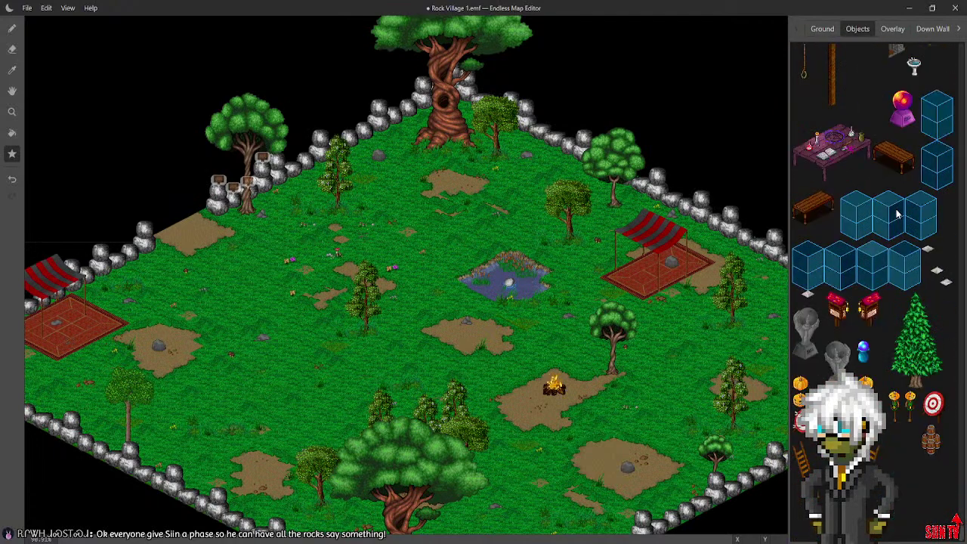
{"action": "left_click", "coordinate": [894, 29]}
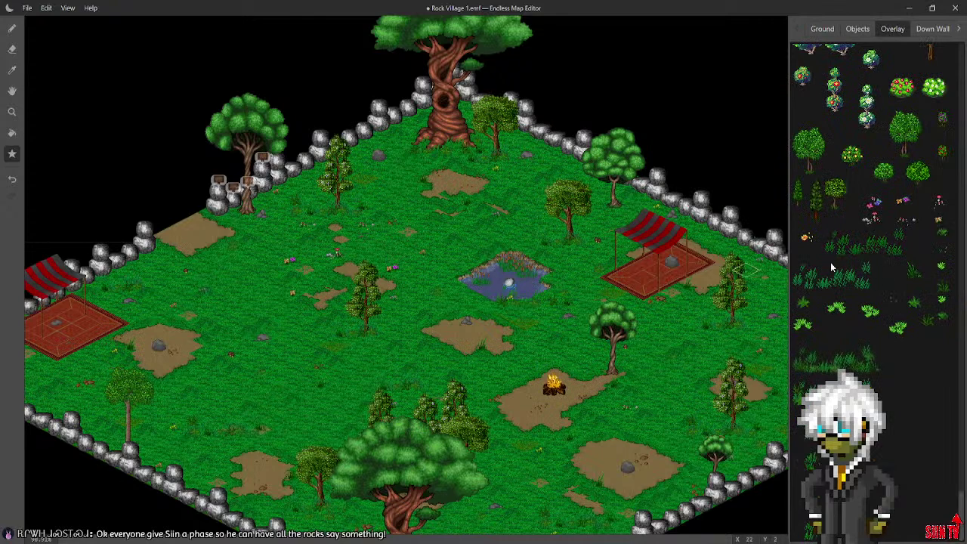
{"action": "left_click", "coordinate": [250, 225]}
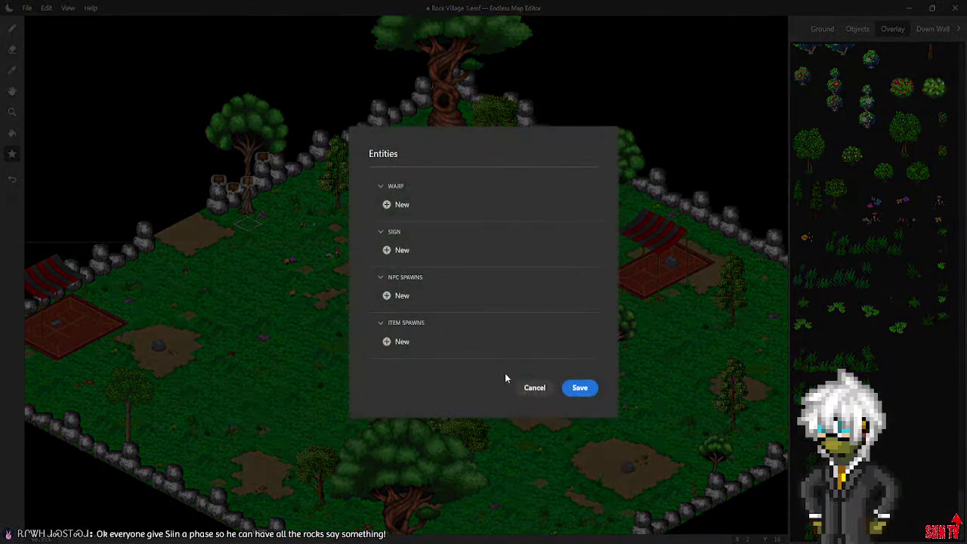
{"action": "left_click", "coordinate": [531, 390]}
{"action": "left_click", "coordinate": [12, 29]}
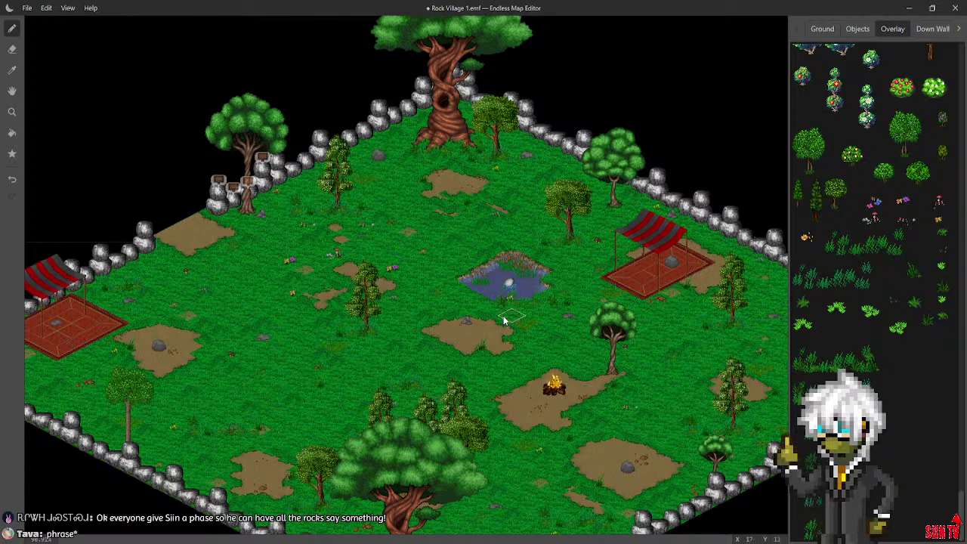
{"action": "mouse_move", "coordinate": [393, 265]}
{"action": "middle_mouse_down"}
{"action": "mouse_move", "coordinate": [401, 317]}
{"action": "mouse_move", "coordinate": [484, 274]}
{"action": "mouse_move", "coordinate": [469, 280]}
{"action": "middle_mouse_up"}
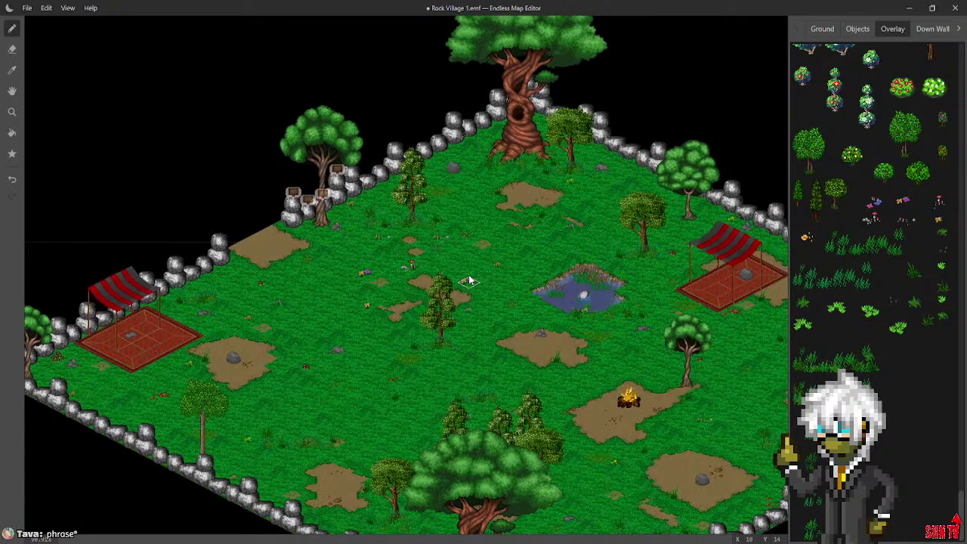
{"action": "mouse_move", "coordinate": [489, 246]}
{"action": "middle_mouse_down"}
{"action": "mouse_move", "coordinate": [485, 266]}
{"action": "mouse_move", "coordinate": [490, 251]}
{"action": "middle_mouse_up"}
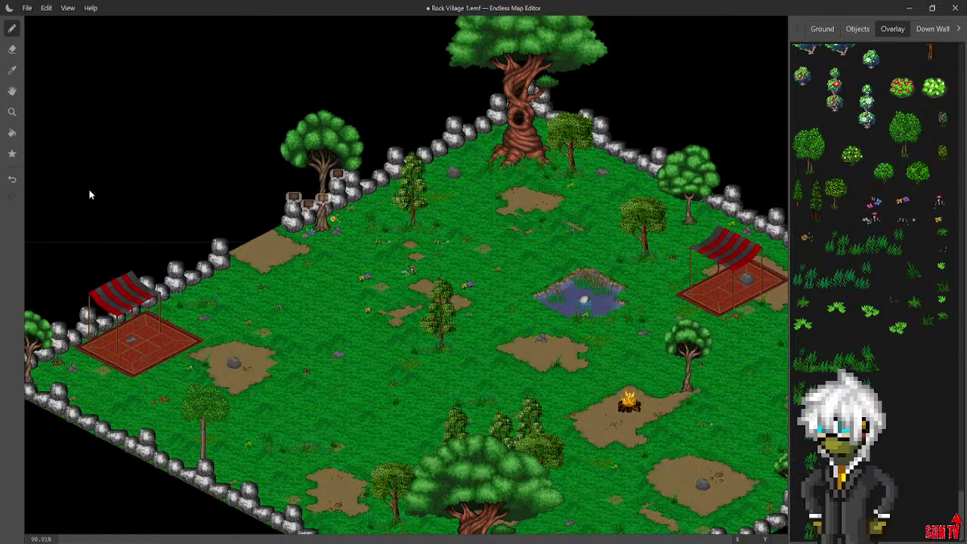
Create a sign titled "A Hard Rock Wall" with the message "I'm hard." on the wall rock just east of the Confused Rock sign
{"action": "left_click", "coordinate": [11, 153]}
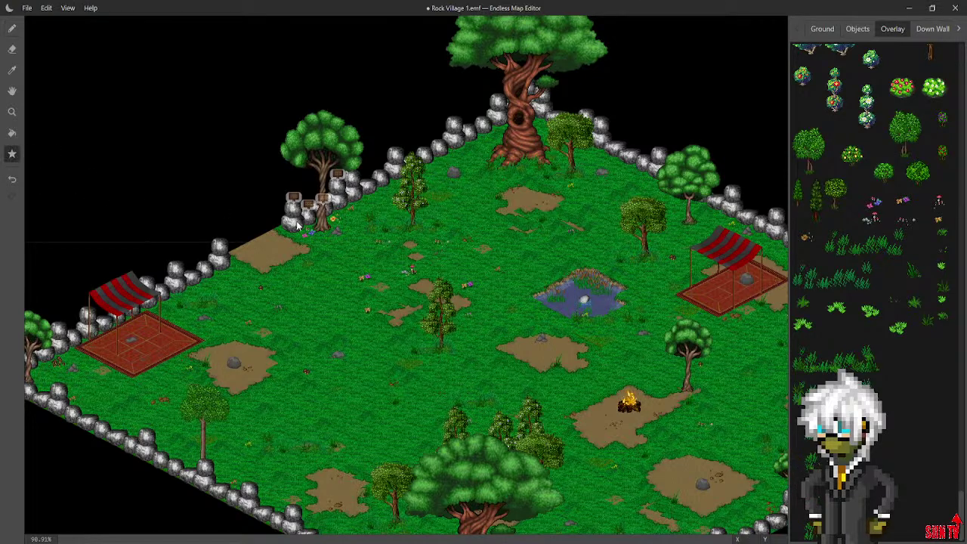
{"action": "left_click", "coordinate": [350, 203]}
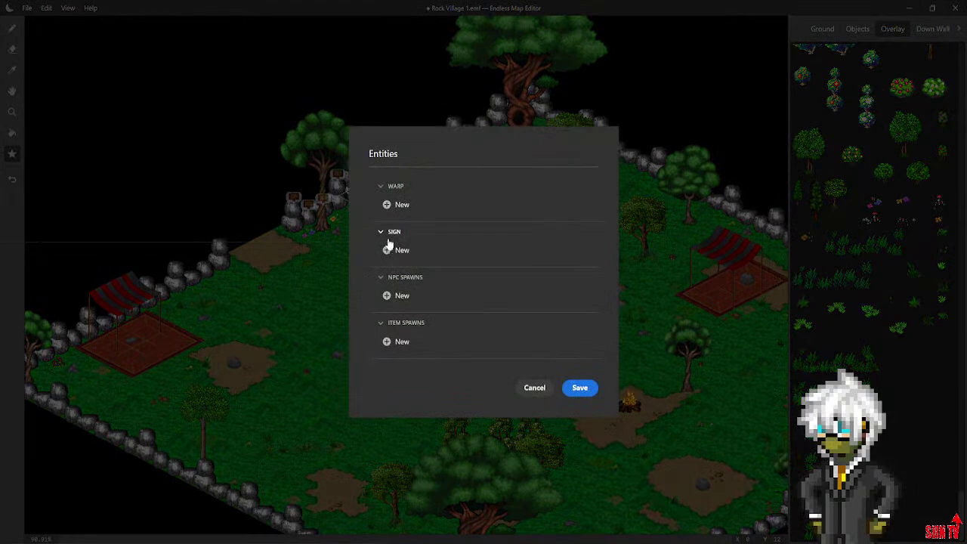
{"action": "left_click", "coordinate": [451, 252]}
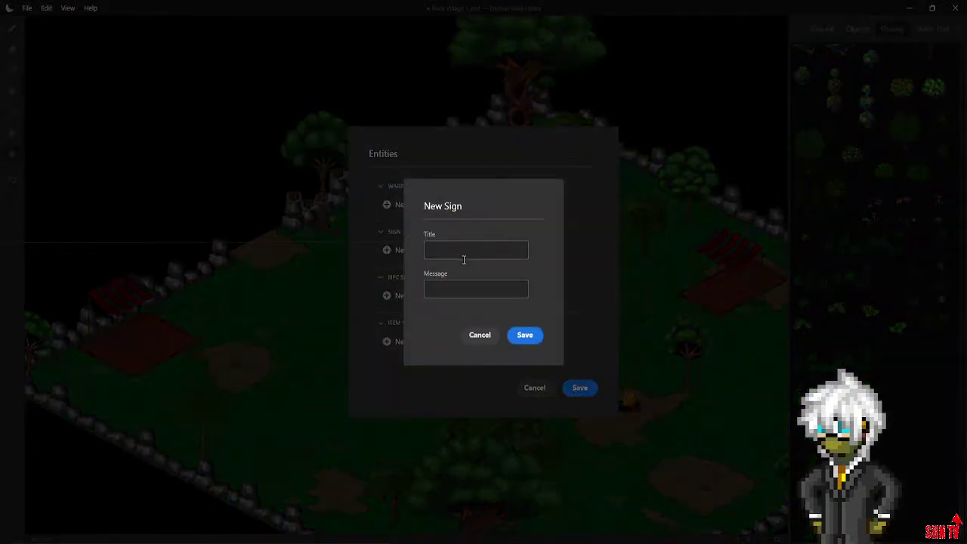
{"action": "left_click", "coordinate": [464, 257]}
{"action": "type", "text": "A Hard Rock Wall"}
{"action": "left_click", "coordinate": [450, 292]}
{"action": "type", "text": "I"}
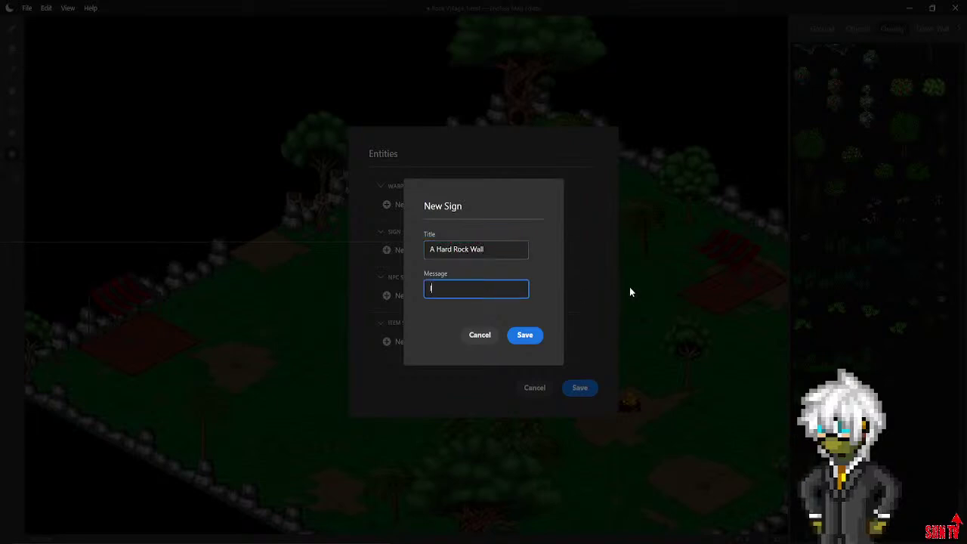
{"action": "type", "text": "'m hard."}
Retitle the new sign "Hardy Steve" and save it to its tile
{"action": "left_click_drag", "start_coordinate": [523, 250], "coordinate": [403, 249]}
{"action": "type", "text": "Har"}
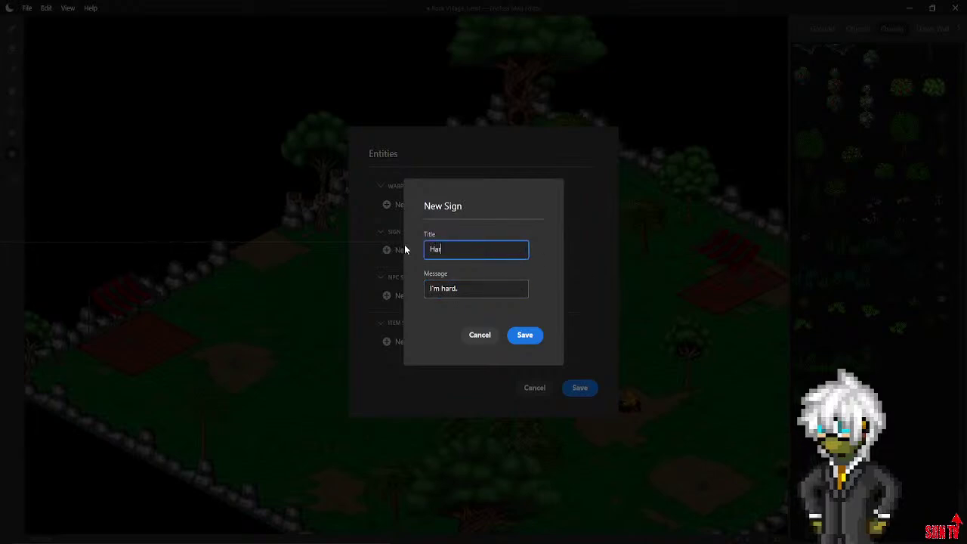
{"action": "type", "text": "dy steve"}
{"action": "key", "text": "BackSpace"}
{"action": "key", "text": "BackSpace"}
{"action": "key", "text": "BackSpace"}
{"action": "key", "text": "BackSpace"}
{"action": "key", "text": "BackSpace"}
{"action": "type", "text": "Steve"}
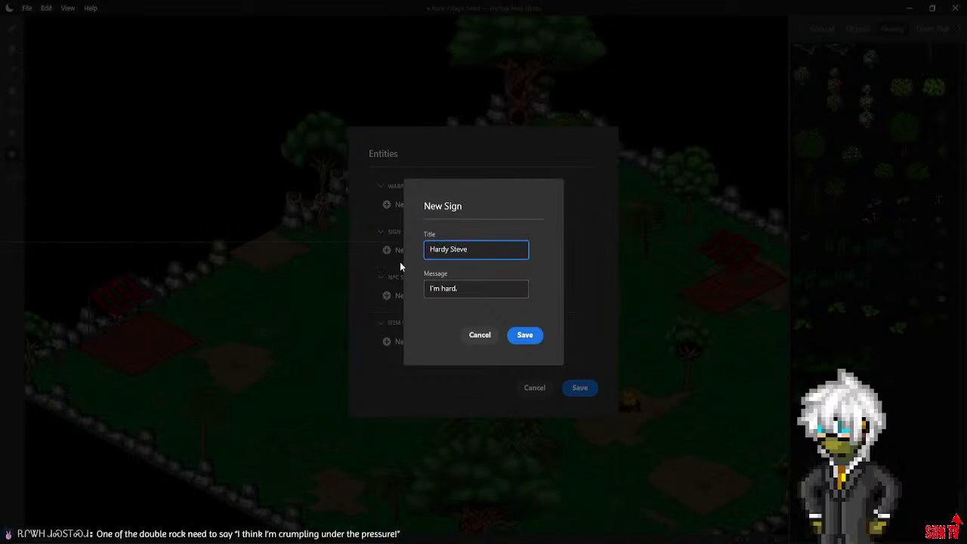
{"action": "left_click", "coordinate": [492, 285]}
{"action": "left_click", "coordinate": [525, 335]}
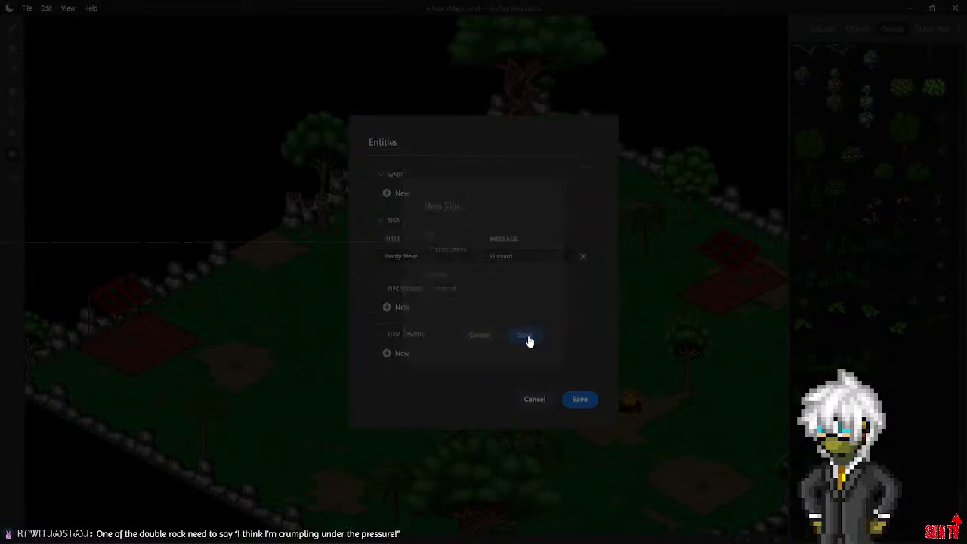
{"action": "left_click", "coordinate": [580, 399]}
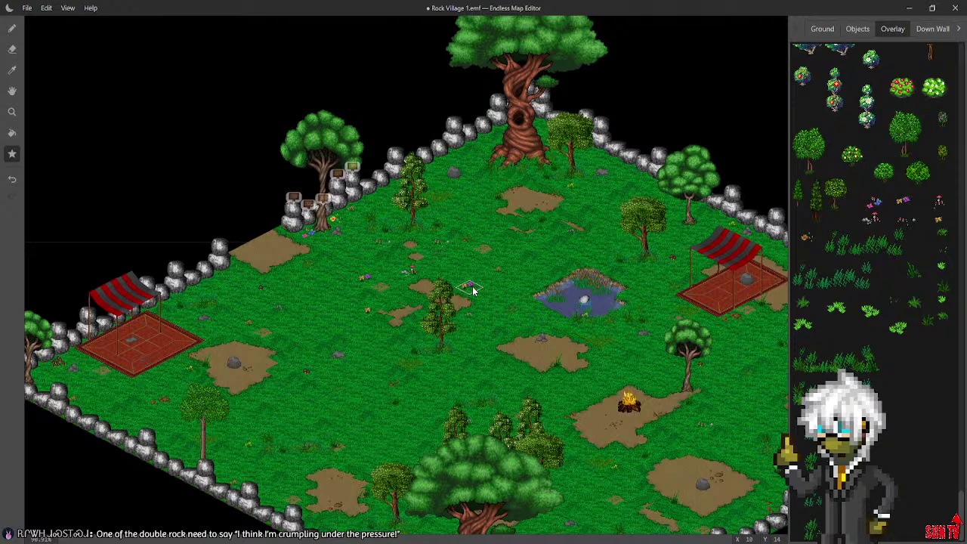
Start a sign titled "Unstable Rocks" on the next double-stacked wall rock east of the Hardy Steve sign
{"action": "left_click", "coordinate": [405, 173]}
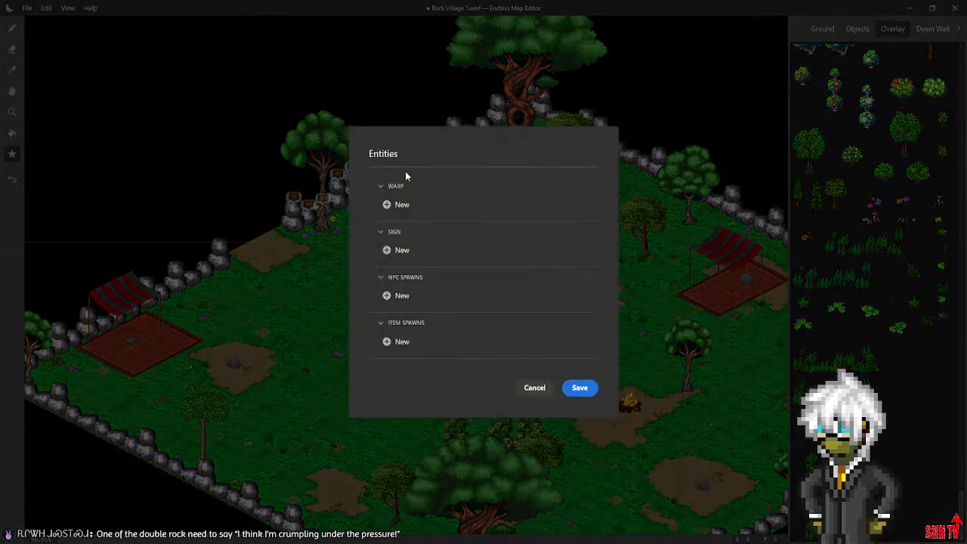
{"action": "left_click", "coordinate": [391, 253]}
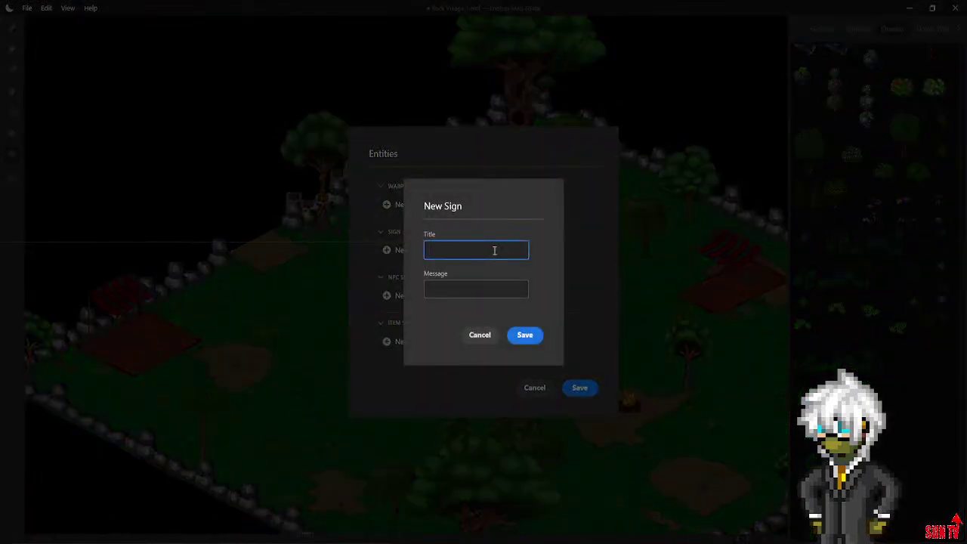
{"action": "type", "text": "Unstable Rocks"}
Write the sign message "I think I'm crumpling under the preasure."
{"action": "left_click", "coordinate": [460, 288]}
{"action": "type", "text": "I"}
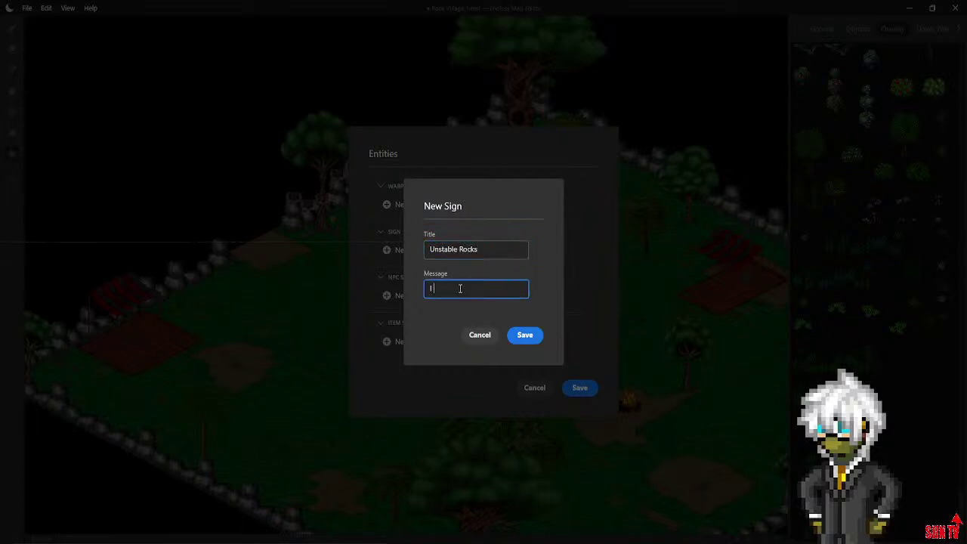
{"action": "type", "text": " think I"}
{"action": "key", "text": "BackSpace"}
{"action": "key", "text": "BackSpace"}
{"action": "key", "text": "BackSpace"}
{"action": "key", "text": "BackSpace"}
{"action": "key", "text": "BackSpace"}
{"action": "key", "text": "BackSpace"}
{"action": "key", "text": "BackSpace"}
{"action": "key", "text": "BackSpace"}
{"action": "key", "text": "BackSpace"}
{"action": "type", "text": "Rock 1:"}
{"action": "key", "text": "BackSpace"}
{"action": "key", "text": "BackSpace"}
{"action": "key", "text": "BackSpace"}
{"action": "key", "text": "BackSpace"}
{"action": "key", "text": "BackSpace"}
{"action": "key", "text": "BackSpace"}
{"action": "type", "text": "I think I'm"}
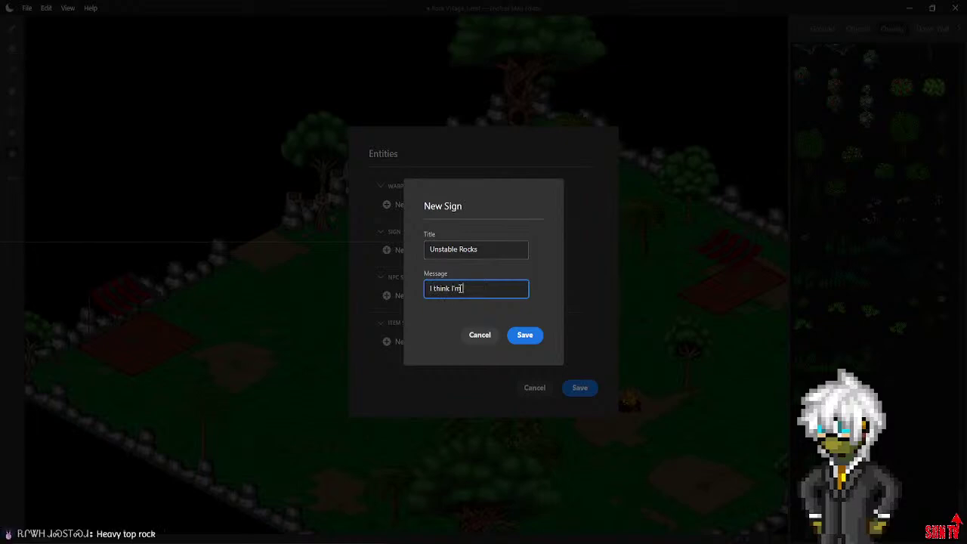
{"action": "type", "text": " crumb"}
{"action": "key", "text": "BackSpace"}
{"action": "type", "text": "pling under the preasure."}
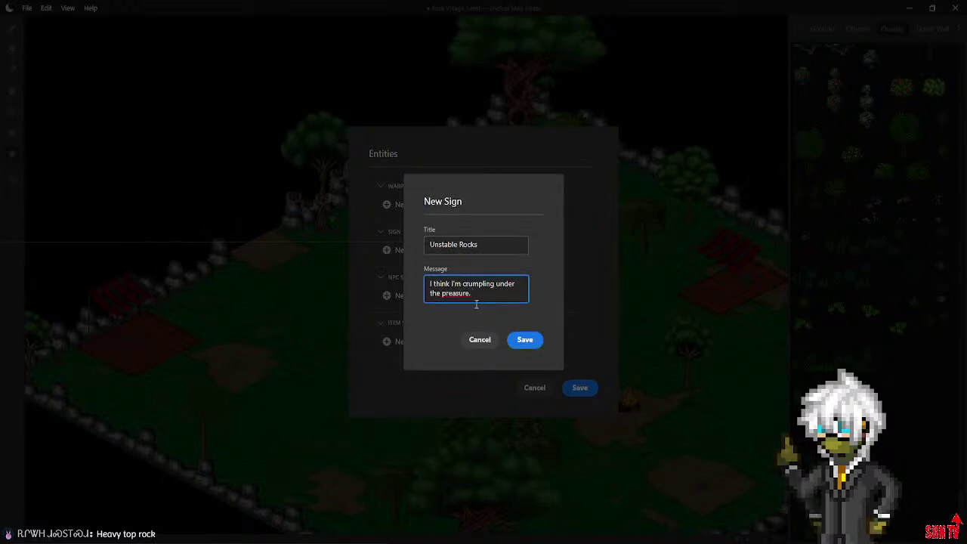
Correct the end of the message to "pressure!" and save the Unstable Rocks sign to its tile
{"action": "key", "text": "BackSpace"}
{"action": "key", "text": "BackSpace"}
{"action": "key", "text": "BackSpace"}
{"action": "key", "text": "BackSpace"}
{"action": "key", "text": "BackSpace"}
{"action": "key", "text": "BackSpace"}
{"action": "key", "text": "BackSpace"}
{"action": "key", "text": "BackSpace"}
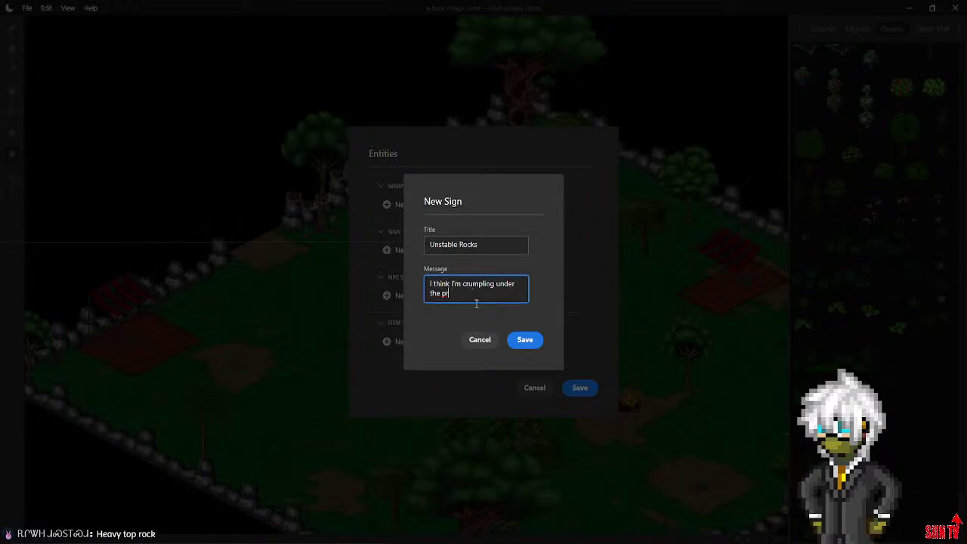
{"action": "type", "text": "easure"}
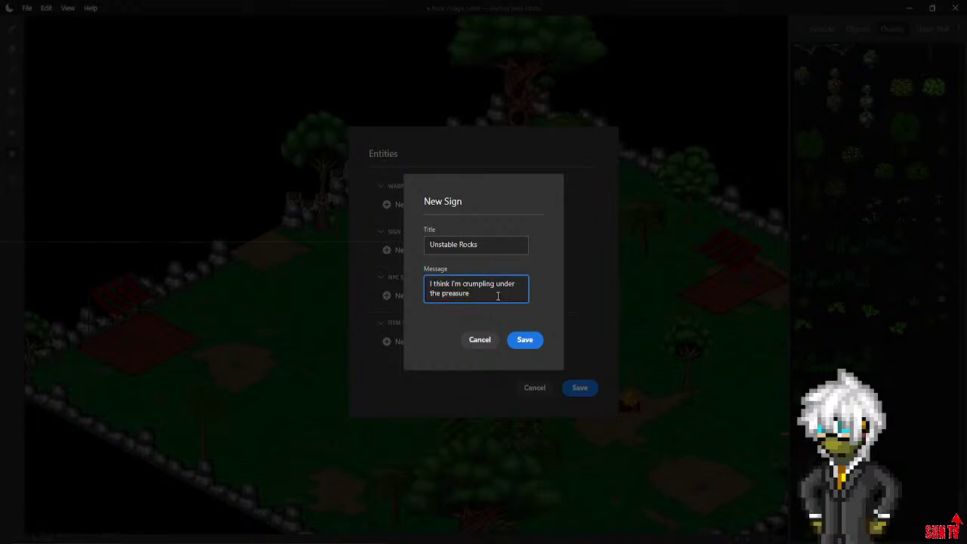
{"action": "key", "text": "BackSpace"}
{"action": "key", "text": "BackSpace"}
{"action": "key", "text": "BackSpace"}
{"action": "key", "text": "BackSpace"}
{"action": "key", "text": "BackSpace"}
{"action": "type", "text": "ss"}
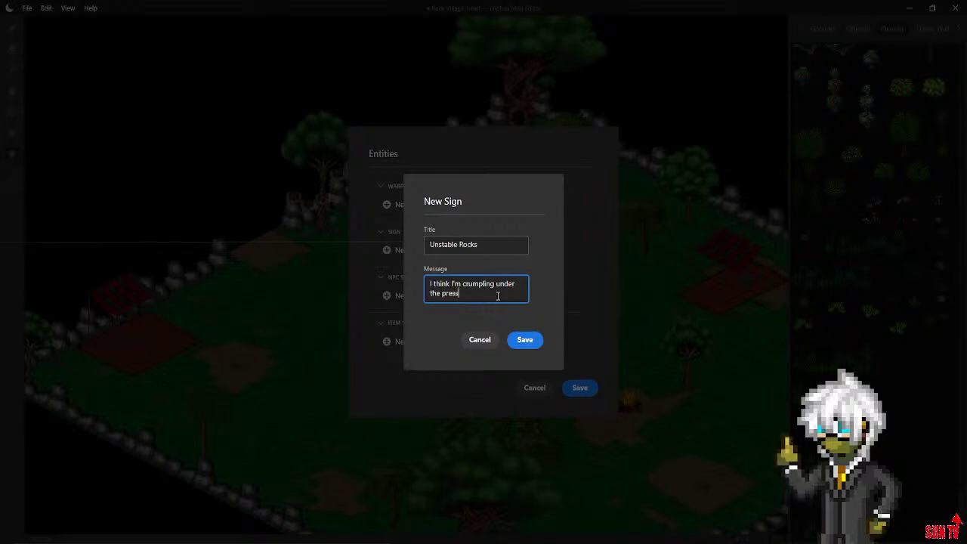
{"action": "type", "text": "ure"}
{"action": "left_click", "coordinate": [533, 340]}
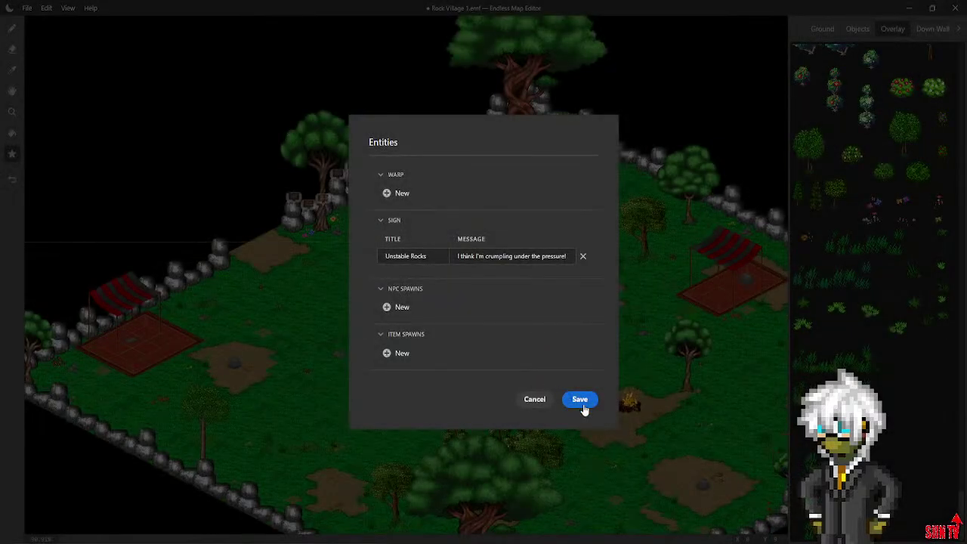
{"action": "left_click", "coordinate": [581, 399]}
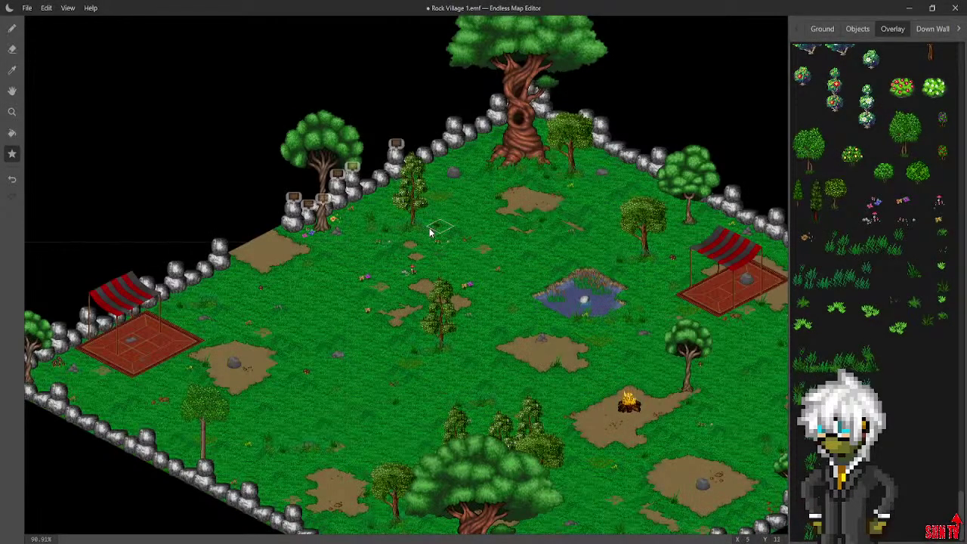
Change "crumpling" to "crumbling" in the Unstable Rocks sign's message and save the tile's entities
{"action": "left_click", "coordinate": [394, 175]}
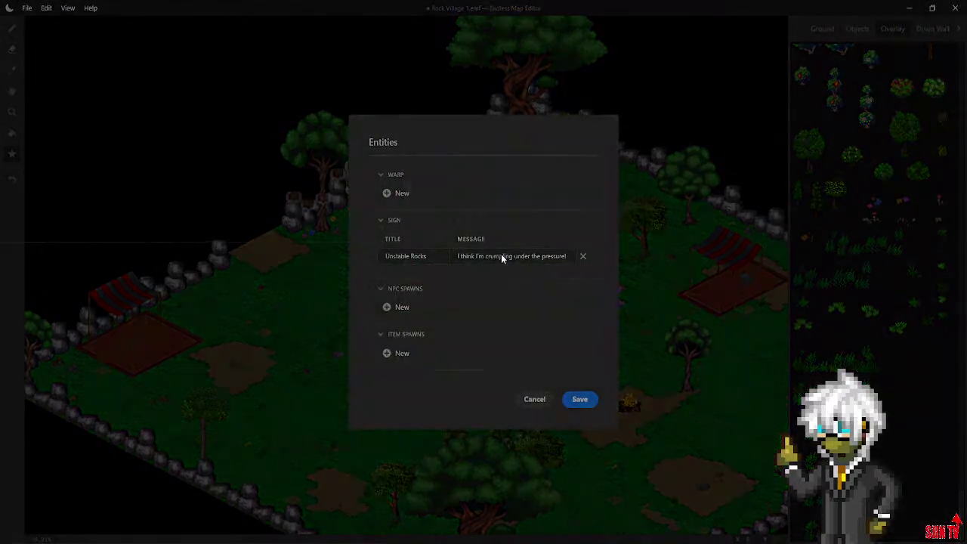
{"action": "left_click", "coordinate": [501, 255]}
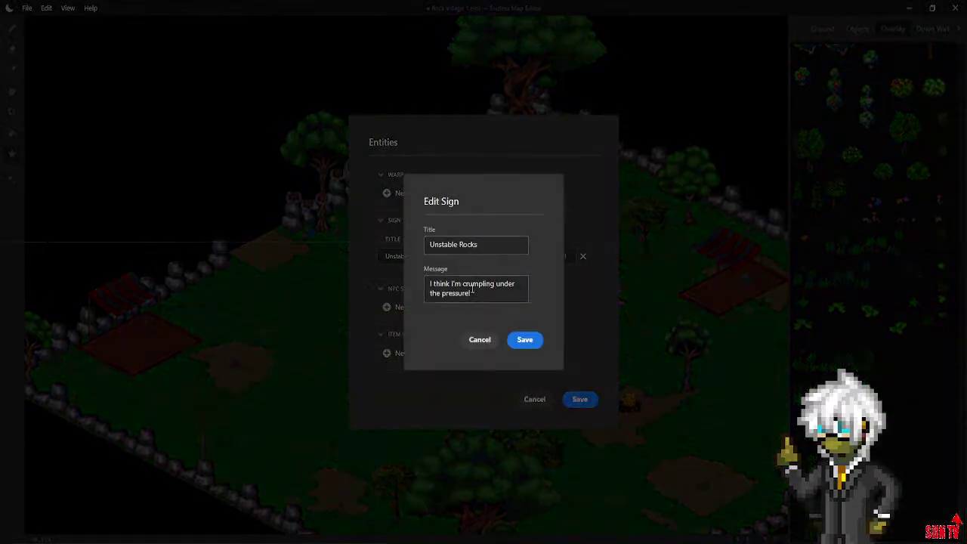
{"action": "left_click", "coordinate": [484, 285]}
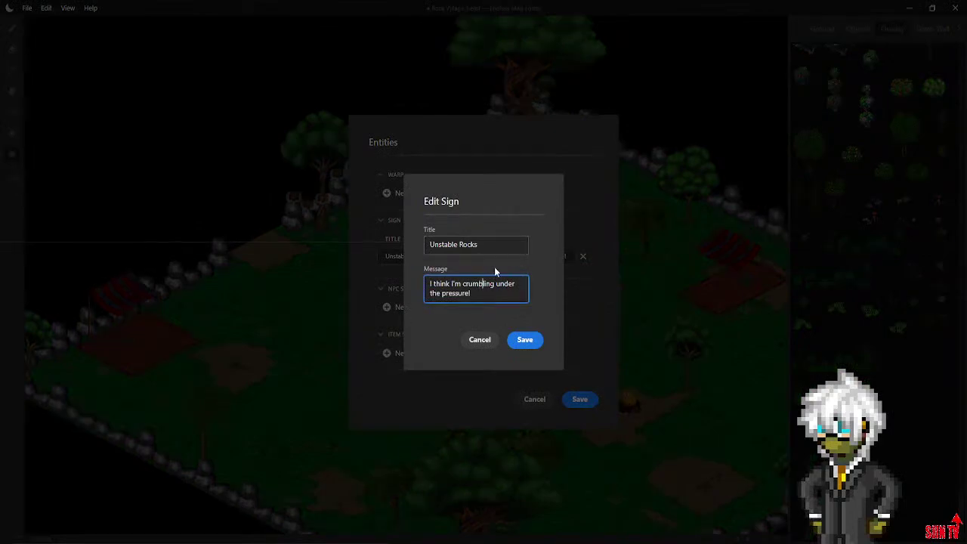
{"action": "left_click", "coordinate": [529, 340]}
{"action": "left_click", "coordinate": [580, 400]}
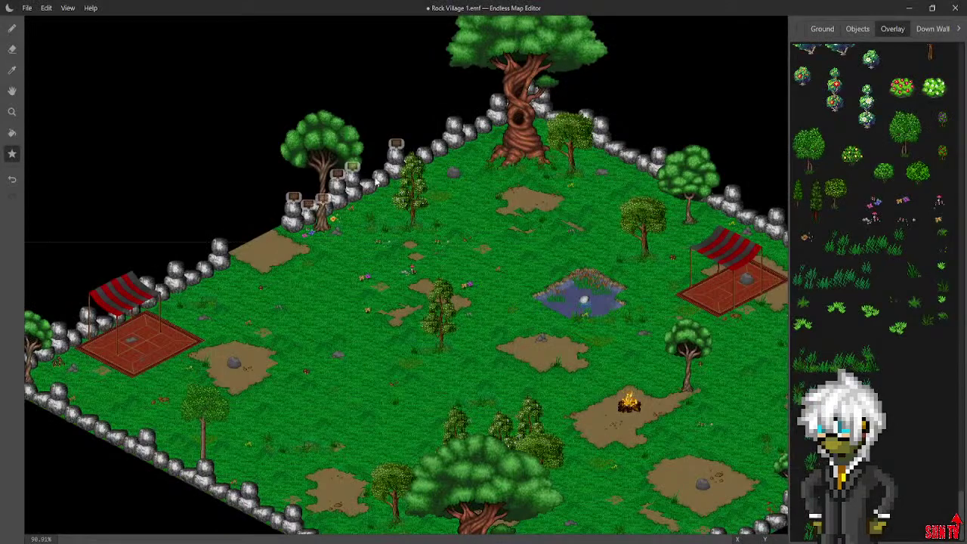
Start a sign titled "Dwayne The Rock" on the wall rock immediately southwest of the Unstable Rocks sign
{"action": "left_click", "coordinate": [381, 188]}
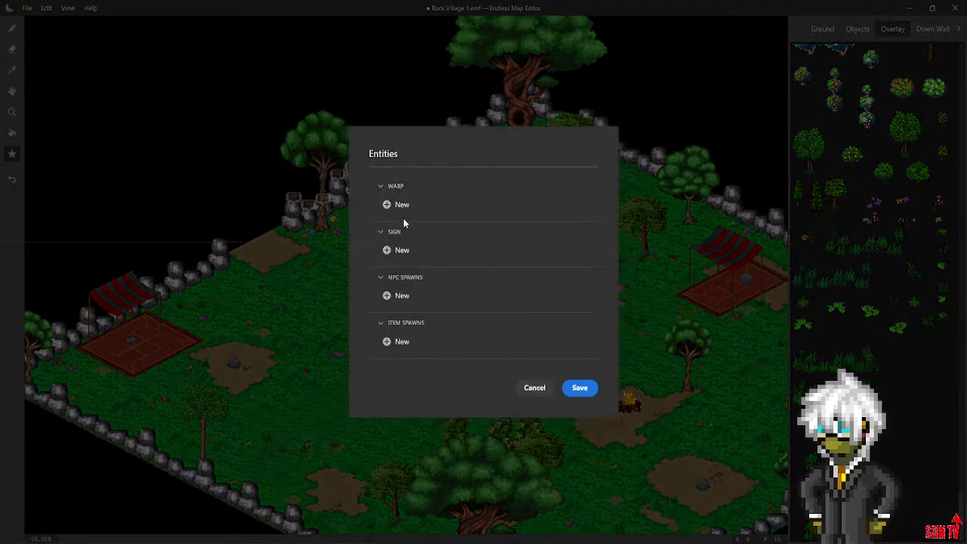
{"action": "left_click", "coordinate": [388, 252]}
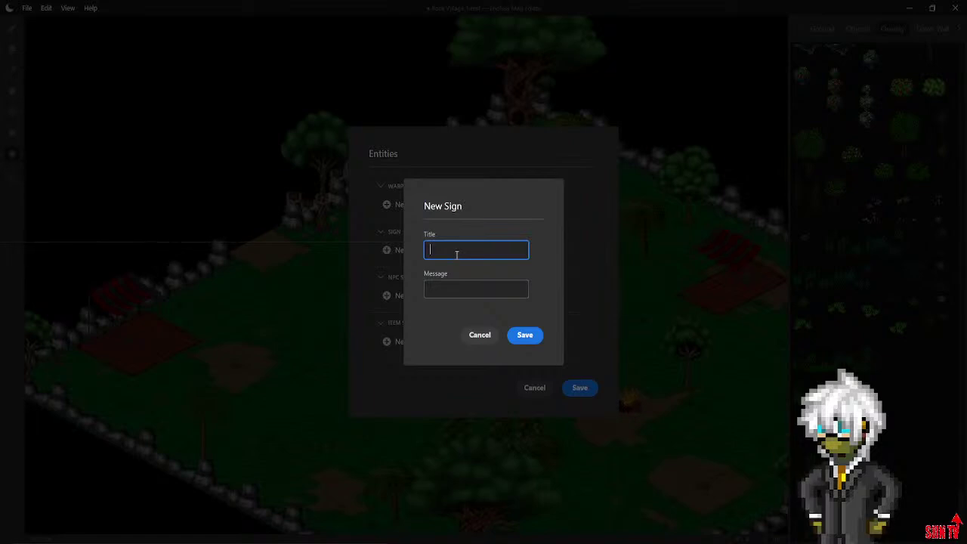
{"action": "type", "text": "Dwayne The Rock"}
Write the sign message "I think I'm hitting rock bottom." and save the Dwayne The Rock sign to its tile
{"action": "left_click", "coordinate": [454, 291]}
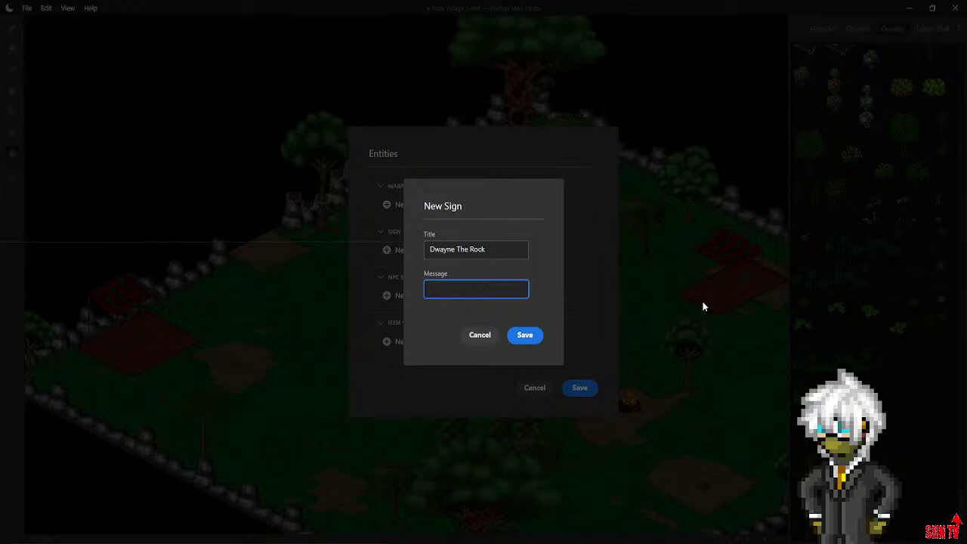
{"action": "type", "text": "I th"}
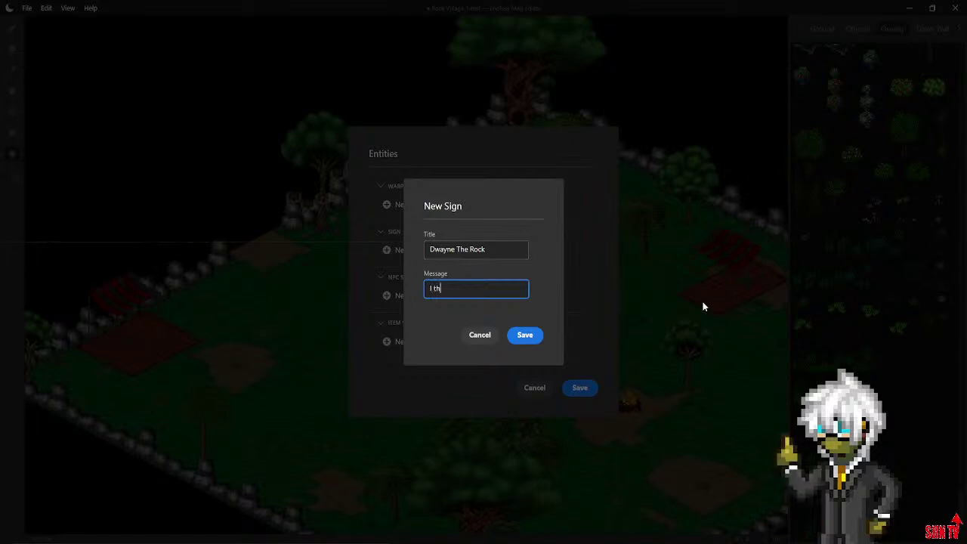
{"action": "type", "text": "ink I'm hitting"}
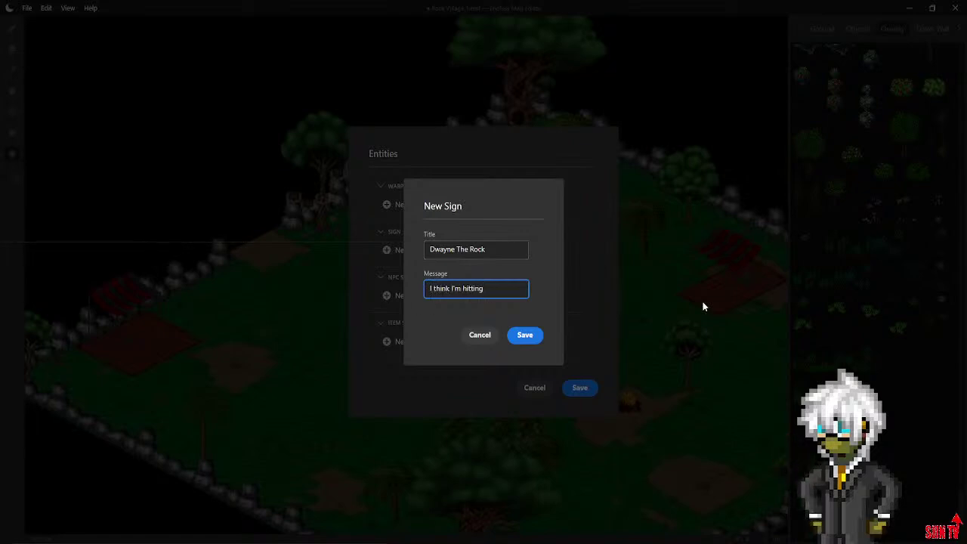
{"action": "type", "text": " rock bottom"}
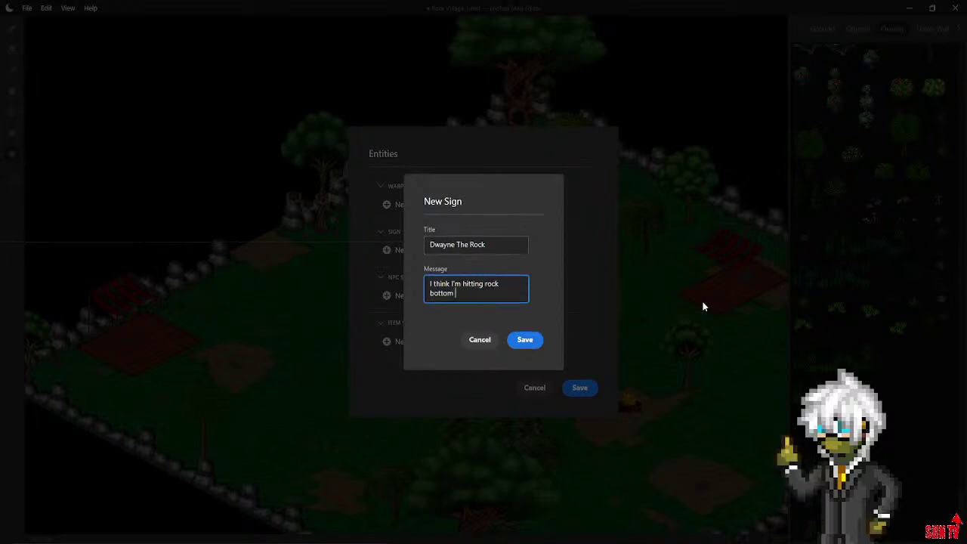
{"action": "key", "text": "BackSpace"}
{"action": "type", "text": "."}
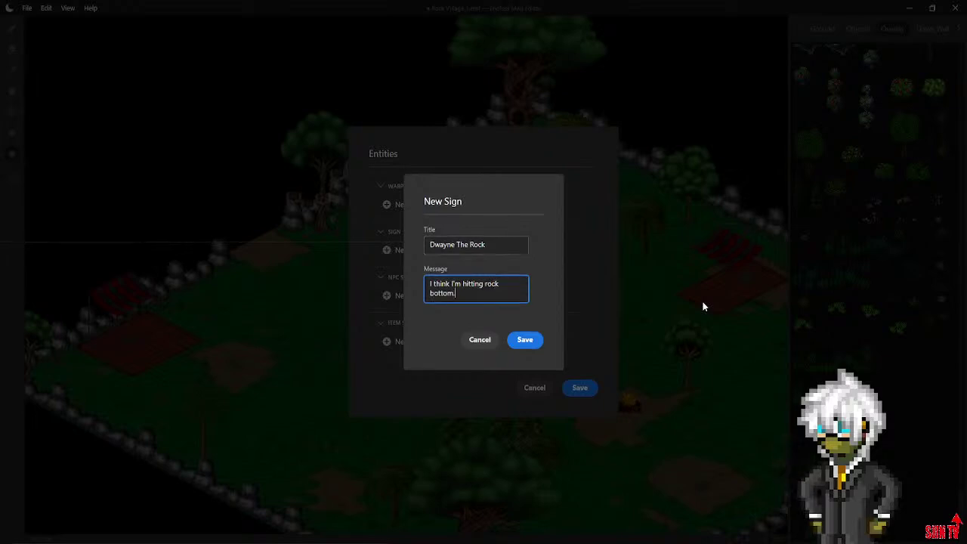
{"action": "left_click", "coordinate": [526, 340]}
{"action": "left_click", "coordinate": [580, 398]}
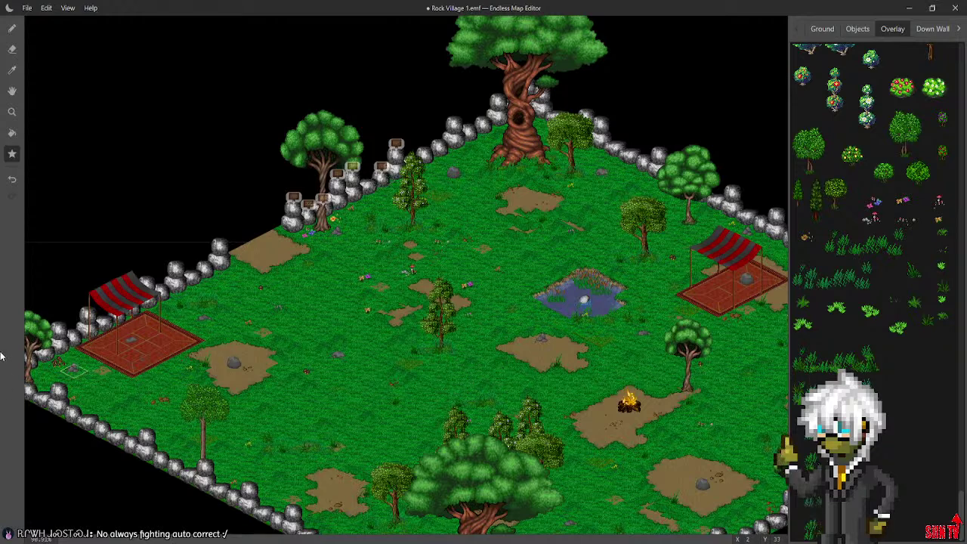
Start a new sign on the unsigned wall rock immediately southwest of the Dwayne The Rock sign
{"action": "left_click", "coordinate": [364, 190]}
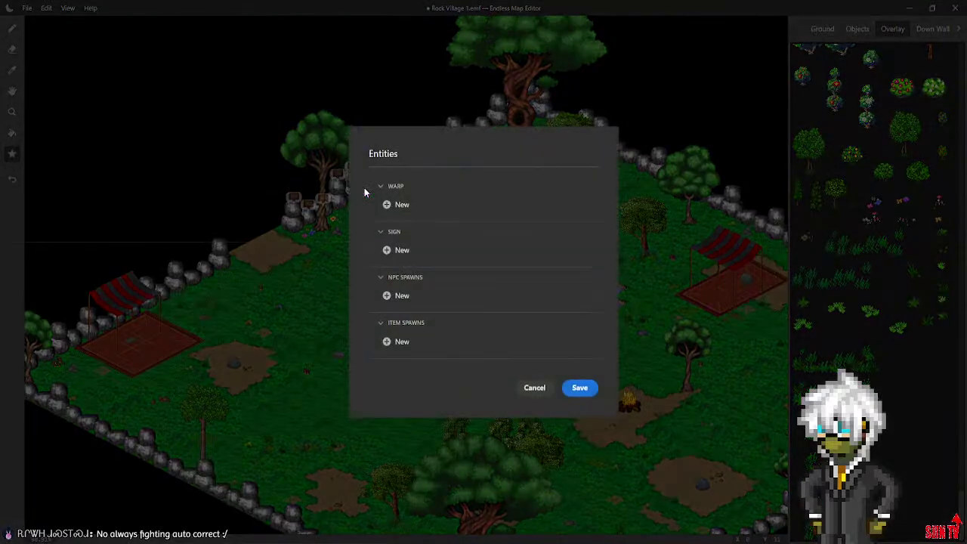
{"action": "left_click", "coordinate": [393, 251]}
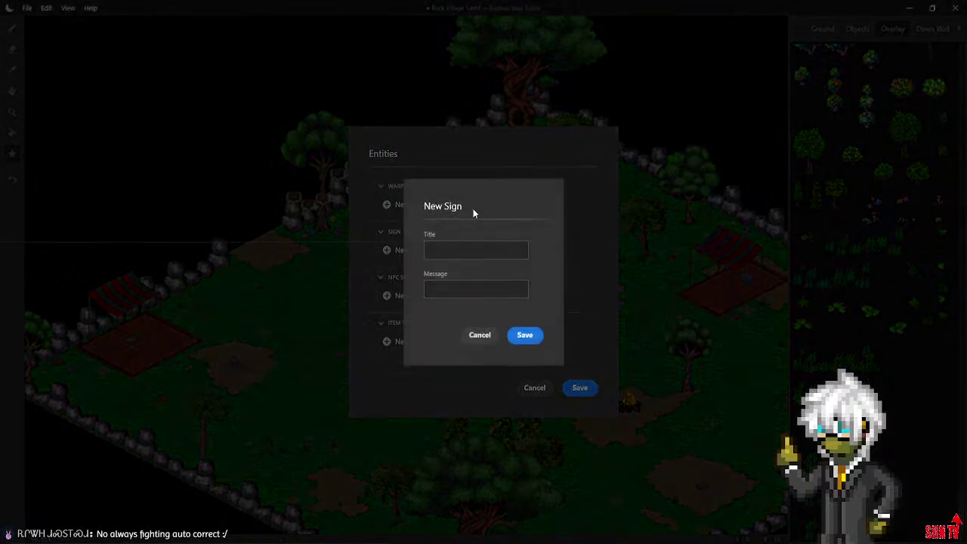
{"action": "left_click", "coordinate": [462, 248]}
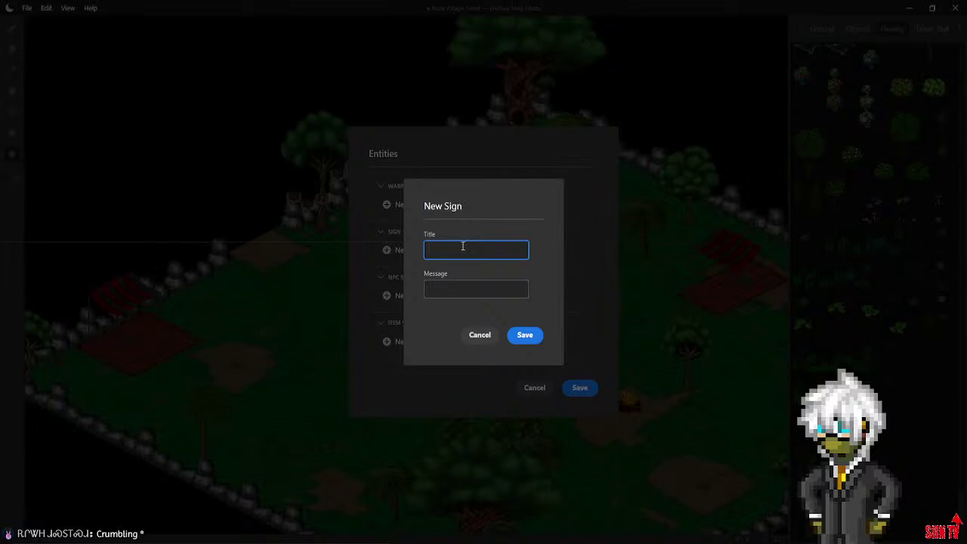
{"action": "type", "text": "Rock Far"}
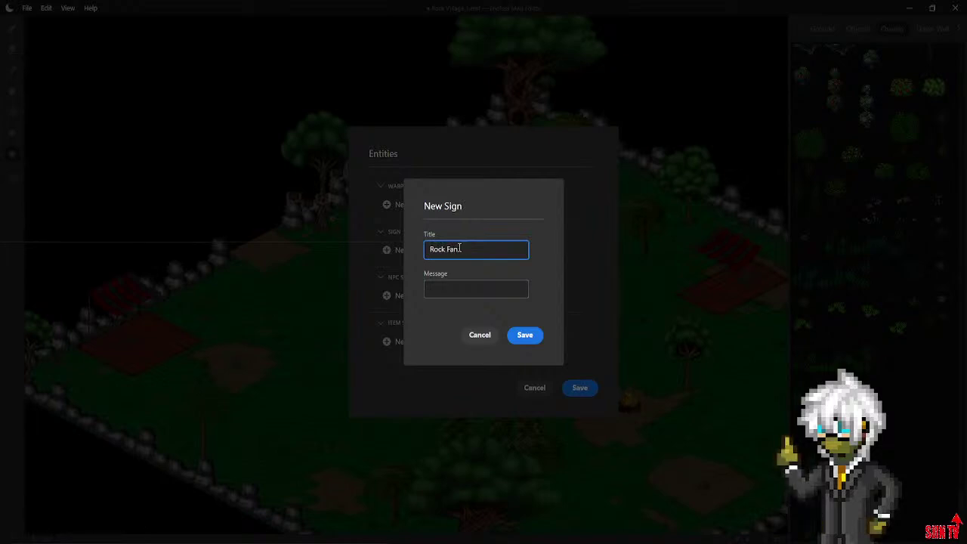
{"action": "left_click_drag", "start_coordinate": [481, 251], "coordinate": [448, 248]}
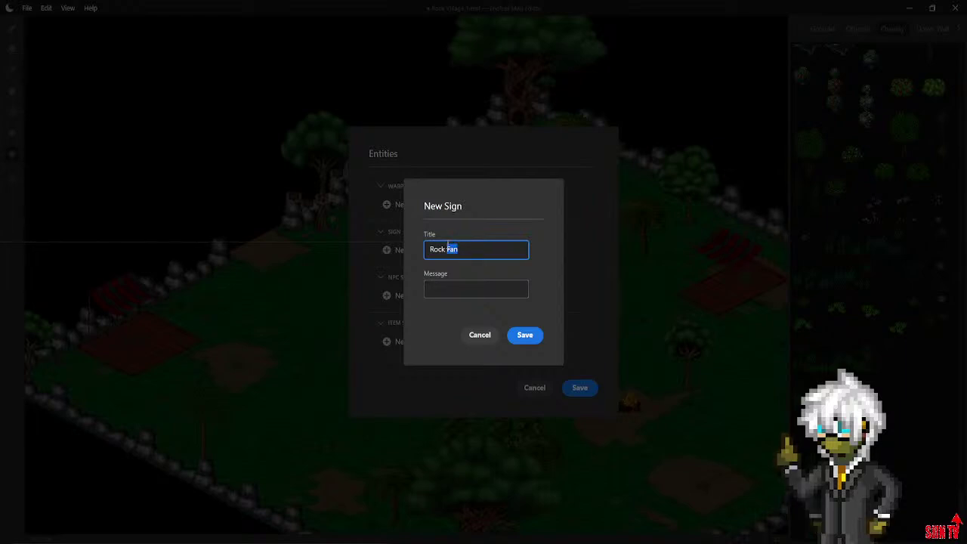
{"action": "key", "text": "BackSpace"}
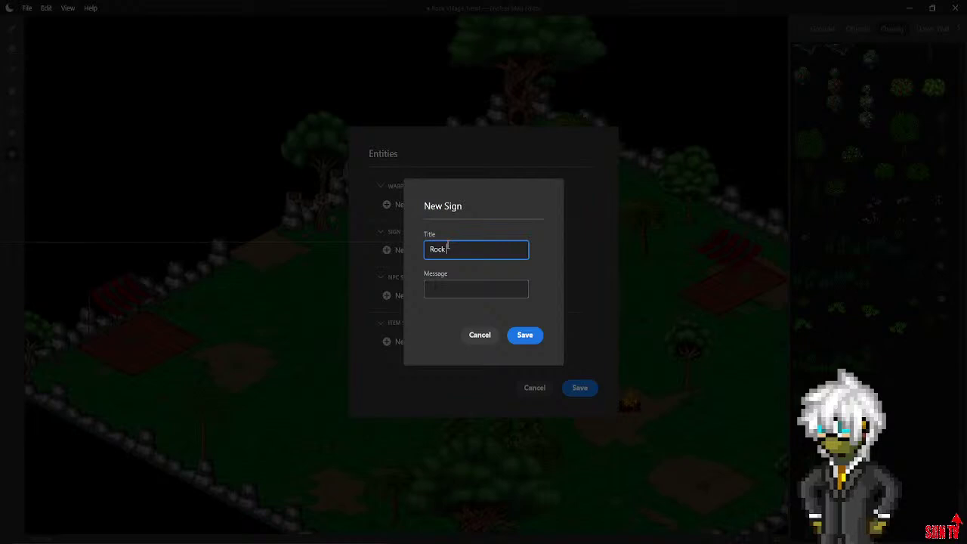
{"action": "key", "text": "BackSpace"}
{"action": "key", "text": "BackSpace"}
{"action": "key", "text": "BackSpace"}
{"action": "key", "text": "BackSpace"}
{"action": "key", "text": "BackSpace"}
Write the new sign's message "When I'm not a wall I like to watch TheUKPerspective <3"
{"action": "left_click", "coordinate": [452, 289]}
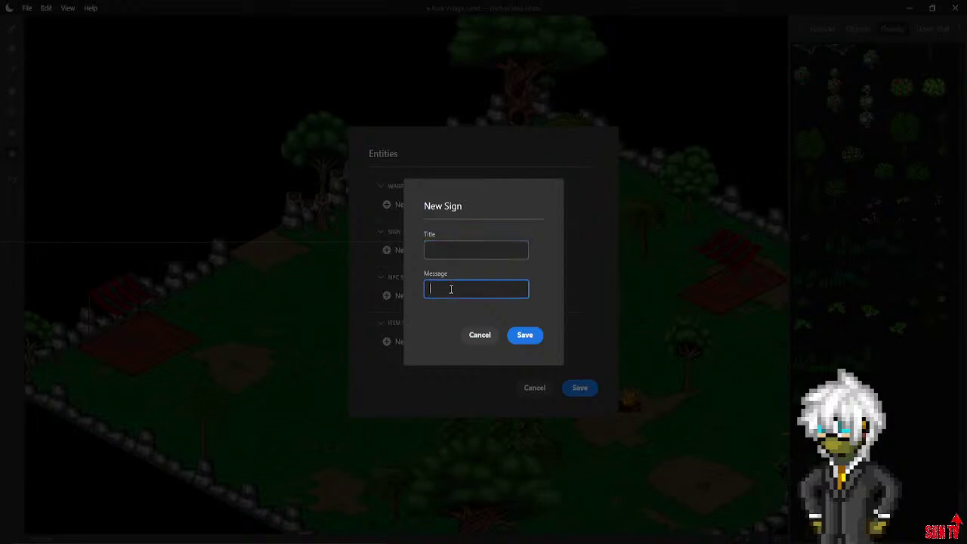
{"action": "type", "text": "When I"}
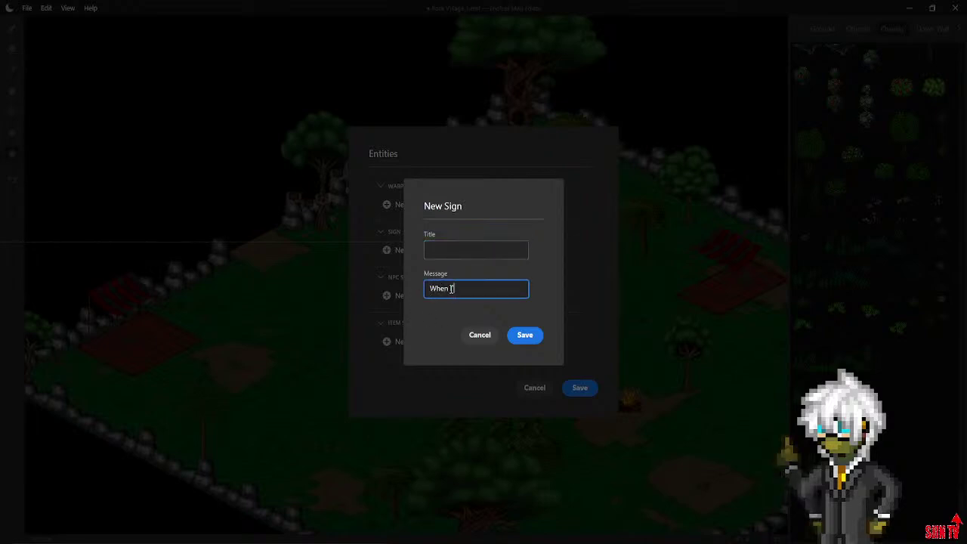
{"action": "type", "text": "'m not a wall"}
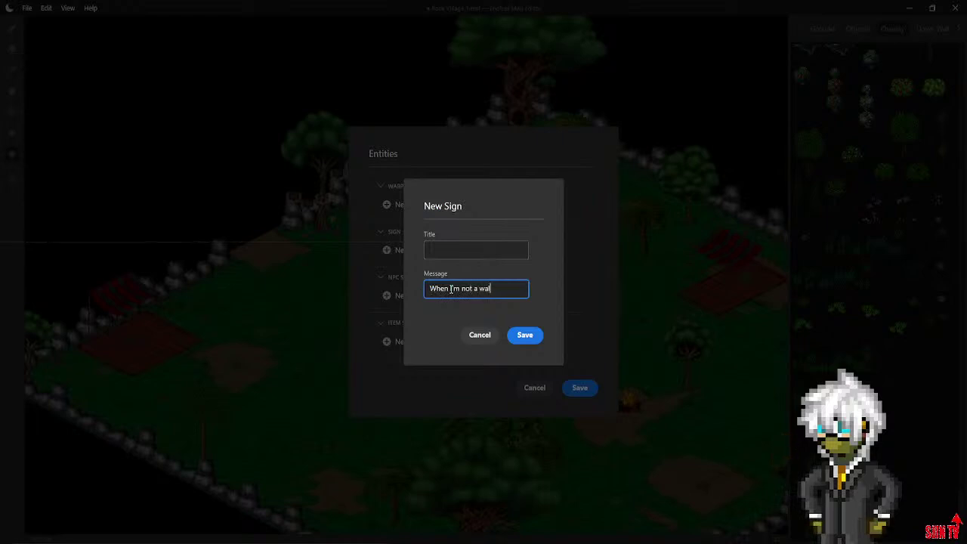
{"action": "type", "text": " I like to watch th"}
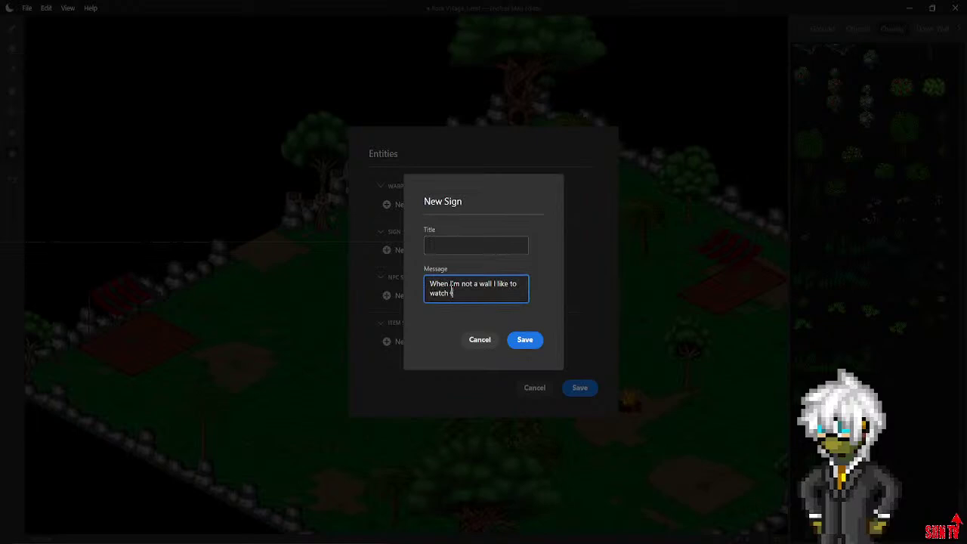
{"action": "key", "text": "BackSpace"}
{"action": "key", "text": "BackSpace"}
{"action": "type", "text": "TheUKPerspective <3"}
Title the sign "Rocko" and save it to its wall rock tile
{"action": "left_click", "coordinate": [468, 244]}
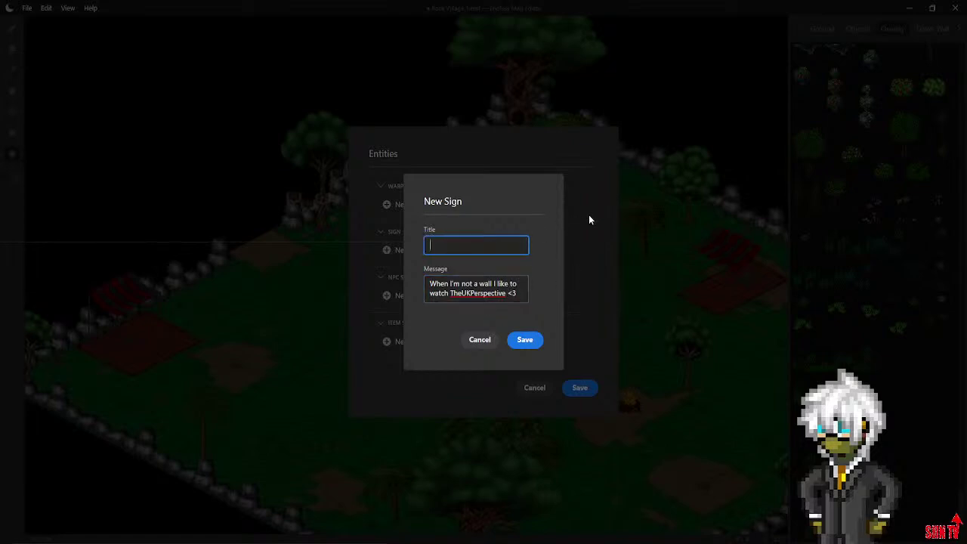
{"action": "type", "text": "Rock"}
{"action": "key", "text": "BackSpace"}
{"action": "key", "text": "BackSpace"}
{"action": "key", "text": "BackSpace"}
{"action": "type", "text": "cko"}
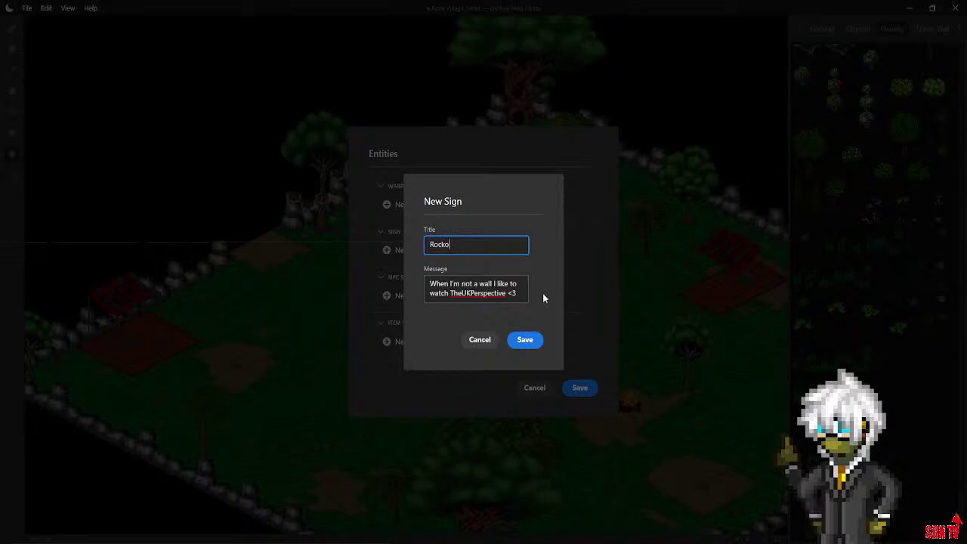
{"action": "left_click", "coordinate": [526, 341]}
{"action": "left_click", "coordinate": [579, 404]}
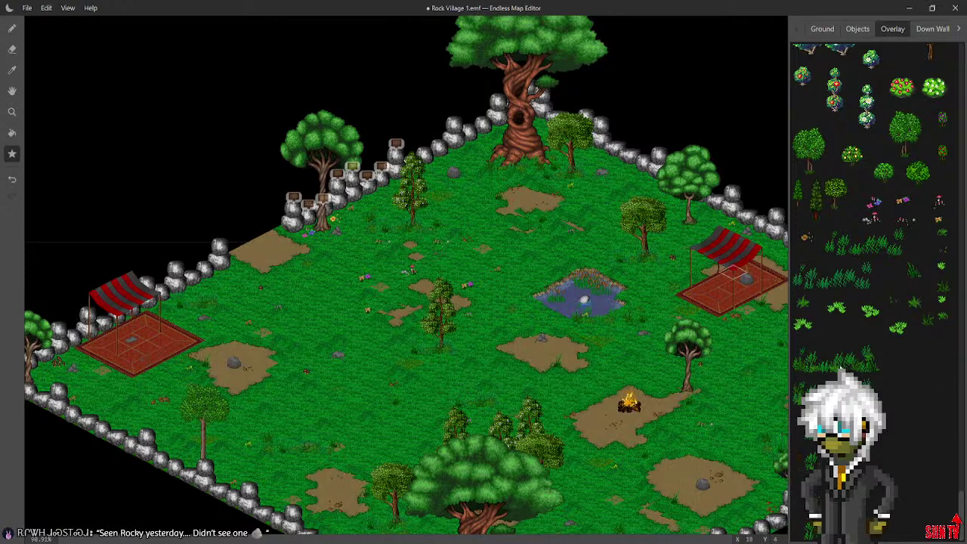
{"action": "left_click", "coordinate": [541, 512]}
{"action": "left_click", "coordinate": [534, 389]}
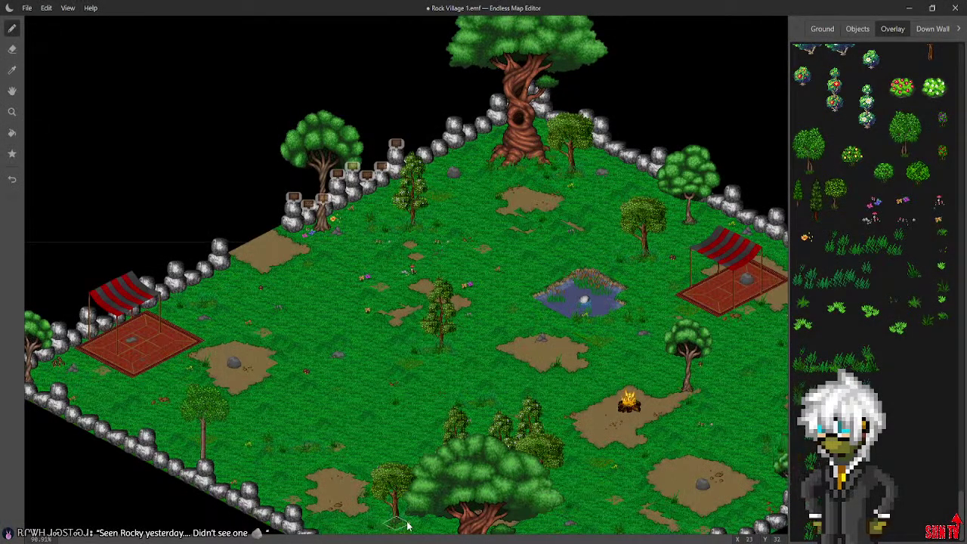
Review the titles and messages of the Unstable Rocks, Dwayne The Rock and Rocko signs on the northwest wall
{"action": "middle_click_drag", "start_coordinate": [552, 365], "coordinate": [535, 416]}
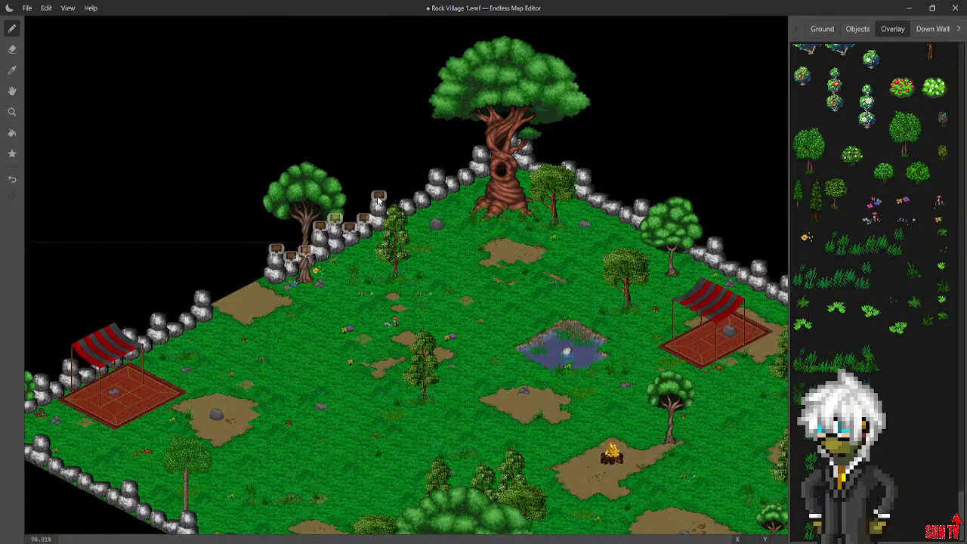
{"action": "left_click", "coordinate": [11, 154]}
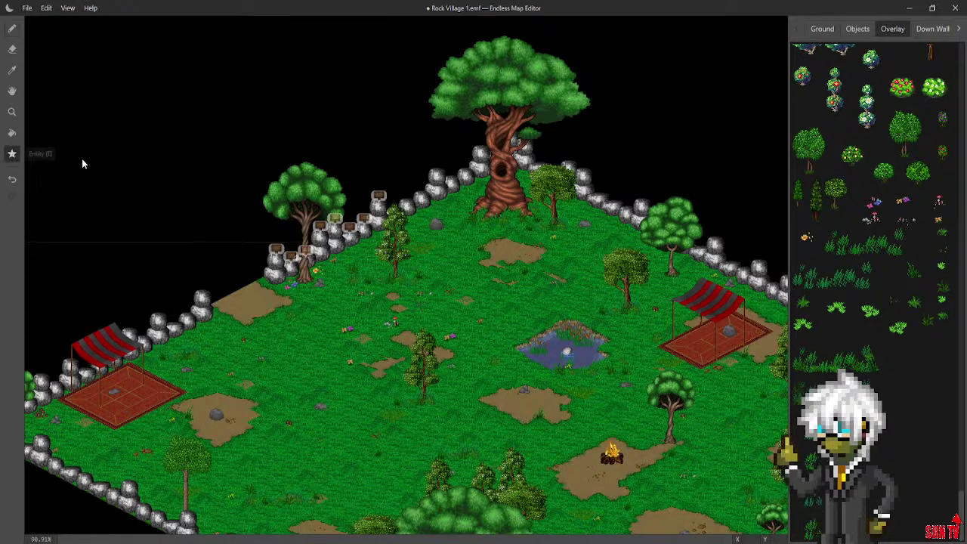
{"action": "left_click", "coordinate": [379, 225]}
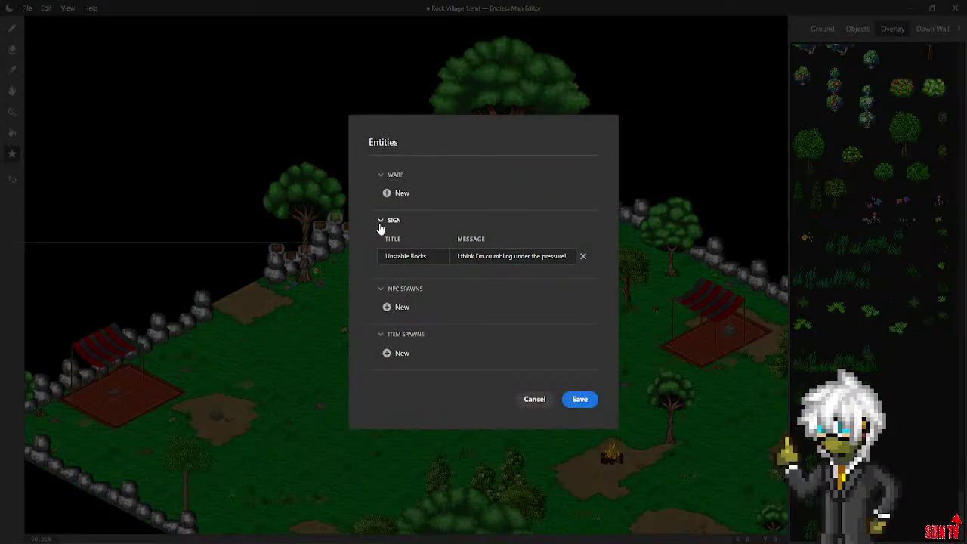
{"action": "left_click", "coordinate": [528, 398]}
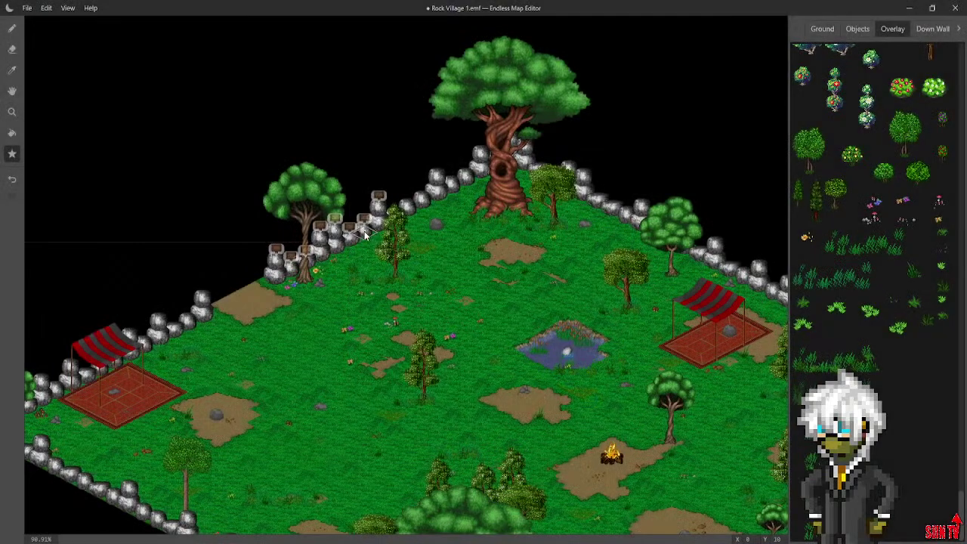
{"action": "left_click", "coordinate": [365, 233]}
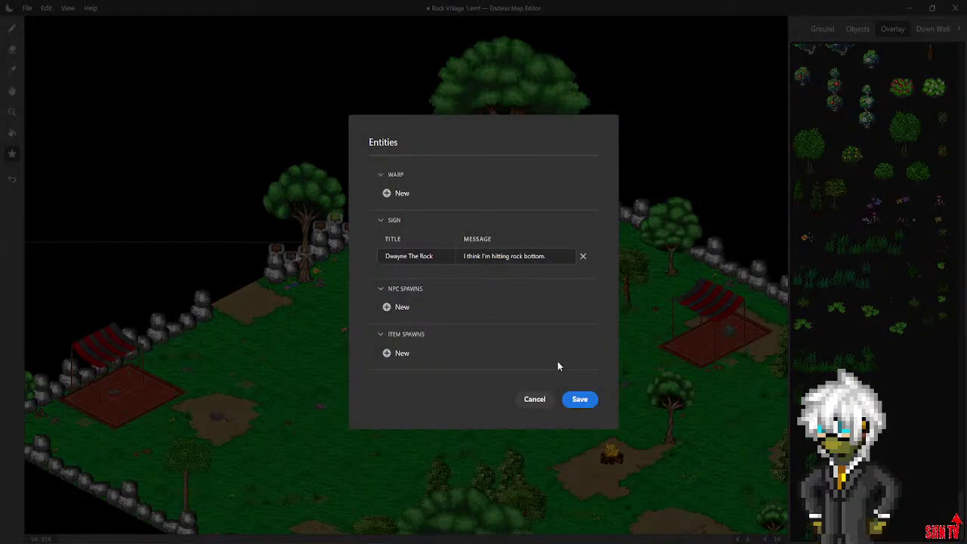
{"action": "left_click", "coordinate": [535, 401]}
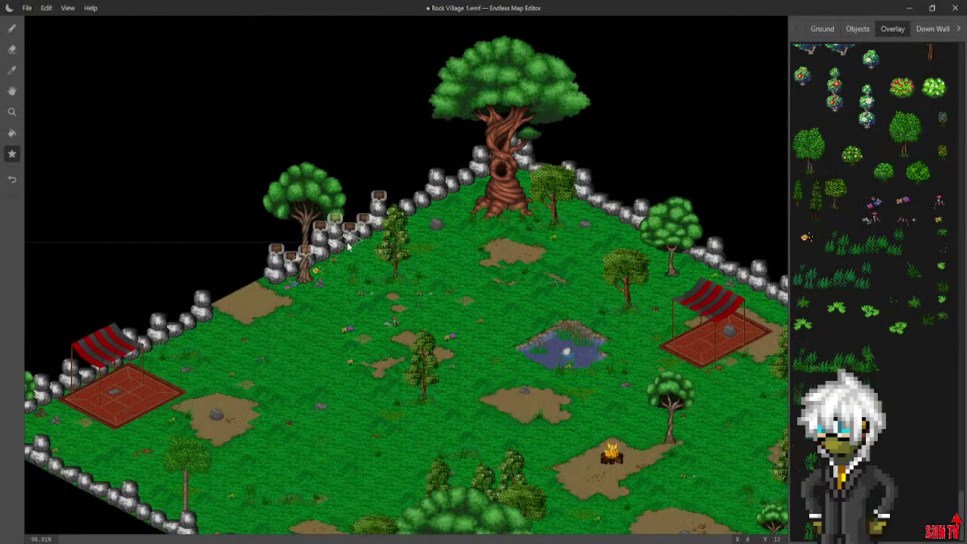
{"action": "left_click", "coordinate": [348, 245]}
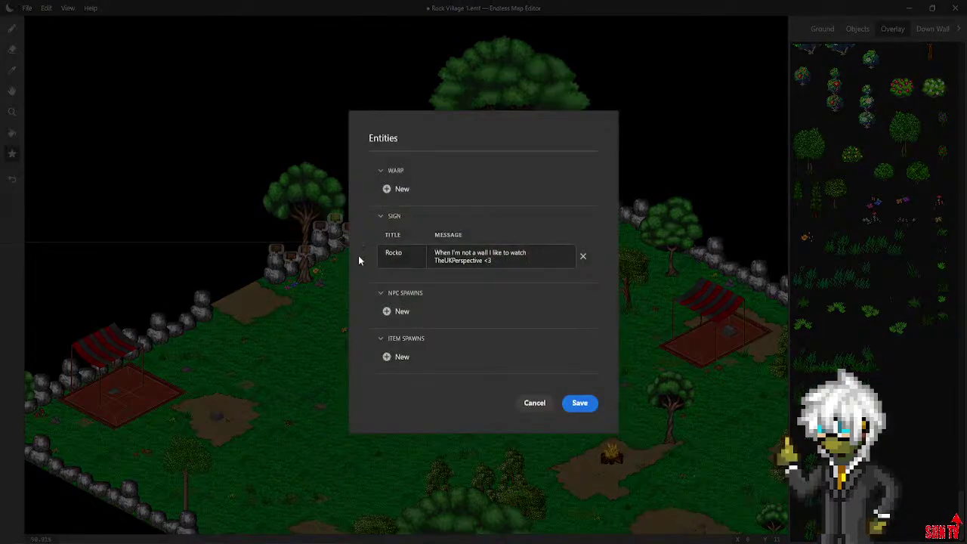
{"action": "left_click", "coordinate": [580, 404]}
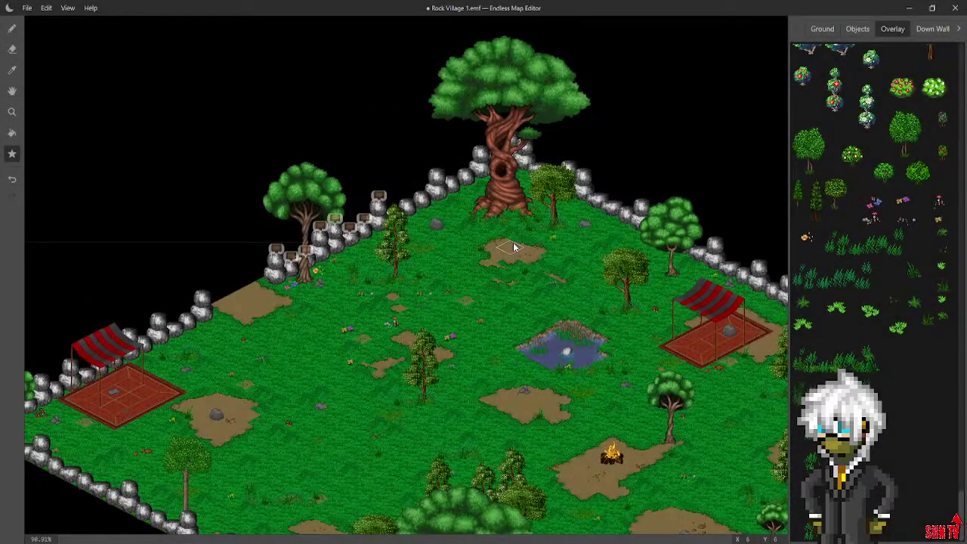
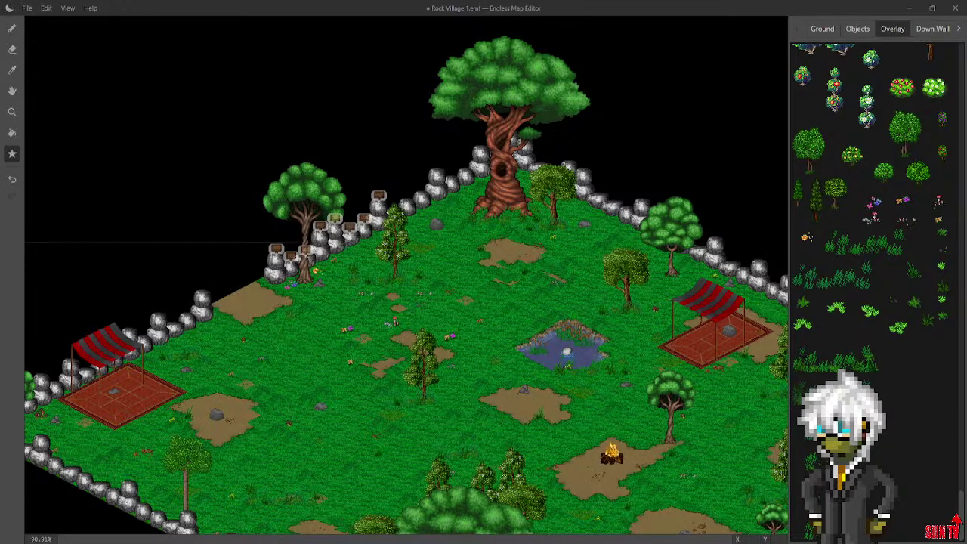
Add a sign titled "Hidden Rock" with the message "You actually see me?" to the northwest wall rock partly hidden behind the slim tree
{"action": "left_click", "coordinate": [397, 220]}
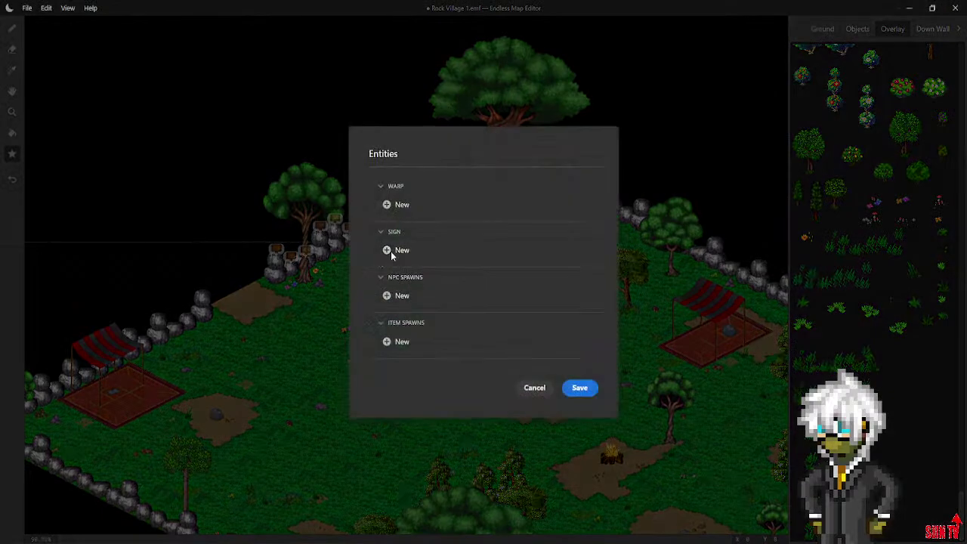
{"action": "left_click", "coordinate": [391, 250]}
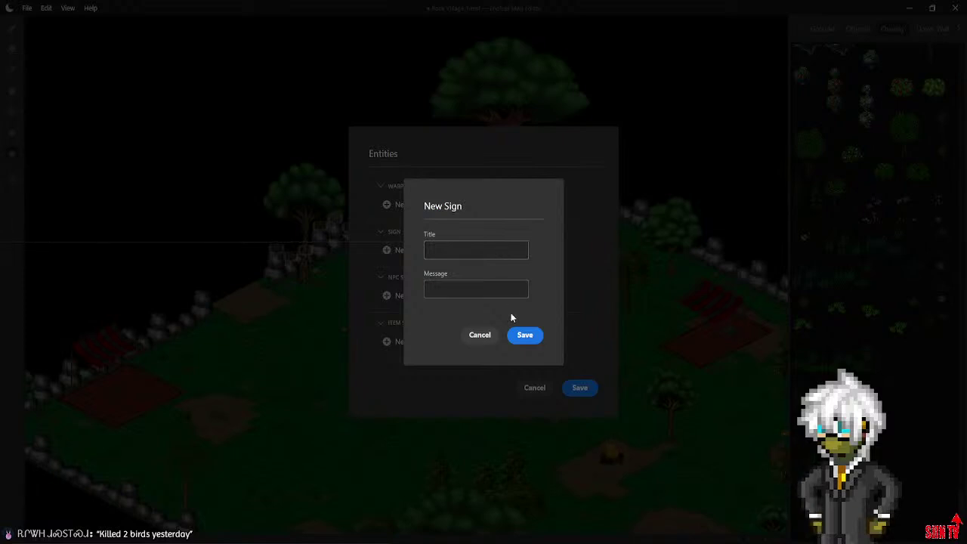
{"action": "left_click", "coordinate": [463, 248]}
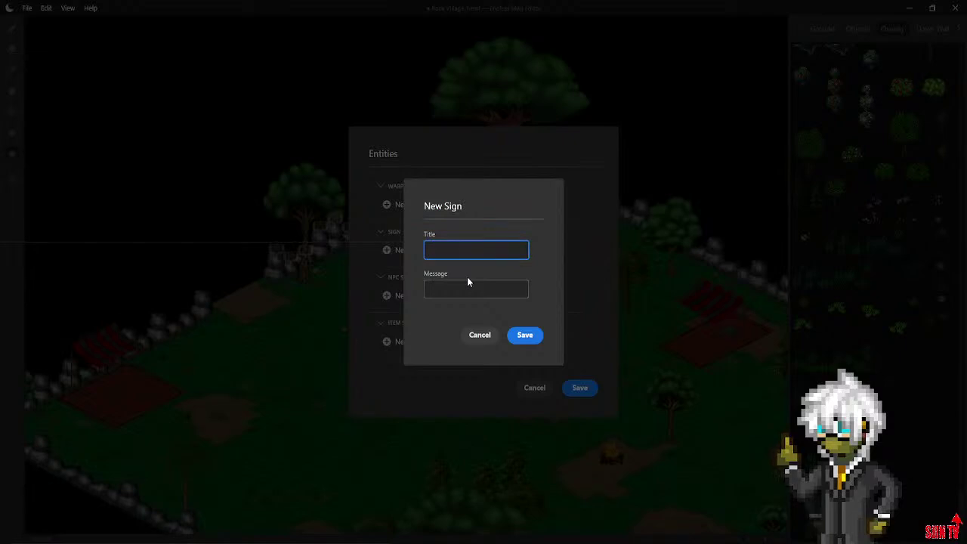
{"action": "type", "text": "Hidden Rock"}
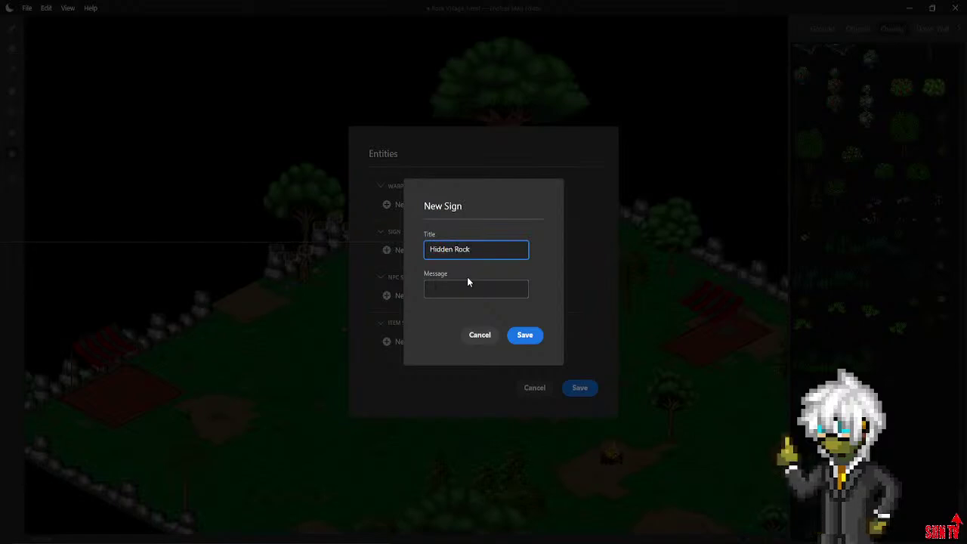
{"action": "left_click", "coordinate": [464, 290]}
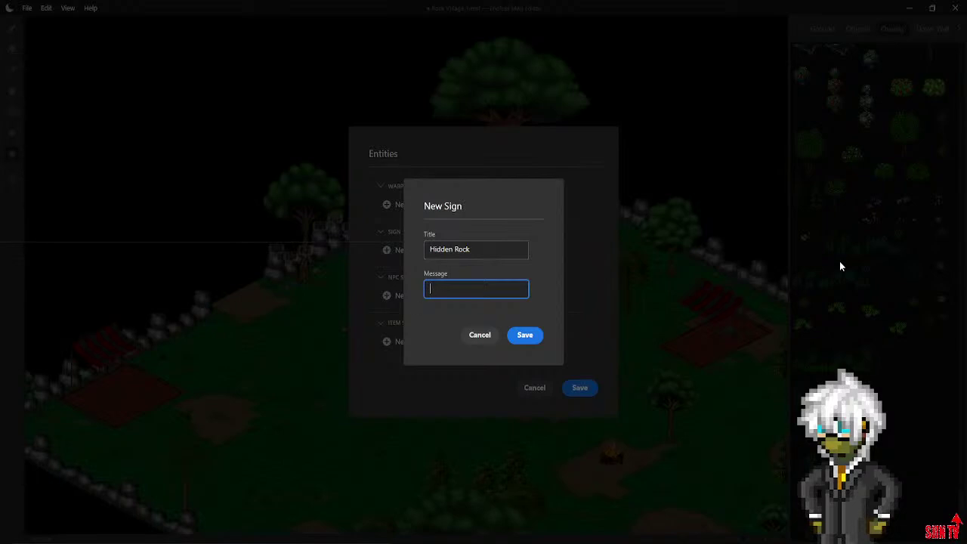
{"action": "type", "text": "You actually see me?"}
{"action": "left_click", "coordinate": [524, 337]}
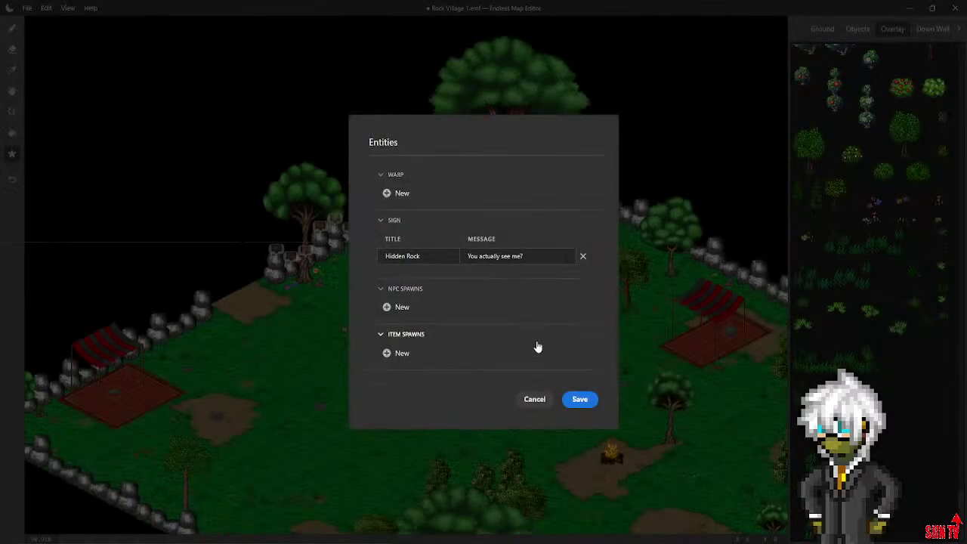
{"action": "left_click", "coordinate": [578, 399]}
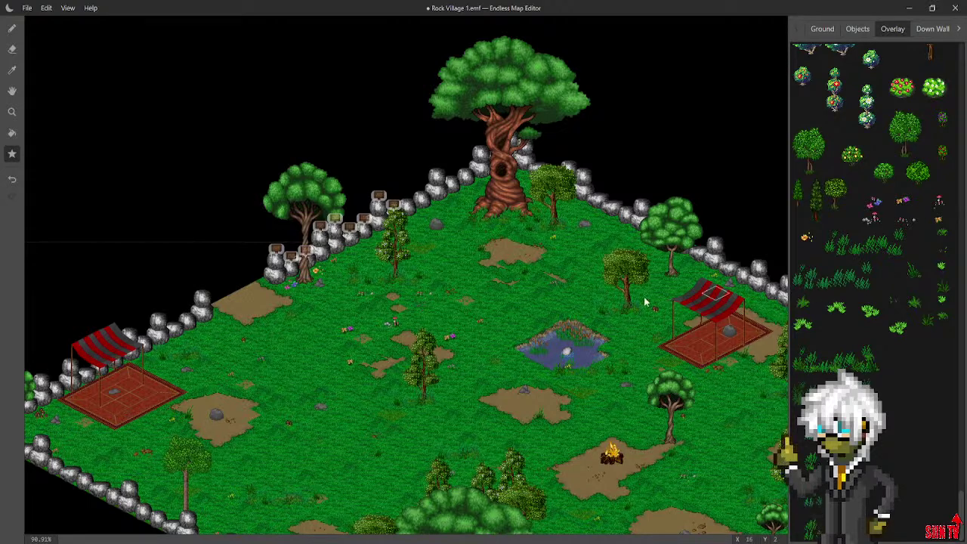
Add a sign titled "One Stone" with the message "Killed two birds yesterday !" to the wall rock immediately northeast of the Hidden Rock sign
{"action": "left_click", "coordinate": [402, 216]}
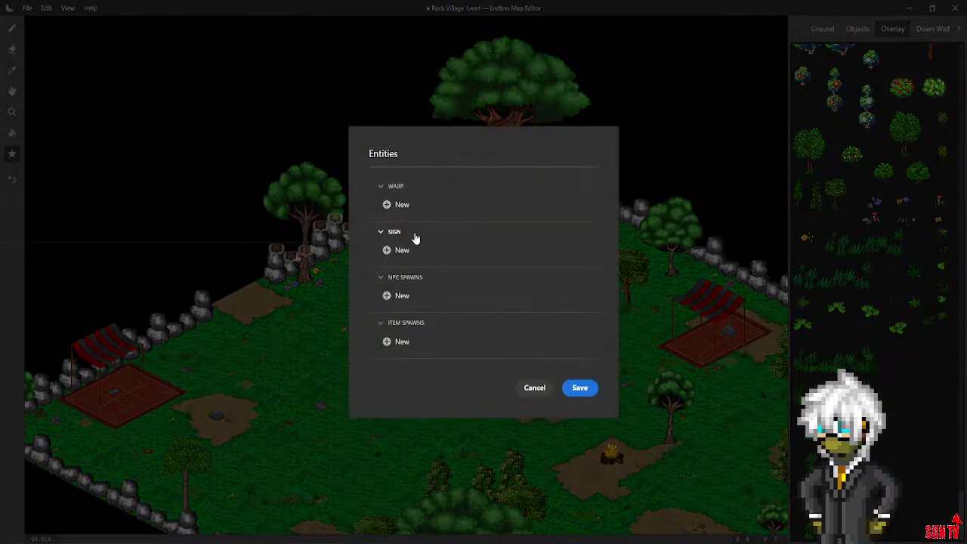
{"action": "left_click", "coordinate": [395, 250]}
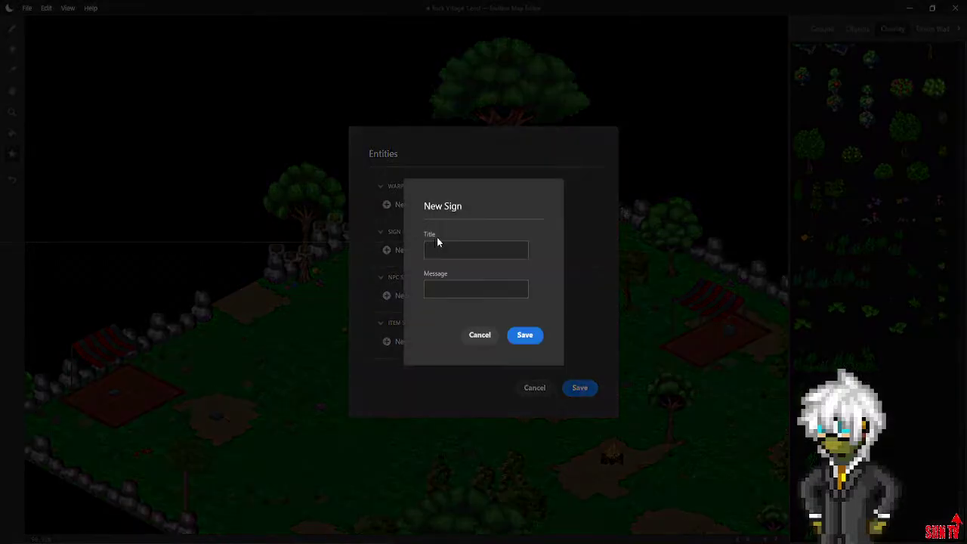
{"action": "left_click", "coordinate": [442, 247]}
{"action": "type", "text": "One Stone"}
{"action": "left_click", "coordinate": [438, 292]}
{"action": "type", "text": "Killed"}
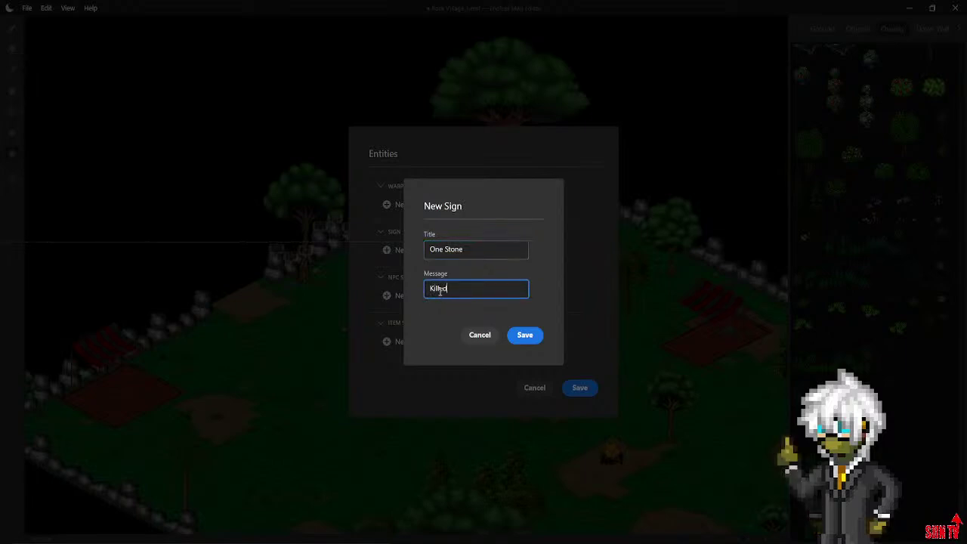
{"action": "type", "text": " two bir"}
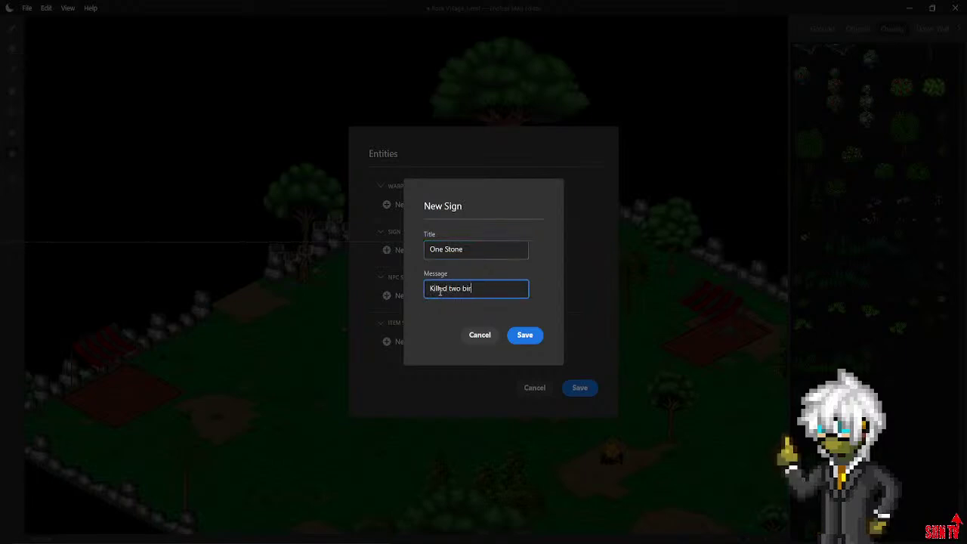
{"action": "type", "text": "ds yesterday "}
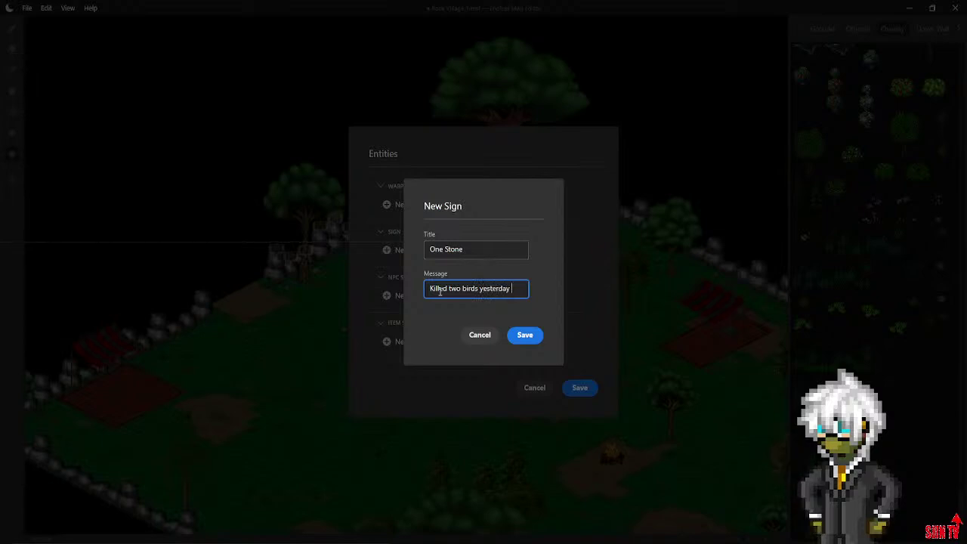
{"action": "type", "text": "!"}
{"action": "left_click", "coordinate": [524, 337]}
{"action": "left_click", "coordinate": [580, 391]}
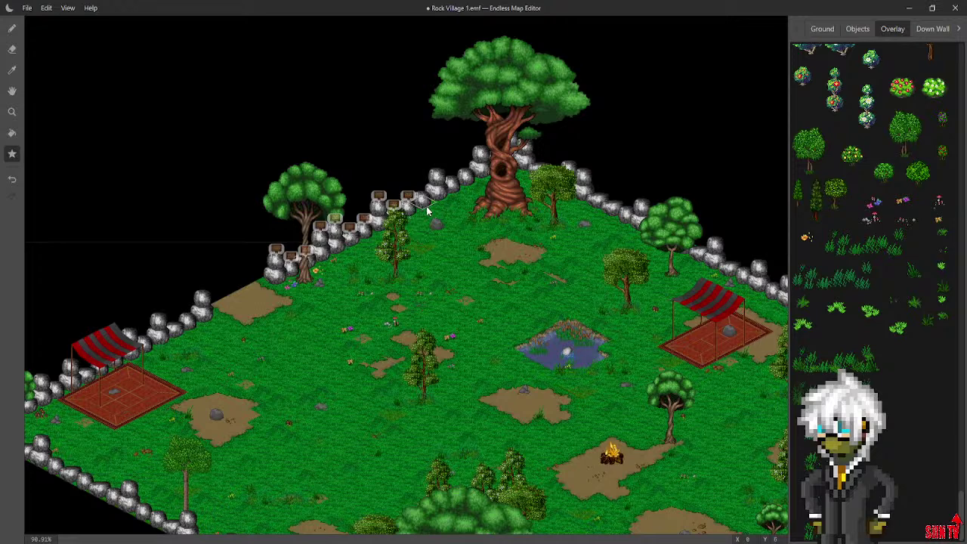
Start a new sign titled "A Hopeful Rock" on the wall rock immediately northeast of the One Stone sign
{"action": "left_click", "coordinate": [426, 206]}
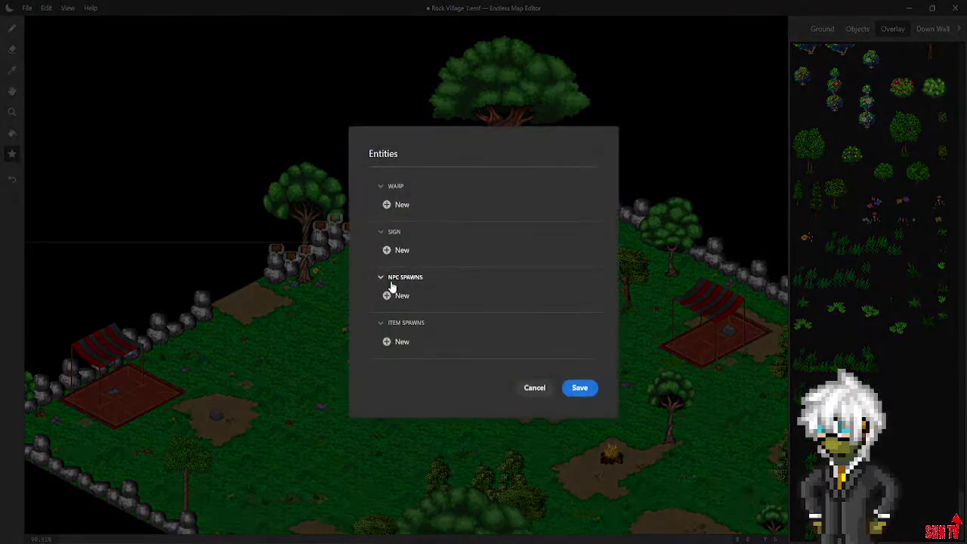
{"action": "left_click", "coordinate": [399, 252]}
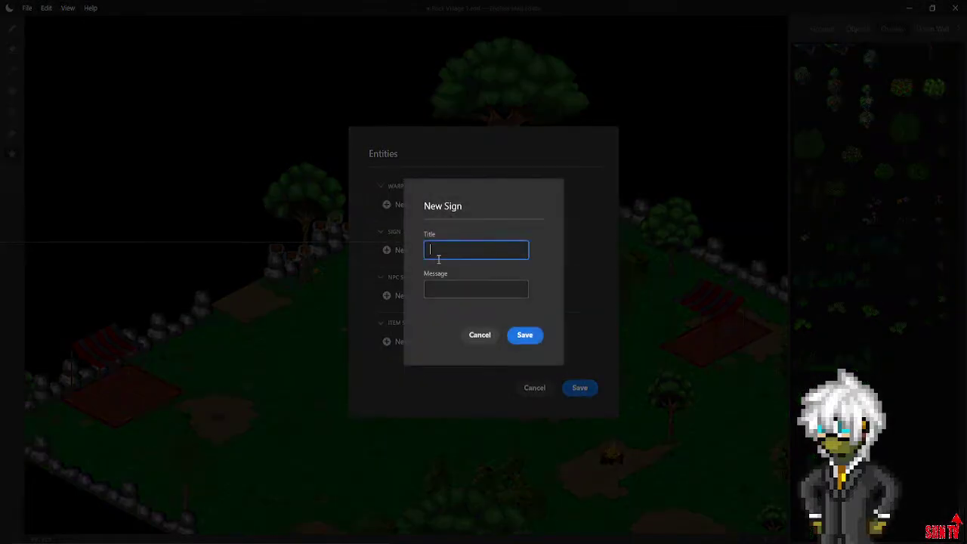
{"action": "type", "text": "A Hopeful Rock"}
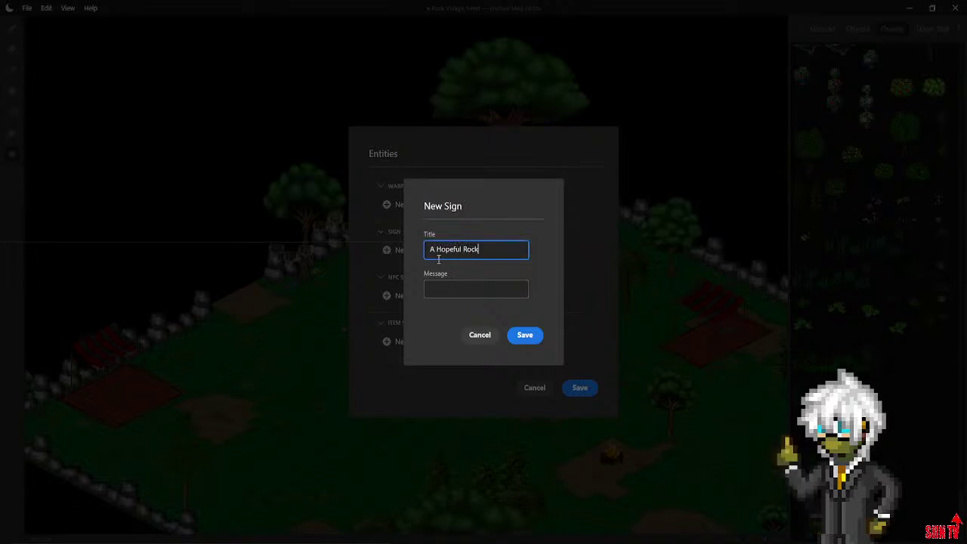
Write the new sign's message "One day when I'm older I want to be thrown as a weapon."
{"action": "left_click", "coordinate": [465, 285]}
{"action": "type", "text": "One day"}
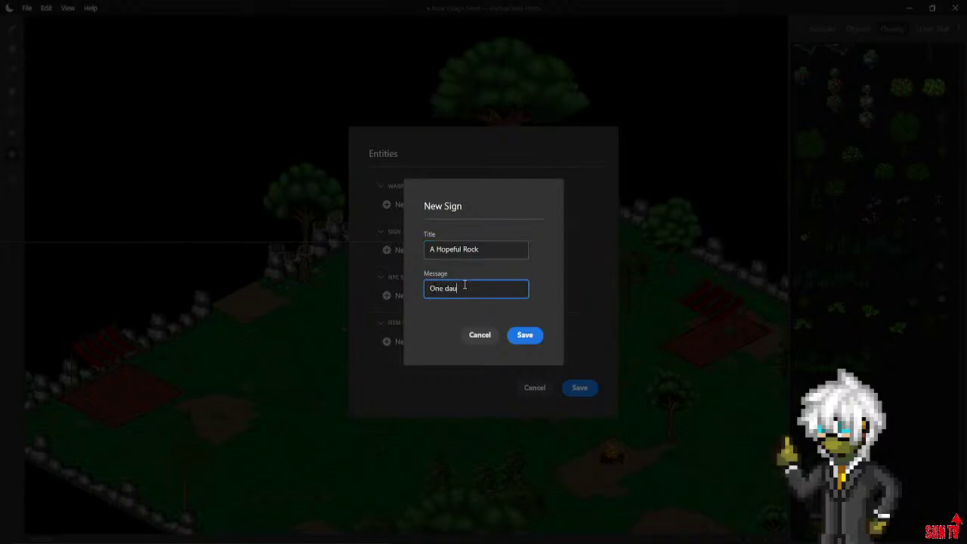
{"action": "type", "text": " w"}
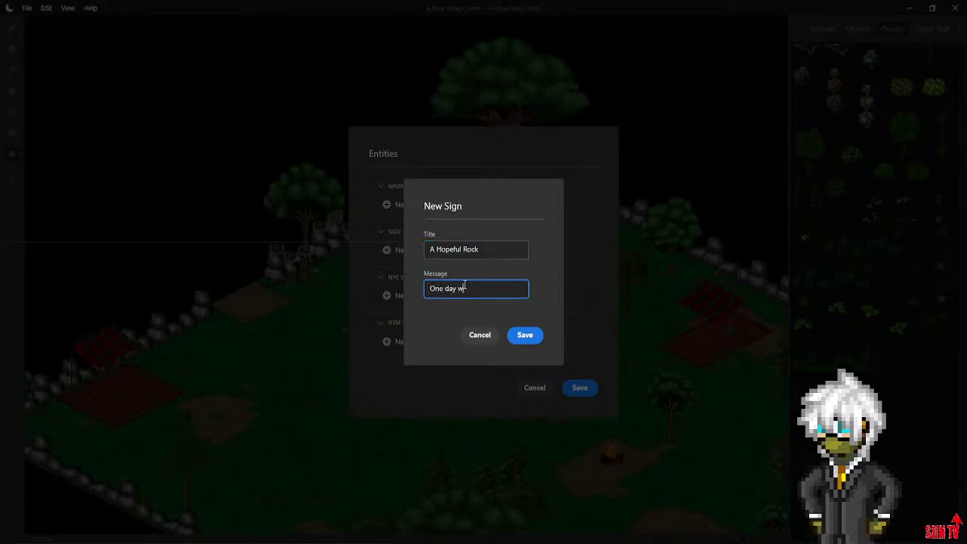
{"action": "type", "text": "hen I'm older I want to be tow"}
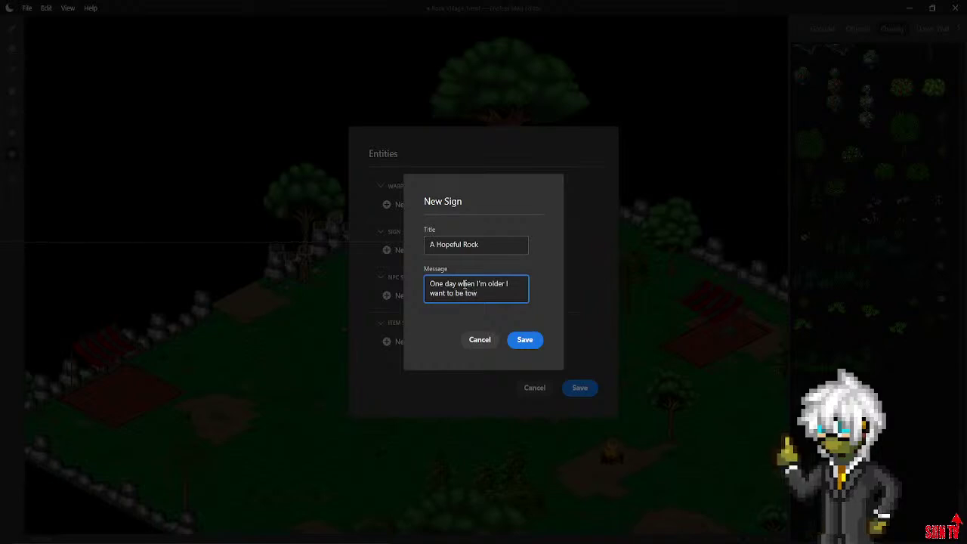
{"action": "key", "text": "BackSpace"}
{"action": "key", "text": "BackSpace"}
{"action": "type", "text": "h"}
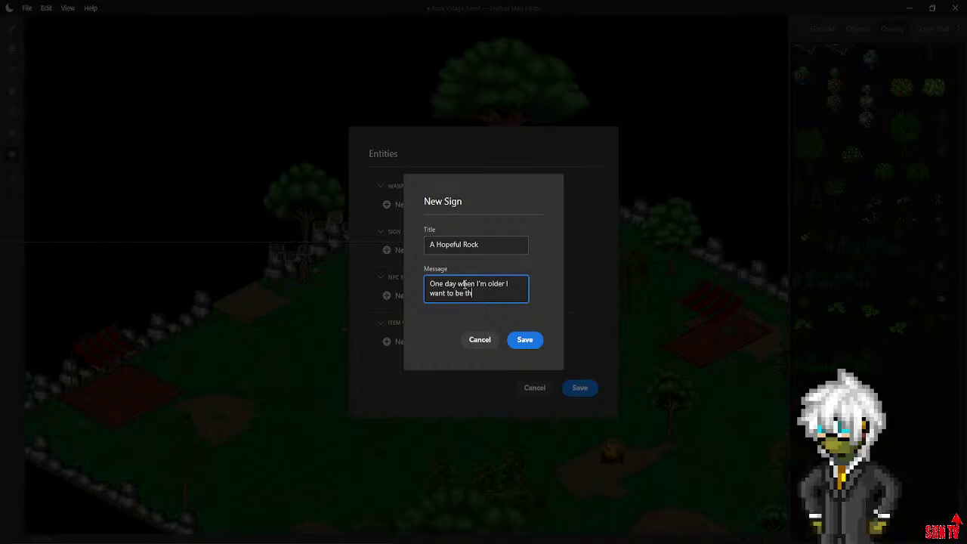
{"action": "type", "text": "rown as a weapon."}
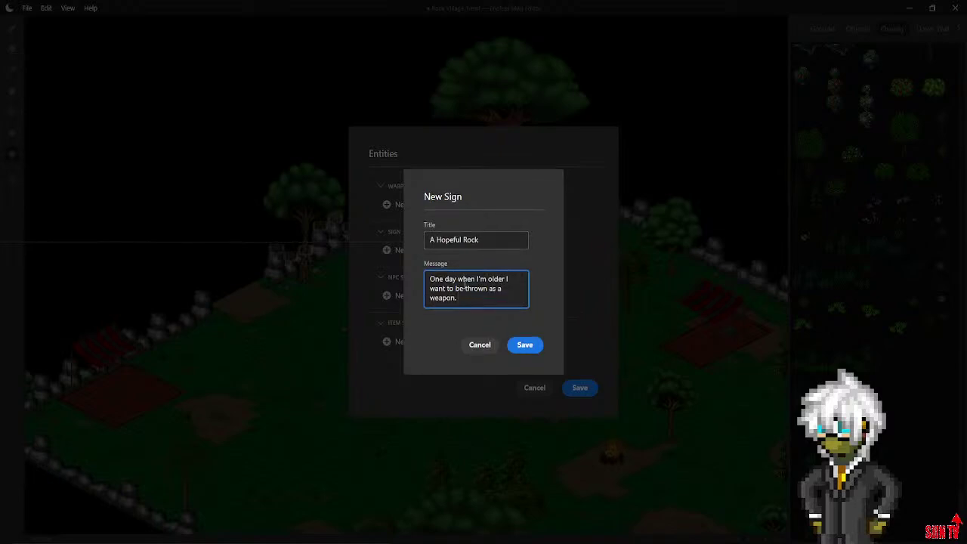
Save the "A Hopeful Rock" sign with the message "One day when I'm older I want to be thrown as a weapon."
{"action": "left_click", "coordinate": [540, 349]}
{"action": "left_click", "coordinate": [578, 389]}
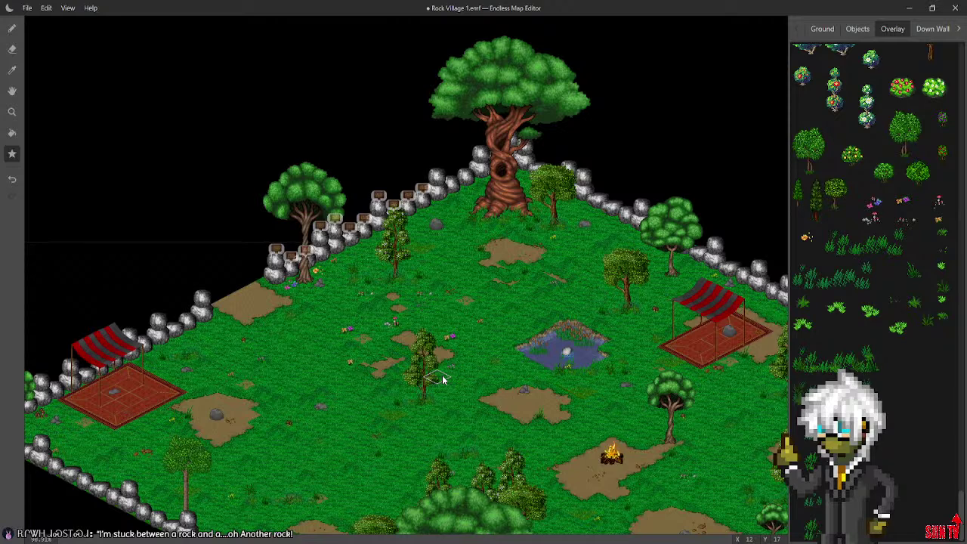
Add a new sign titled "Roxann" on a boundary rock between the existing signs and the large tree at the far corner
{"action": "scroll", "coordinate": [446, 354], "scroll_direction": "up", "scroll_amount": 3}
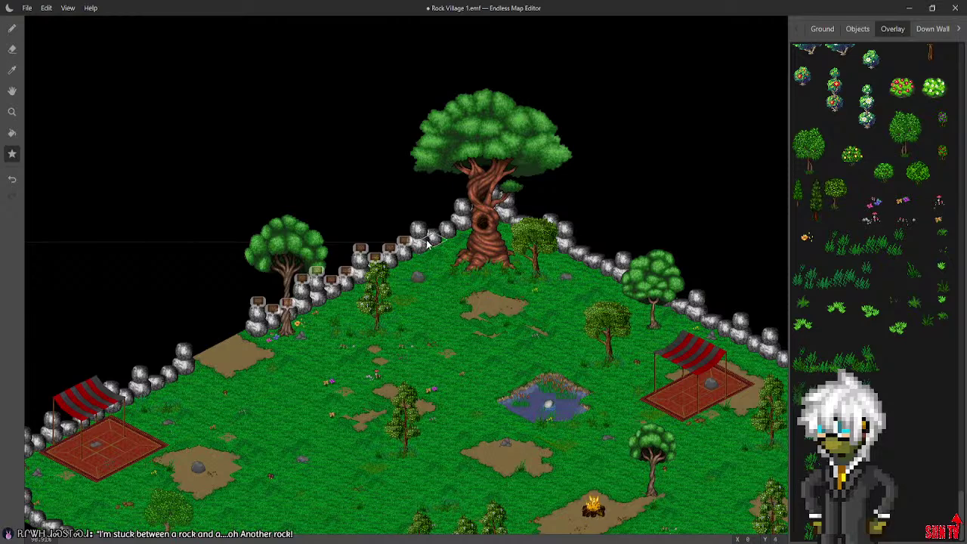
{"action": "left_click", "coordinate": [427, 241]}
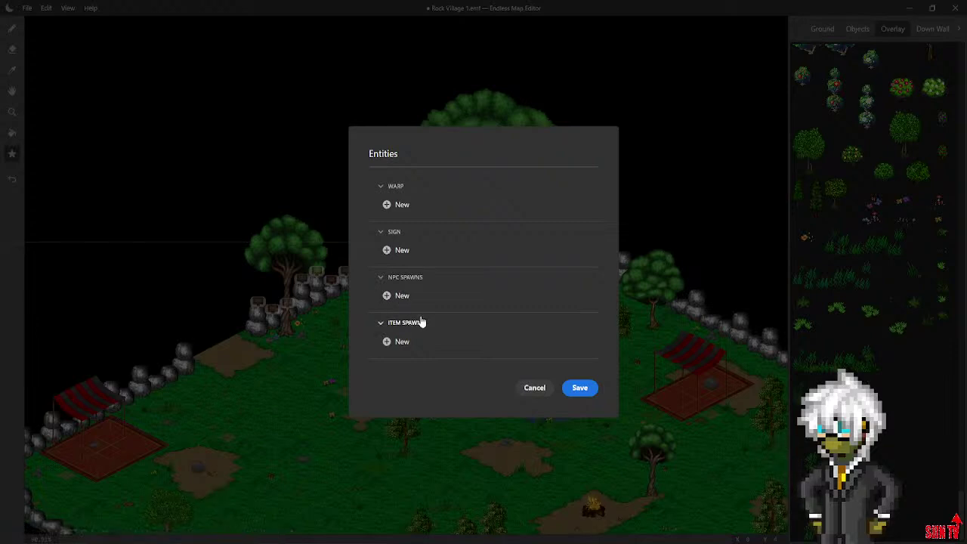
{"action": "left_click", "coordinate": [402, 251]}
{"action": "left_click", "coordinate": [465, 254]}
{"action": "type", "text": "A"}
{"action": "key", "text": "BackSpace"}
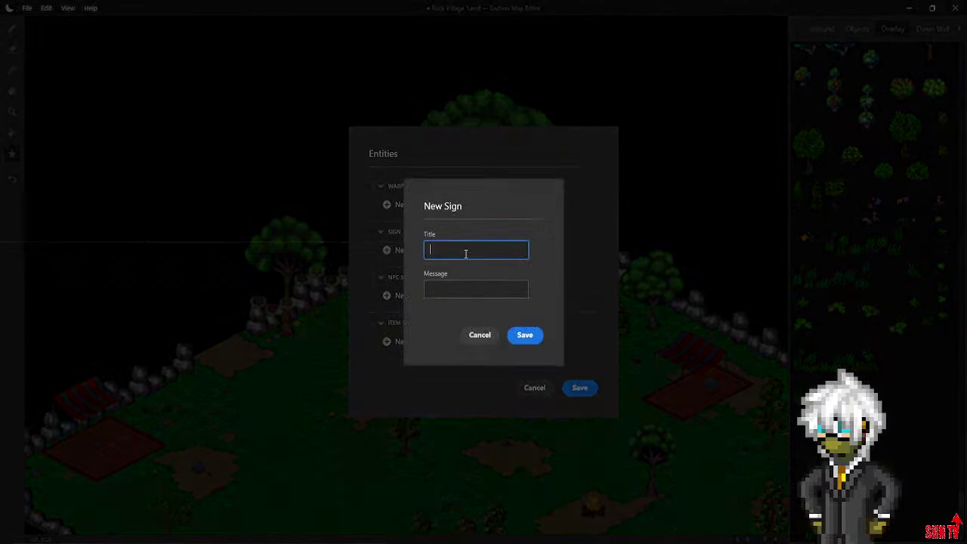
{"action": "type", "text": "Sad"}
{"action": "key", "text": "BackSpace"}
{"action": "key", "text": "BackSpace"}
{"action": "type", "text": "Roc"}
{"action": "type", "text": "ann"}
{"action": "left_click", "coordinate": [510, 289]}
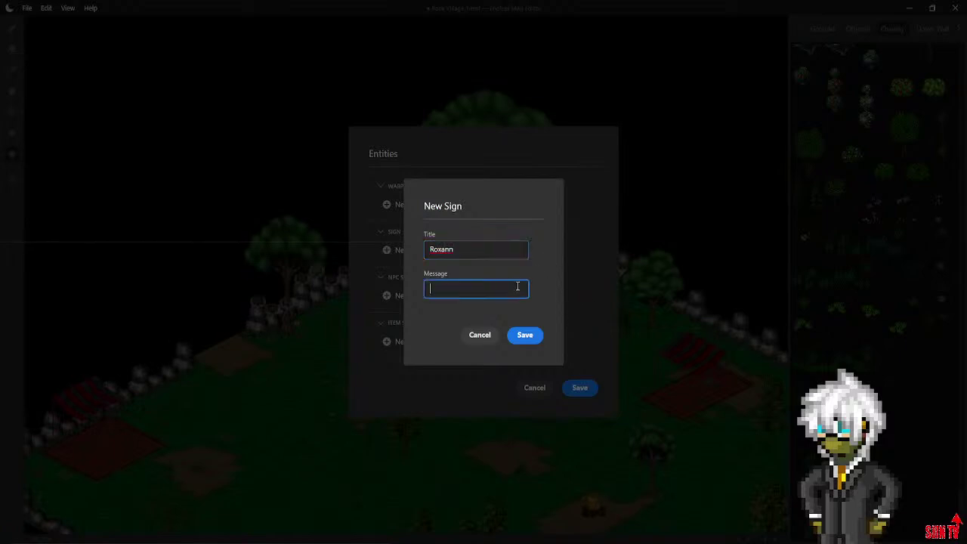
Enter the sign message "I'm between a rock and... Another one." and save the sign to the tile
{"action": "type", "text": "I'm between a rock and... Another "}
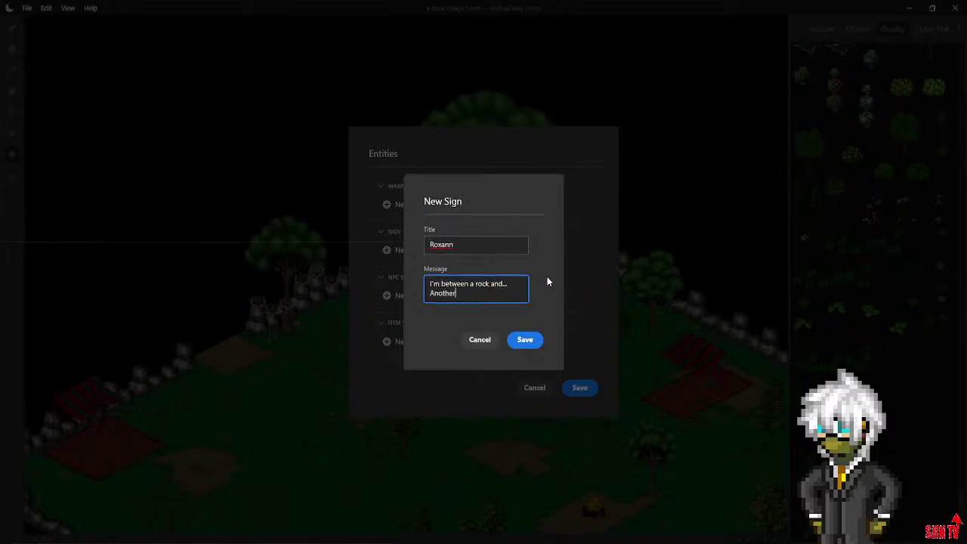
{"action": "type", "text": "one."}
{"action": "left_click", "coordinate": [525, 339]}
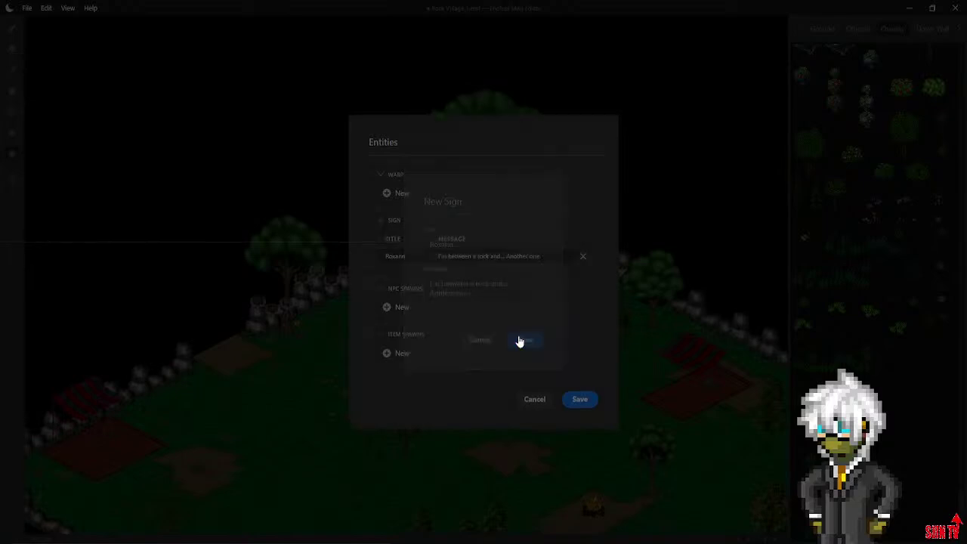
{"action": "left_click", "coordinate": [578, 407]}
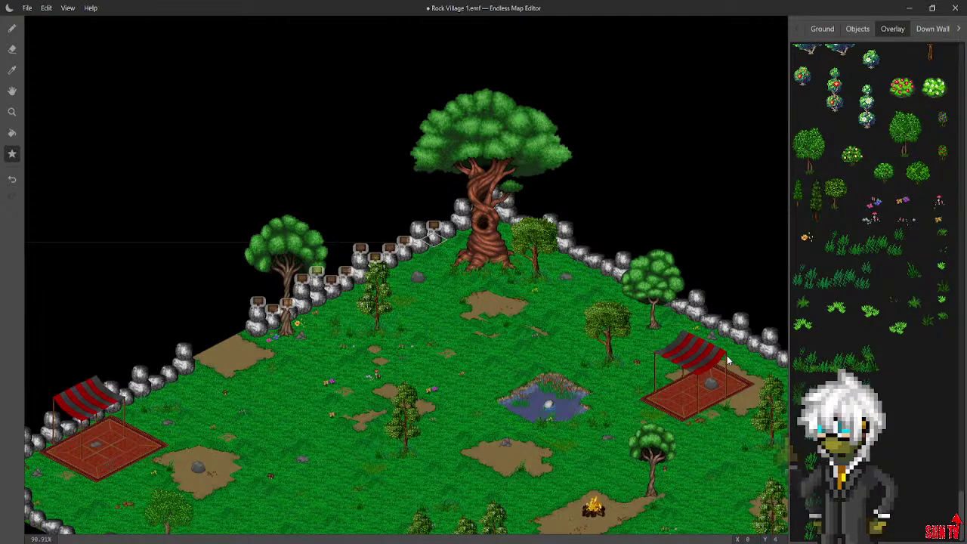
Add a new sign titled "A Rock On A Mission" on the boundary rock just before the sign nearest the large far-corner tree
{"action": "scroll", "coordinate": [690, 477], "scroll_direction": "down", "scroll_amount": 3}
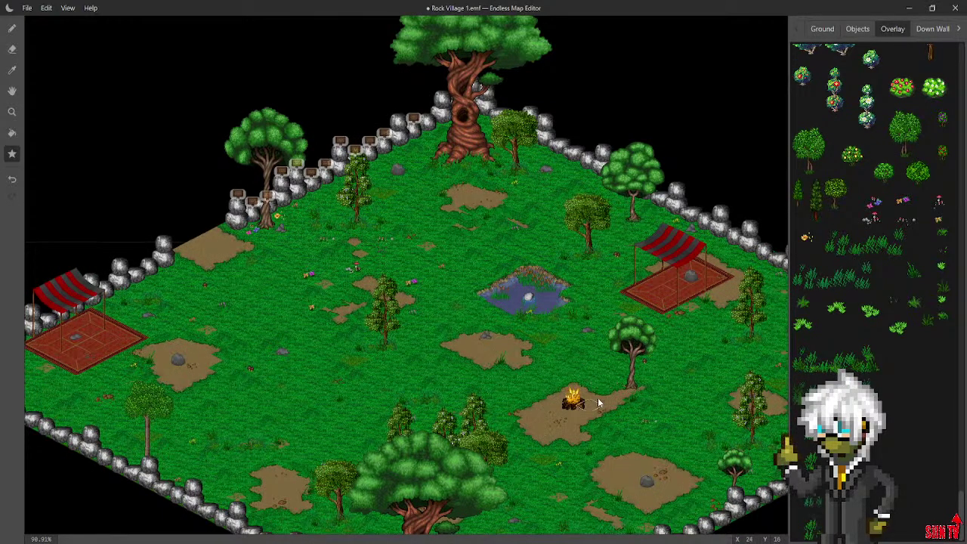
{"action": "middle_click_drag", "start_coordinate": [447, 393], "coordinate": [455, 474]}
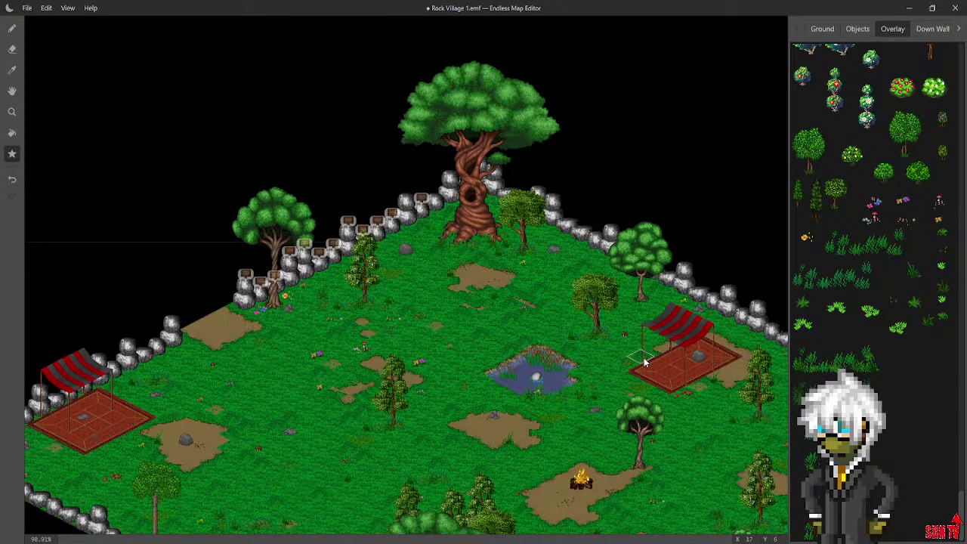
{"action": "left_click", "coordinate": [408, 223]}
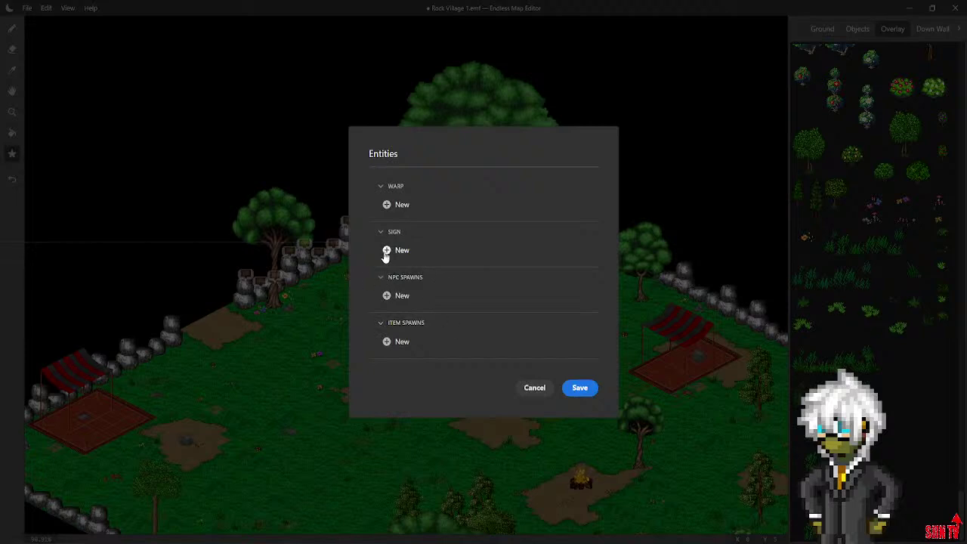
{"action": "left_click", "coordinate": [387, 251]}
{"action": "left_click", "coordinate": [445, 252]}
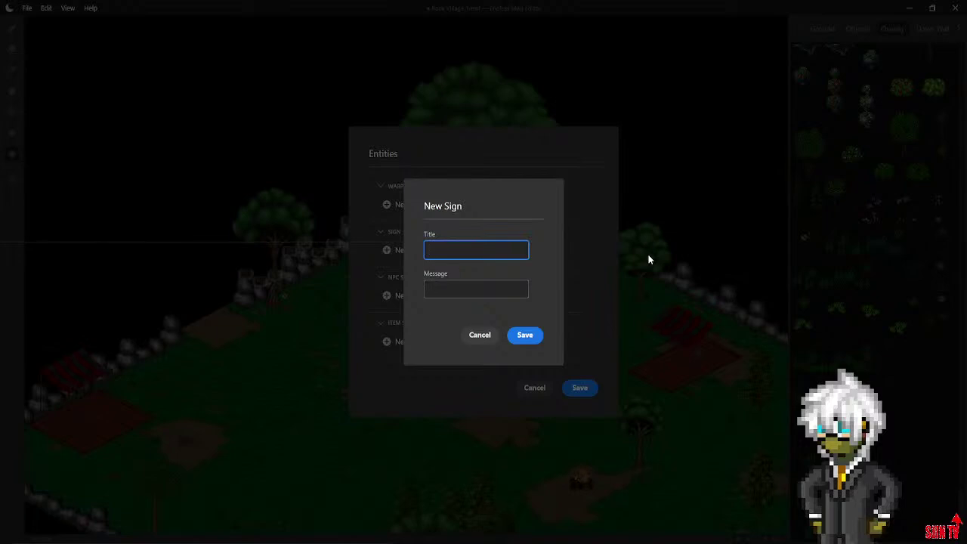
{"action": "type", "text": "Aspring"}
{"action": "key", "text": "BackSpace"}
{"action": "key", "text": "BackSpace"}
{"action": "key", "text": "BackSpace"}
{"action": "key", "text": "BackSpace"}
{"action": "key", "text": "BackSpace"}
{"action": "key", "text": "BackSpace"}
{"action": "type", "text": "Rock On A Mission"}
{"action": "left_click", "coordinate": [479, 289]}
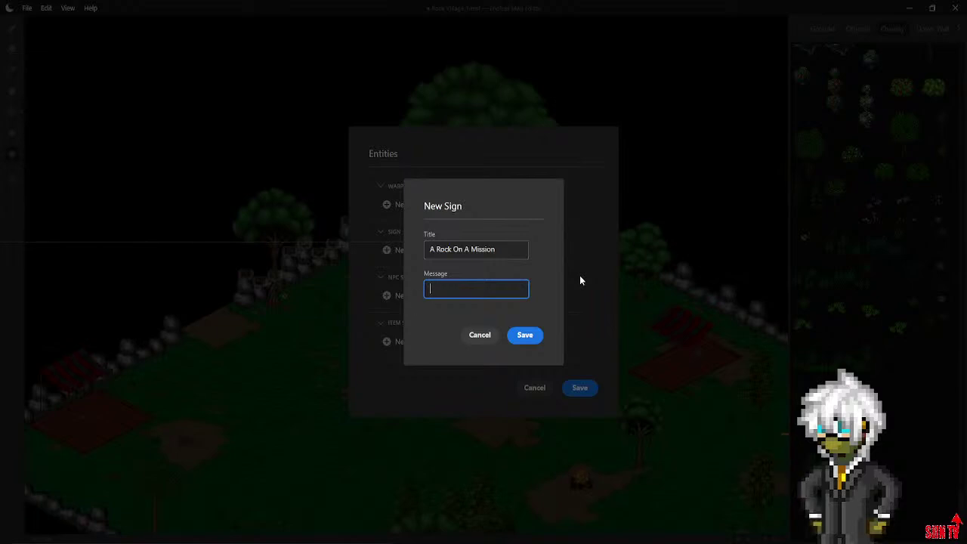
Enter the sign message "I wanna grow up to become a rock star! YEAH!" and save the sign to the tile
{"action": "type", "text": "I wanna "}
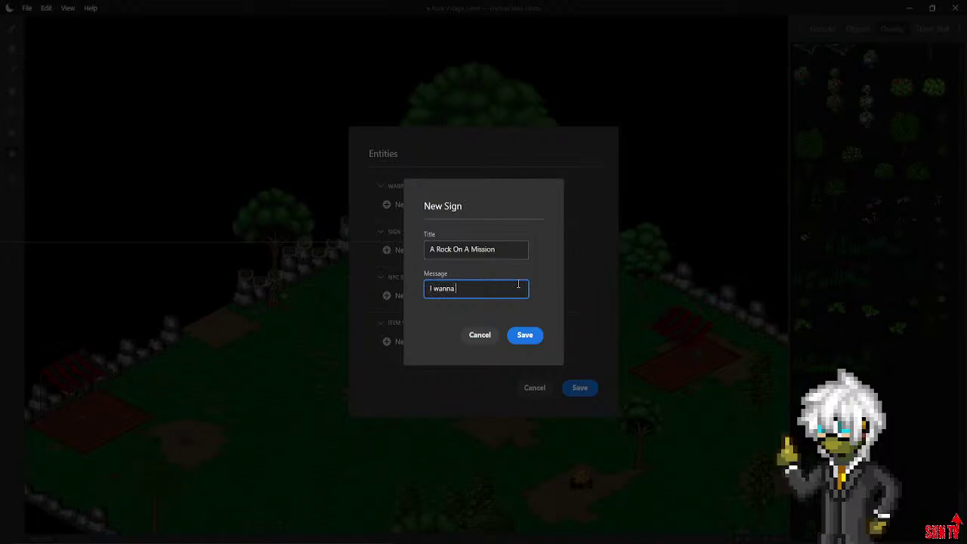
{"action": "type", "text": "grow up to become a rock s"}
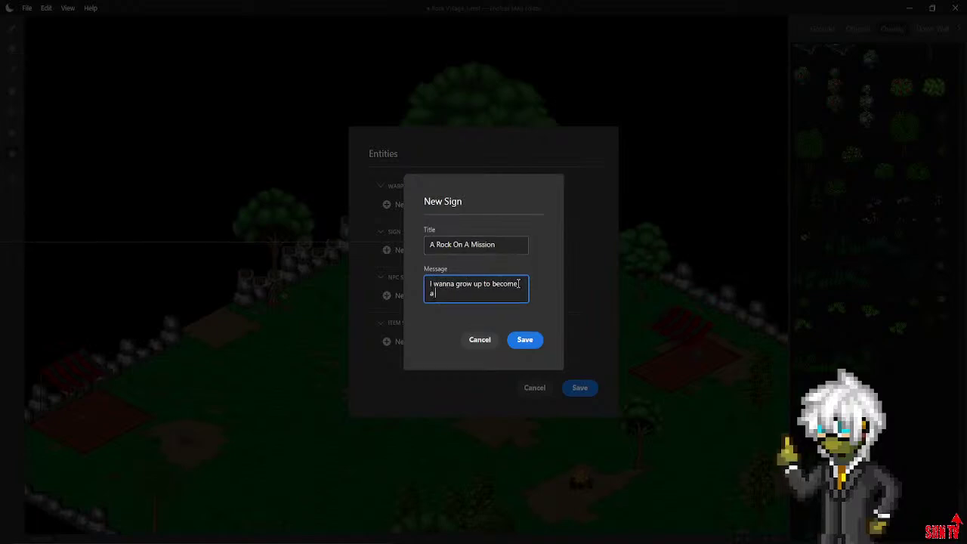
{"action": "type", "text": "tar!"}
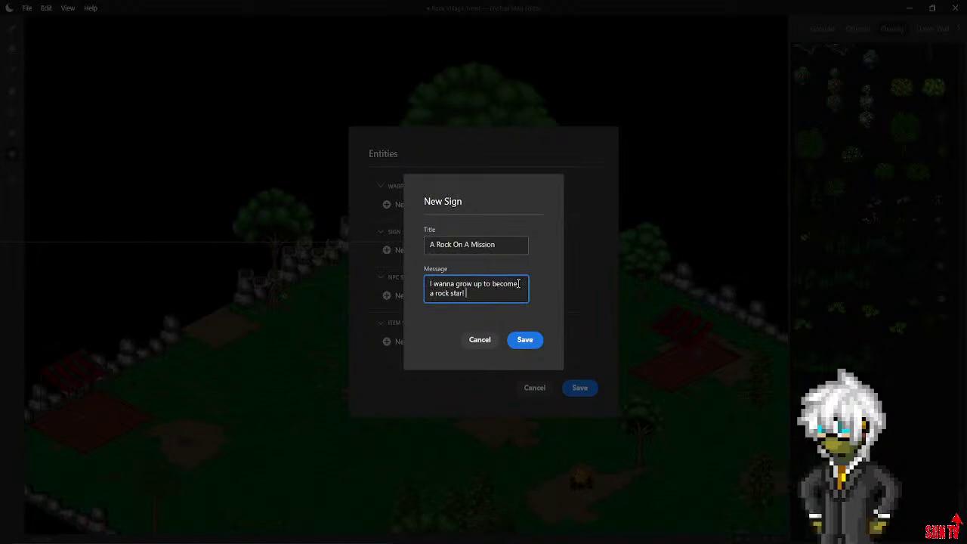
{"action": "type", "text": "Y"}
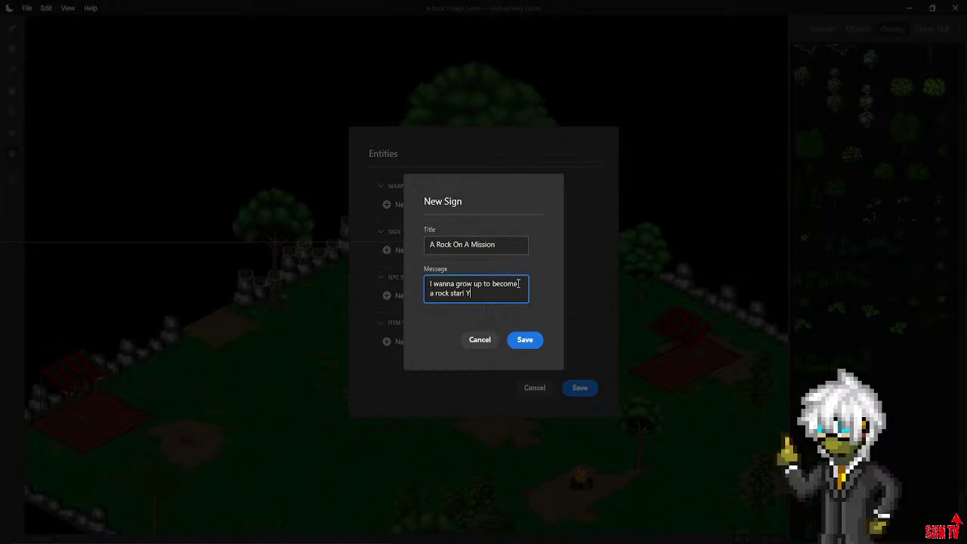
{"action": "type", "text": "EAH!"}
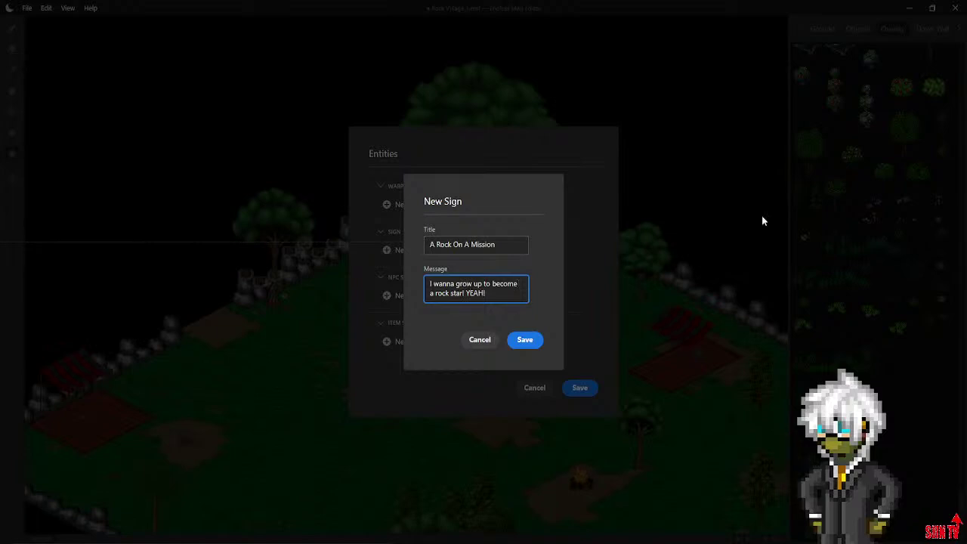
{"action": "left_click", "coordinate": [534, 340]}
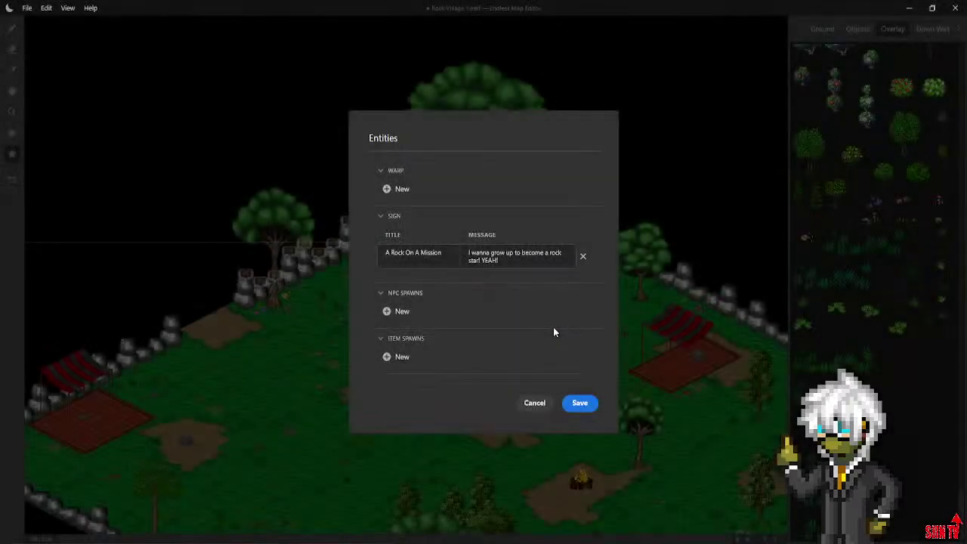
{"action": "left_click", "coordinate": [591, 409]}
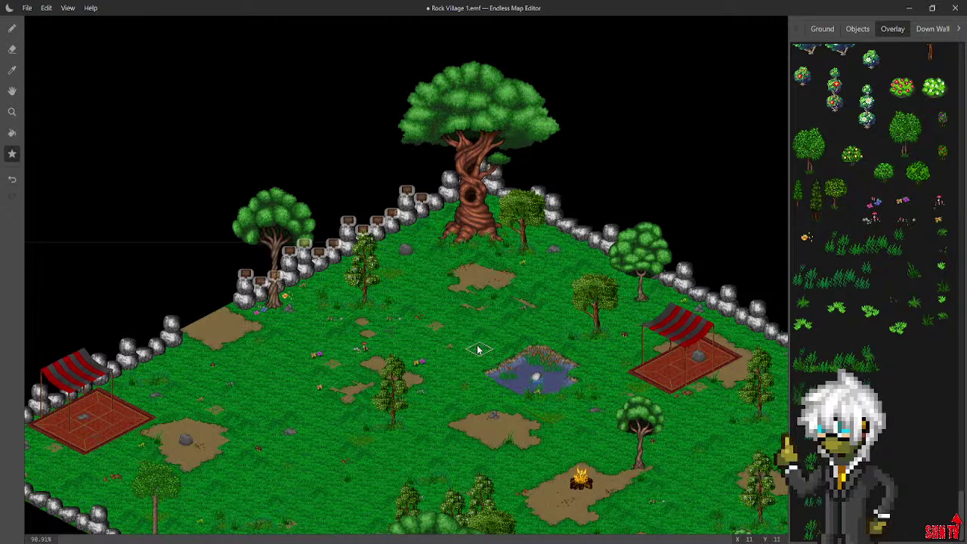
Switch from entity editing to the pencil tool with the shadow layer's graphics shown
{"action": "middle_click_drag", "start_coordinate": [477, 349], "coordinate": [499, 415]}
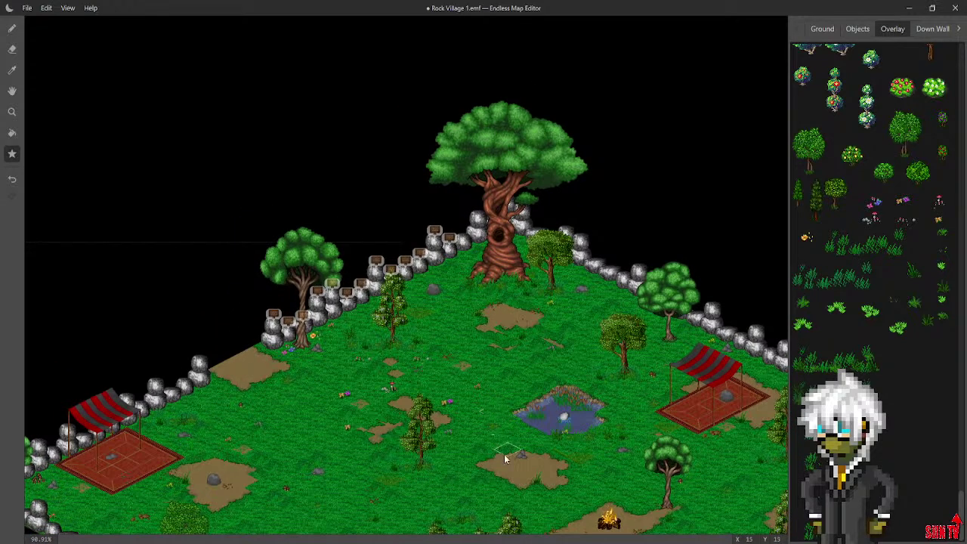
{"action": "middle_click_drag", "start_coordinate": [519, 481], "coordinate": [541, 411]}
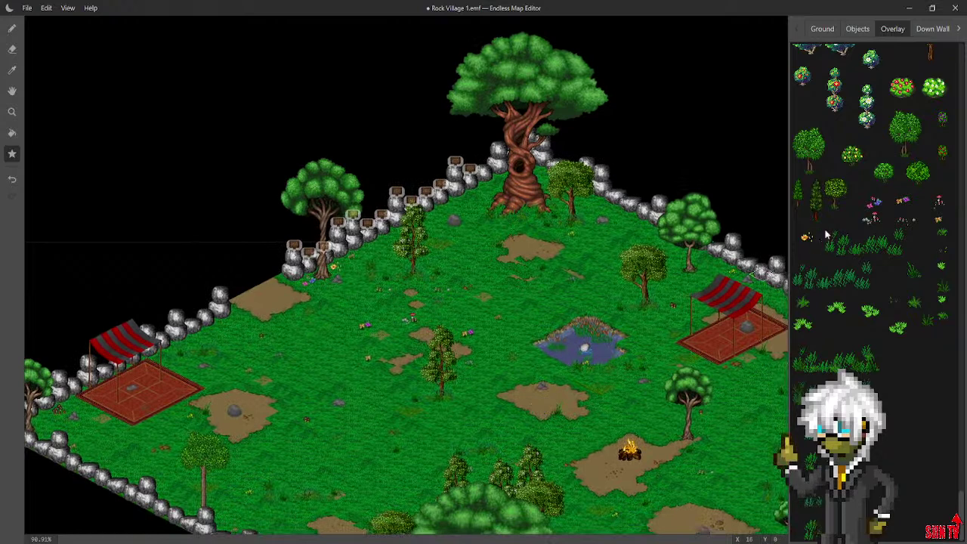
{"action": "left_click", "coordinate": [957, 29]}
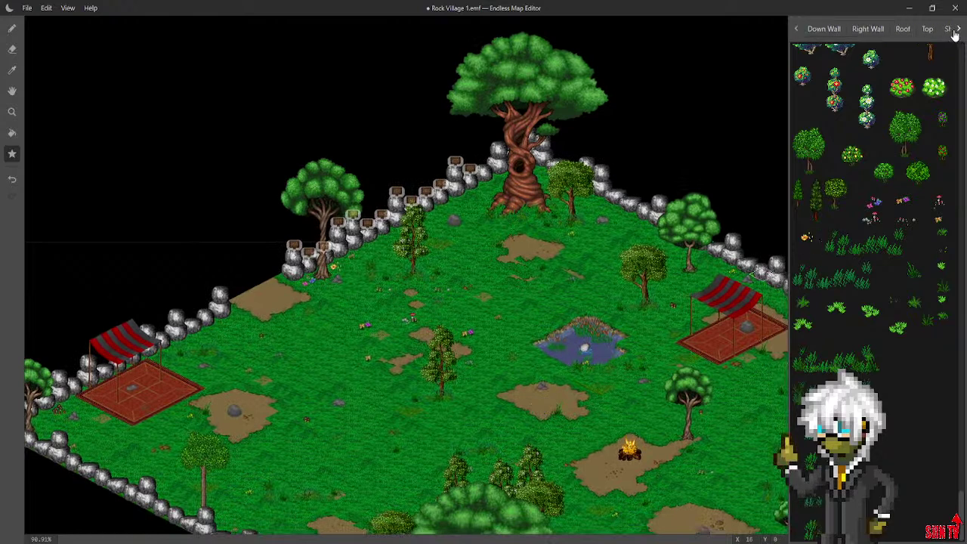
{"action": "left_click", "coordinate": [949, 30]}
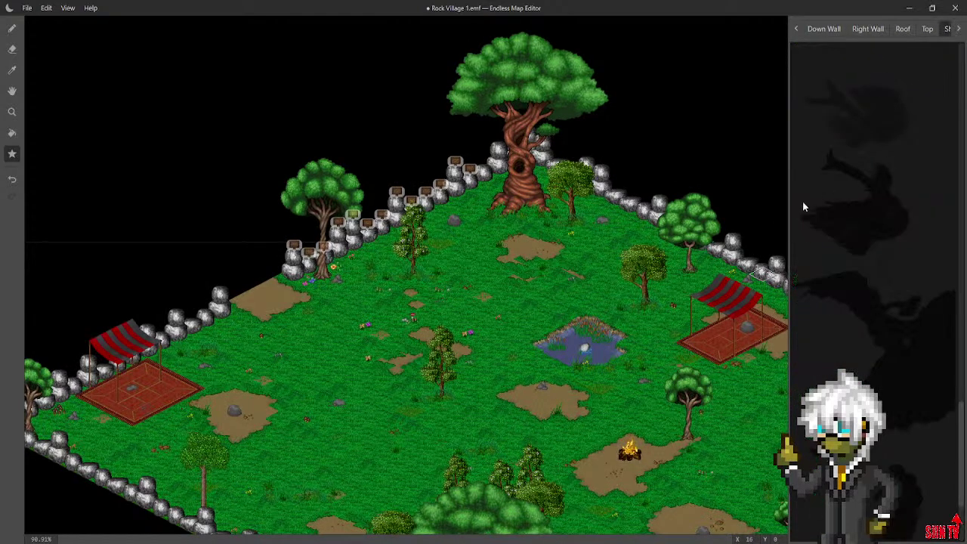
{"action": "middle_click_drag", "start_coordinate": [561, 194], "coordinate": [296, 264]}
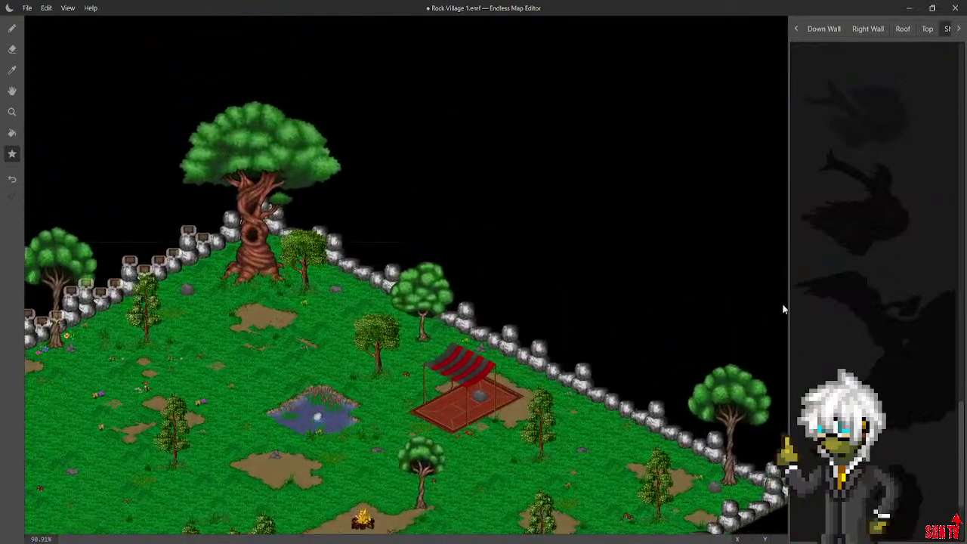
{"action": "left_click", "coordinate": [254, 283]}
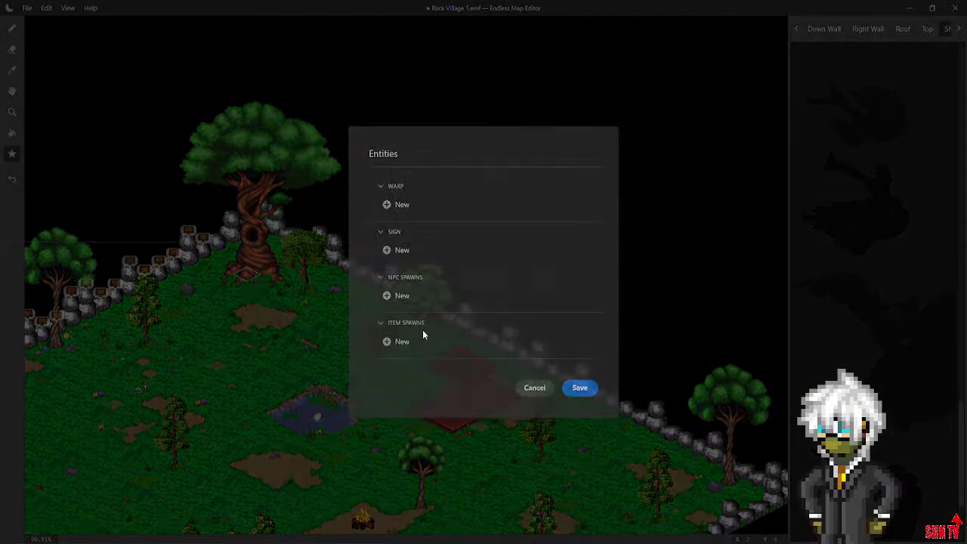
{"action": "left_click", "coordinate": [532, 389]}
{"action": "left_click", "coordinate": [13, 28]}
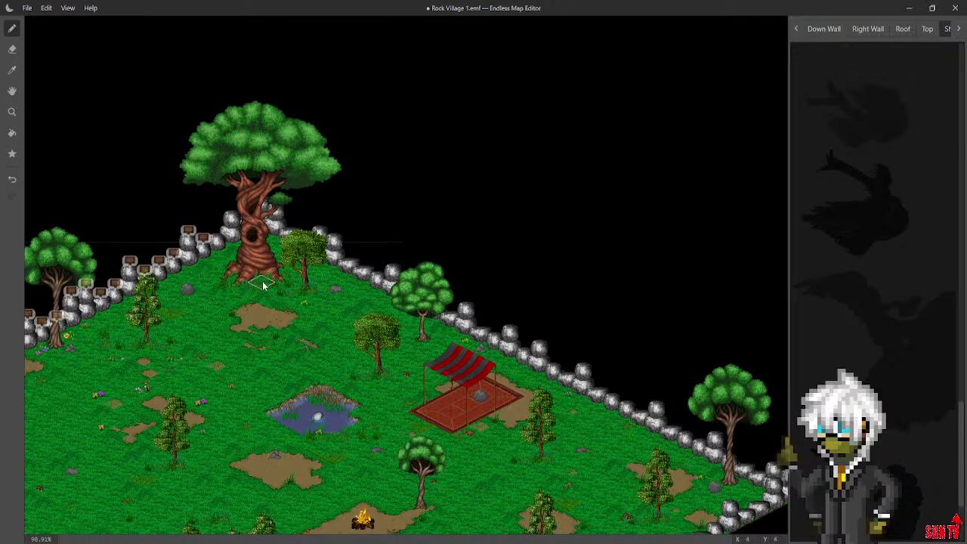
Undo the last tree shadow and place it again at the trunk of the large tree in the map's far corner
{"action": "mouse_move", "coordinate": [496, 407]}
{"action": "middle_mouse_down"}
{"action": "mouse_move", "coordinate": [520, 337]}
{"action": "mouse_move", "coordinate": [781, 94]}
{"action": "middle_mouse_up"}
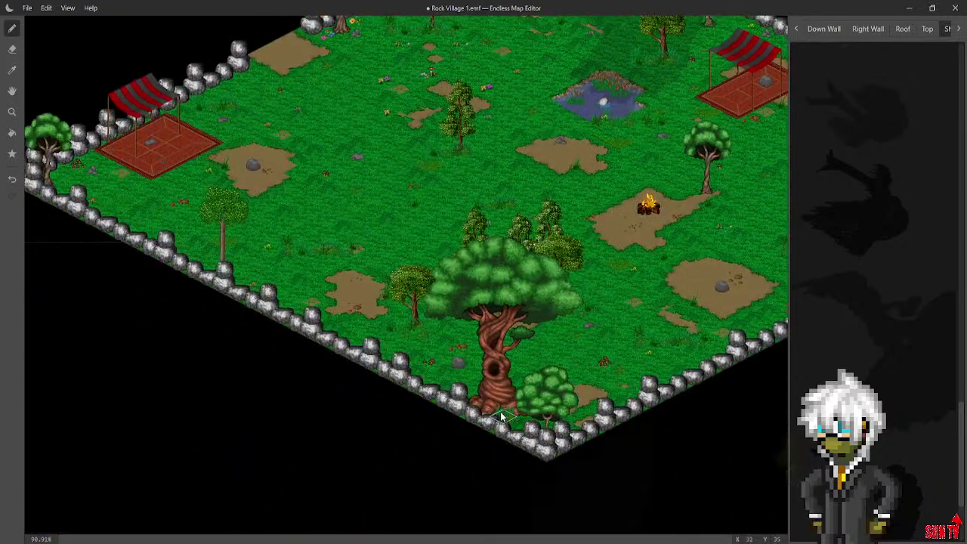
{"action": "middle_click_drag", "start_coordinate": [493, 237], "coordinate": [550, 327]}
{"action": "scroll", "coordinate": [928, 285], "scroll_direction": "up", "scroll_amount": 5}
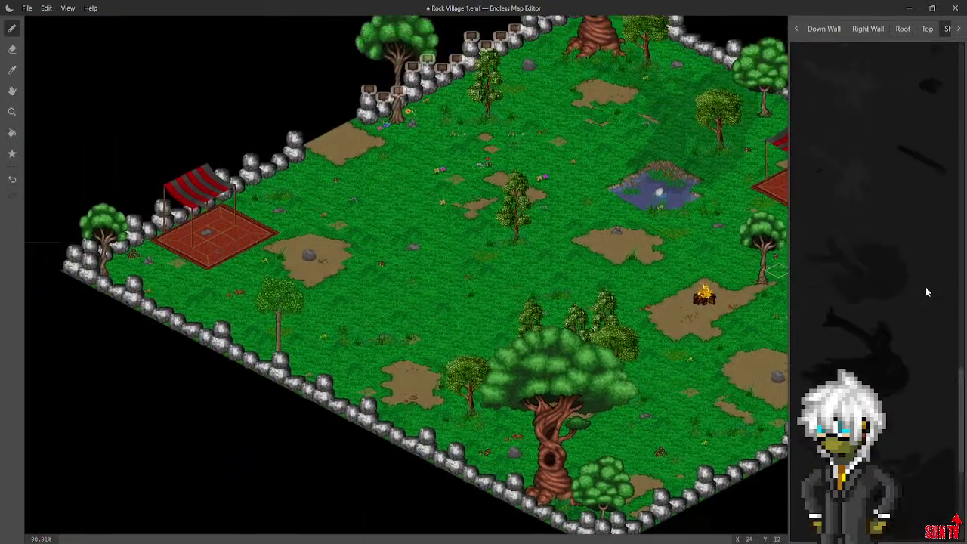
{"action": "scroll", "coordinate": [927, 286], "scroll_direction": "up", "scroll_amount": 2}
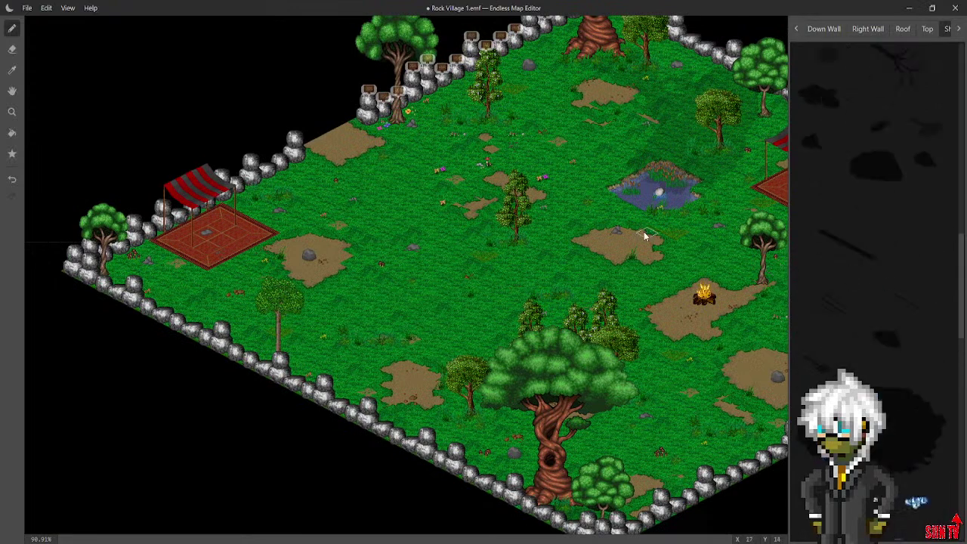
{"action": "middle_click_drag", "start_coordinate": [745, 212], "coordinate": [654, 348]}
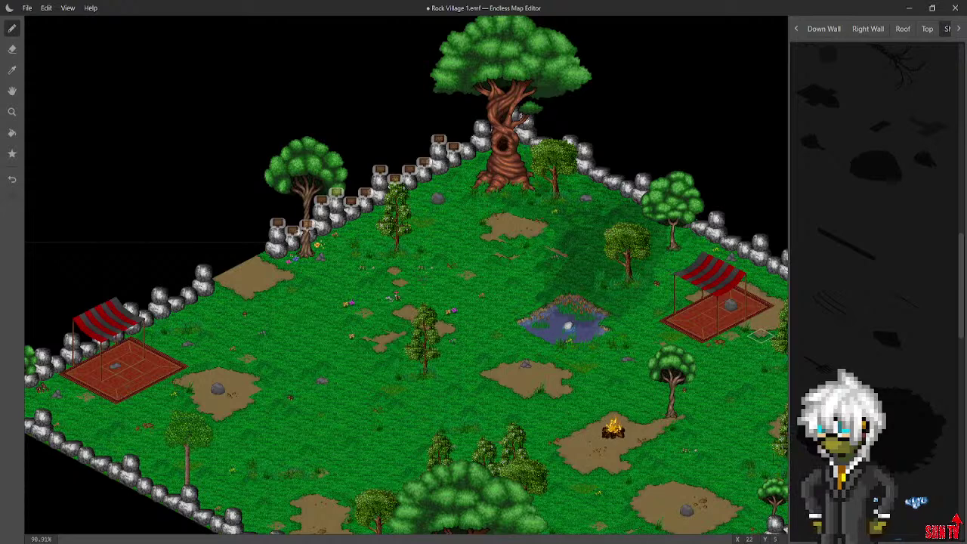
{"action": "key", "text": "ctrl+z"}
{"action": "left_click", "coordinate": [500, 140]}
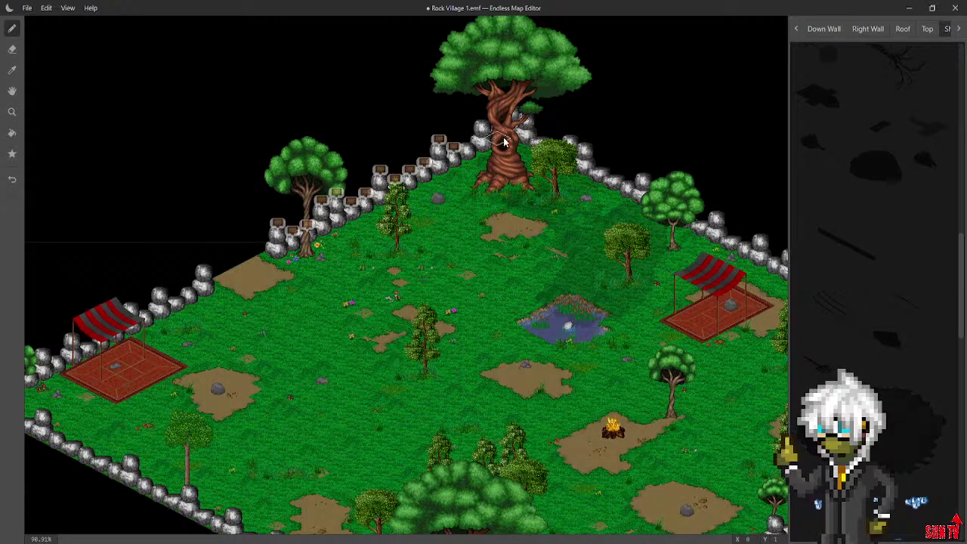
Place a tree shadow at the trunk of the tree standing among the signs along the boundary wall
{"action": "middle_click_drag", "start_coordinate": [466, 231], "coordinate": [239, 83]}
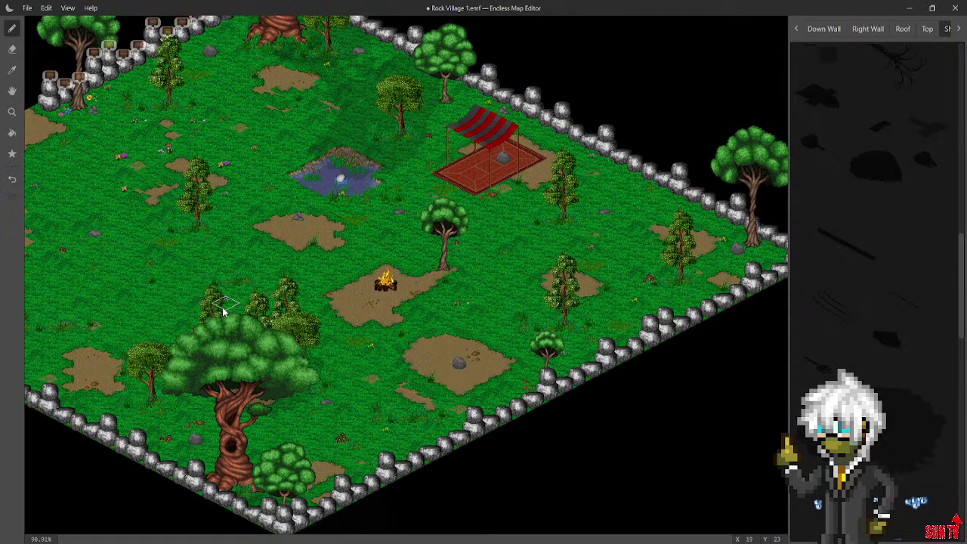
{"action": "middle_click_drag", "start_coordinate": [400, 302], "coordinate": [371, 368]}
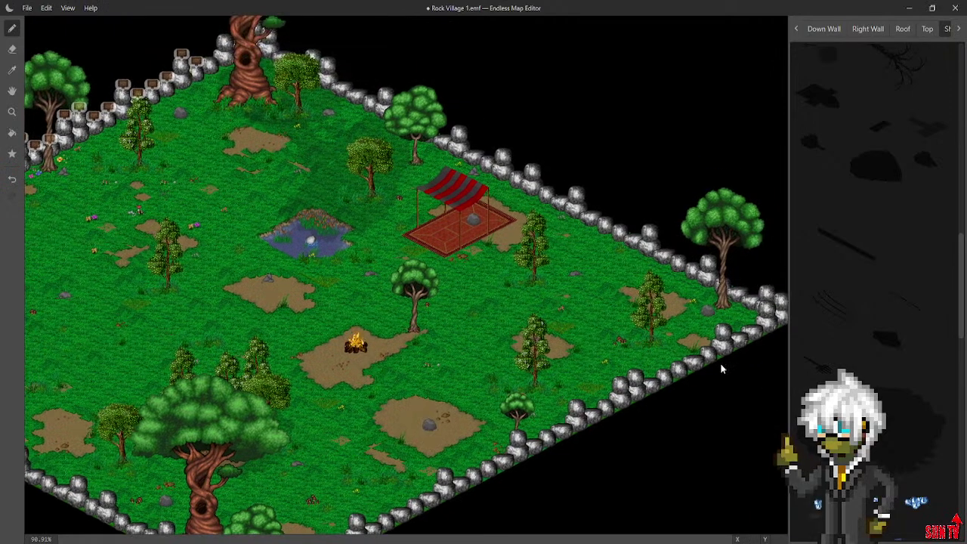
{"action": "scroll", "coordinate": [826, 376], "scroll_direction": "up", "scroll_amount": 5}
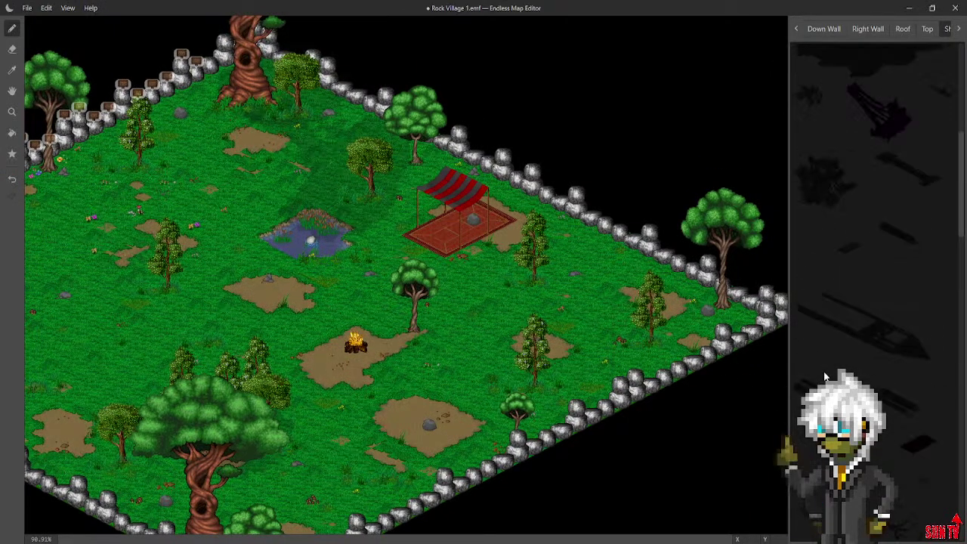
{"action": "scroll", "coordinate": [827, 377], "scroll_direction": "up", "scroll_amount": 4}
{"action": "scroll", "coordinate": [848, 361], "scroll_direction": "down", "scroll_amount": 10}
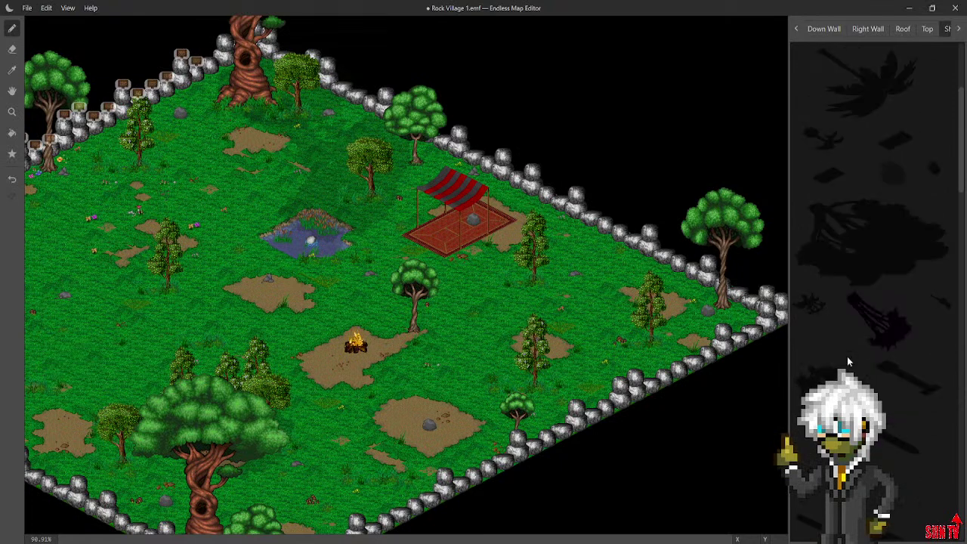
{"action": "scroll", "coordinate": [848, 361], "scroll_direction": "down", "scroll_amount": 5}
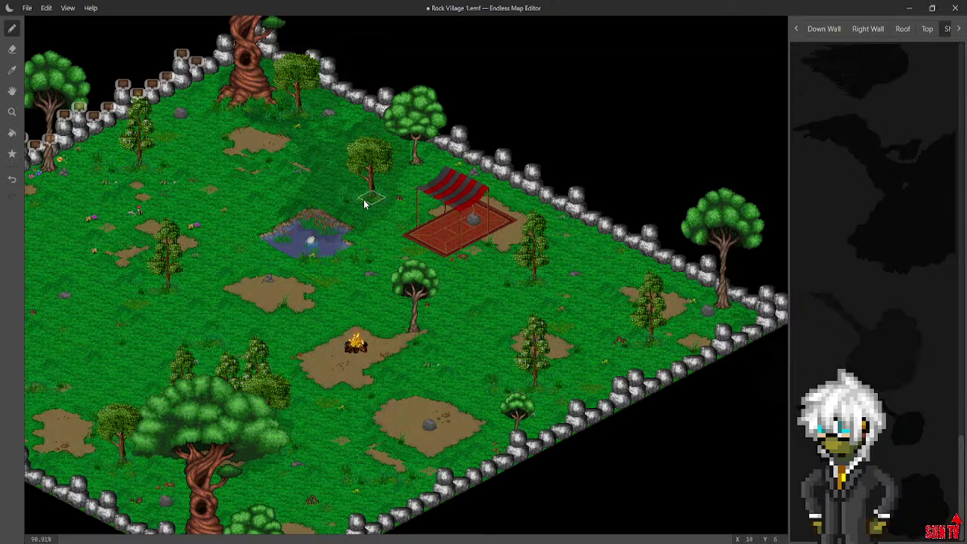
{"action": "middle_click_drag", "start_coordinate": [323, 200], "coordinate": [614, 145]}
{"action": "left_click", "coordinate": [348, 113]}
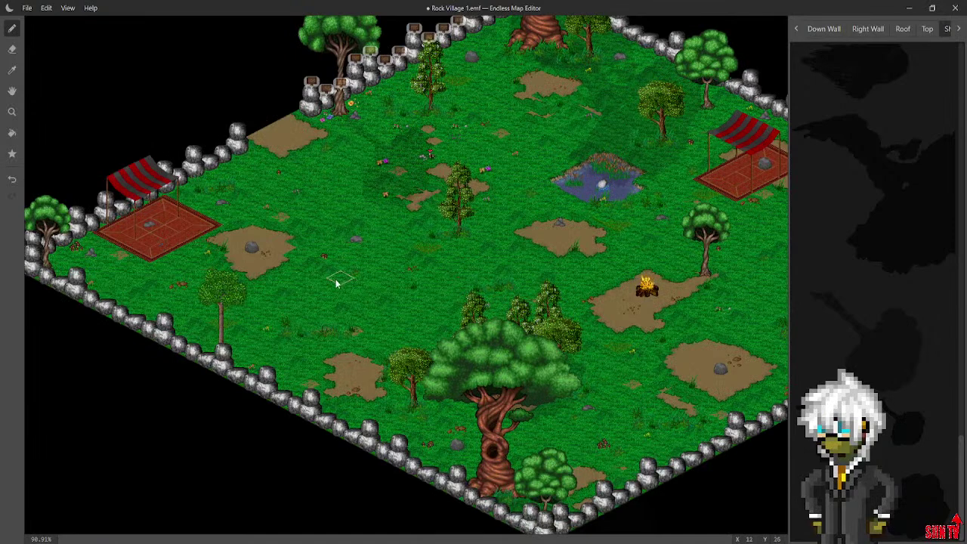
Undo the shadow at the tree beside the campfire and place it again just off the trunk
{"action": "middle_click_drag", "start_coordinate": [421, 271], "coordinate": [222, 274]}
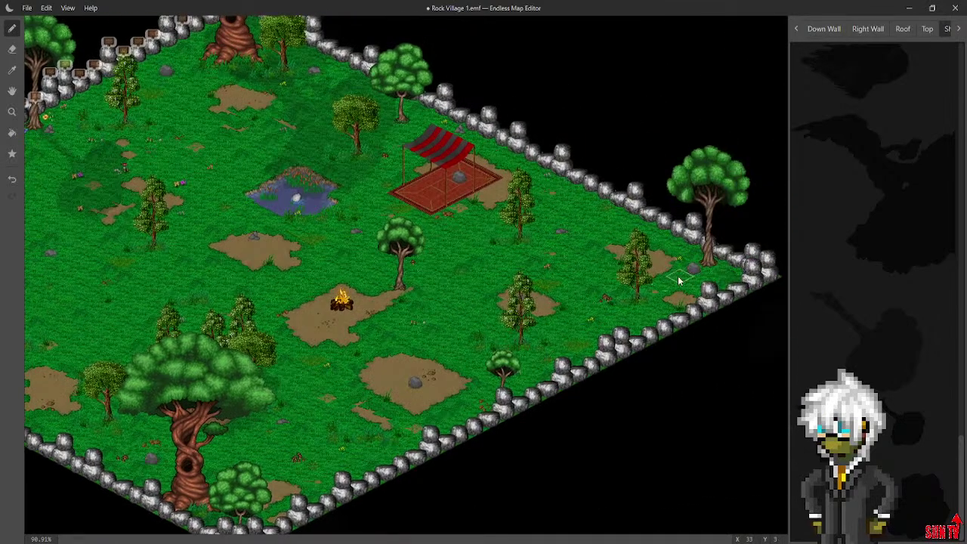
{"action": "scroll", "coordinate": [868, 358], "scroll_direction": "up", "scroll_amount": 5}
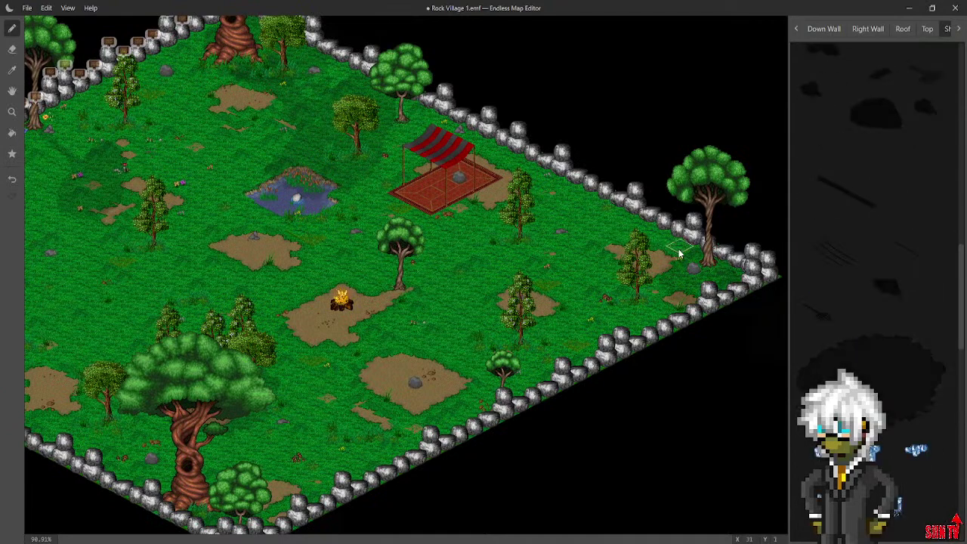
{"action": "middle_click_drag", "start_coordinate": [417, 313], "coordinate": [765, 240]}
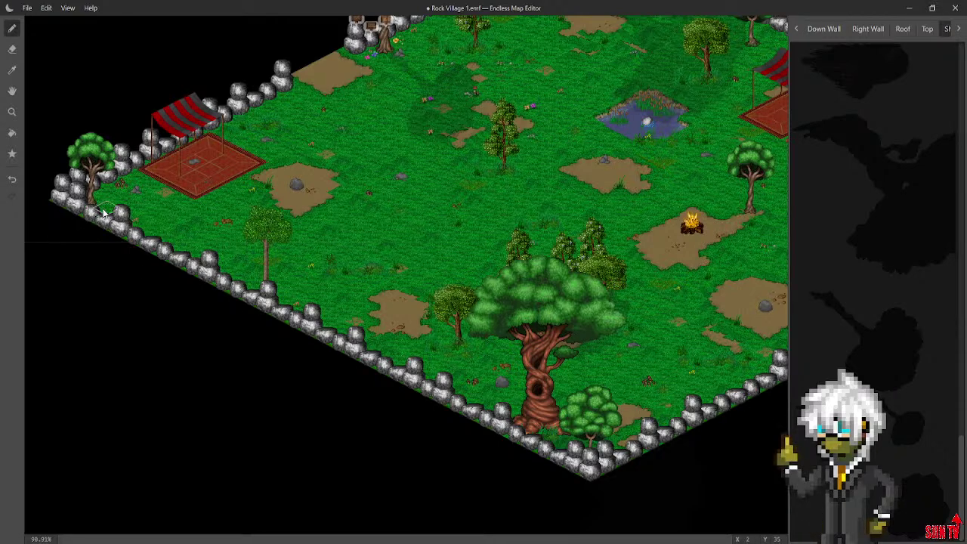
{"action": "mouse_move", "coordinate": [288, 219]}
{"action": "middle_mouse_down"}
{"action": "mouse_move", "coordinate": [233, 322]}
{"action": "mouse_move", "coordinate": [241, 317]}
{"action": "middle_mouse_up"}
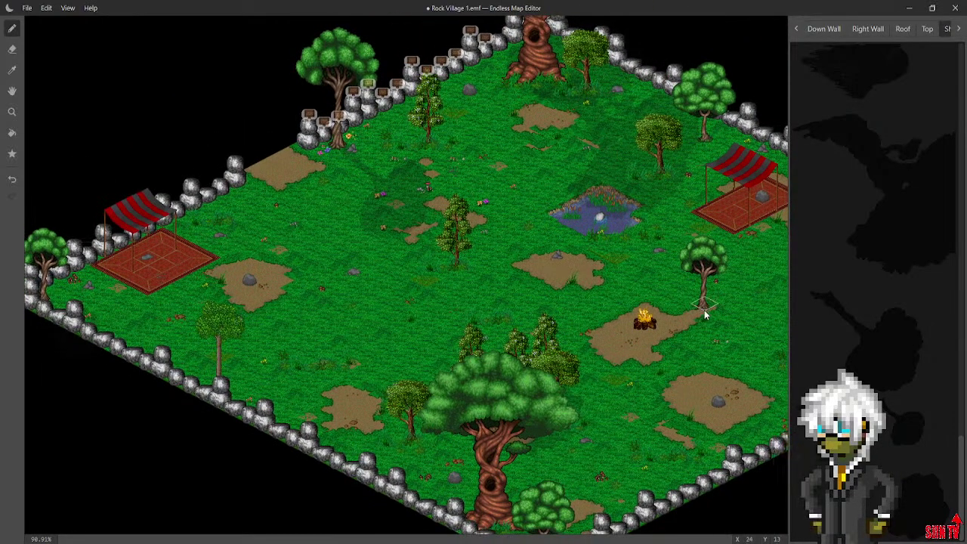
{"action": "key", "text": "ctrl+z"}
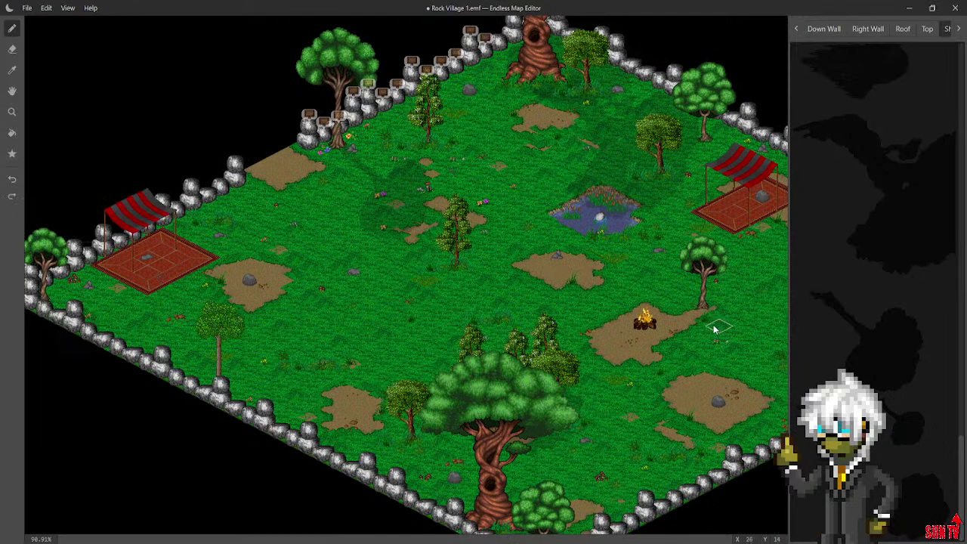
{"action": "left_click", "coordinate": [720, 319]}
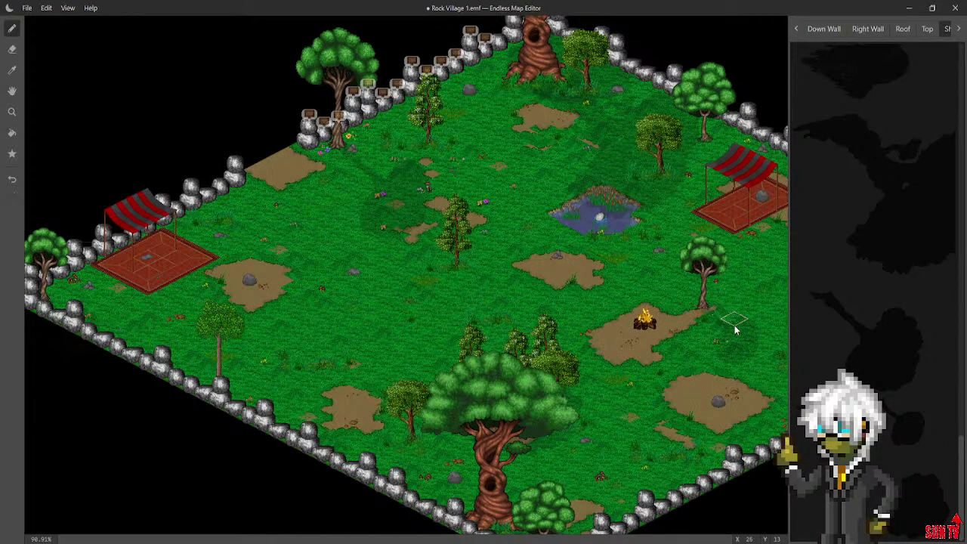
Try another shadow graphic near the large tree in the map's near corner and undo it
{"action": "middle_click_drag", "start_coordinate": [650, 338], "coordinate": [457, 305]}
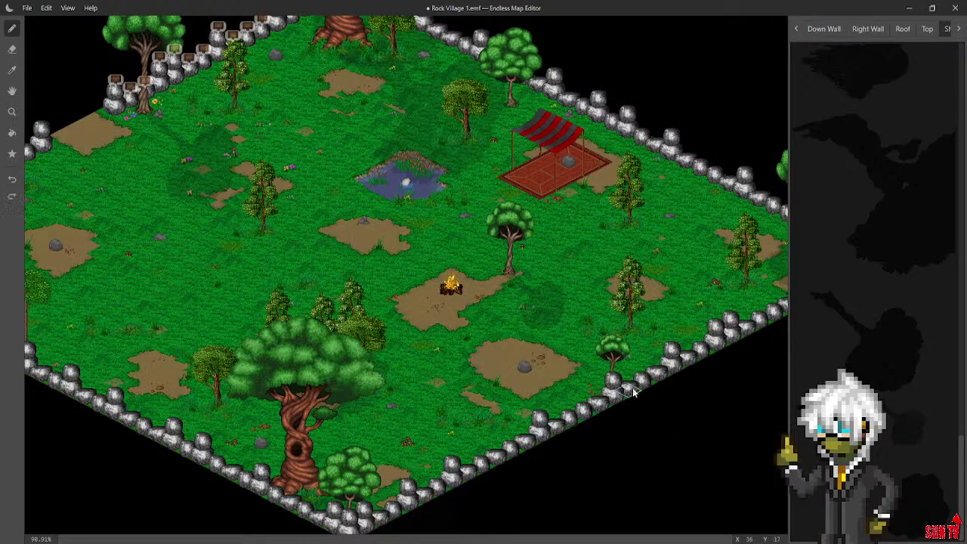
{"action": "middle_click_drag", "start_coordinate": [423, 421], "coordinate": [547, 374]}
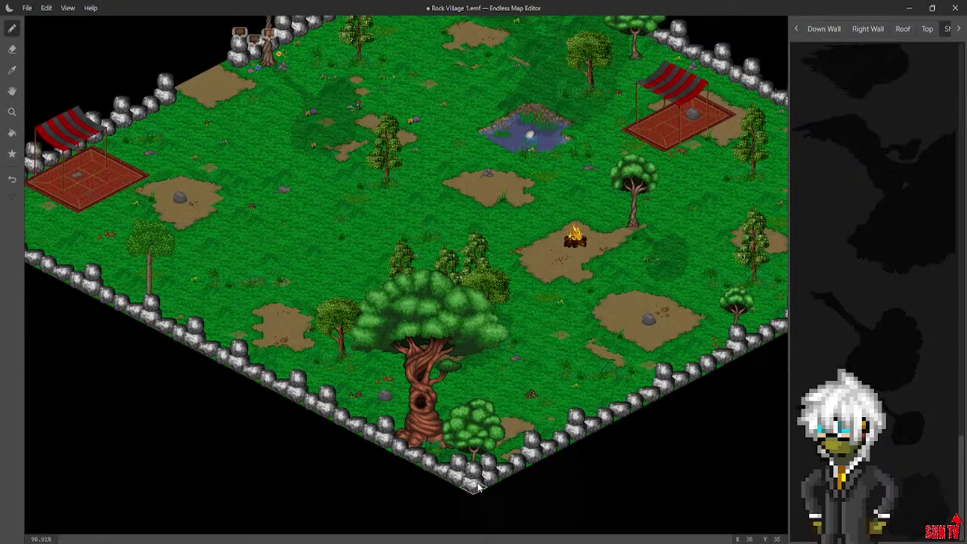
{"action": "middle_click_drag", "start_coordinate": [385, 429], "coordinate": [408, 493]}
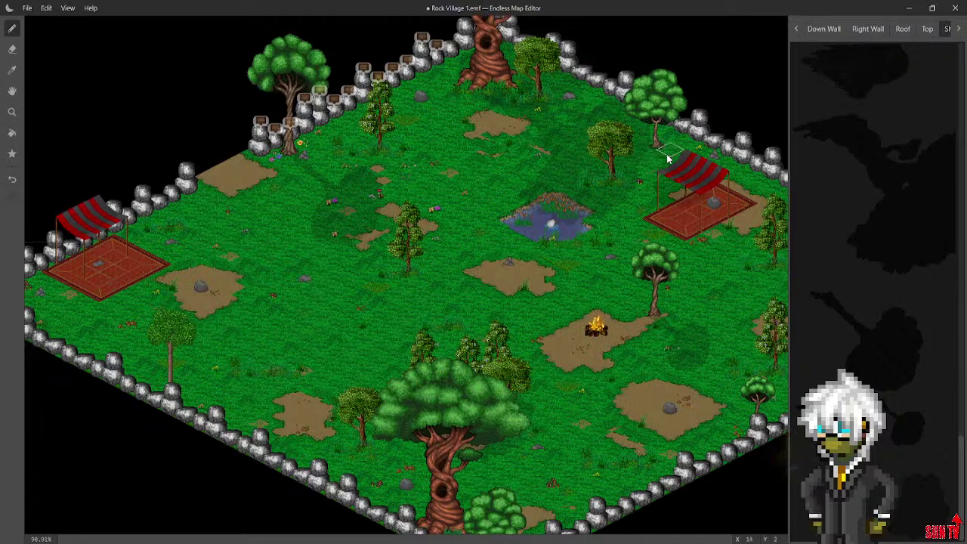
{"action": "middle_click_drag", "start_coordinate": [662, 222], "coordinate": [572, 170]}
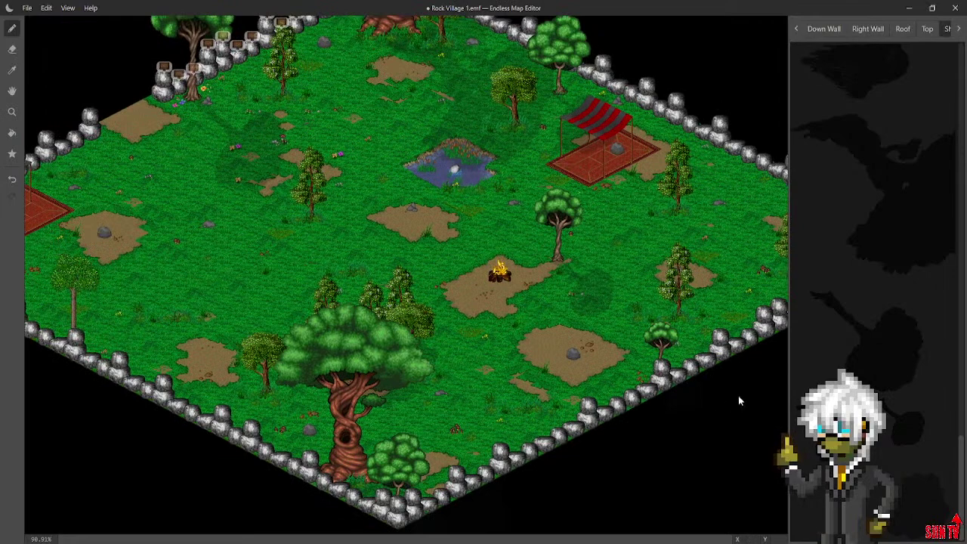
{"action": "scroll", "coordinate": [847, 272], "scroll_direction": "up", "scroll_amount": 10}
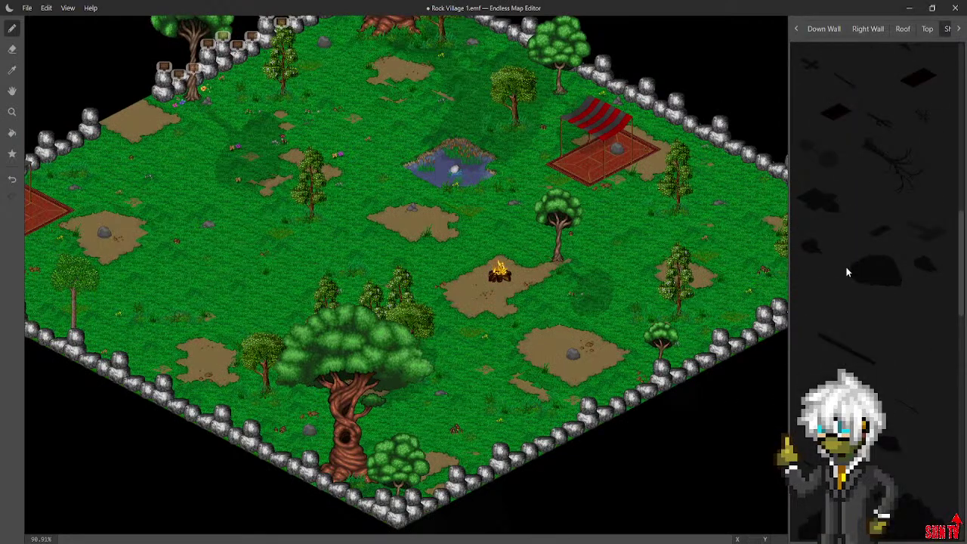
{"action": "scroll", "coordinate": [847, 272], "scroll_direction": "up", "scroll_amount": 10}
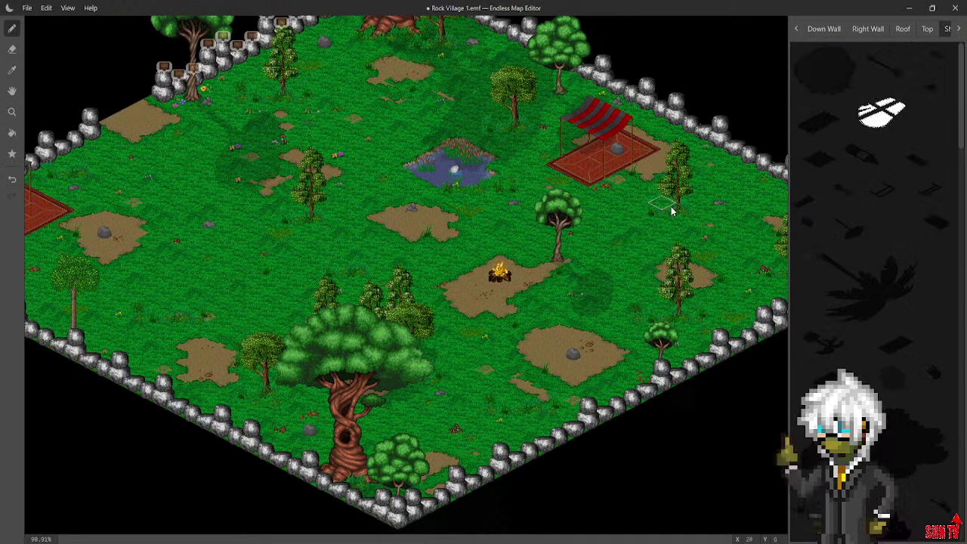
{"action": "left_click", "coordinate": [411, 336]}
{"action": "key", "text": "ctrl+z"}
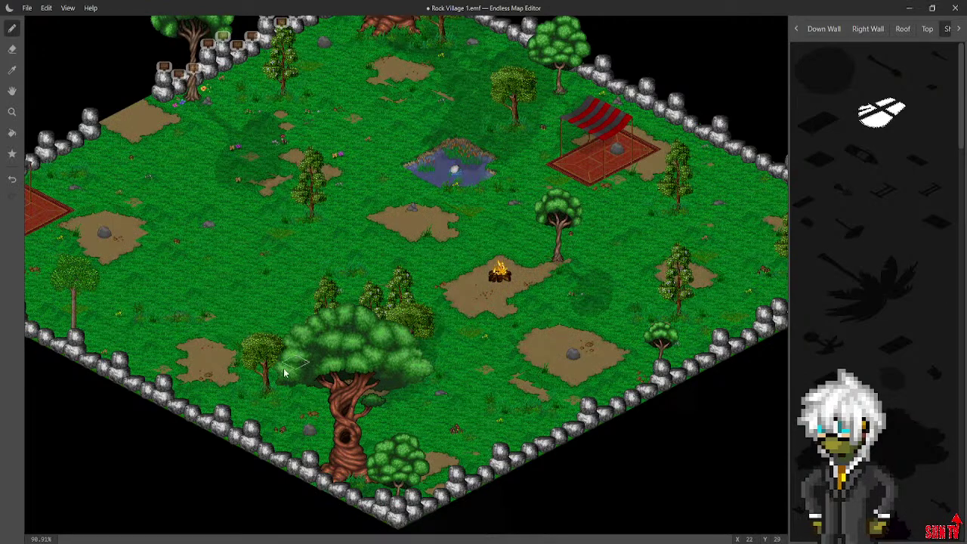
Examine the remaining trees and the shadow graphics for shapes that suit them
{"action": "middle_click_drag", "start_coordinate": [338, 345], "coordinate": [397, 254]}
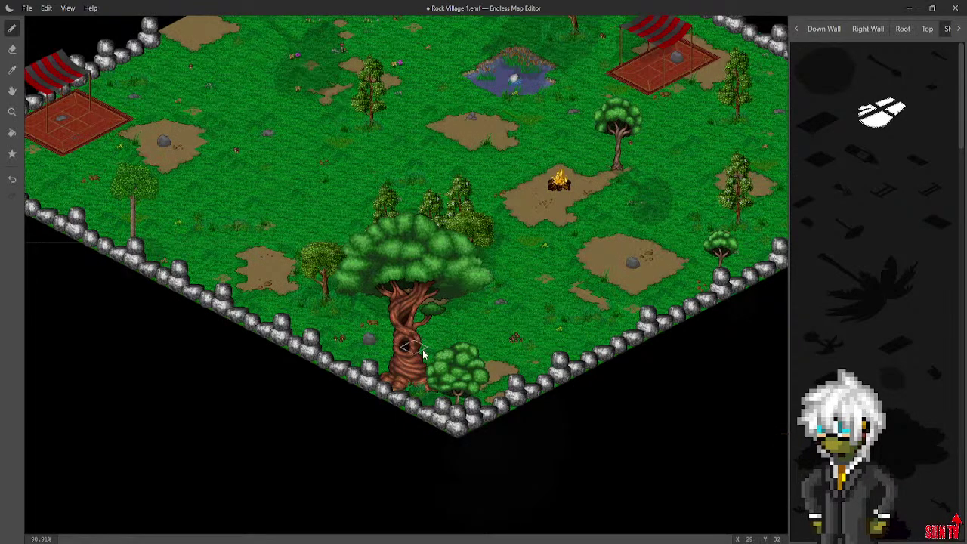
{"action": "middle_click_drag", "start_coordinate": [425, 347], "coordinate": [277, 418]}
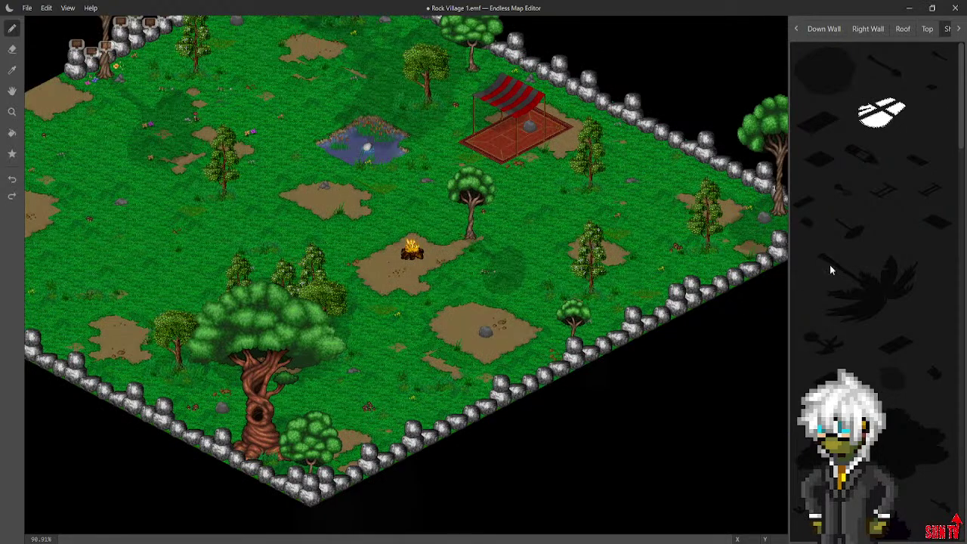
{"action": "scroll", "coordinate": [877, 248], "scroll_direction": "down", "scroll_amount": 1}
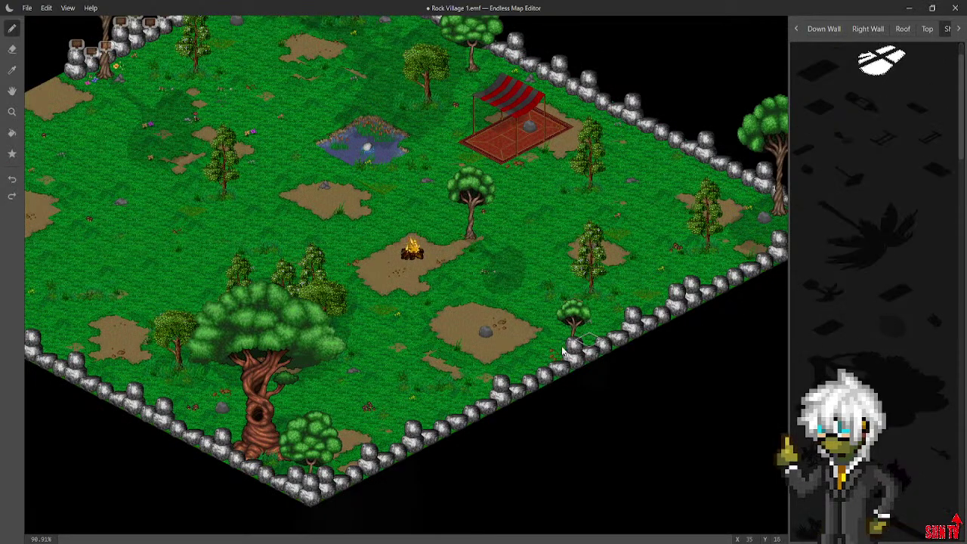
{"action": "scroll", "coordinate": [842, 262], "scroll_direction": "up", "scroll_amount": 1}
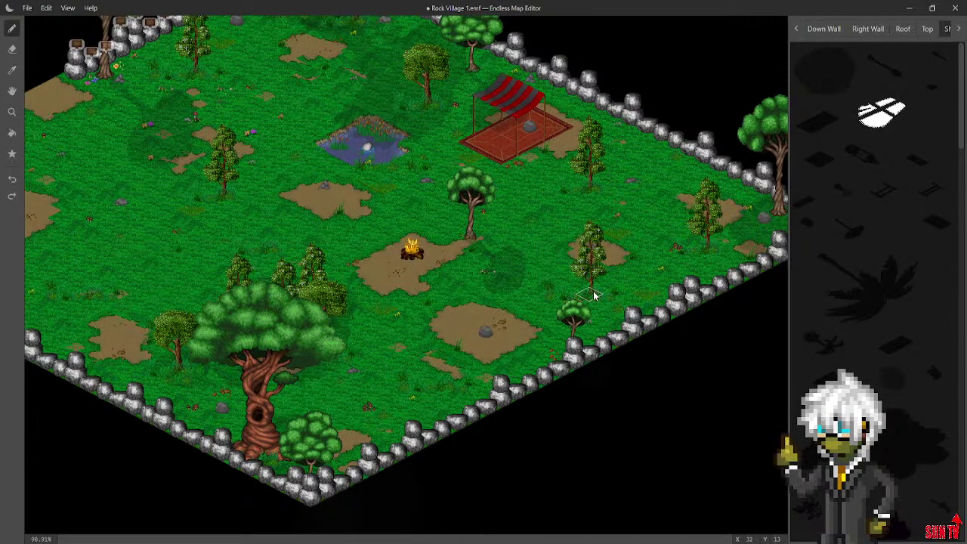
{"action": "key", "text": "ctrl+z"}
{"action": "scroll", "coordinate": [847, 294], "scroll_direction": "down", "scroll_amount": 5}
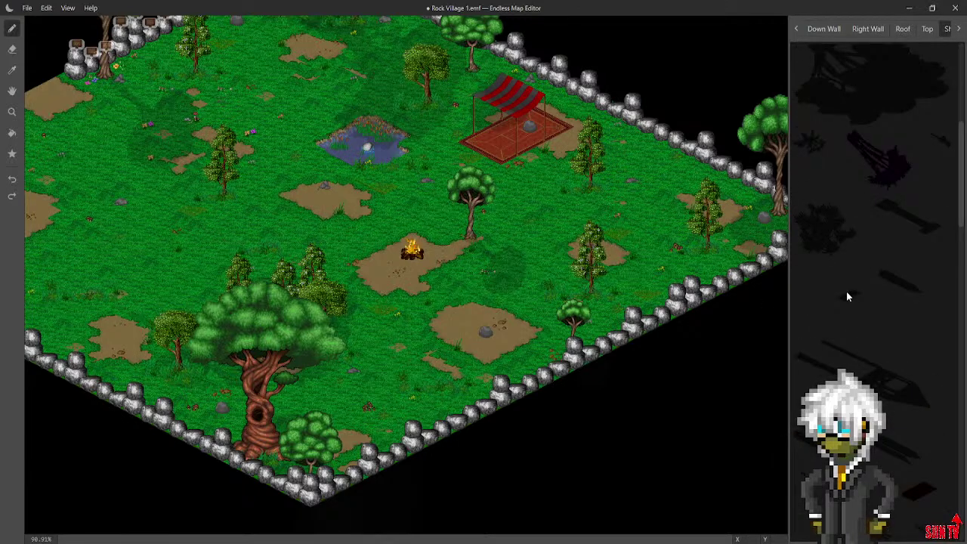
{"action": "scroll", "coordinate": [848, 297], "scroll_direction": "down", "scroll_amount": 8}
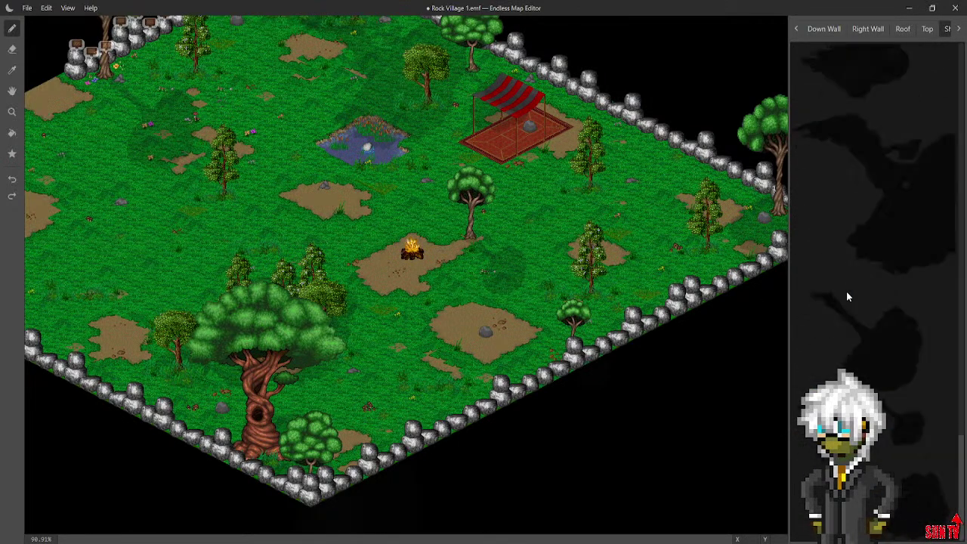
{"action": "scroll", "coordinate": [859, 292], "scroll_direction": "up", "scroll_amount": 2}
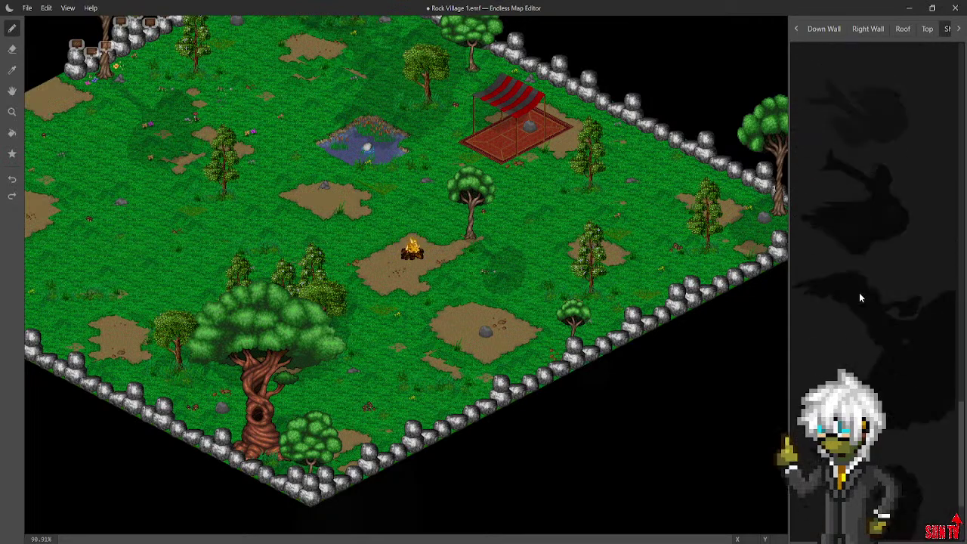
Review the tree shadows across the whole map, both in overview and close up
{"action": "middle_click_drag", "start_coordinate": [231, 218], "coordinate": [522, 270]}
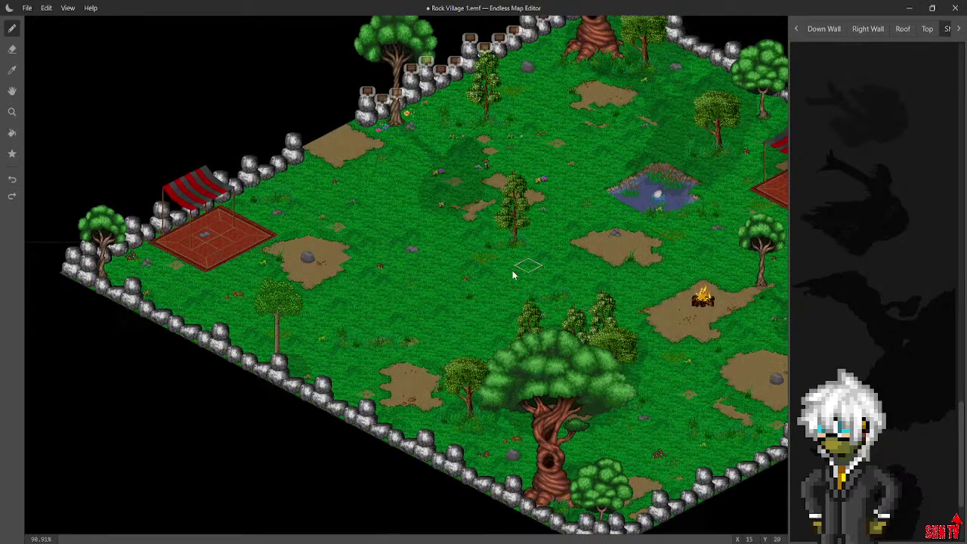
{"action": "scroll", "coordinate": [458, 248], "scroll_direction": "down", "scroll_amount": 3}
{"action": "middle_click_drag", "start_coordinate": [460, 246], "coordinate": [440, 328]}
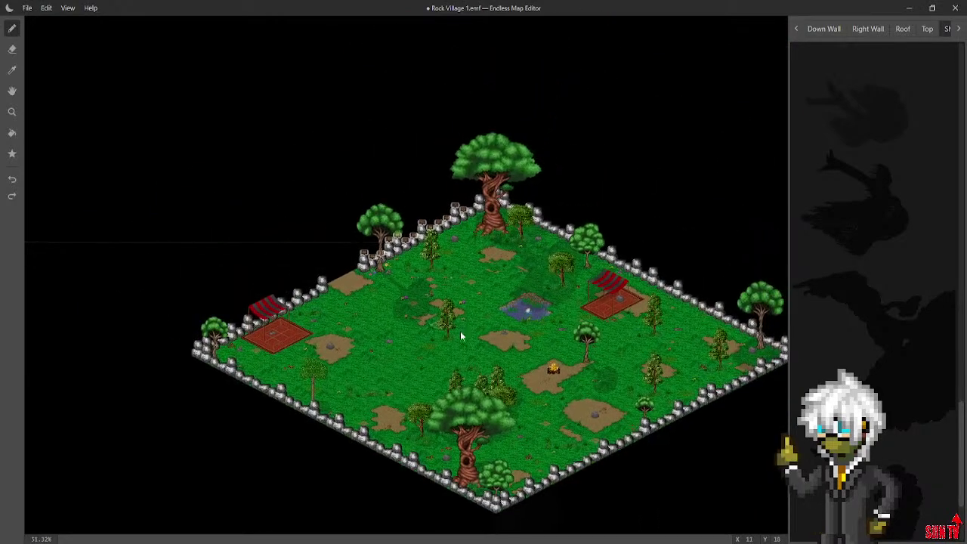
{"action": "scroll", "coordinate": [597, 357], "scroll_direction": "up", "scroll_amount": 5}
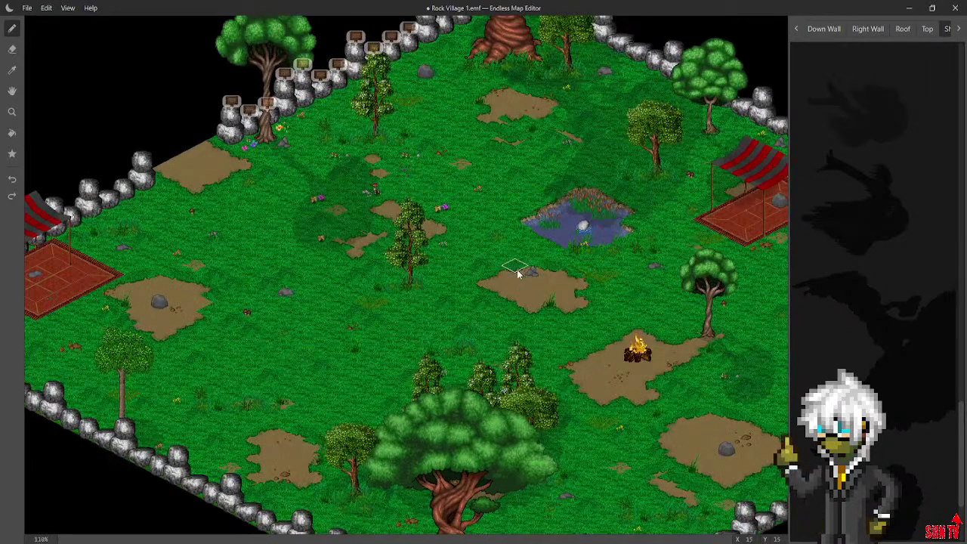
{"action": "scroll", "coordinate": [520, 272], "scroll_direction": "down", "scroll_amount": 2}
{"action": "scroll", "coordinate": [509, 262], "scroll_direction": "up", "scroll_amount": 3}
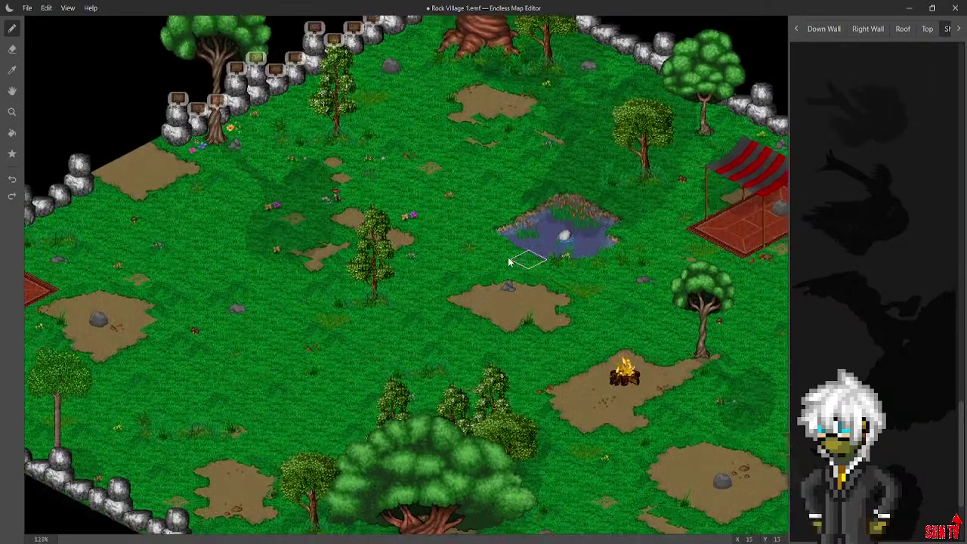
{"action": "middle_click_drag", "start_coordinate": [509, 261], "coordinate": [453, 266]}
{"action": "middle_click_drag", "start_coordinate": [641, 269], "coordinate": [703, 227]}
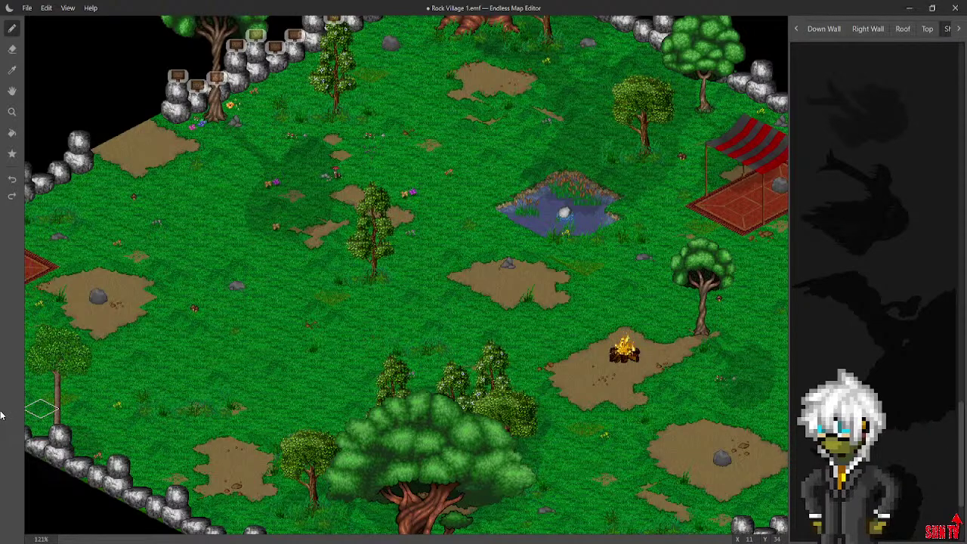
Start a sign on the stacked wall rock between the dirt gap and the red canopy, titled "Nosey Rock"
{"action": "mouse_move", "coordinate": [325, 240]}
{"action": "middle_mouse_down"}
{"action": "mouse_move", "coordinate": [394, 207]}
{"action": "mouse_move", "coordinate": [641, 381]}
{"action": "mouse_move", "coordinate": [643, 400]}
{"action": "middle_mouse_up"}
{"action": "left_click", "coordinate": [12, 154]}
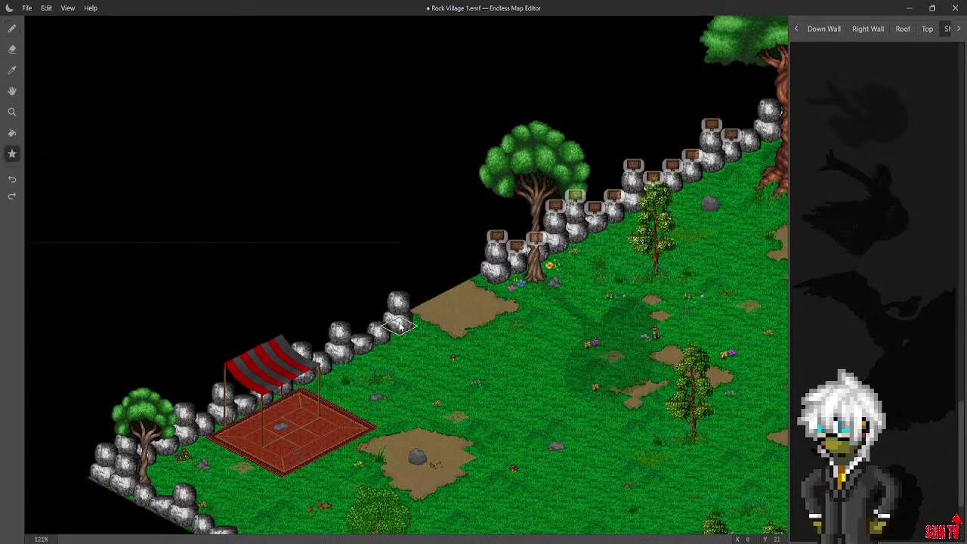
{"action": "left_click", "coordinate": [440, 386]}
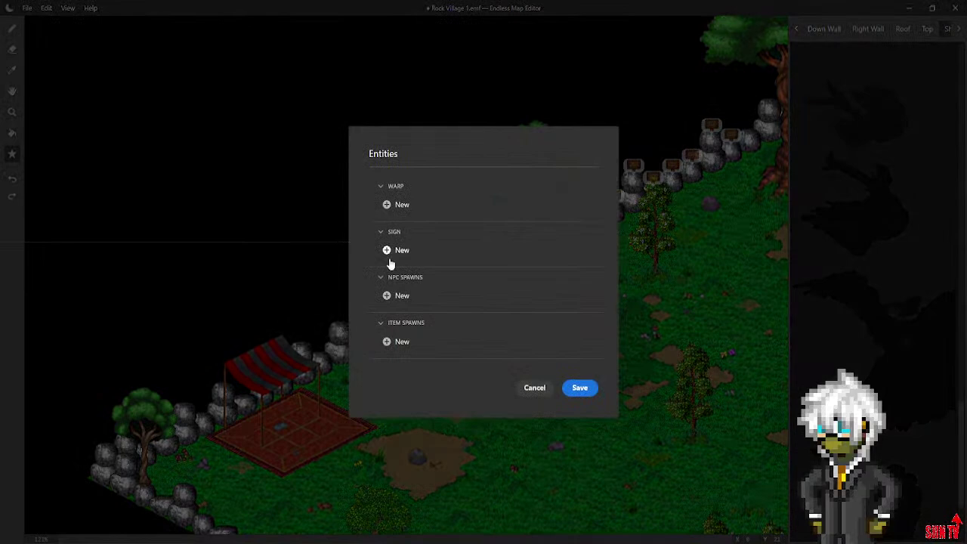
{"action": "left_click", "coordinate": [391, 261]}
{"action": "left_click", "coordinate": [461, 257]}
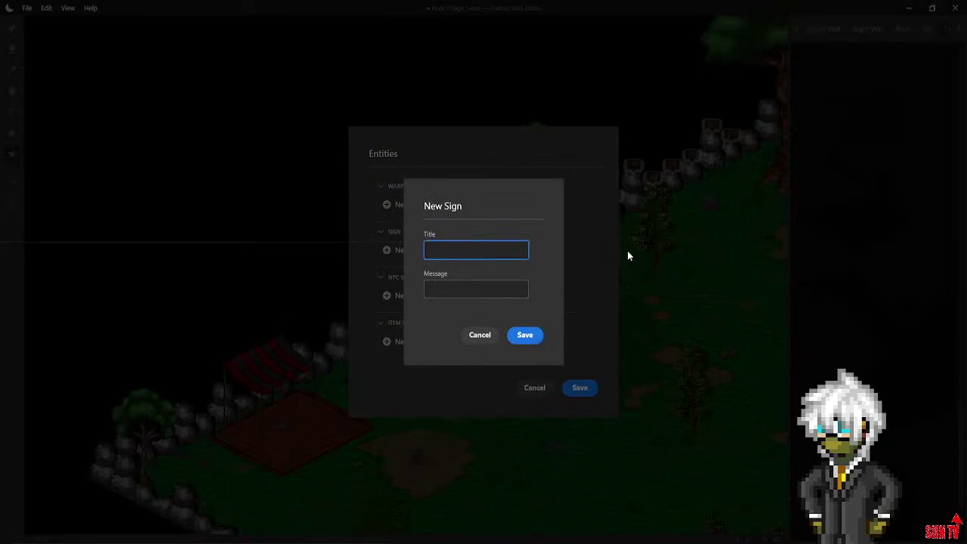
{"action": "type", "text": "Nosey Rock"}
{"action": "left_click", "coordinate": [493, 281]}
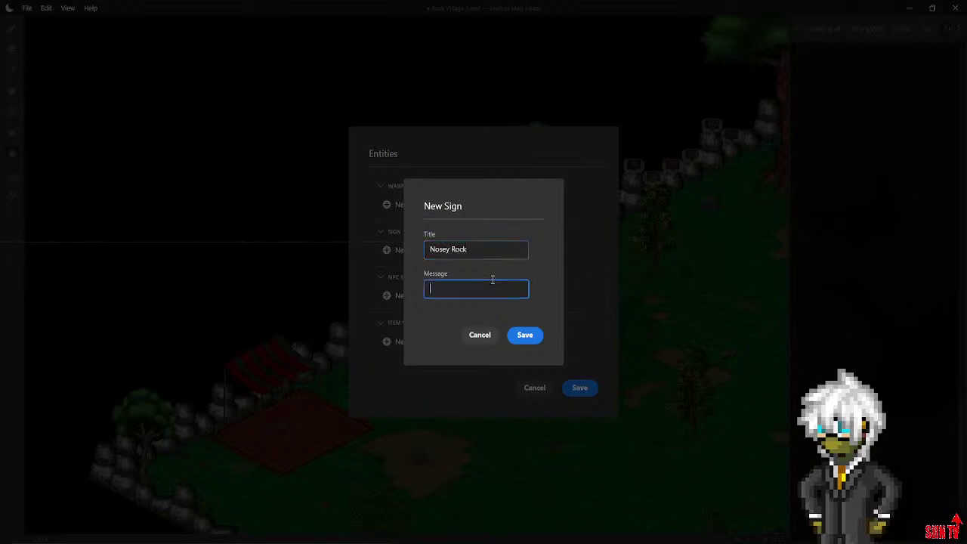
{"action": "type", "text": "What"}
{"action": "type", "text": " are you "}
{"action": "type", "text": "doing?"}
{"action": "key", "text": "BackSpace"}
{"action": "key", "text": "BackSpace"}
{"action": "key", "text": "BackSpace"}
{"action": "key", "text": "BackSpace"}
{"action": "key", "text": "BackSpace"}
{"action": "key", "text": "BackSpace"}
{"action": "key", "text": "BackSpace"}
{"action": "key", "text": "BackSpace"}
{"action": "key", "text": "BackSpace"}
{"action": "key", "text": "BackSpace"}
{"action": "key", "text": "BackSpace"}
{"action": "key", "text": "BackSpace"}
{"action": "key", "text": "BackSpace"}
{"action": "key", "text": "BackSpace"}
{"action": "key", "text": "BackSpace"}
{"action": "key", "text": "BackSpace"}
{"action": "key", "text": "BackSpace"}
Set the sign's message to "Just what are you up to?" and save the sign to its tile
{"action": "type", "text": "Just what are you up to"}
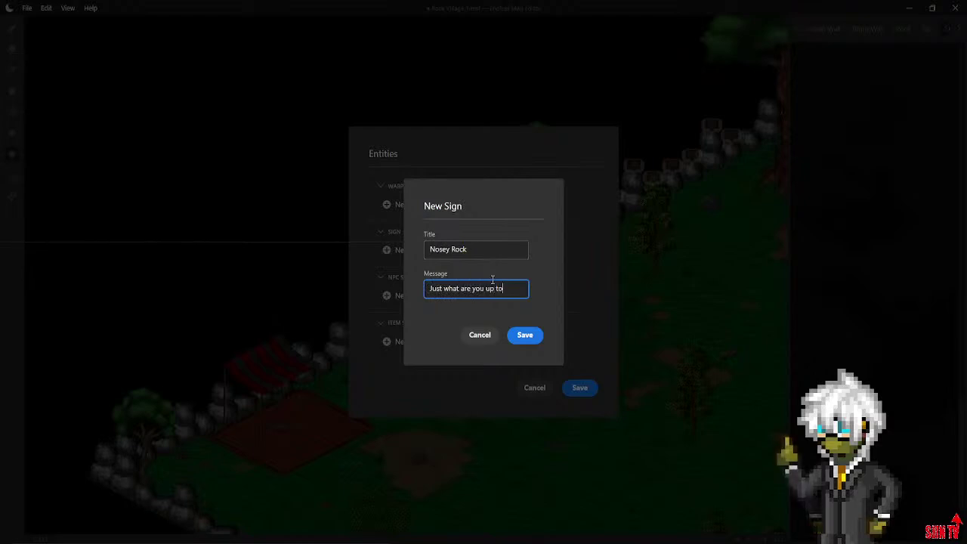
{"action": "key", "text": "BackSpace"}
{"action": "type", "text": "?"}
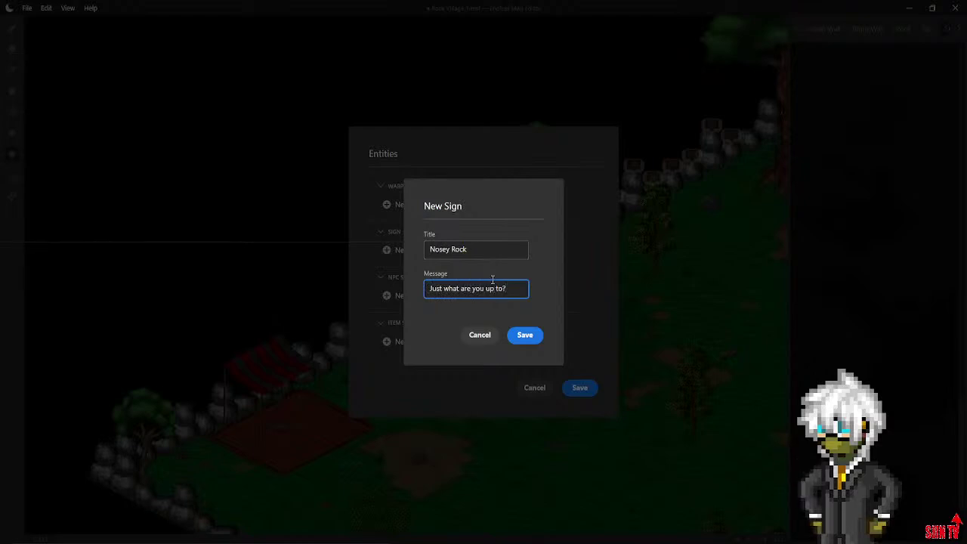
{"action": "left_click", "coordinate": [533, 338]}
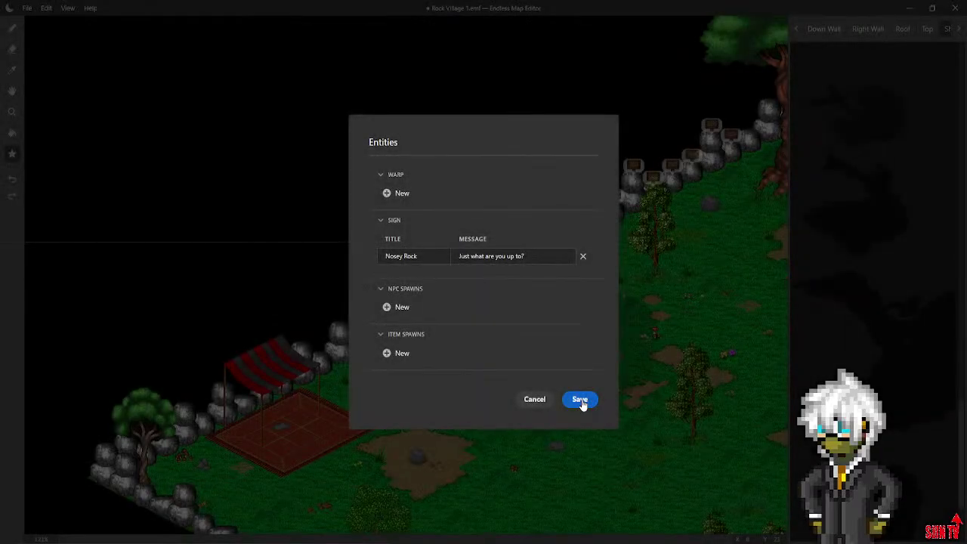
{"action": "left_click", "coordinate": [580, 400]}
Start a new sign on the small wall rock next to the Nosey Rock, on the canopy side
{"action": "scroll", "coordinate": [423, 370], "scroll_direction": "up", "scroll_amount": 2}
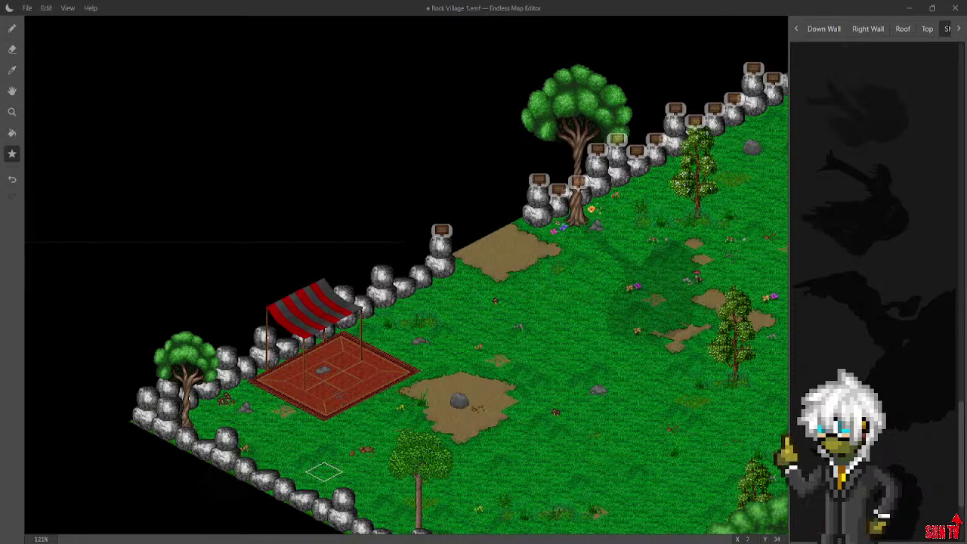
{"action": "middle_click_drag", "start_coordinate": [408, 387], "coordinate": [443, 346]}
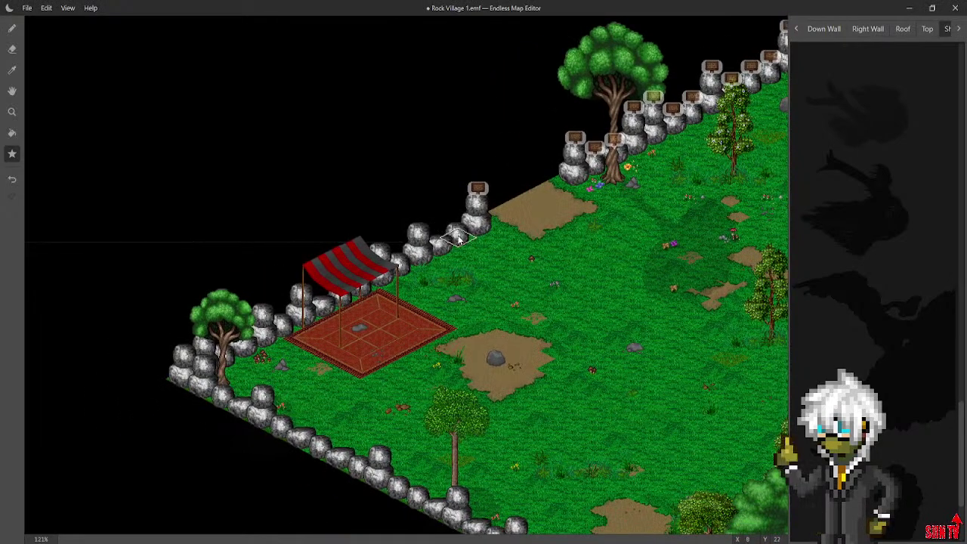
{"action": "middle_click_drag", "start_coordinate": [569, 214], "coordinate": [491, 340]}
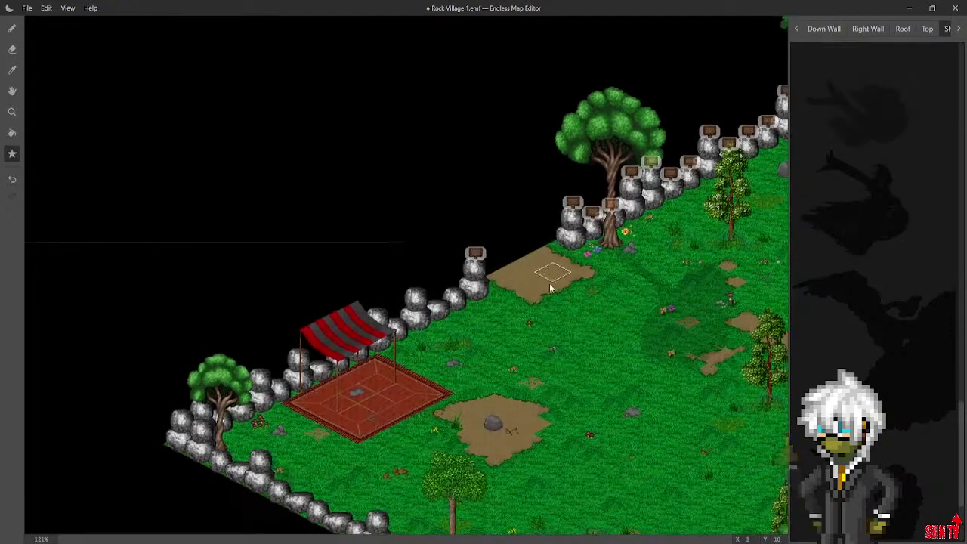
{"action": "left_click", "coordinate": [491, 340]}
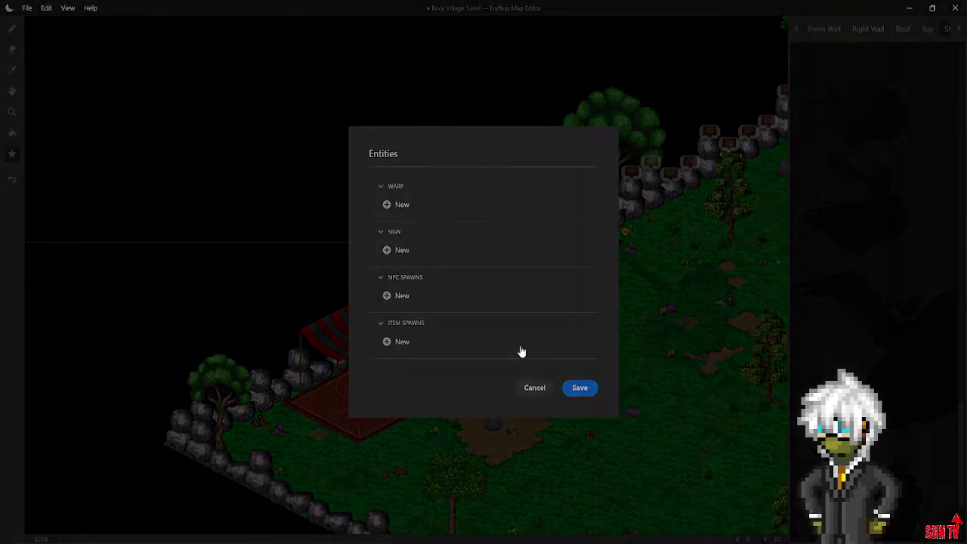
{"action": "left_click", "coordinate": [402, 250]}
{"action": "left_click", "coordinate": [495, 253]}
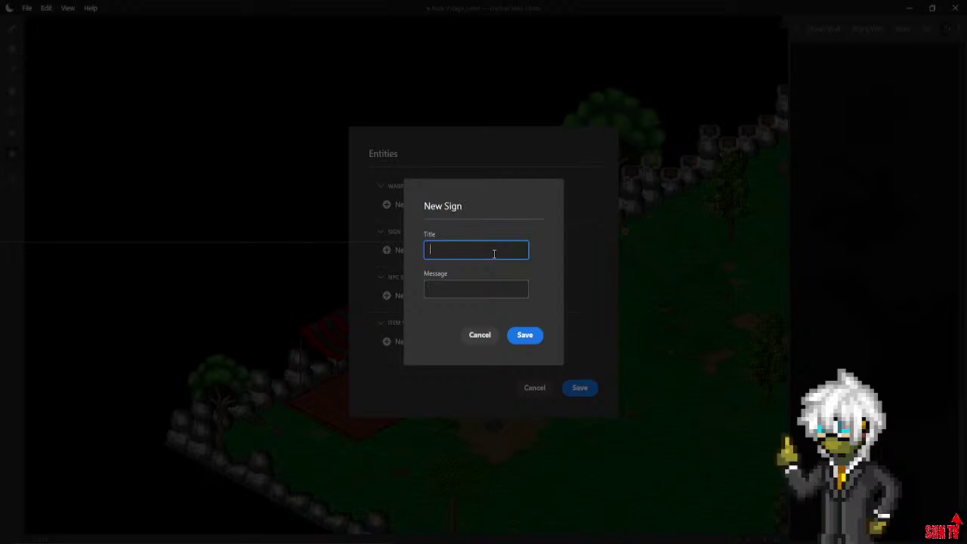
{"action": "type", "text": "R"}
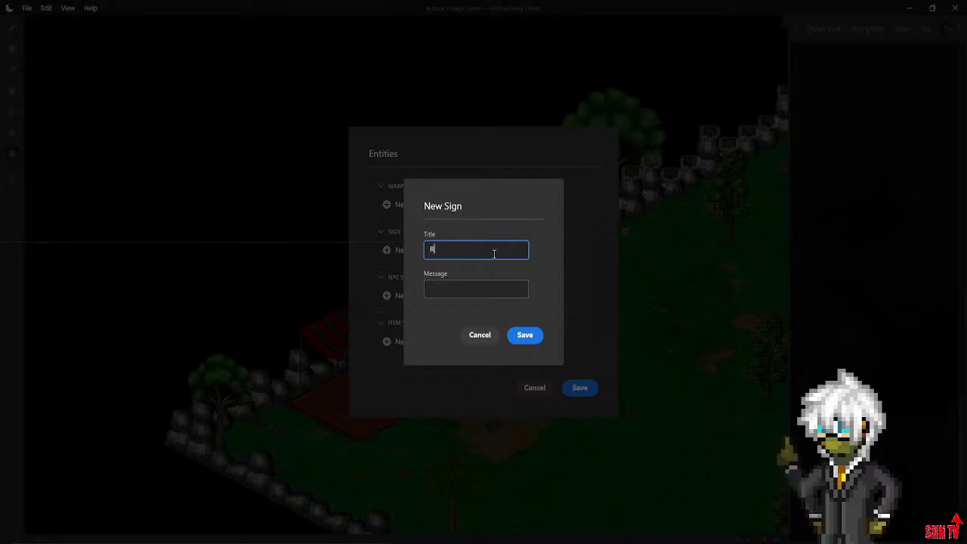
{"action": "type", "text": "ock"}
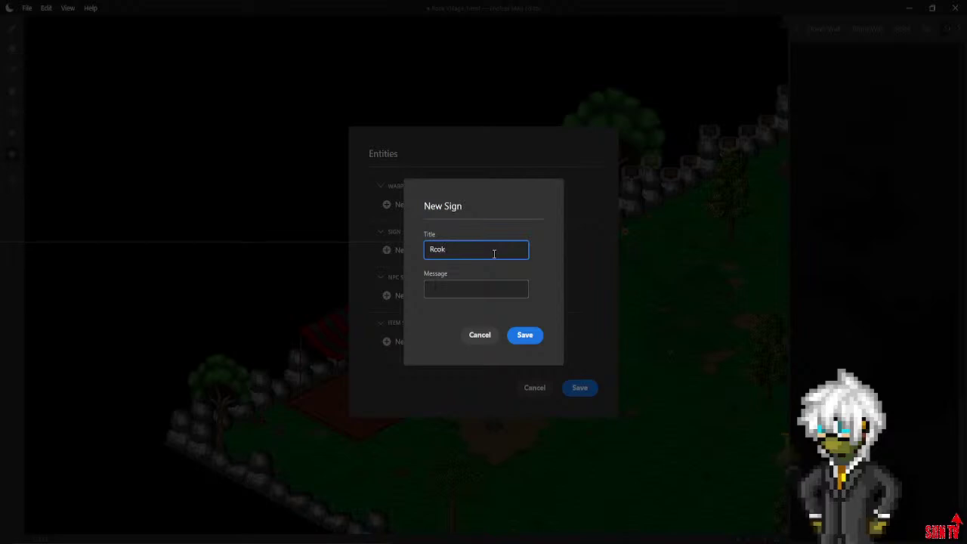
{"action": "key", "text": "BackSpace"}
{"action": "key", "text": "BackSpace"}
{"action": "key", "text": "BackSpace"}
{"action": "key", "text": "BackSpace"}
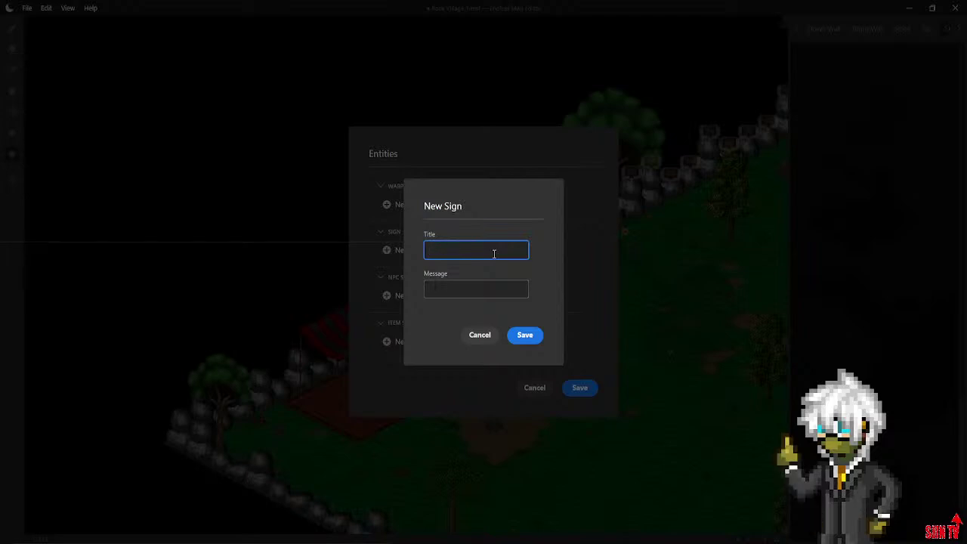
Title the sign "Kcor" and begin its message with "Have you been to Ren's Spider Farm"
{"action": "type", "text": "Koor"}
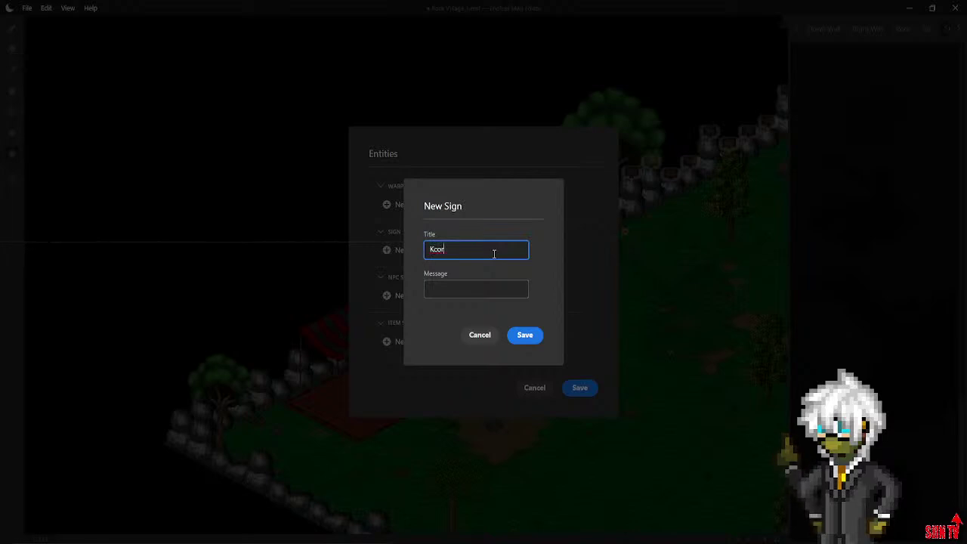
{"action": "left_click", "coordinate": [460, 290]}
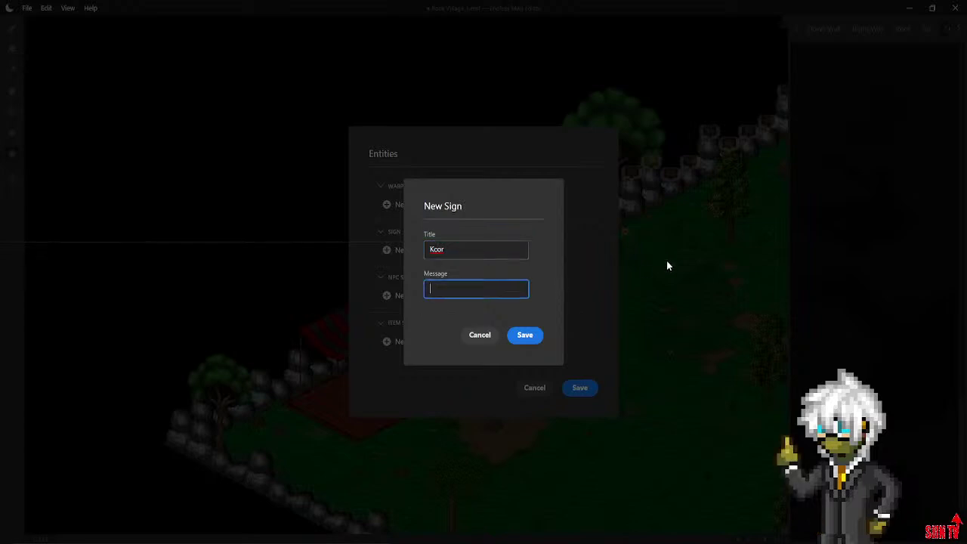
{"action": "type", "text": "Have you"}
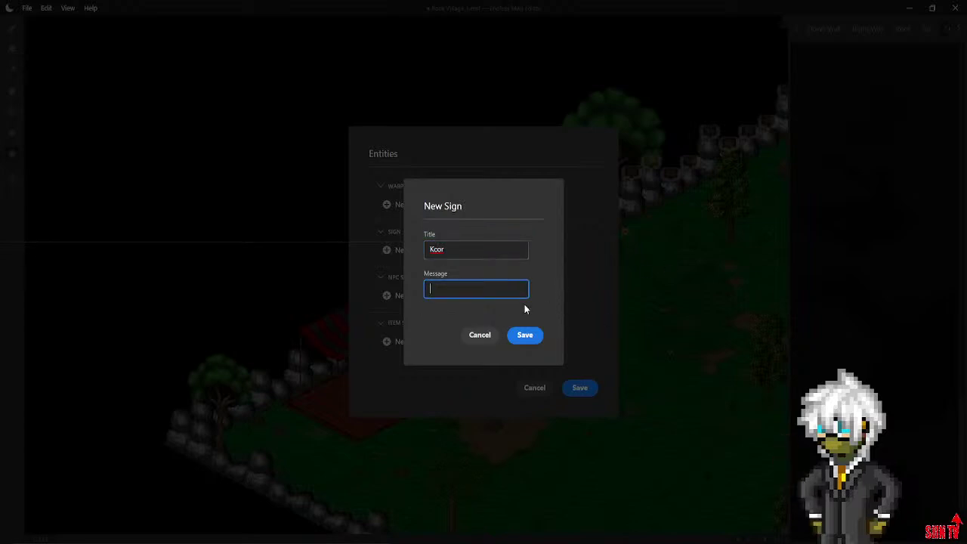
{"action": "type", "text": " be"}
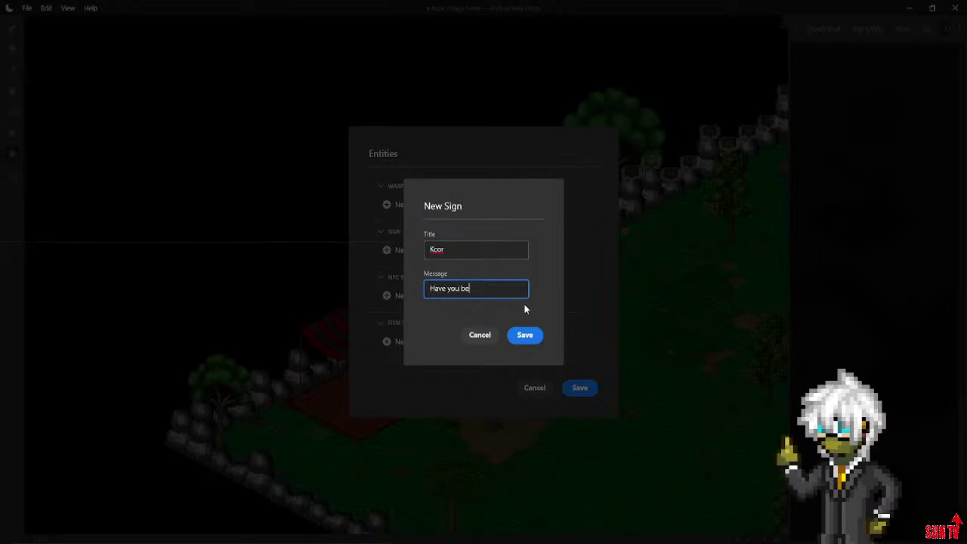
{"action": "type", "text": "en to Ren's Spider Fa"}
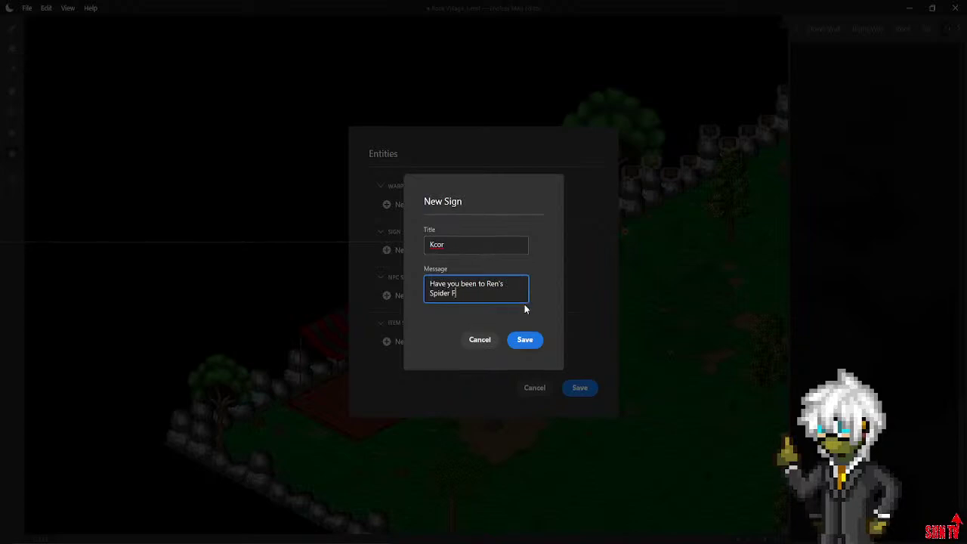
{"action": "key", "text": "BackSpace"}
{"action": "type", "text": "arm>?"}
{"action": "key", "text": "BackSpace"}
{"action": "key", "text": "BackSpace"}
Complete the message with "? I hear they have the best pre-used spiders!" and save the sign to its tile
{"action": "type", "text": "? I hear they have the best pre"}
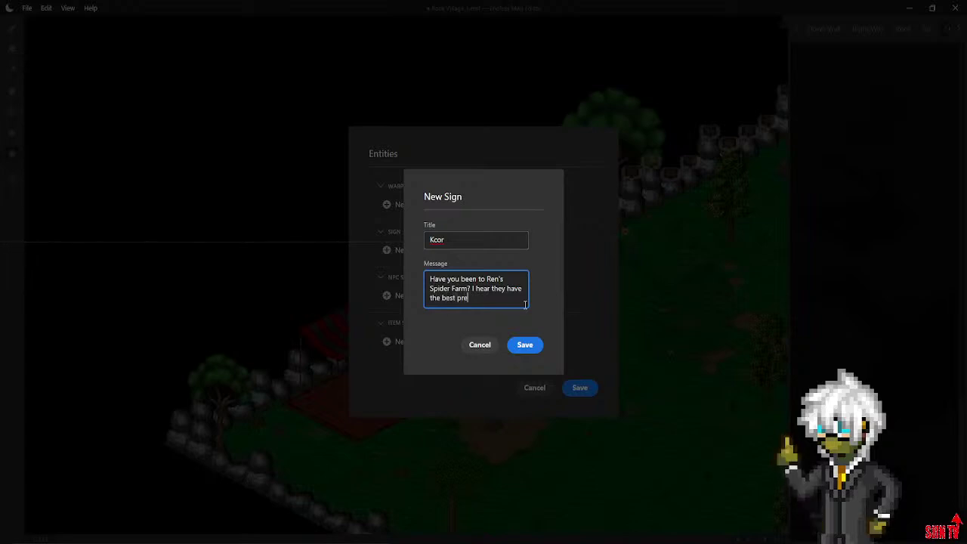
{"action": "type", "text": "used"}
{"action": "key", "text": "BackSpace"}
{"action": "key", "text": "BackSpace"}
{"action": "key", "text": "BackSpace"}
{"action": "key", "text": "BackSpace"}
{"action": "type", "text": "p"}
{"action": "key", "text": "BackSpace"}
{"action": "type", "text": "-"}
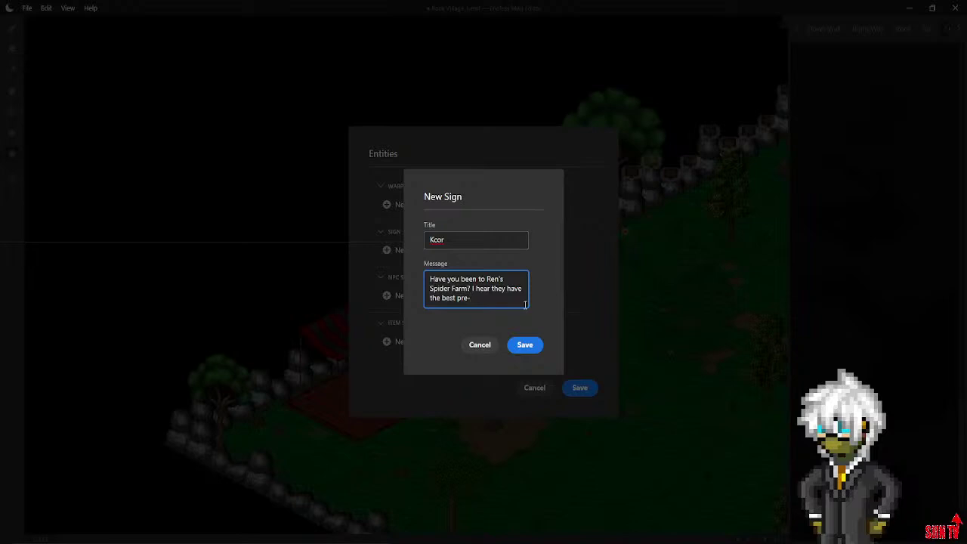
{"action": "type", "text": "used spide"}
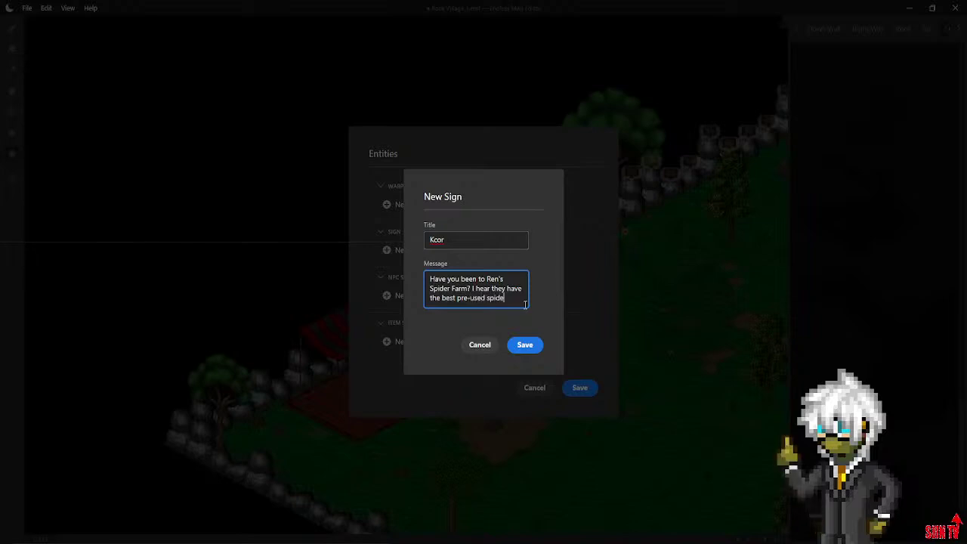
{"action": "type", "text": "rs in"}
{"action": "key", "text": "BackSpace"}
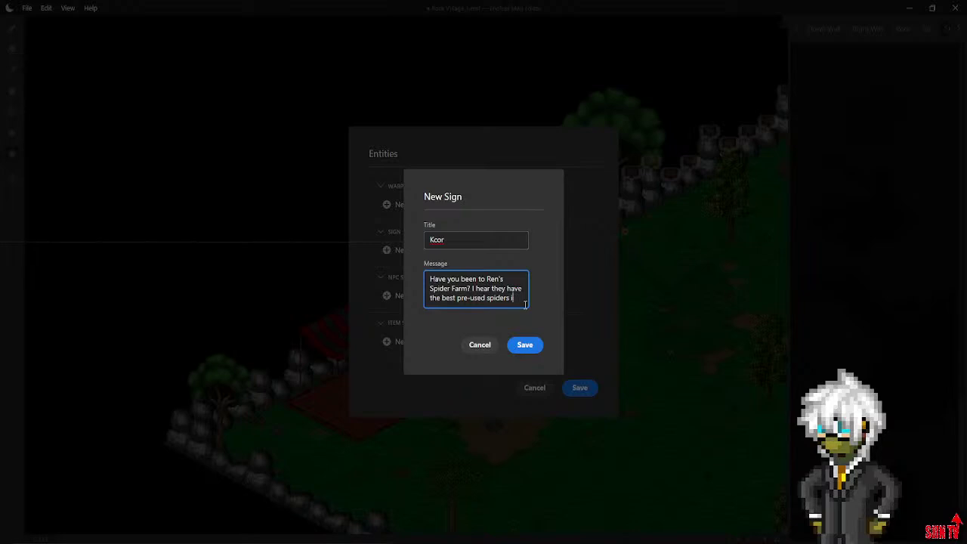
{"action": "key", "text": "BackSpace"}
{"action": "type", "text": "!!"}
{"action": "left_click", "coordinate": [524, 345]}
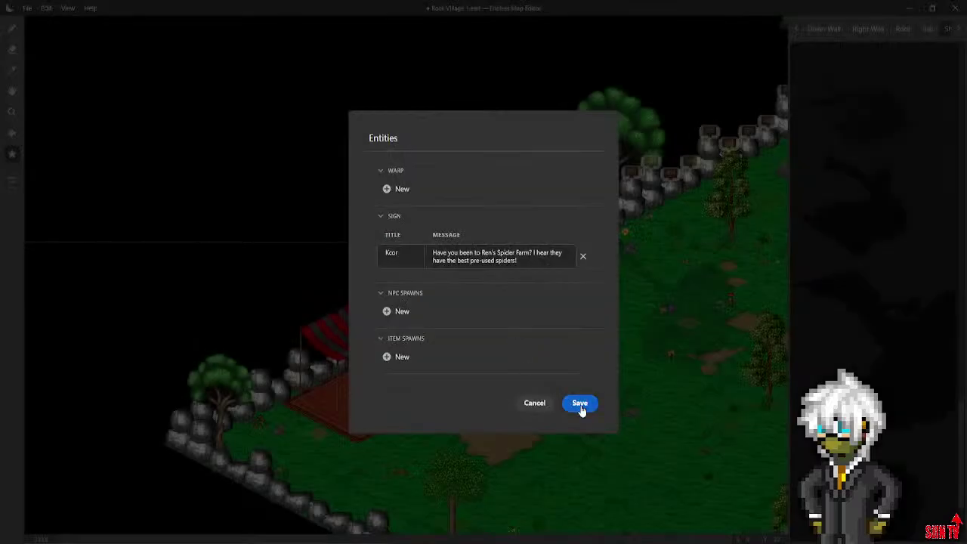
{"action": "left_click", "coordinate": [580, 405]}
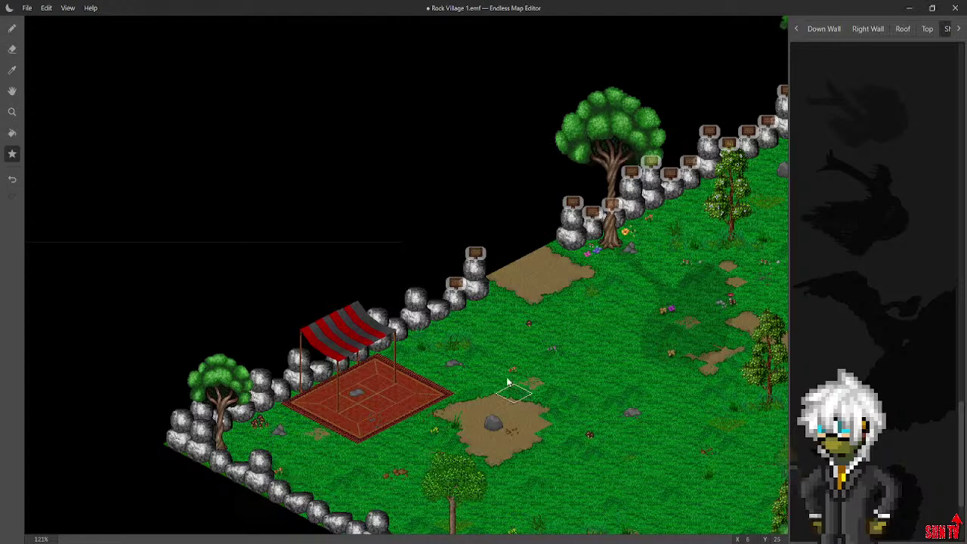
Start a sign on the next wall rock toward the canopy, titled "Rockefeller"
{"action": "left_click", "coordinate": [444, 316]}
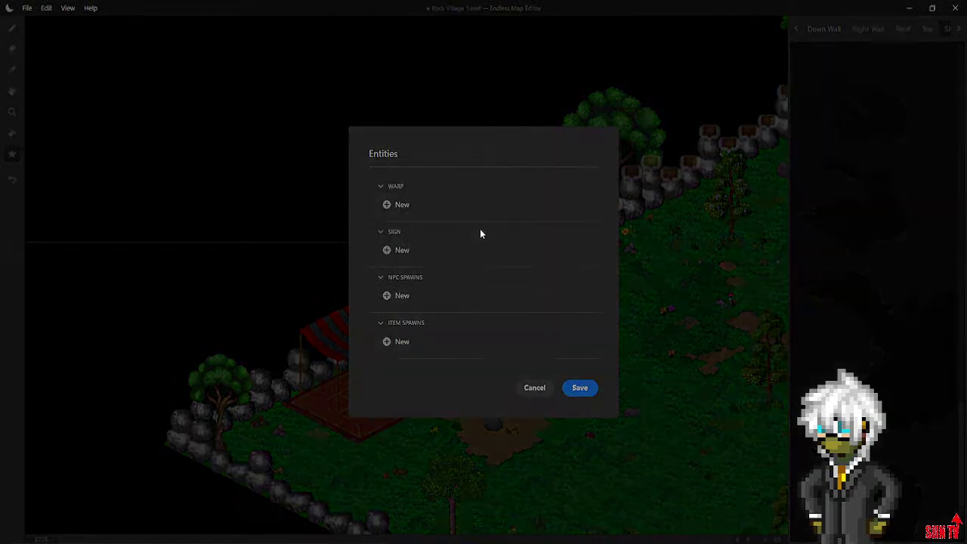
{"action": "left_click", "coordinate": [401, 250]}
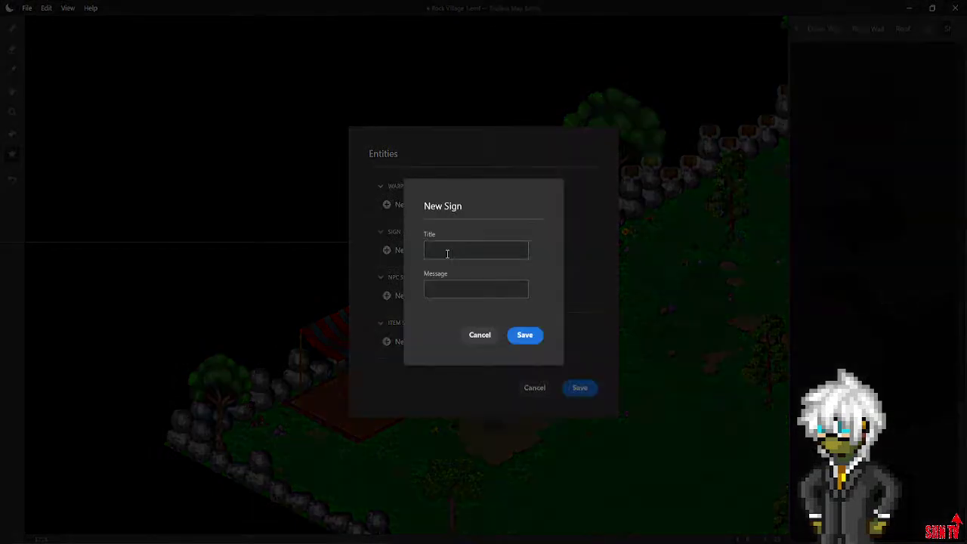
{"action": "type", "text": "Rcok"}
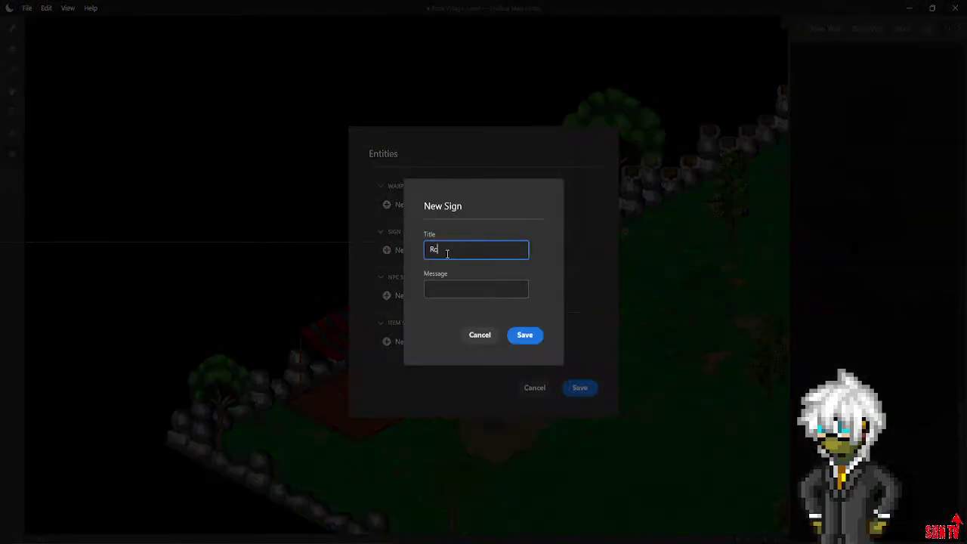
{"action": "key", "text": "BackSpace"}
{"action": "key", "text": "BackSpace"}
{"action": "key", "text": "BackSpace"}
{"action": "type", "text": "ockefeller"}
Set the sign's message to "I'm the richest rock around!" and save the sign to its tile
{"action": "left_click", "coordinate": [435, 284]}
{"action": "type", "text": "I'm the ric"}
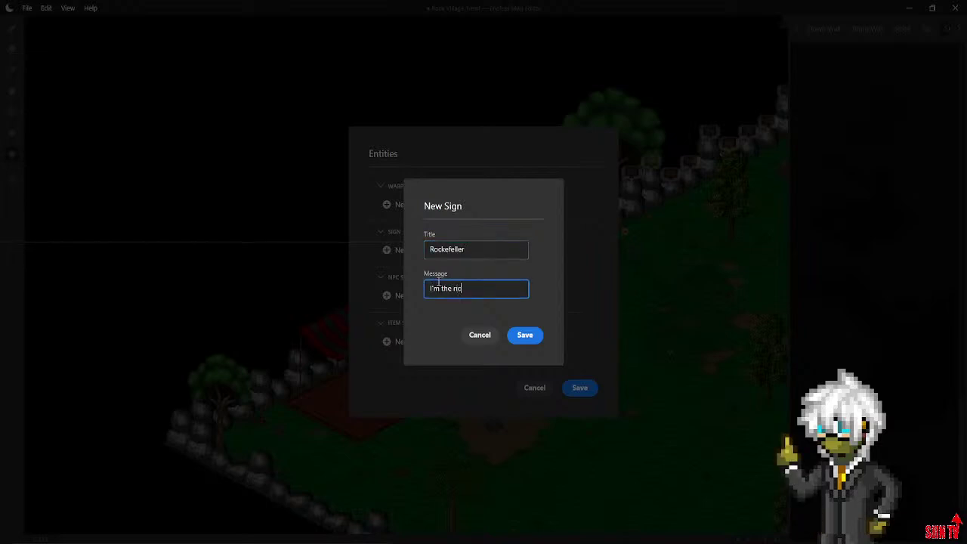
{"action": "type", "text": "hest rock around!"}
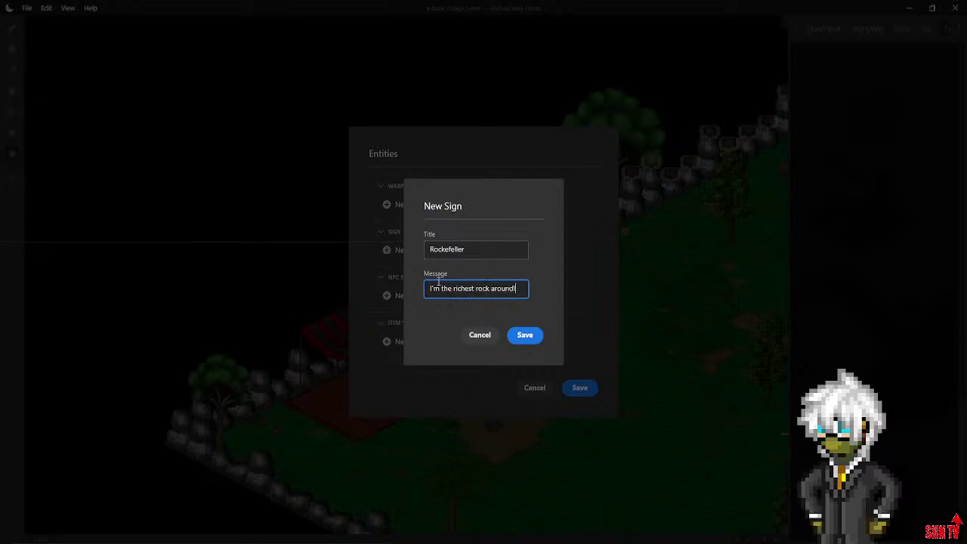
{"action": "left_click", "coordinate": [520, 337]}
{"action": "left_click", "coordinate": [579, 399]}
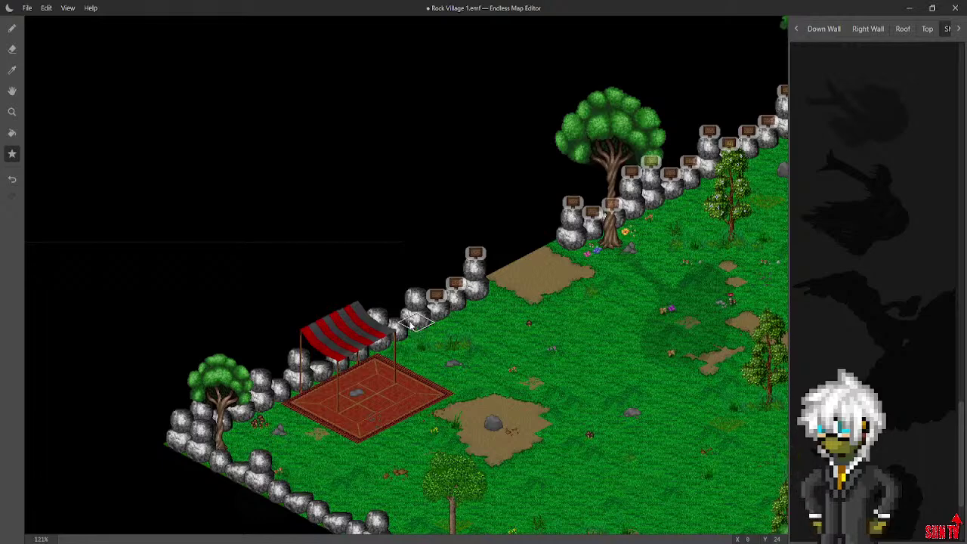
Start a sign on the stacked wall rock just before the striped canopy, titled "Over Worked Rocks"
{"action": "left_click", "coordinate": [412, 323]}
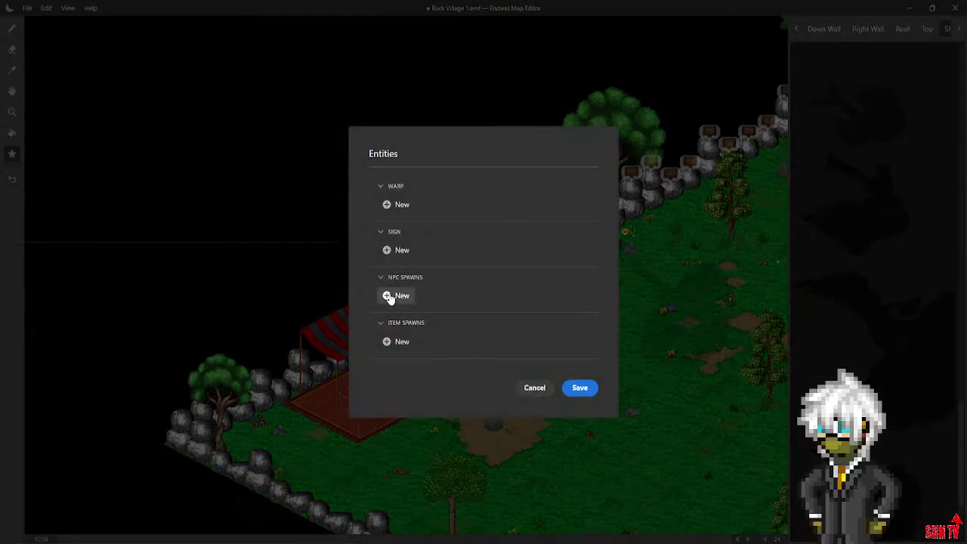
{"action": "left_click", "coordinate": [396, 254]}
{"action": "left_click", "coordinate": [447, 248]}
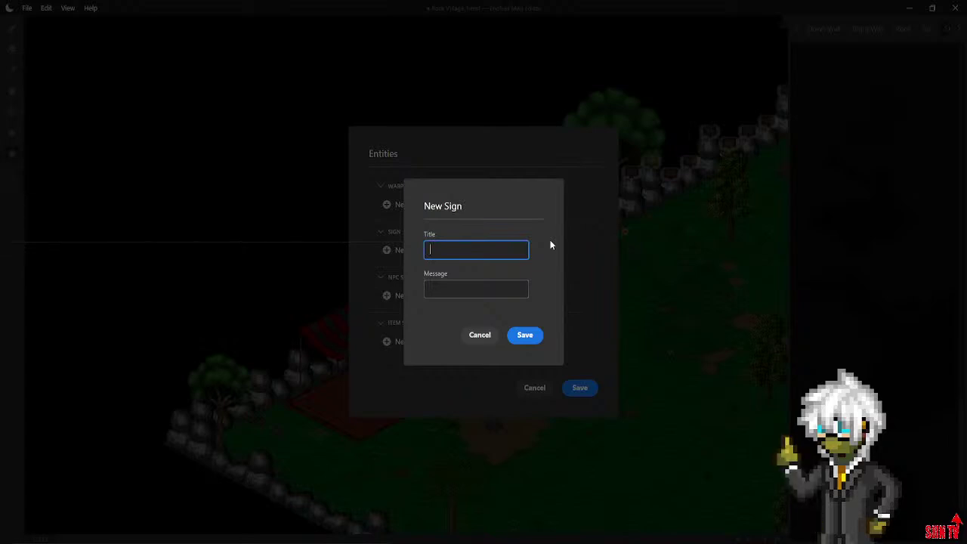
{"action": "type", "text": "Over "}
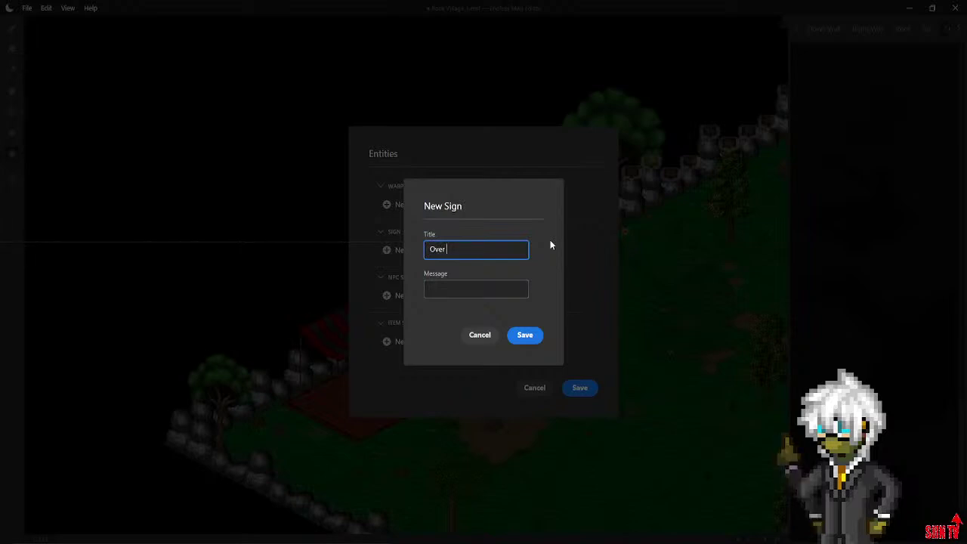
{"action": "type", "text": "Worked Rocks"}
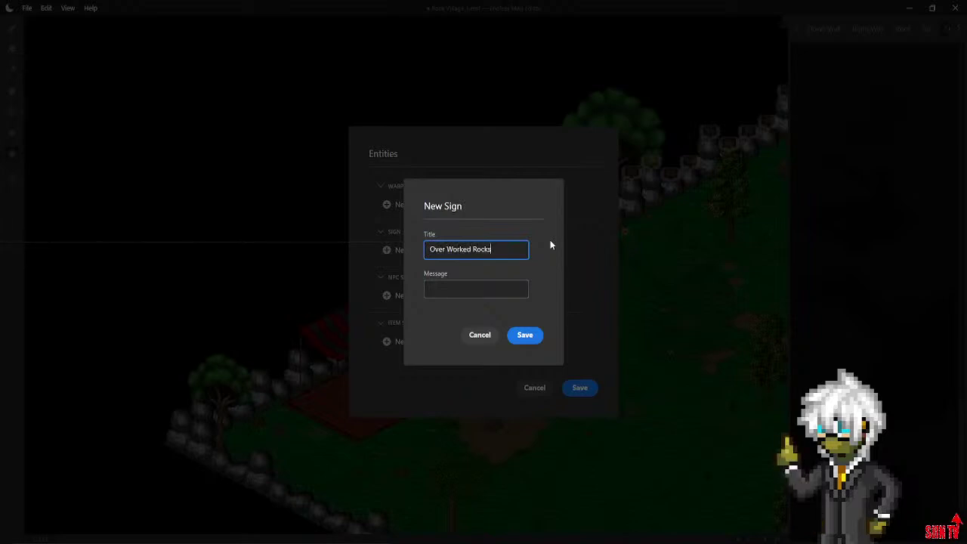
Set the message to "I can't wait til my shift is over so I can go home and play Endless Adventures!" and save the sign
{"action": "left_click", "coordinate": [470, 284]}
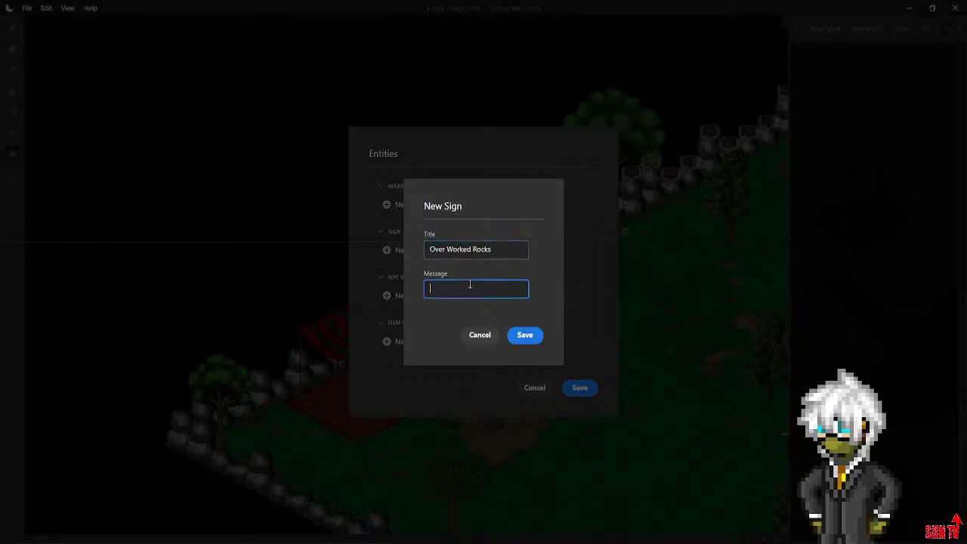
{"action": "type", "text": "I can"}
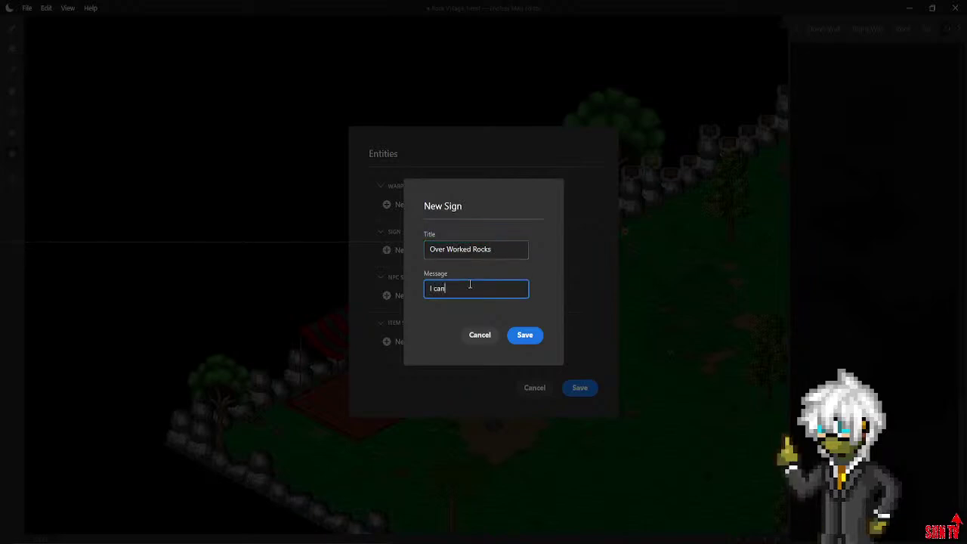
{"action": "type", "text": "'t wait"}
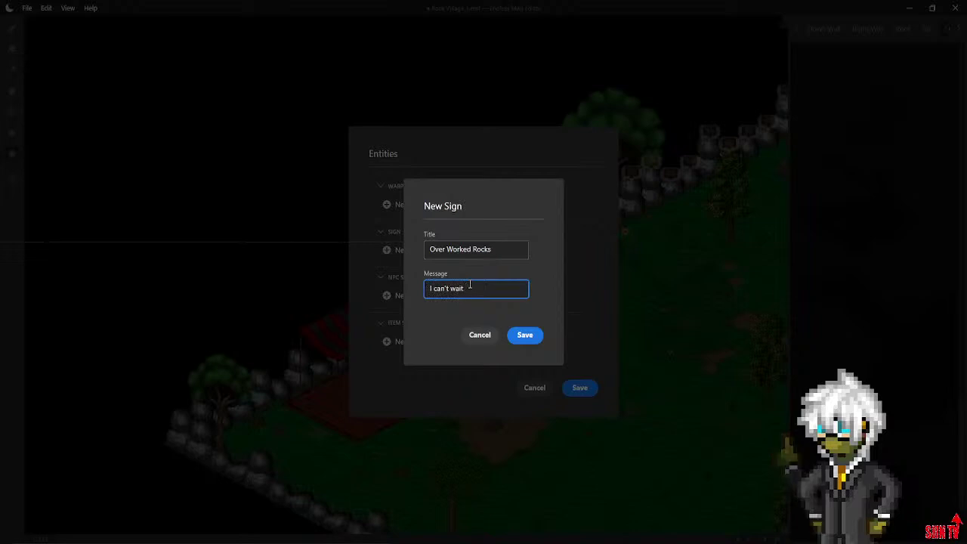
{"action": "type", "text": " til my shi"}
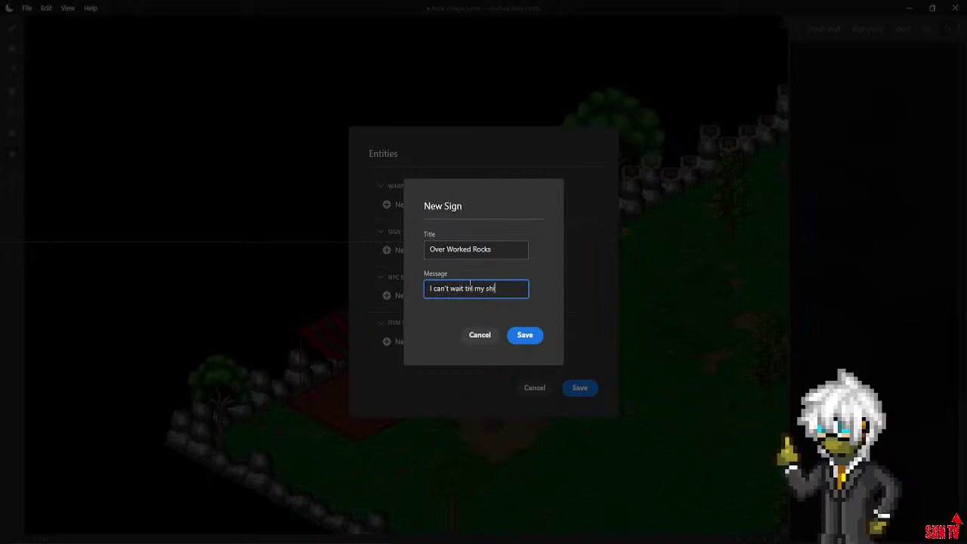
{"action": "type", "text": "ft is over so I can"}
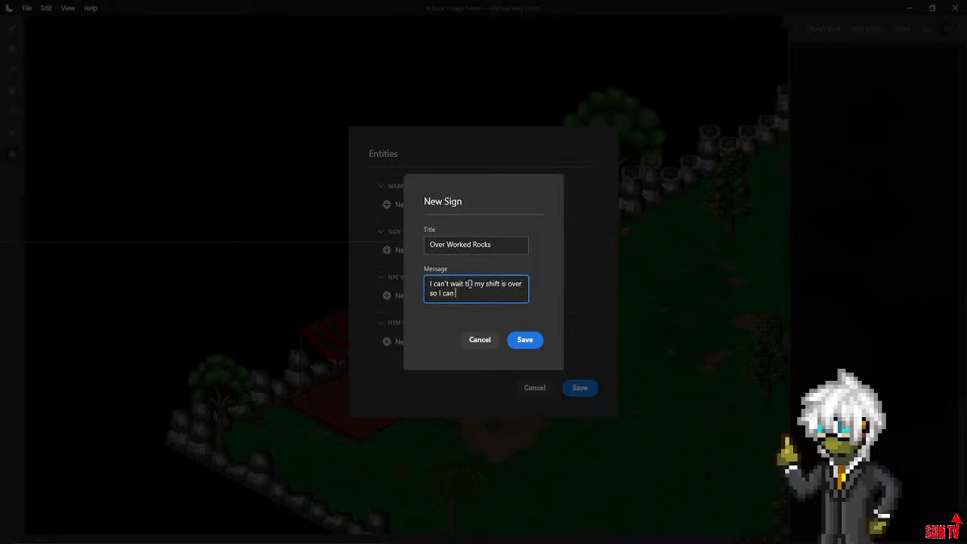
{"action": "type", "text": " go home and play"}
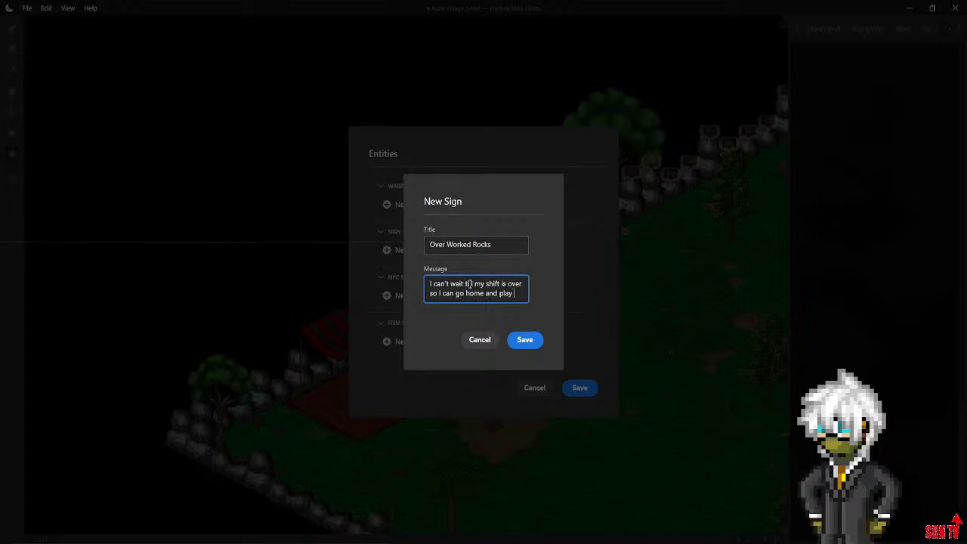
{"action": "type", "text": " Endless "}
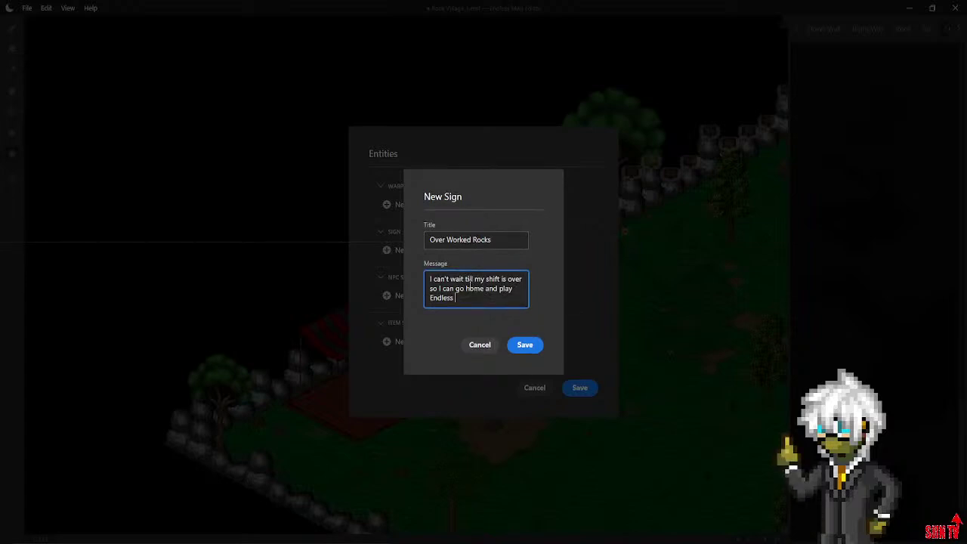
{"action": "type", "text": "Adventures "}
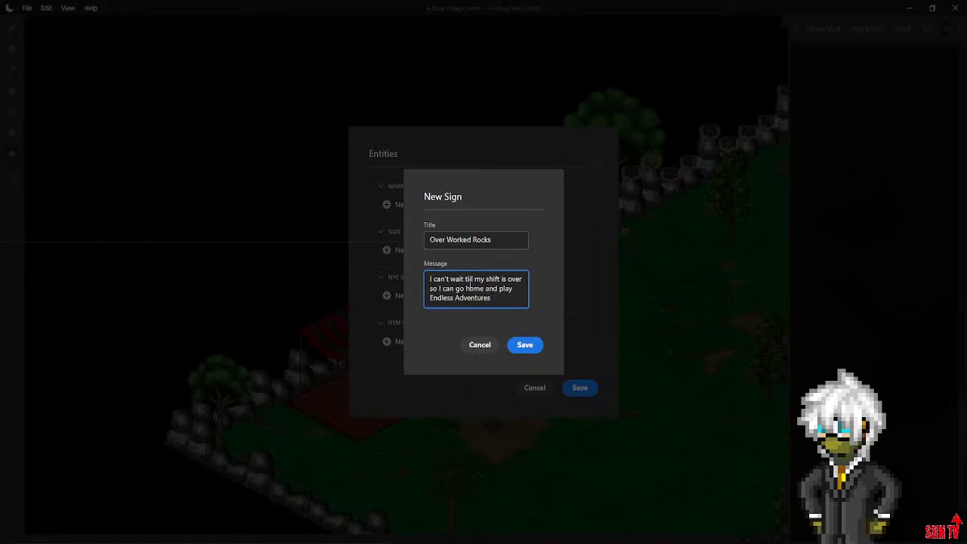
{"action": "type", "text": "!"}
{"action": "left_click", "coordinate": [528, 348]}
{"action": "left_click", "coordinate": [574, 407]}
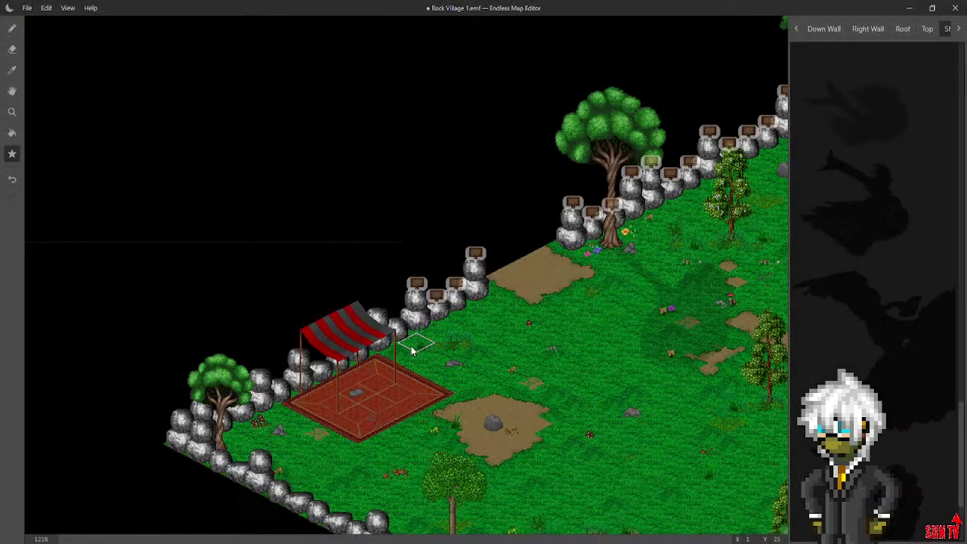
Start a sign on the stacked rock of the map's southwest wall, left of the thin-trunked tree, titled "Sellout Rock"
{"action": "middle_click_drag", "start_coordinate": [410, 346], "coordinate": [521, 119]}
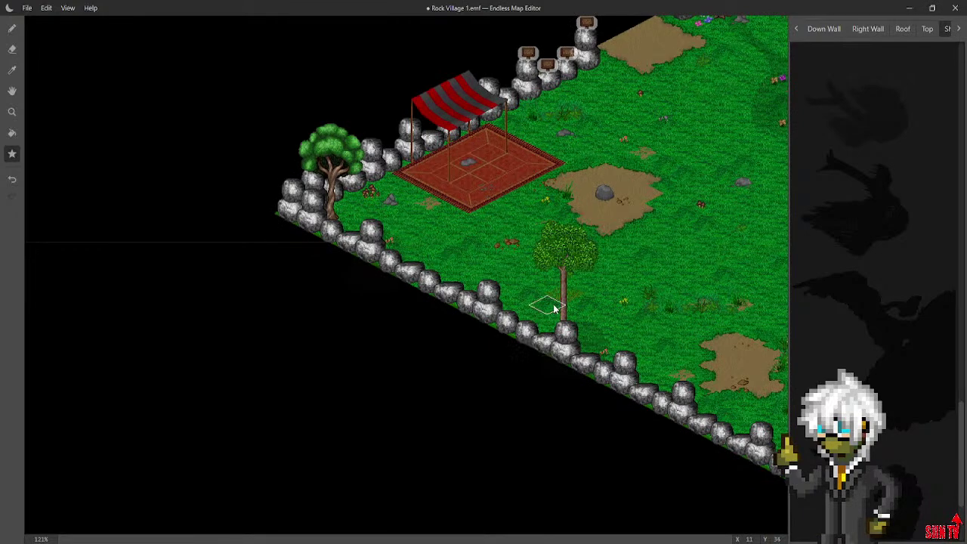
{"action": "middle_click_drag", "start_coordinate": [554, 305], "coordinate": [565, 370]}
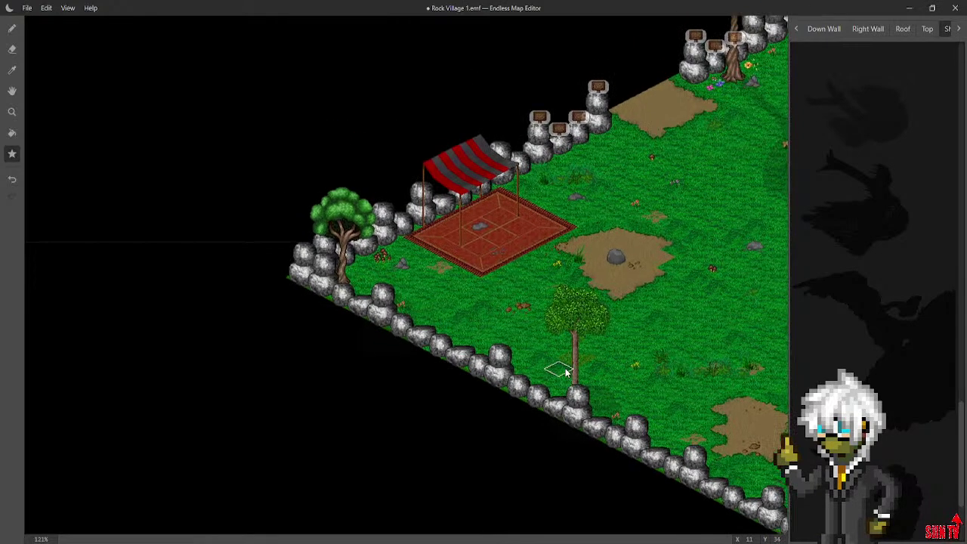
{"action": "left_click", "coordinate": [514, 380]}
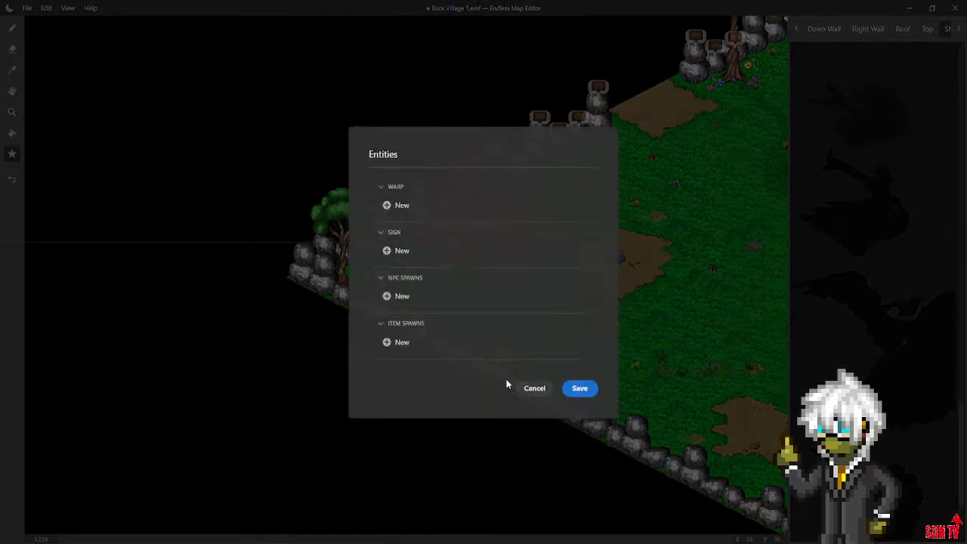
{"action": "left_click", "coordinate": [391, 251]}
{"action": "left_click", "coordinate": [452, 249]}
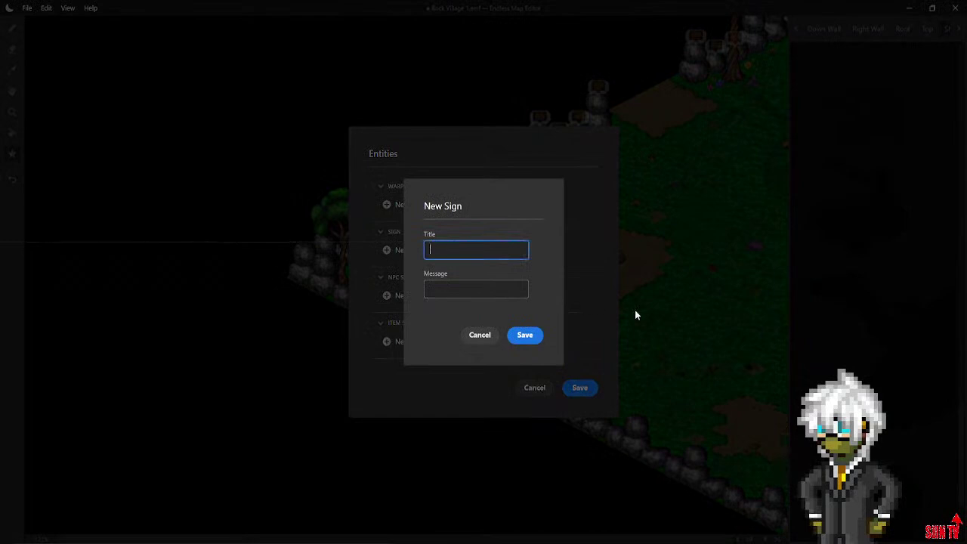
{"action": "type", "text": "Selloutr"}
{"action": "key", "text": "BackSpace"}
{"action": "type", "text": "Rock"}
{"action": "left_click", "coordinate": [428, 287]}
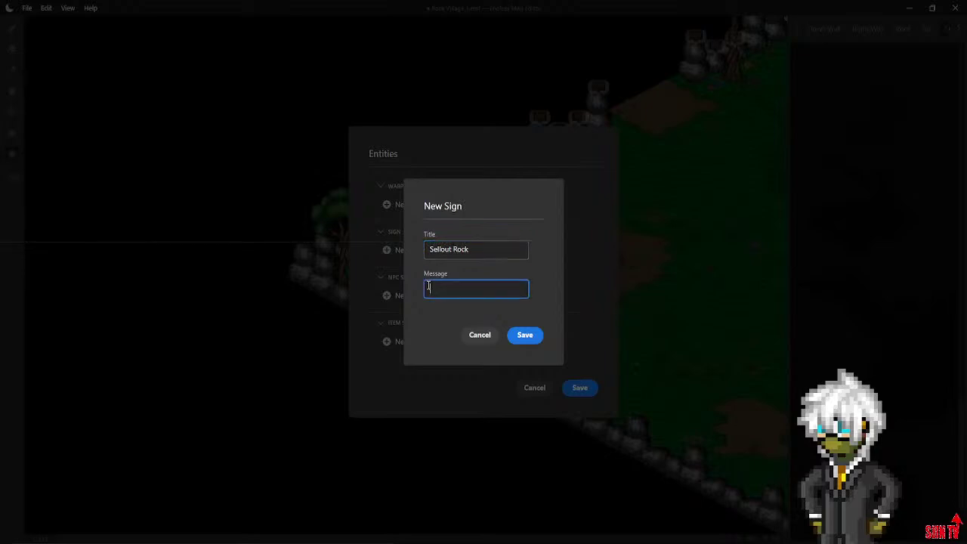
Set the sign's message to "Subscribe to SiinTV" and save the sign to its tile
{"action": "type", "text": "subscribe to Siin TV"}
{"action": "key", "text": "BackSpace"}
{"action": "key", "text": "BackSpace"}
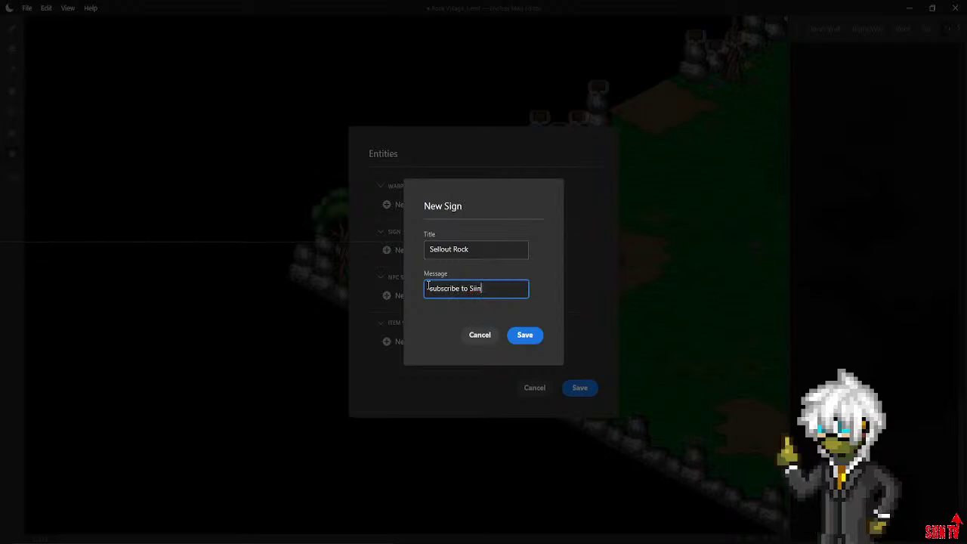
{"action": "type", "text": "TV"}
{"action": "left_click", "coordinate": [431, 288]}
{"action": "key", "text": "Delete"}
{"action": "type", "text": "S"}
{"action": "left_click", "coordinate": [527, 336]}
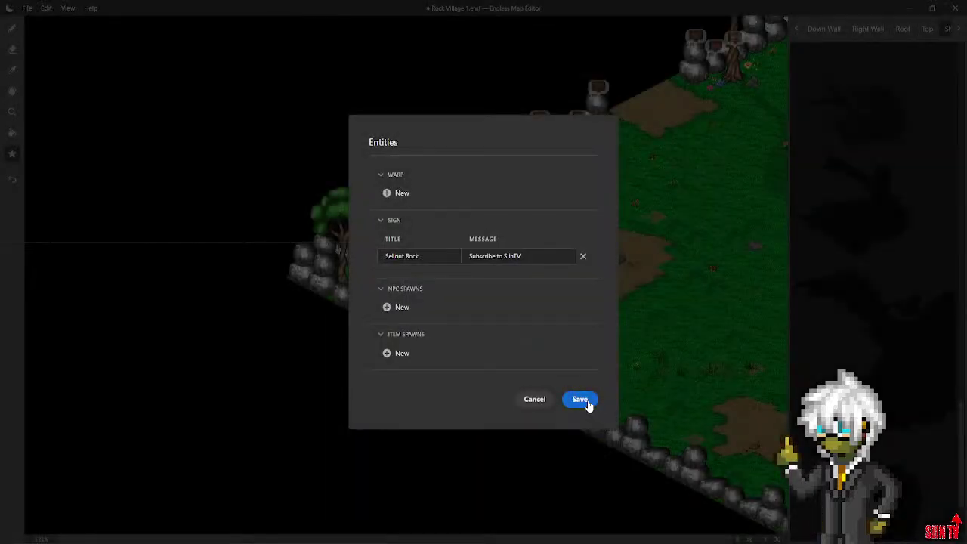
{"action": "left_click", "coordinate": [587, 400]}
Start a sign on a southeast wall rock near the map's bottom corner, past the large twisted tree, titled "Rock Cat"
{"action": "middle_click_drag", "start_coordinate": [674, 415], "coordinate": [664, 346]}
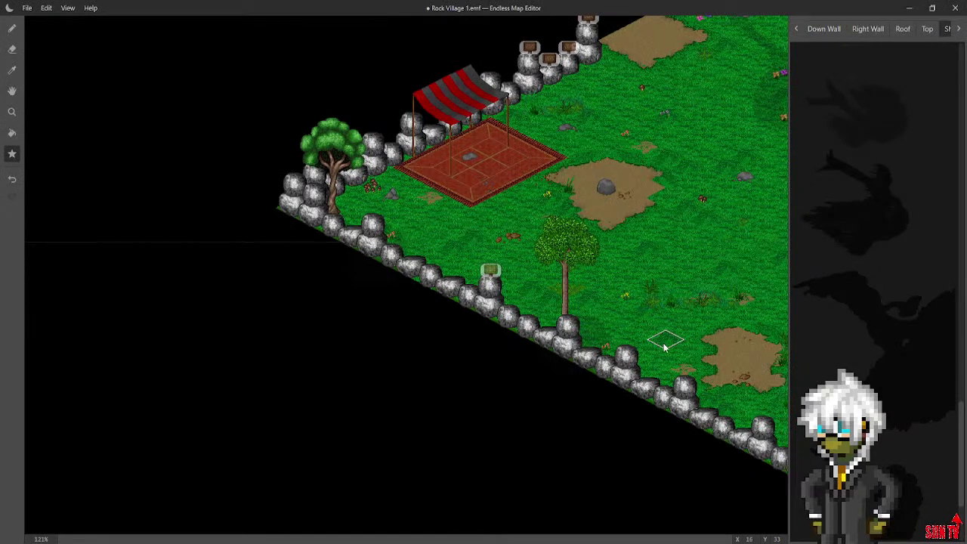
{"action": "middle_click_drag", "start_coordinate": [649, 273], "coordinate": [476, 190]}
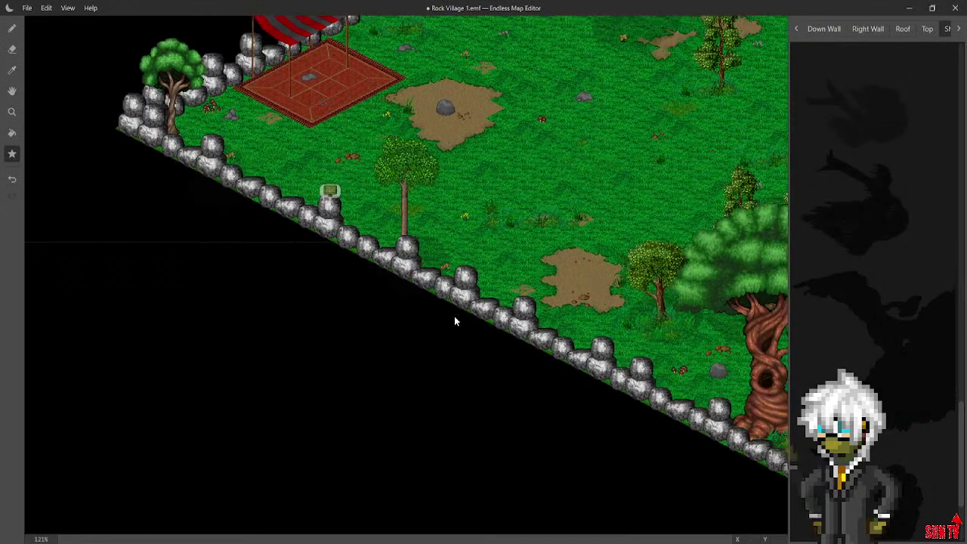
{"action": "middle_click_drag", "start_coordinate": [511, 286], "coordinate": [2, 278]}
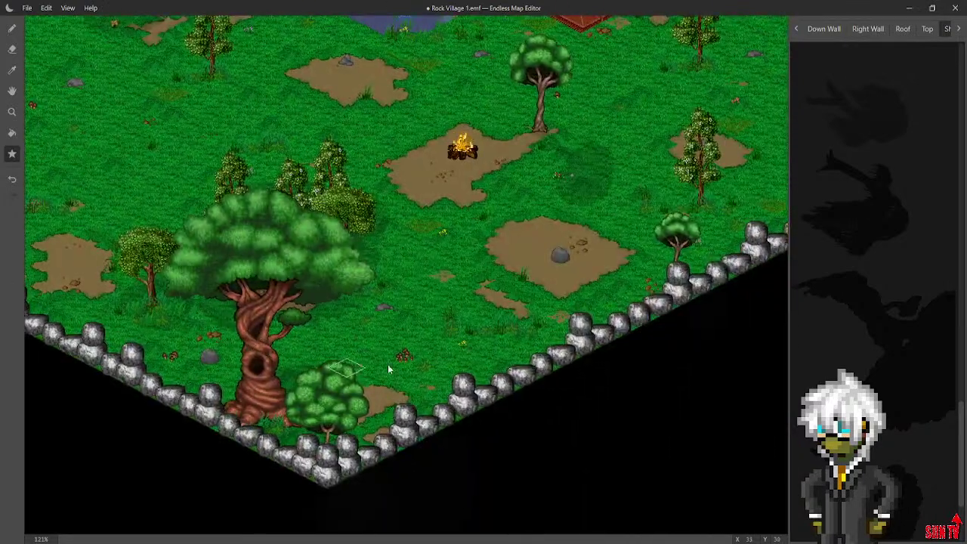
{"action": "left_click", "coordinate": [488, 399]}
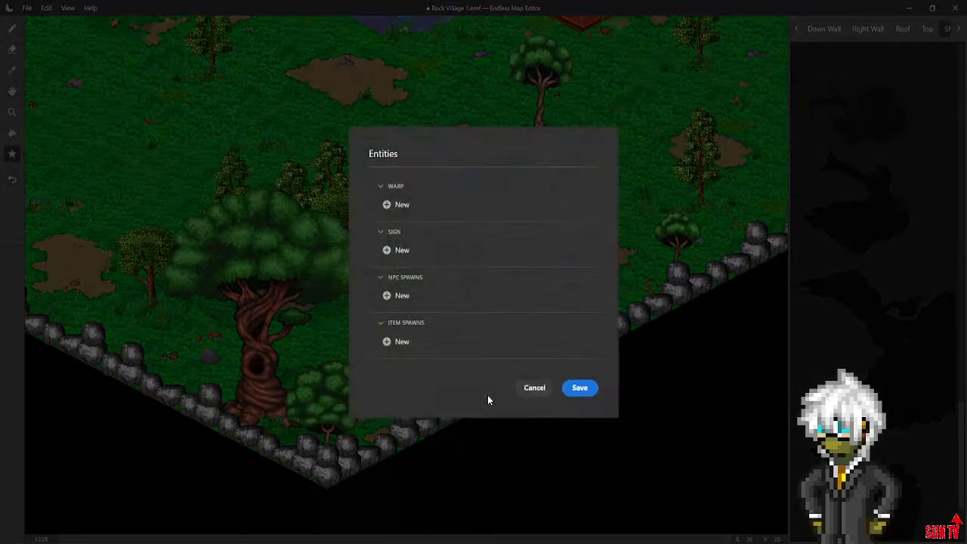
{"action": "left_click", "coordinate": [436, 258]}
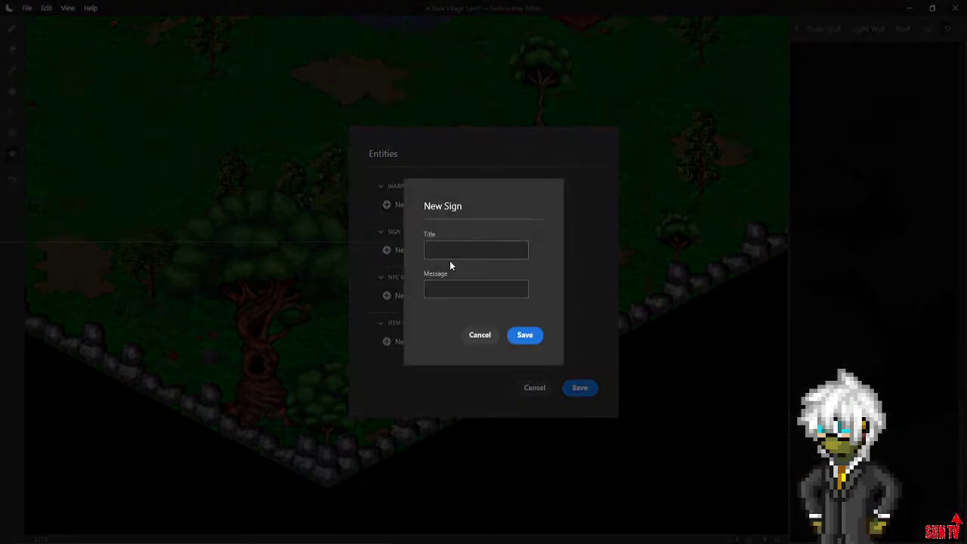
{"action": "left_click", "coordinate": [447, 253]}
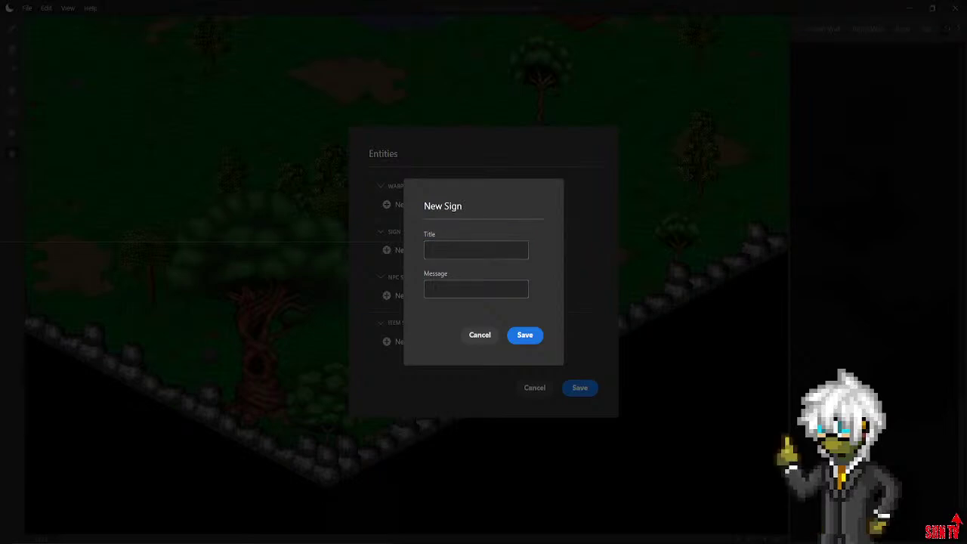
{"action": "key", "text": "alt+Tab"}
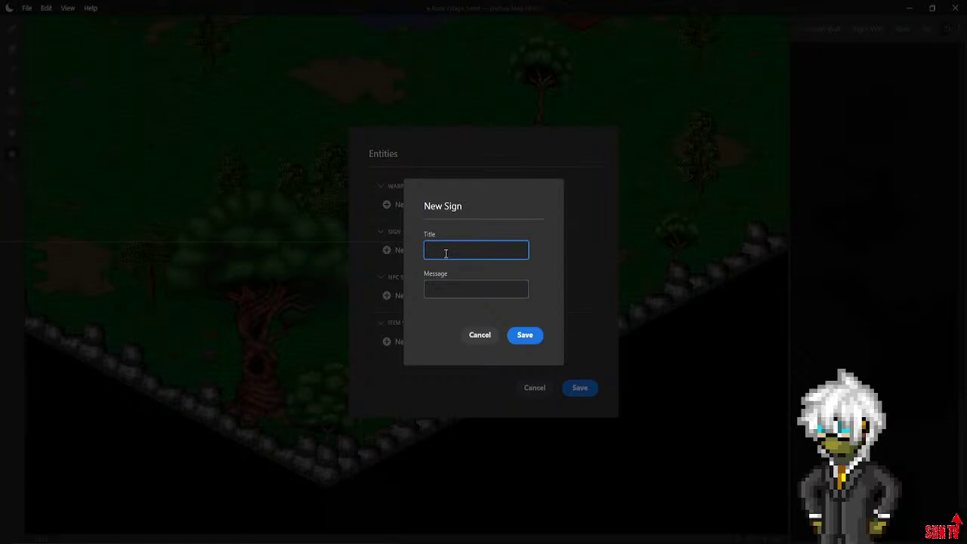
{"action": "type", "text": "Rock Cat"}
{"action": "left_click", "coordinate": [446, 250]}
Set the sign's message to "MEOW! :3" and save the sign to its tile
{"action": "left_click", "coordinate": [447, 289]}
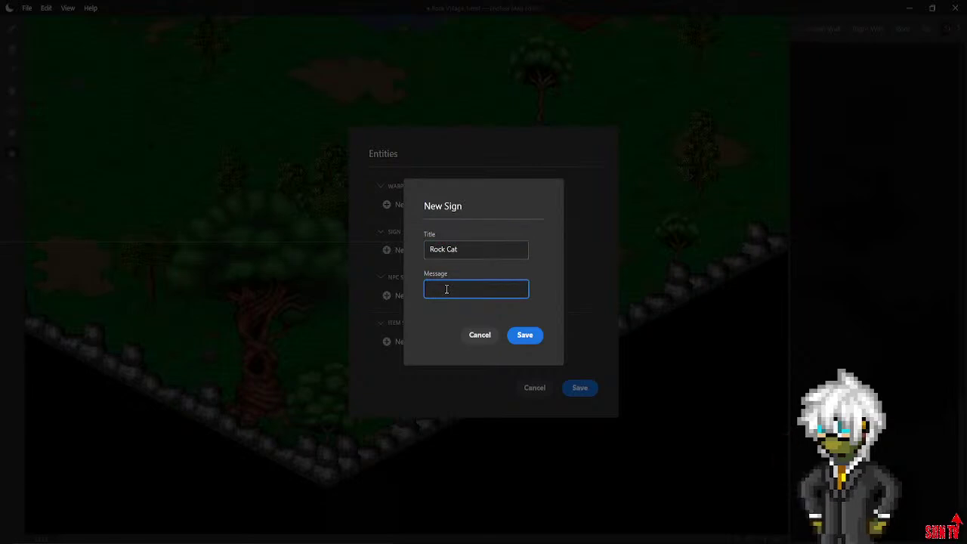
{"action": "type", "text": "MEOW! :3"}
{"action": "left_click", "coordinate": [531, 347]}
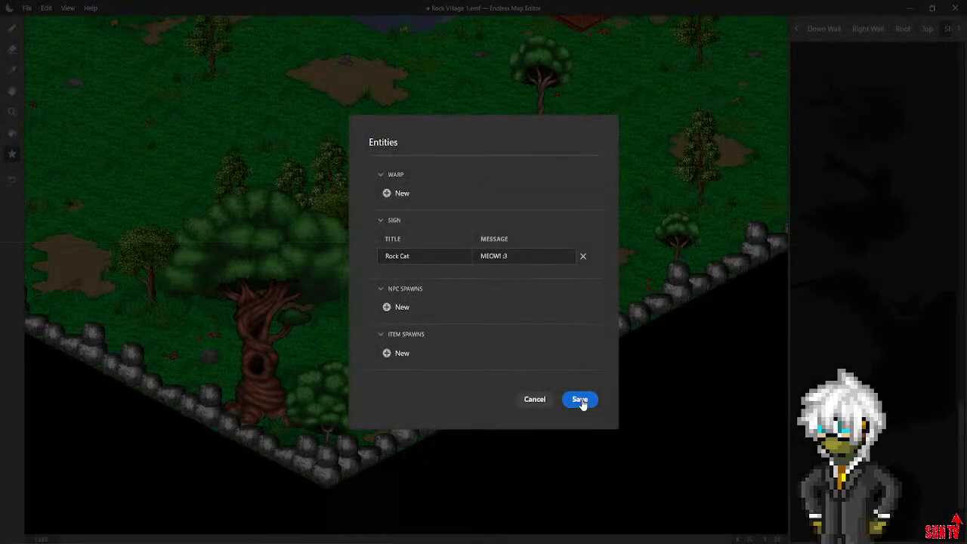
{"action": "left_click", "coordinate": [581, 401]}
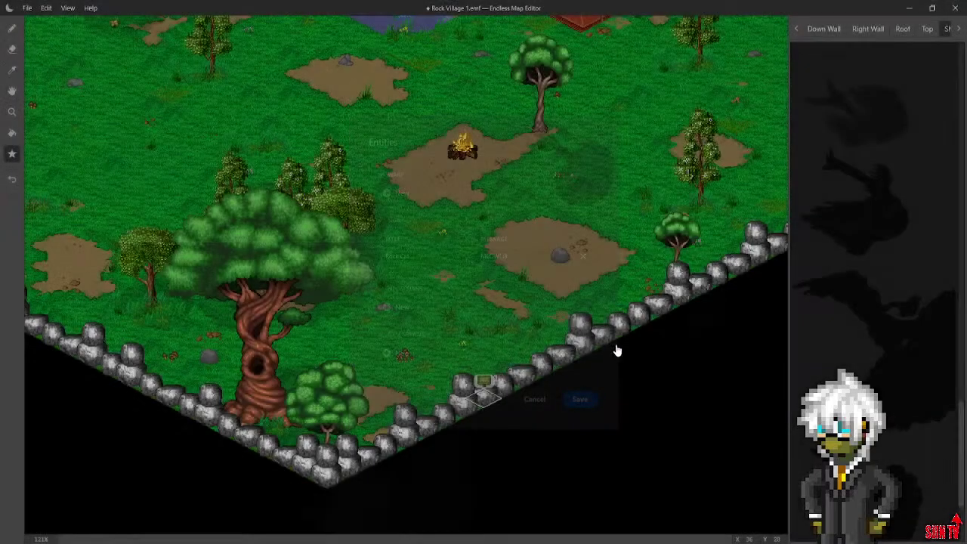
Add a sign titled "Rock Around The Clock" with message "You ever played Bones Underground?" to the next stacked rock up the southeast wall
{"action": "left_click", "coordinate": [588, 348]}
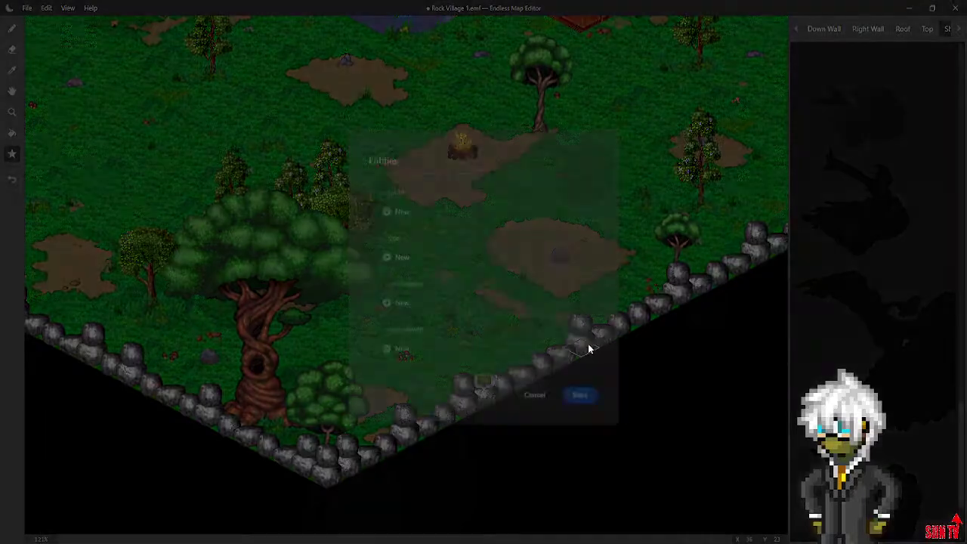
{"action": "left_click", "coordinate": [397, 254]}
{"action": "left_click", "coordinate": [447, 252]}
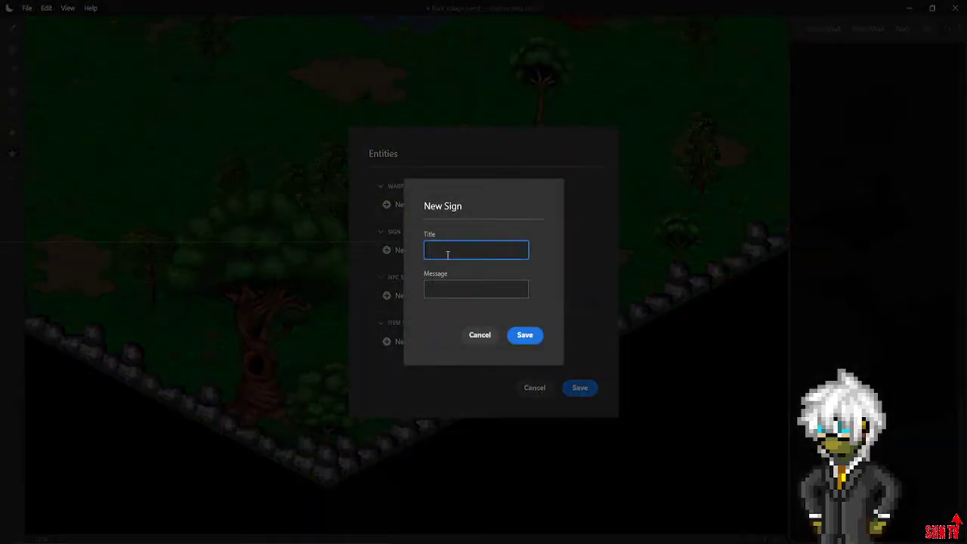
{"action": "type", "text": "Rock Around The Clock"}
{"action": "left_click", "coordinate": [455, 290]}
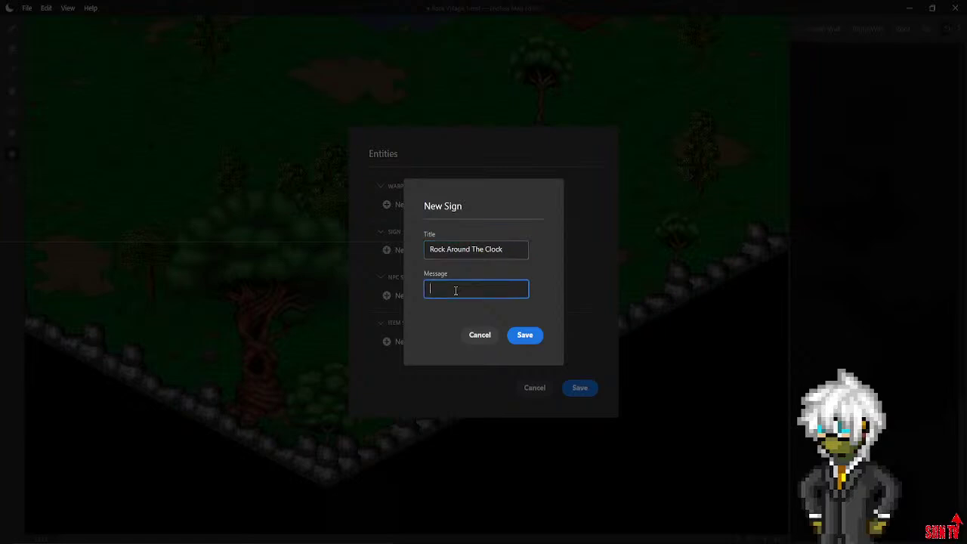
{"action": "type", "text": "You ever played Bones Underground?"}
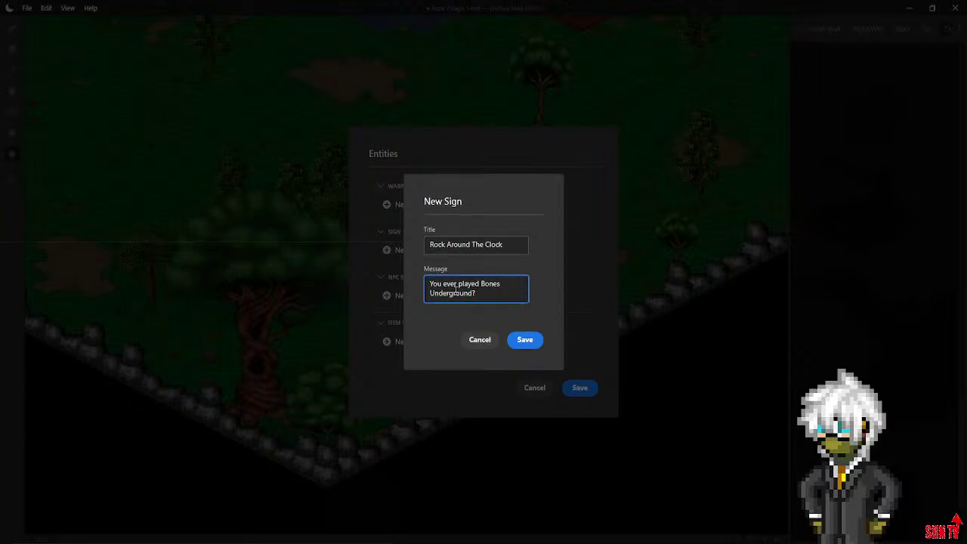
{"action": "left_click", "coordinate": [529, 344]}
{"action": "left_click", "coordinate": [586, 403]}
{"action": "middle_click_drag", "start_coordinate": [618, 337], "coordinate": [299, 440]}
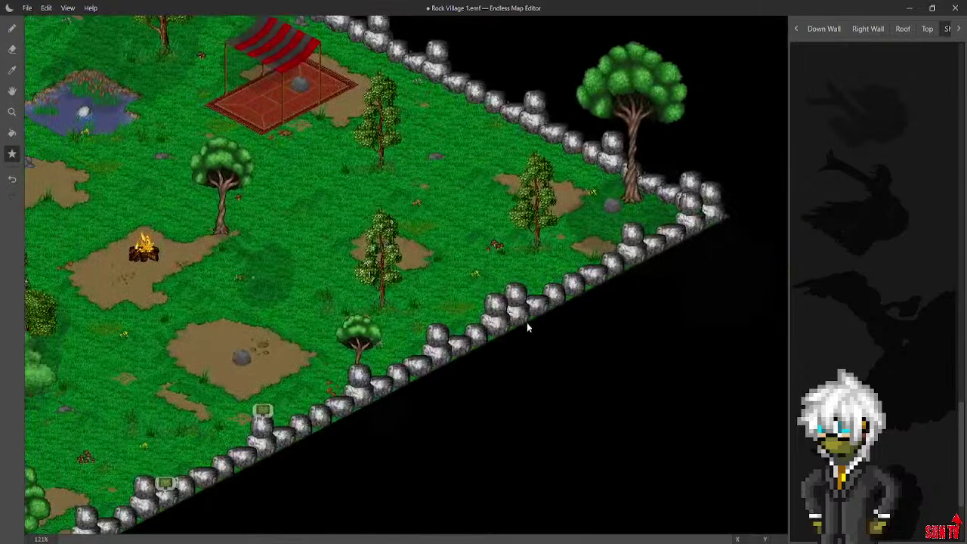
Start a sign titled "A Plus Sized Rock" on a rock farther up the southeast wall, past the small leafy tree
{"action": "left_click", "coordinate": [478, 344]}
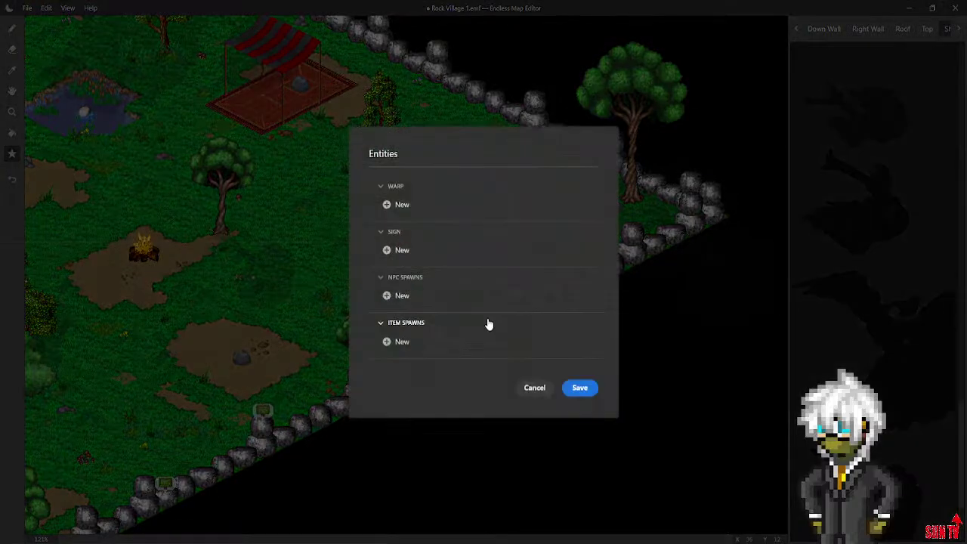
{"action": "left_click", "coordinate": [403, 250]}
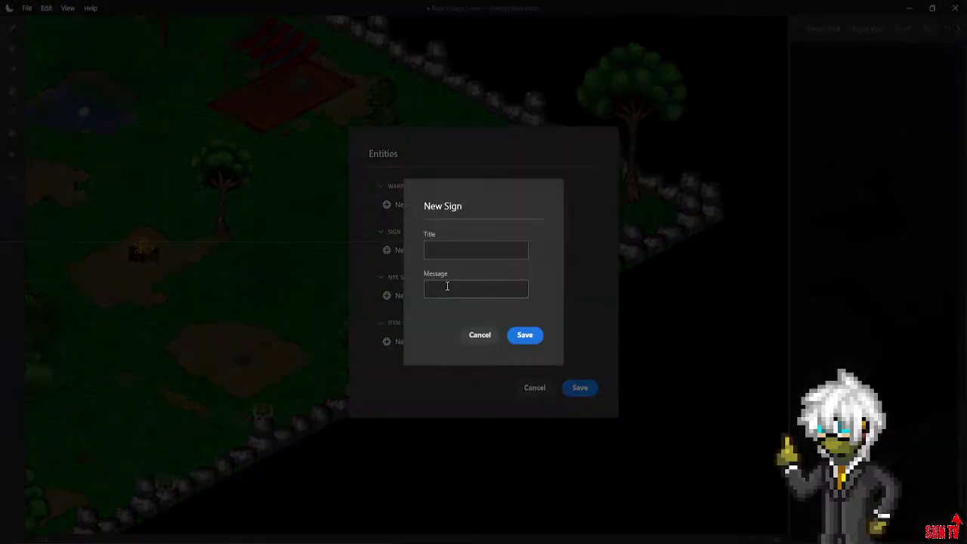
{"action": "left_click", "coordinate": [431, 250]}
{"action": "type", "text": "A Pl"}
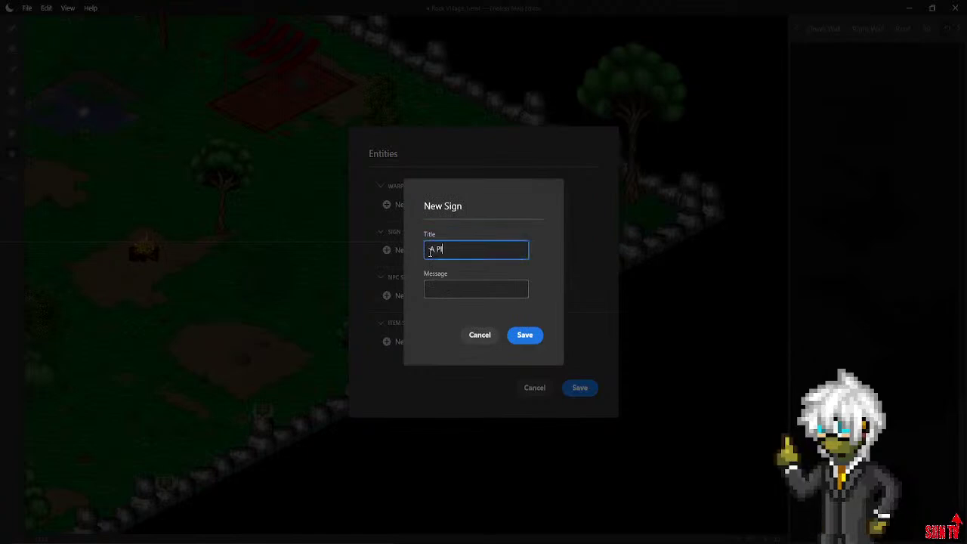
{"action": "type", "text": "us Sized Rock"}
Set the sign's message to "I'm more of an EO Plus rock myself :D" and save the sign to its tile
{"action": "left_click", "coordinate": [451, 292]}
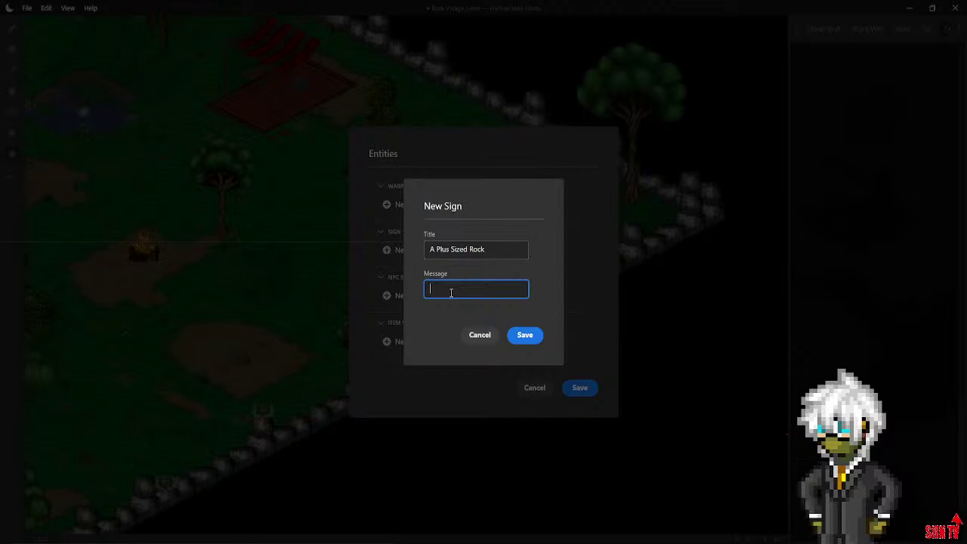
{"action": "type", "text": "You"}
{"action": "key", "text": "BackSpace"}
{"action": "key", "text": "BackSpace"}
{"action": "key", "text": "BackSpace"}
{"action": "type", "text": "E"}
{"action": "type", "text": "I'm more of "}
{"action": "type", "text": "an EO"}
{"action": "key", "text": "BackSpace"}
{"action": "type", "text": "O Plus rock myself"}
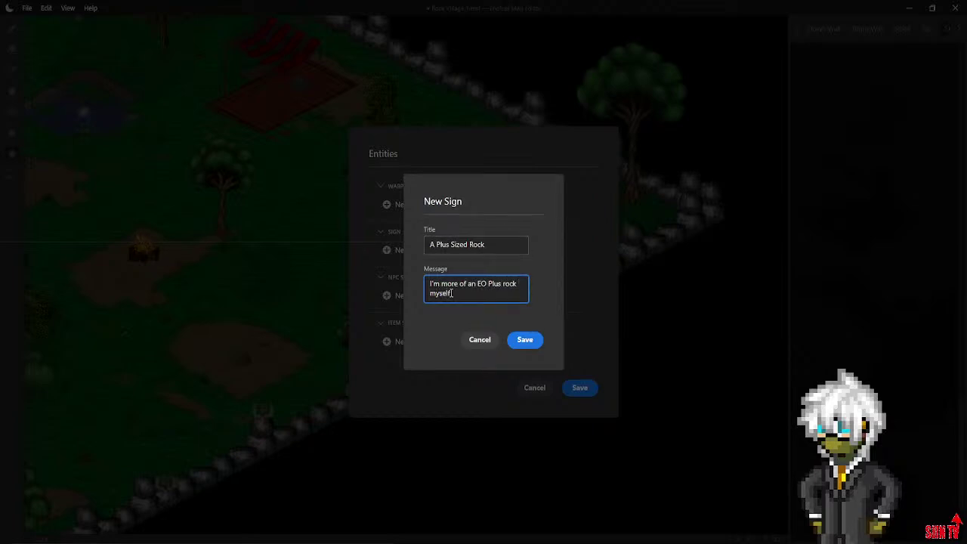
{"action": "type", "text": ":D"}
{"action": "left_click", "coordinate": [539, 343]}
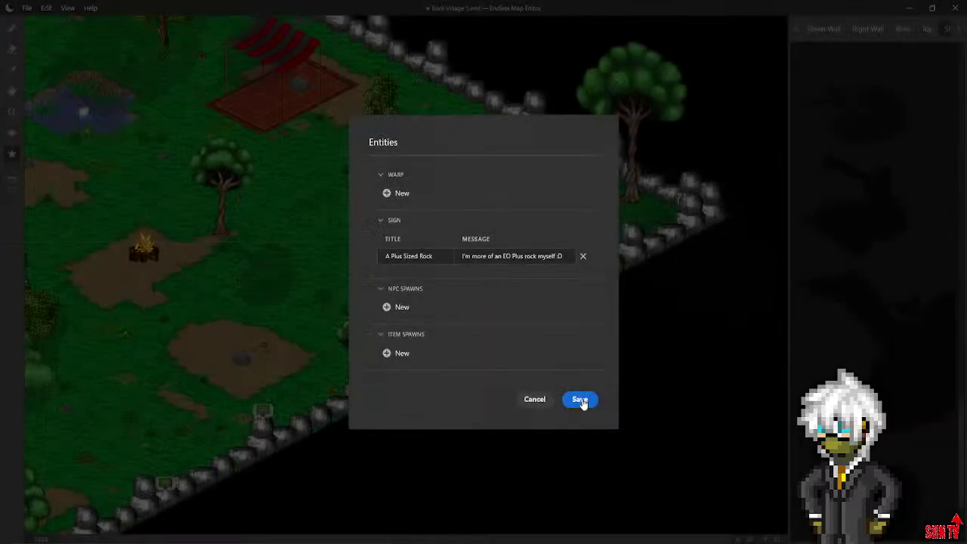
{"action": "left_click", "coordinate": [581, 400]}
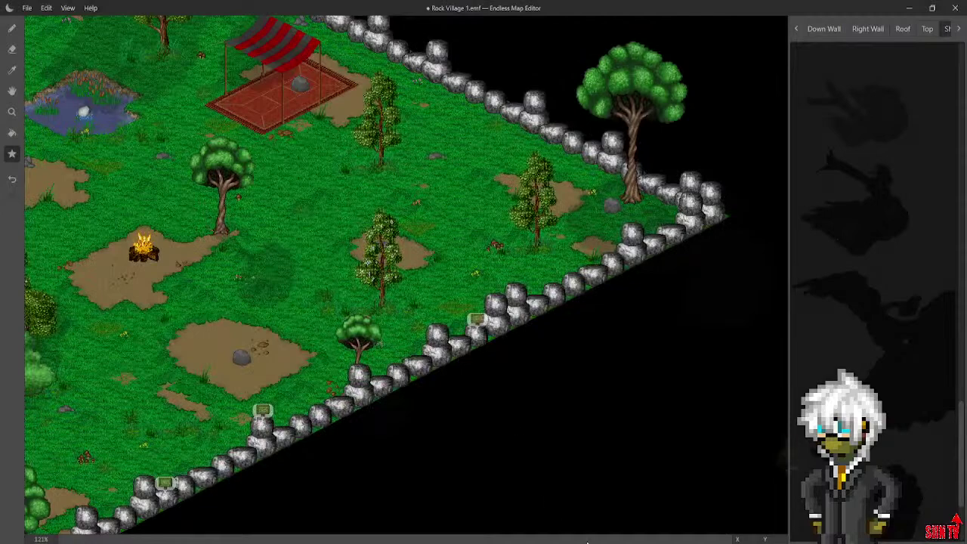
{"action": "middle_click_drag", "start_coordinate": [502, 208], "coordinate": [662, 334]}
{"action": "middle_click_drag", "start_coordinate": [637, 282], "coordinate": [603, 301]}
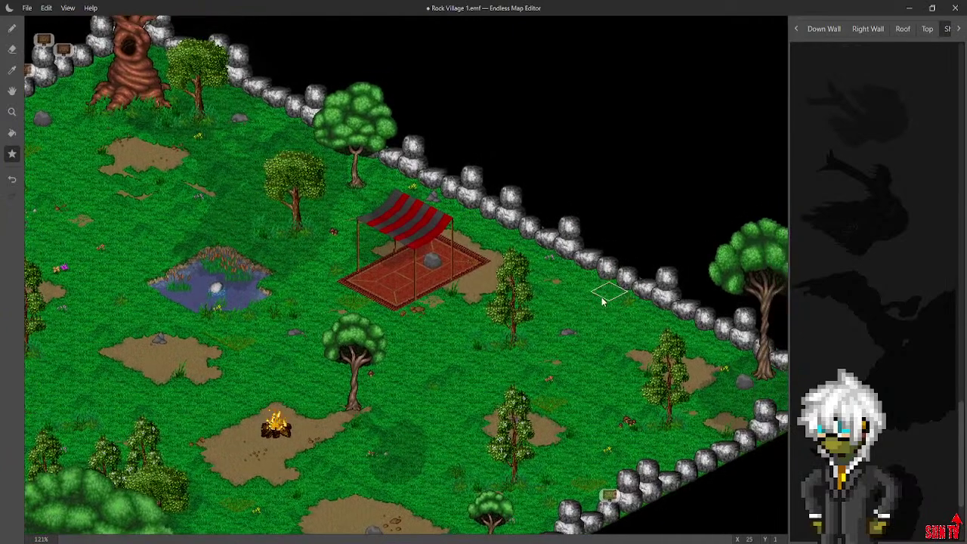
{"action": "left_click", "coordinate": [542, 250]}
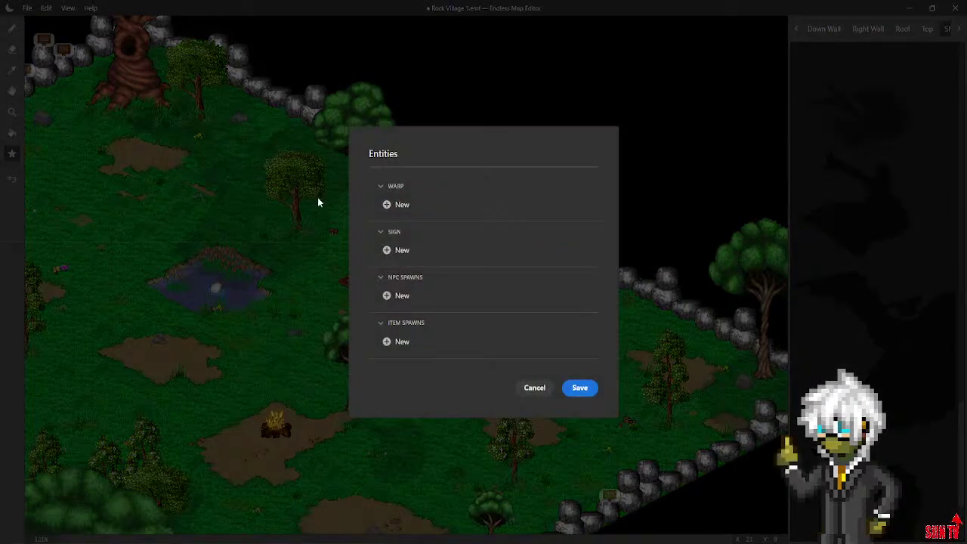
{"action": "left_click", "coordinate": [393, 251]}
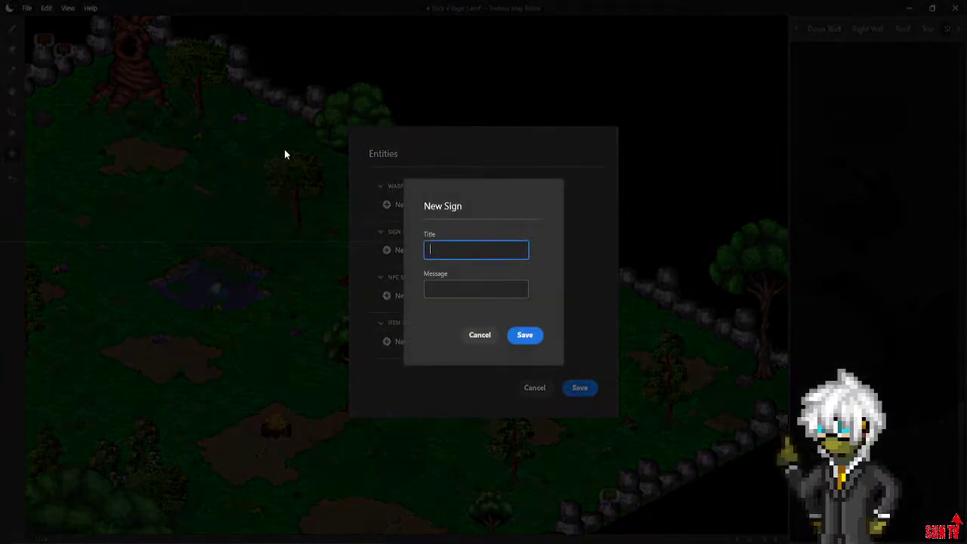
{"action": "left_click", "coordinate": [528, 337]}
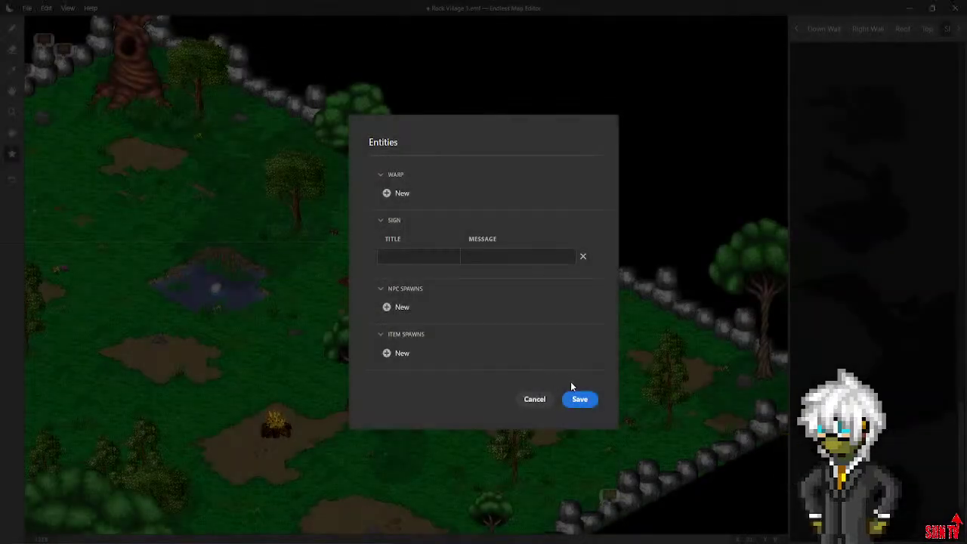
{"action": "left_click", "coordinate": [533, 400]}
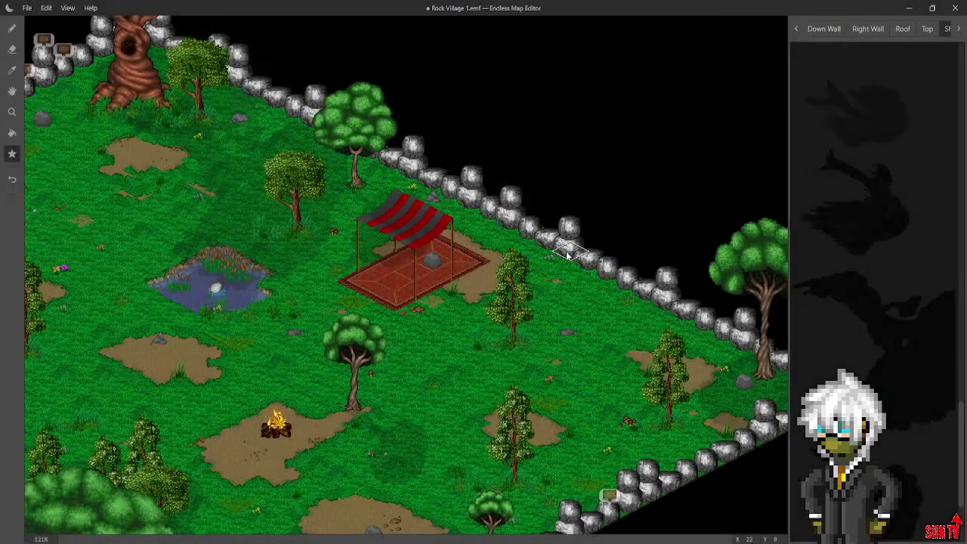
Start a sign titled "Clone Rocks" on the stacked rocks of the northeast wall, just past the striped canopy
{"action": "left_click", "coordinate": [566, 255]}
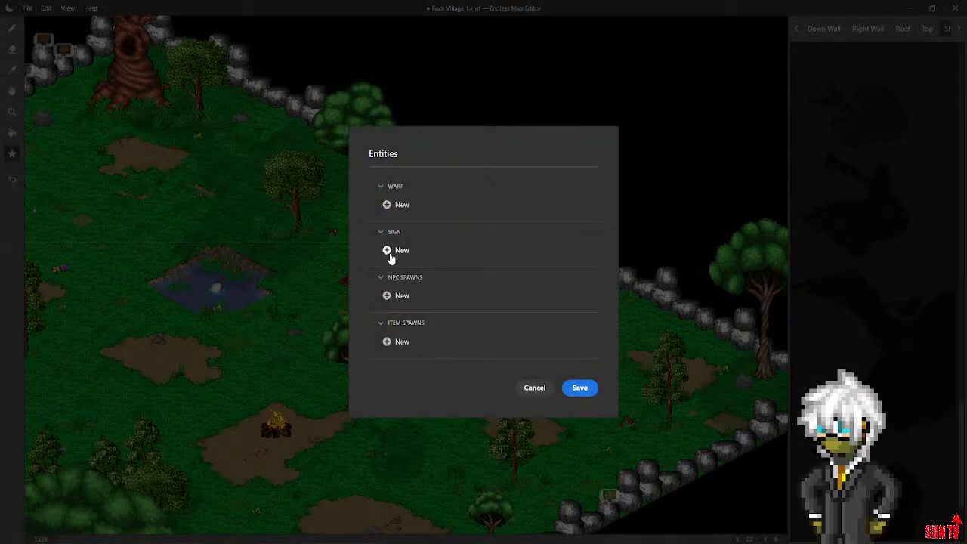
{"action": "left_click", "coordinate": [389, 256]}
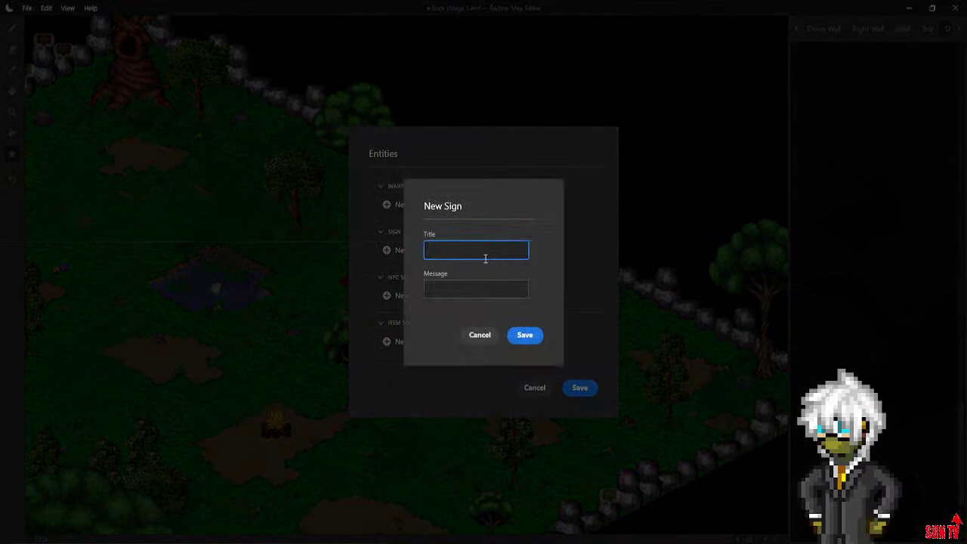
{"action": "type", "text": "Clone Rocks"}
Draft the sign's message as "You're a clone!" and clear it again
{"action": "left_click", "coordinate": [427, 288]}
{"action": "type", "text": "You're"}
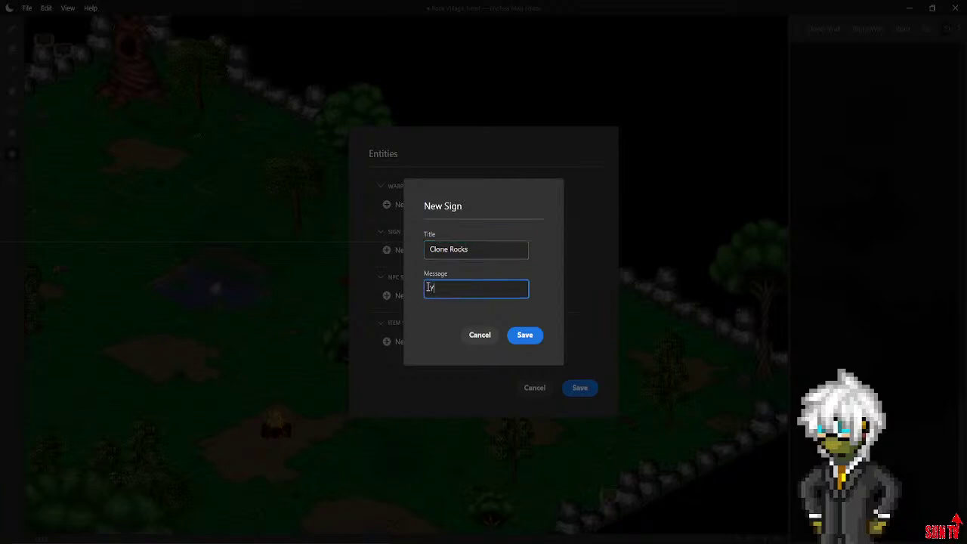
{"action": "type", "text": "clone!"}
{"action": "key", "text": "BackSpace"}
{"action": "key", "text": "BackSpace"}
{"action": "key", "text": "BackSpace"}
{"action": "key", "text": "BackSpace"}
{"action": "key", "text": "BackSpace"}
{"action": "key", "text": "BackSpace"}
{"action": "key", "text": "BackSpace"}
{"action": "key", "text": "BackSpace"}
{"action": "key", "text": "BackSpace"}
{"action": "key", "text": "BackSpace"}
{"action": "key", "text": "BackSpace"}
{"action": "key", "text": "BackSpace"}
{"action": "key", "text": "BackSpace"}
{"action": "key", "text": "BackSpace"}
{"action": "key", "text": "BackSpace"}
Draft the message as a two-line exchange: Rock 1: "You're a clone!" and Rock 2: "NO YOU ARE!"
{"action": "type", "text": "Rock 1"}
{"action": "type", "text": ": \"You're a clone"}
{"action": "type", "text": "\""}
{"action": "key", "text": "BackSpace"}
{"action": "type", "text": "!\" Rock 2"}
{"action": "key", "text": "BackSpace"}
{"action": "key", "text": "BackSpace"}
{"action": "key", "text": "BackSpace"}
{"action": "key", "text": "BackSpace"}
{"action": "key", "text": "BackSpace"}
{"action": "key", "text": "BackSpace"}
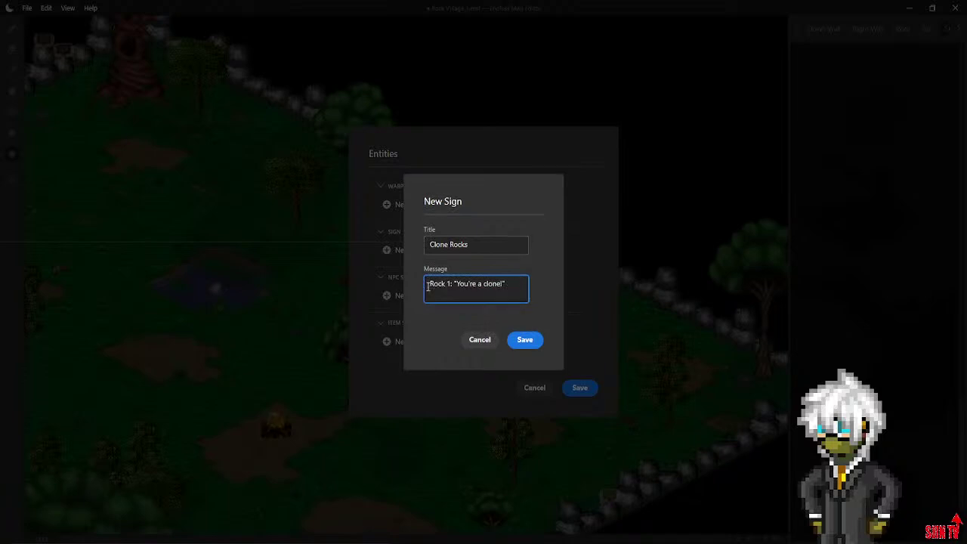
{"action": "type", "text": "Rock 2: \"NO YOU ARE!\""}
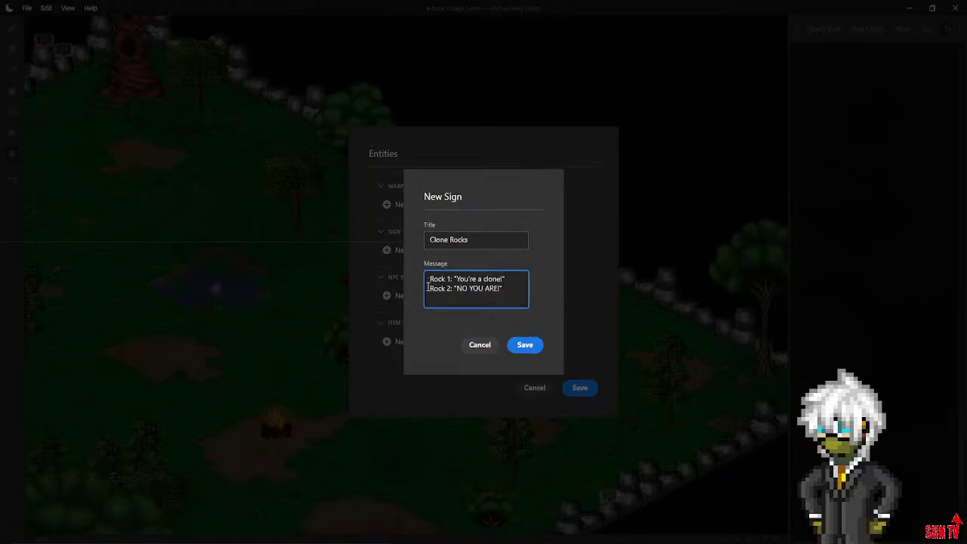
Try to add a third line starting with "Both:" to the rocks' exchange
{"action": "type", "text": "           Ro"}
{"action": "key", "text": "BackSpace"}
{"action": "key", "text": "BackSpace"}
{"action": "type", "text": "Both:"}
{"action": "key", "text": "BackSpace"}
{"action": "key", "text": "BackSpace"}
{"action": "key", "text": "BackSpace"}
{"action": "key", "text": "Return"}
{"action": "type", "text": "Bo"}
{"action": "key", "text": "BackSpace"}
{"action": "key", "text": "BackSpace"}
Replace the whole message with "We play EO Clone" and save the sign to its tile
{"action": "left_click_drag", "start_coordinate": [514, 288], "coordinate": [426, 270]}
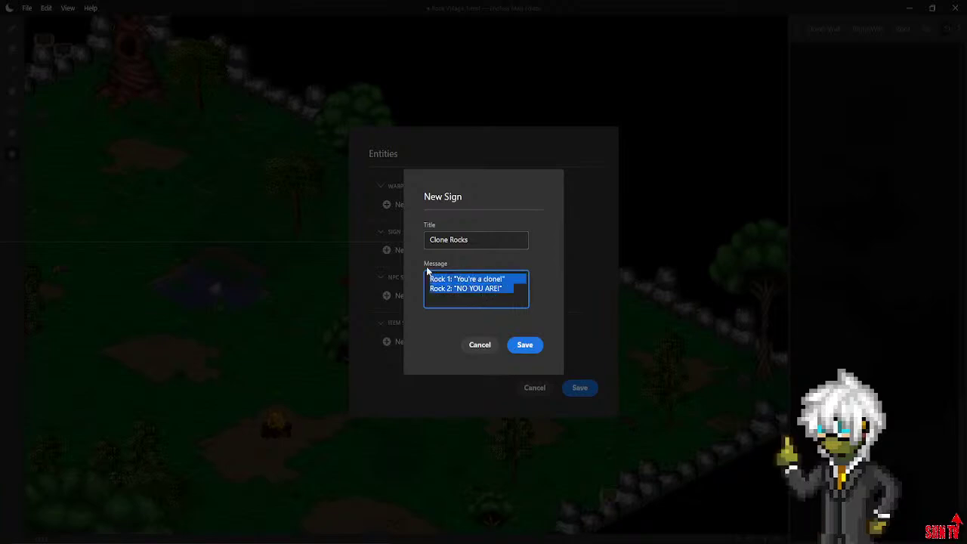
{"action": "key", "text": "BackSpace"}
{"action": "type", "text": "We play"}
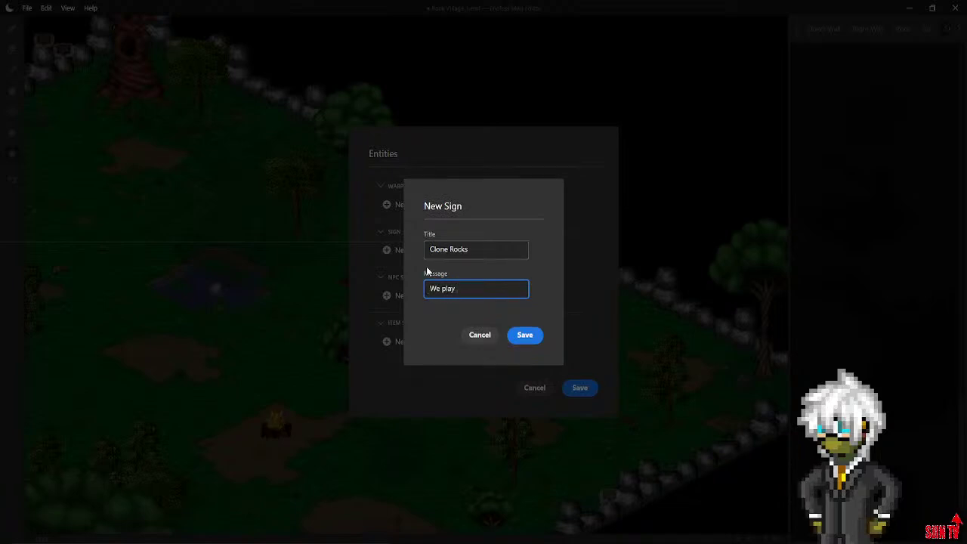
{"action": "type", "text": " EO CLONE"}
{"action": "key", "text": "BackSpace"}
{"action": "key", "text": "BackSpace"}
{"action": "key", "text": "BackSpace"}
{"action": "key", "text": "BackSpace"}
{"action": "key", "text": "BackSpace"}
{"action": "type", "text": "Clone"}
{"action": "left_click", "coordinate": [518, 337]}
{"action": "left_click", "coordinate": [583, 399]}
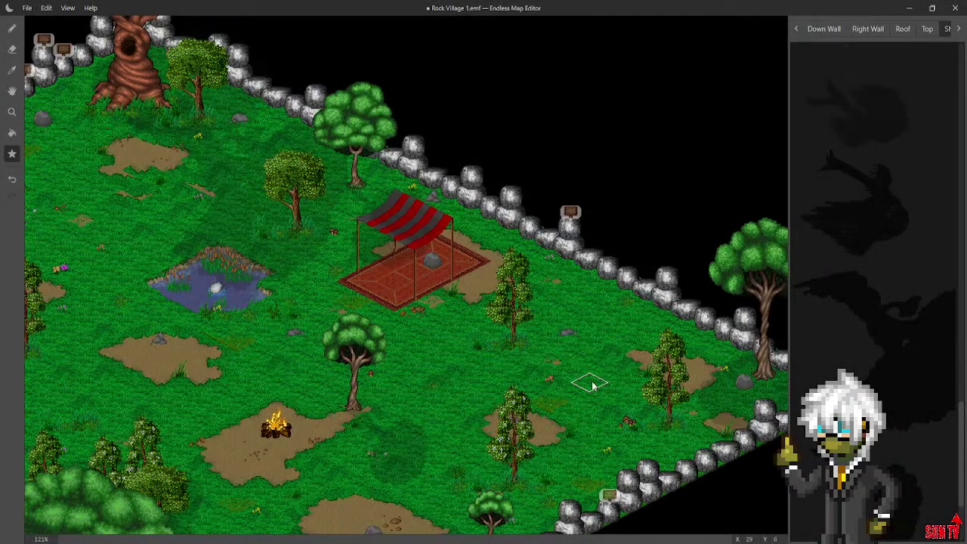
Save the Rock Village 1 map file
{"action": "middle_click_drag", "start_coordinate": [429, 232], "coordinate": [594, 330]}
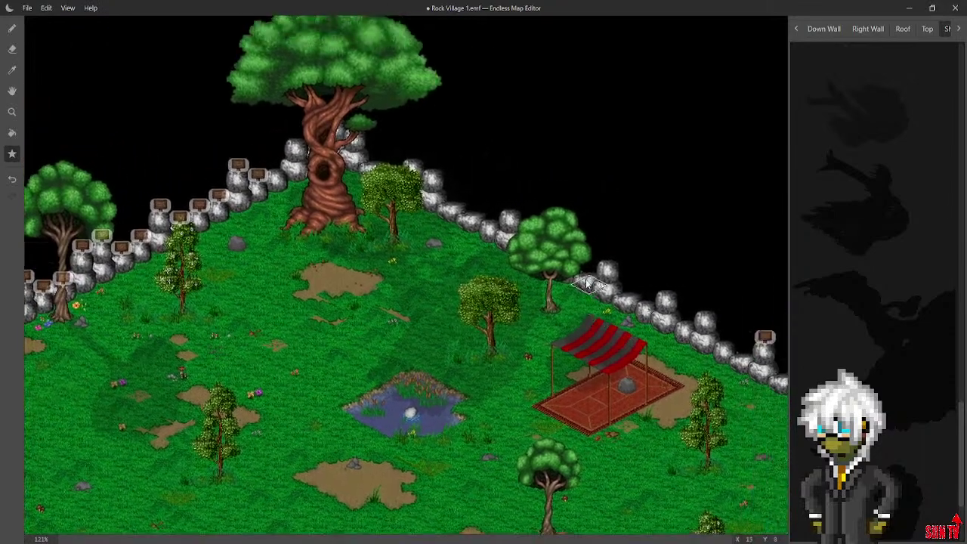
{"action": "middle_click_drag", "start_coordinate": [586, 284], "coordinate": [570, 291]}
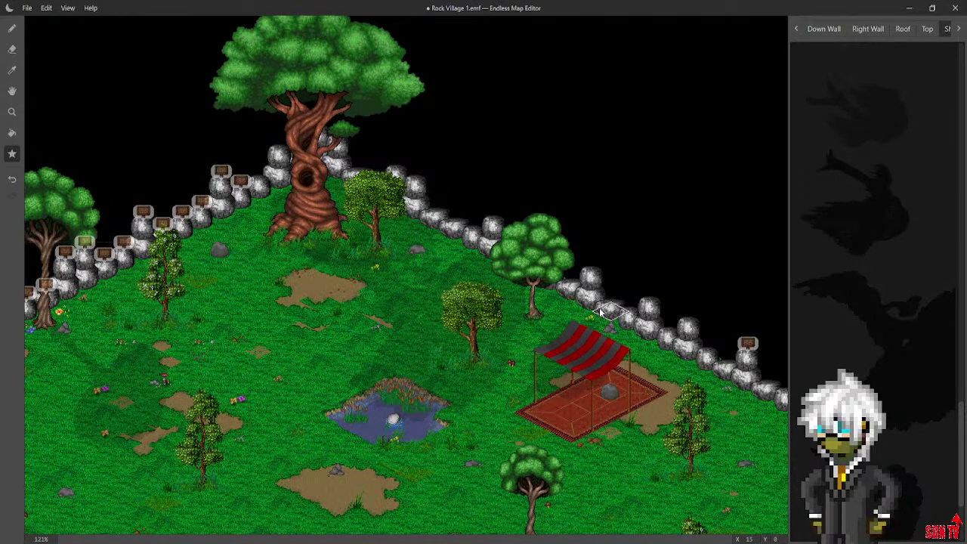
{"action": "middle_click_drag", "start_coordinate": [605, 309], "coordinate": [609, 198]}
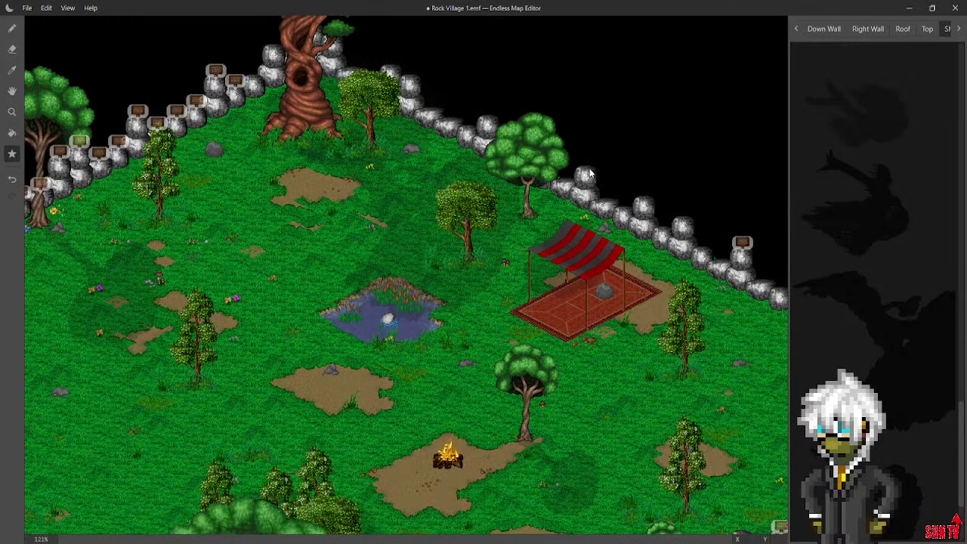
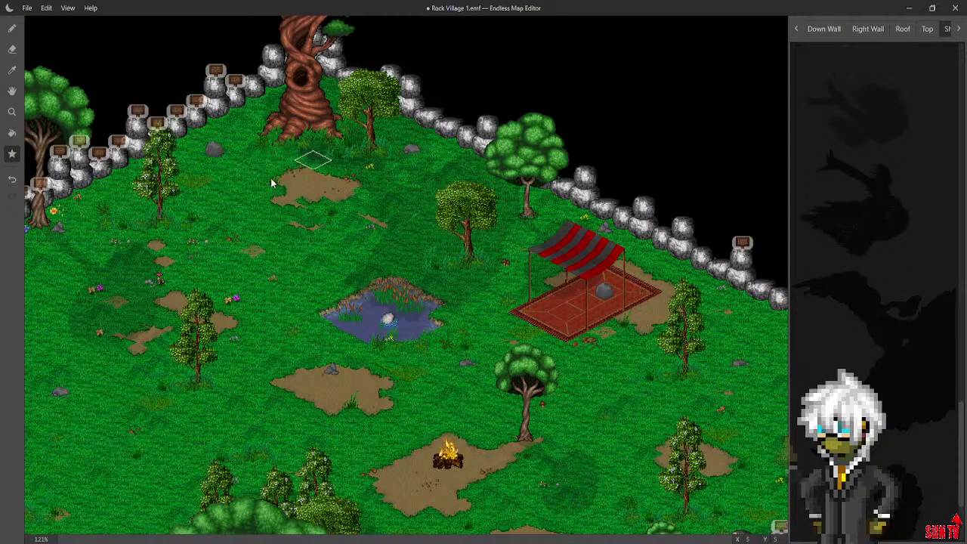
{"action": "middle_click_drag", "start_coordinate": [276, 300], "coordinate": [691, 284]}
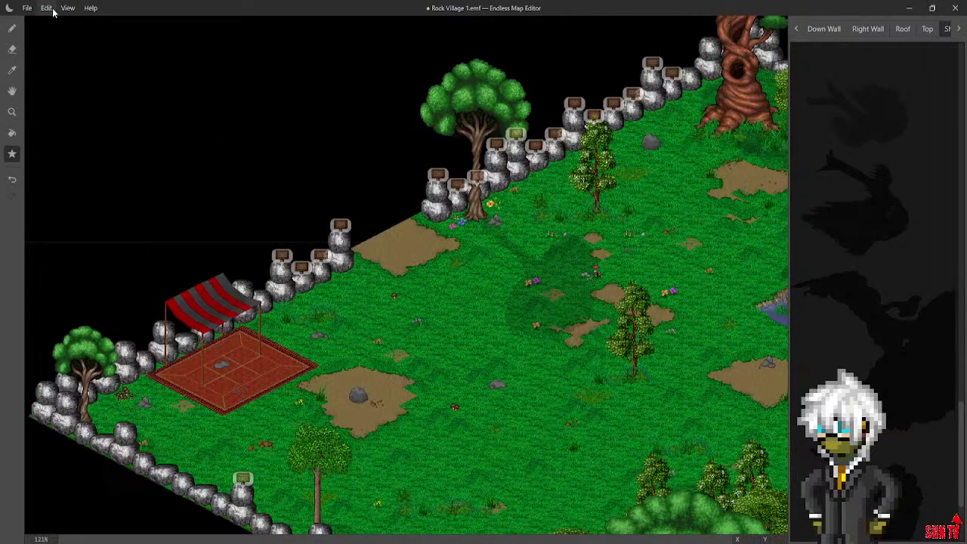
{"action": "left_click", "coordinate": [27, 7]}
{"action": "left_click", "coordinate": [30, 89]}
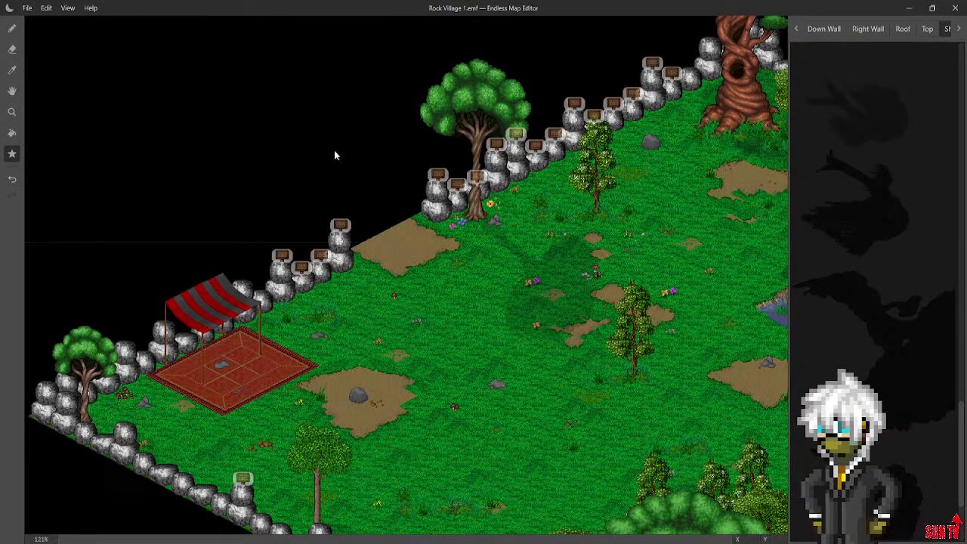
{"action": "middle_click_drag", "start_coordinate": [672, 275], "coordinate": [385, 134]}
{"action": "left_click", "coordinate": [27, 8]}
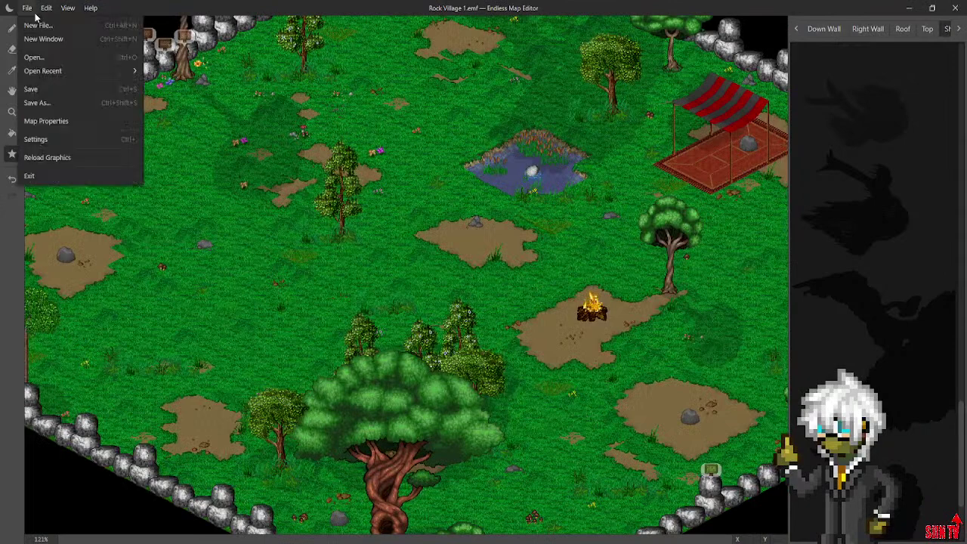
{"action": "mouse_move", "coordinate": [63, 79]}
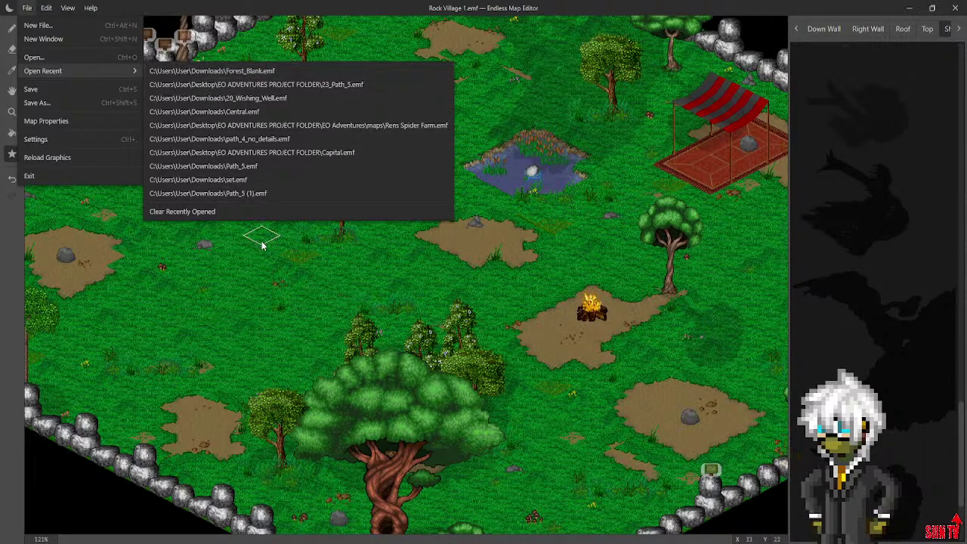
{"action": "left_click", "coordinate": [302, 274]}
{"action": "left_click", "coordinate": [302, 273]}
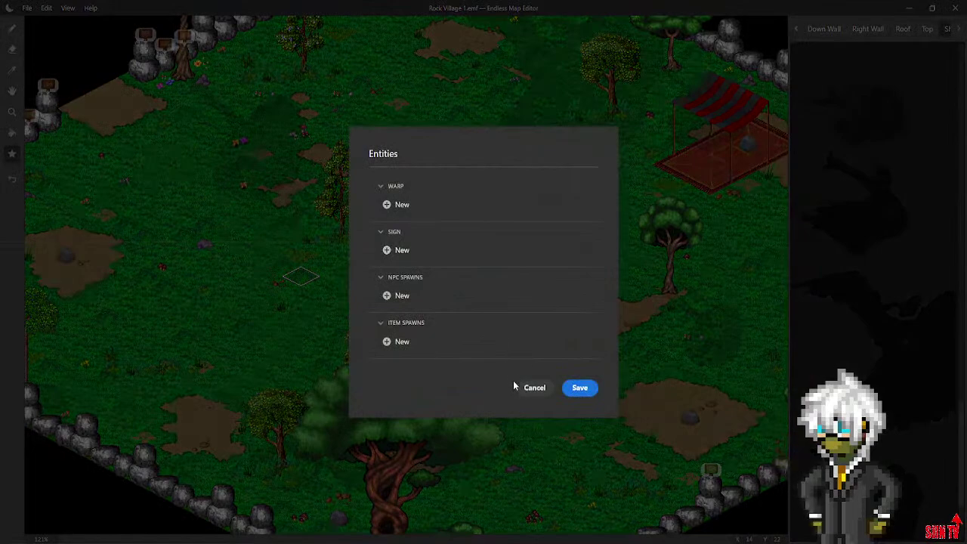
{"action": "left_click", "coordinate": [535, 388]}
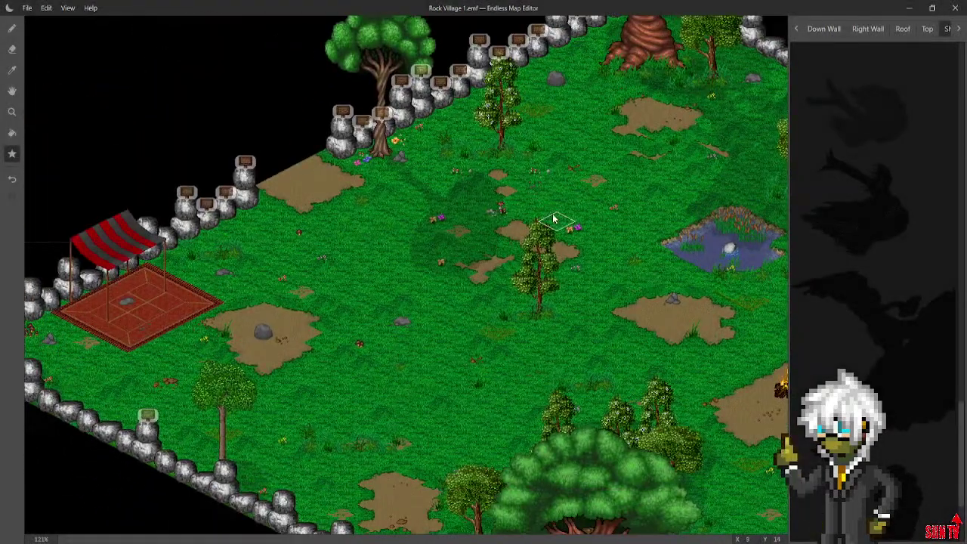
Start a new sign on the unsigned wall rock just beside the red-striped canopy
{"action": "middle_click_drag", "start_coordinate": [509, 264], "coordinate": [478, 346]}
{"action": "middle_click_drag", "start_coordinate": [512, 281], "coordinate": [479, 368]}
{"action": "middle_click_drag", "start_coordinate": [594, 298], "coordinate": [562, 335]}
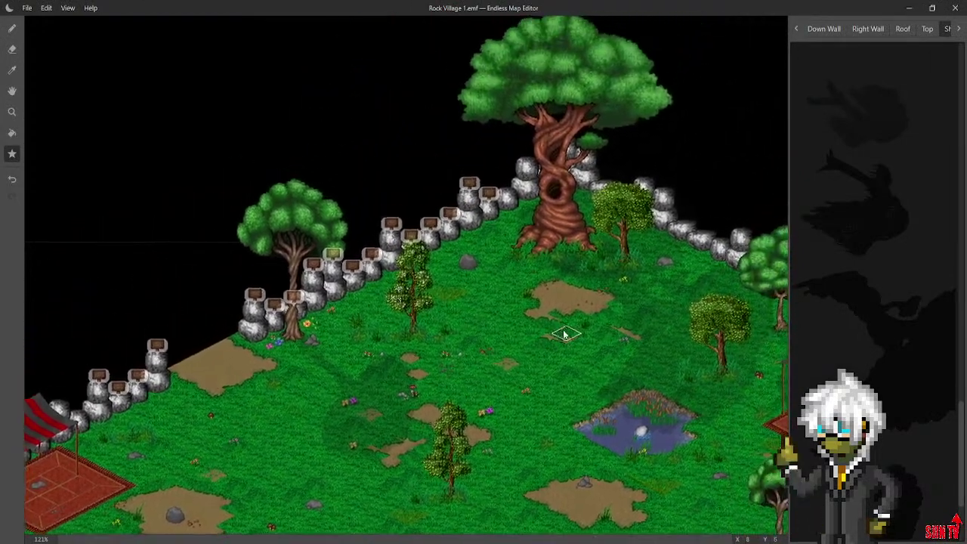
{"action": "middle_click_drag", "start_coordinate": [628, 302], "coordinate": [571, 212]}
{"action": "middle_click_drag", "start_coordinate": [489, 297], "coordinate": [742, 289]}
{"action": "middle_click_drag", "start_coordinate": [677, 298], "coordinate": [587, 357]}
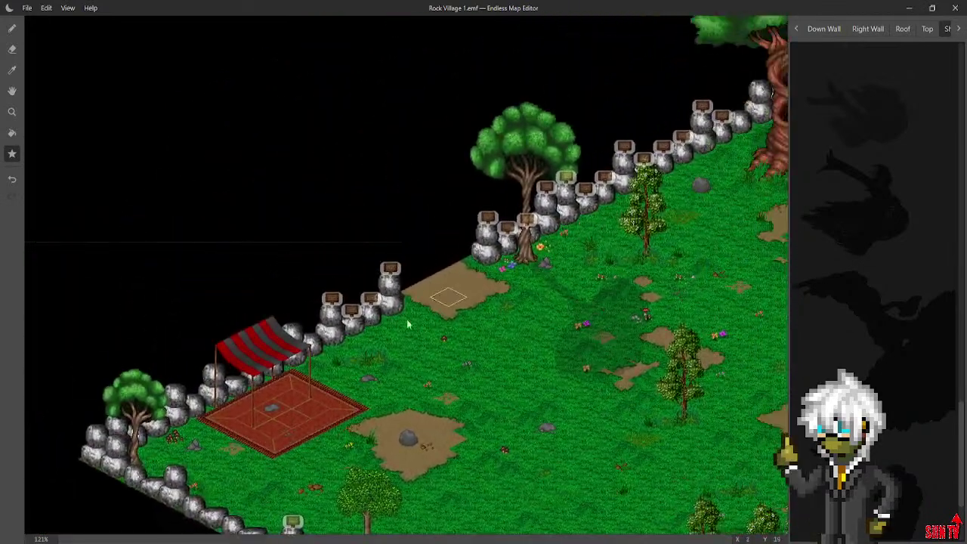
{"action": "left_click", "coordinate": [325, 350]}
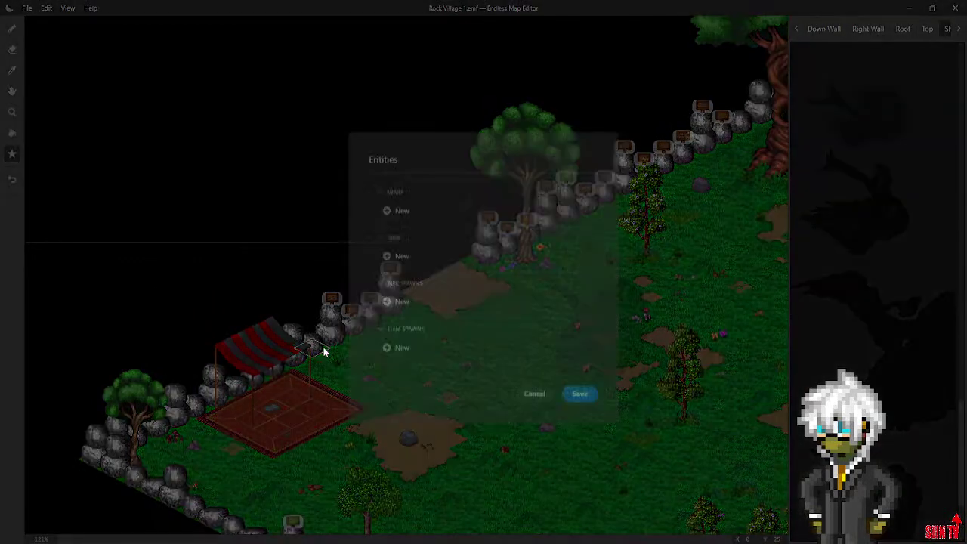
{"action": "left_click", "coordinate": [402, 250]}
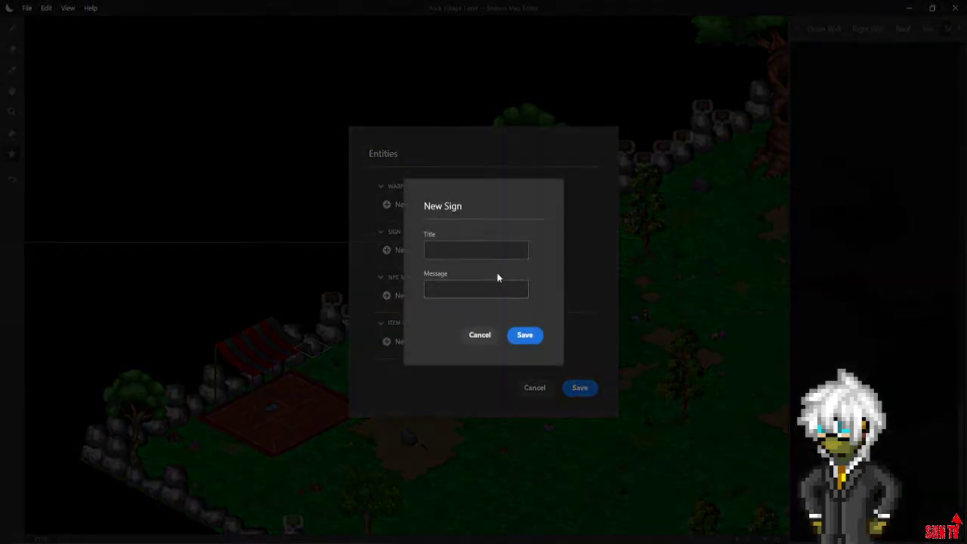
Title the new sign "Grock The Rock"
{"action": "left_click", "coordinate": [467, 256]}
{"action": "type", "text": "Cracked Rcok"}
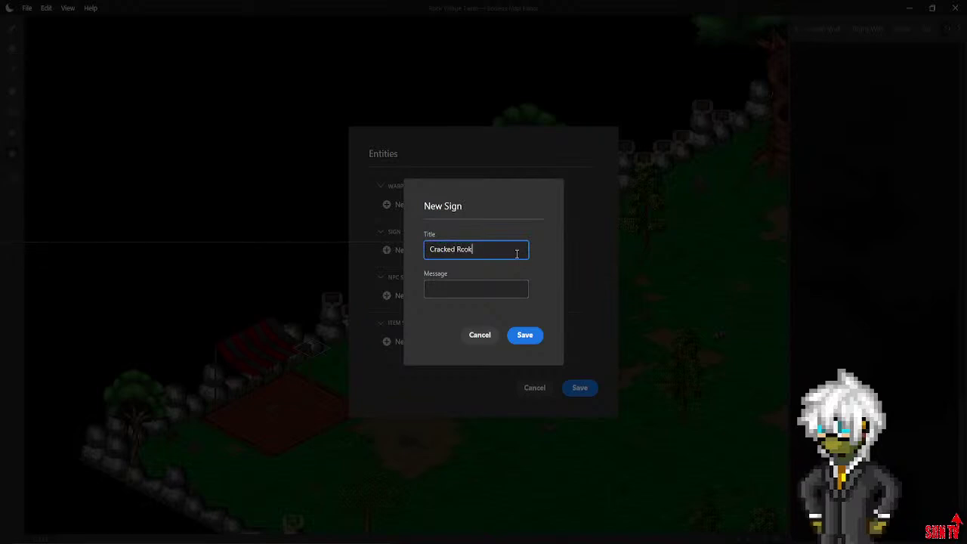
{"action": "left_click_drag", "start_coordinate": [511, 251], "coordinate": [347, 261]}
{"action": "key", "text": "BackSpace"}
{"action": "type", "text": "Grcok"}
{"action": "key", "text": "BackSpace"}
{"action": "key", "text": "BackSpace"}
{"action": "key", "text": "BackSpace"}
{"action": "type", "text": "oc"}
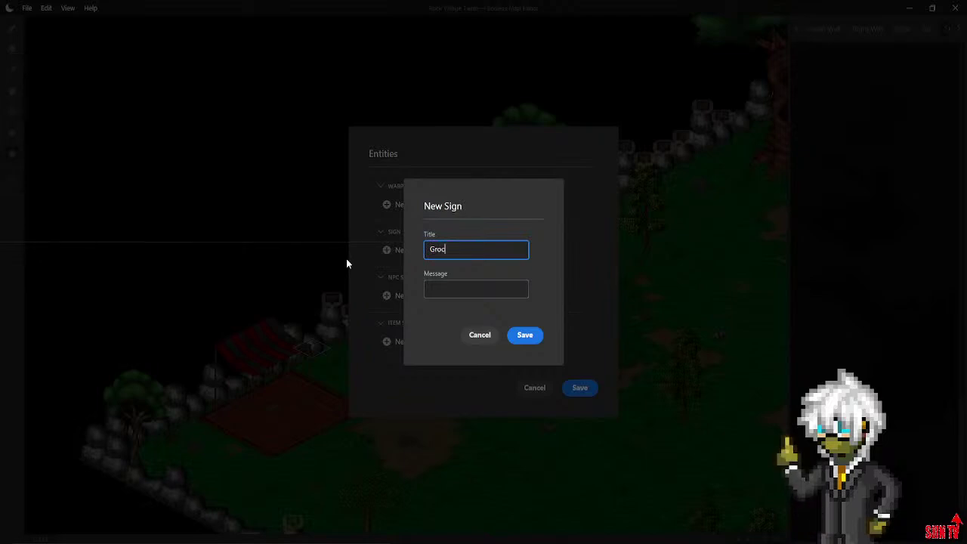
{"action": "type", "text": "k The Rock"}
Give the sign the message "Giraffes are weird..." and save it to its tile
{"action": "left_click", "coordinate": [445, 294]}
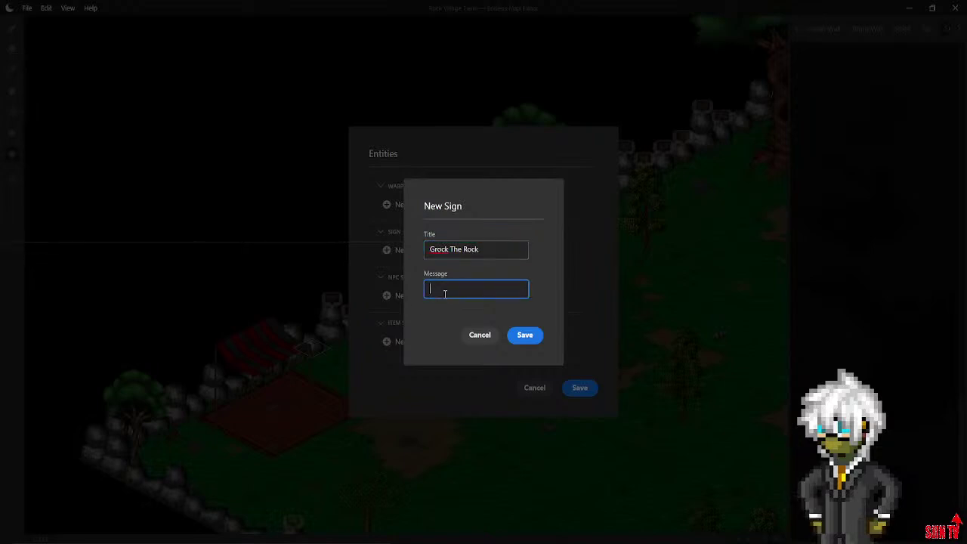
{"action": "type", "text": "Giraffesa are weird..."}
{"action": "left_click", "coordinate": [534, 340]}
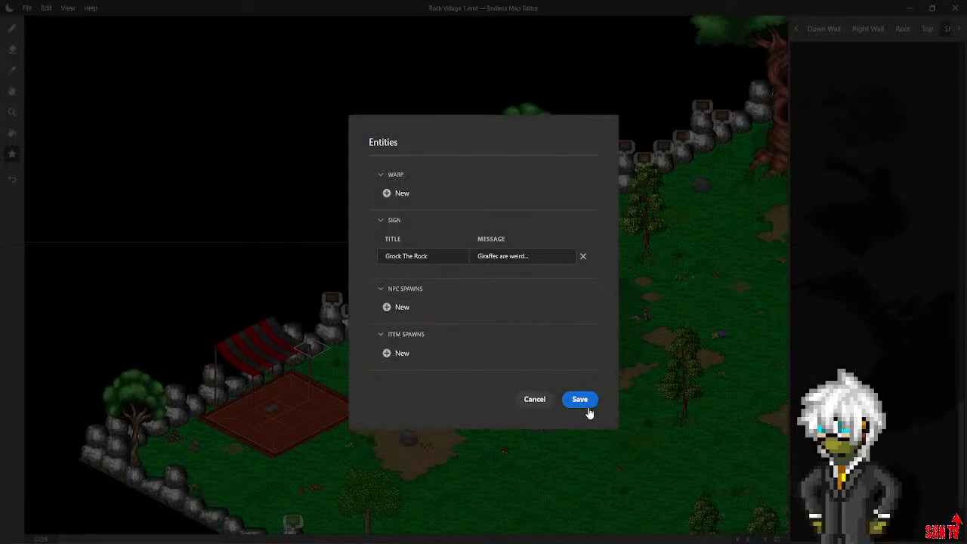
{"action": "left_click", "coordinate": [579, 400]}
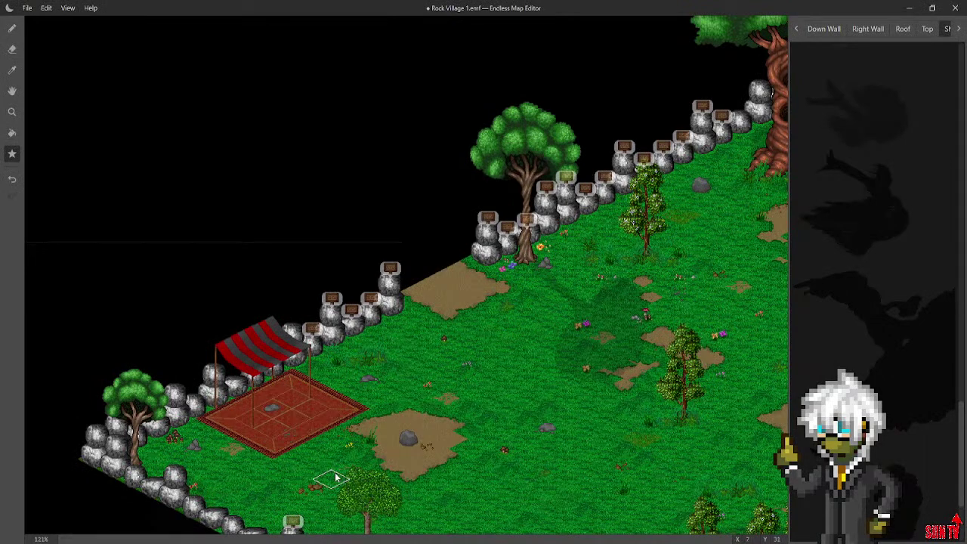
Create a sign titled "Rock Developer" on the next wall rock toward the canopy, with the message "Someday I'm gonna make my own server!"
{"action": "middle_click_drag", "start_coordinate": [313, 455], "coordinate": [390, 373]}
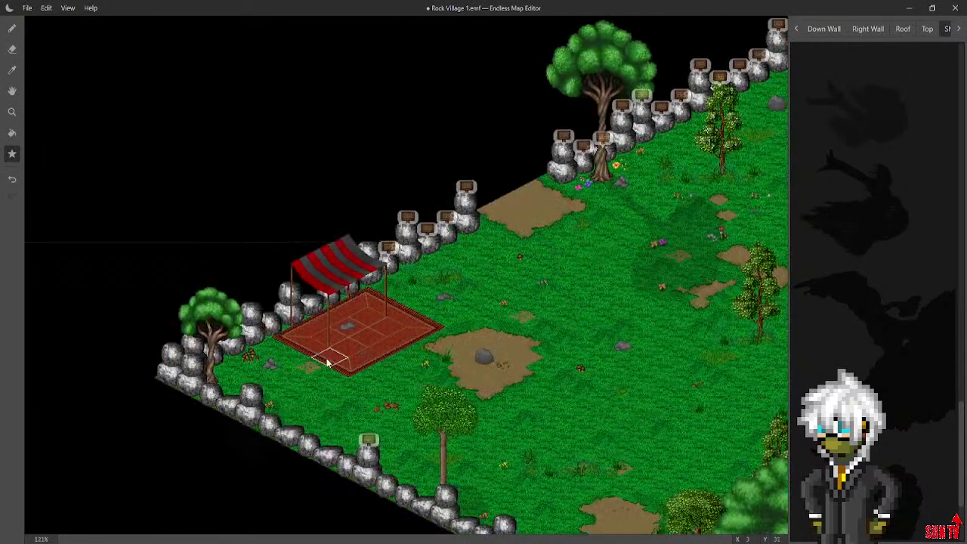
{"action": "left_click", "coordinate": [364, 280]}
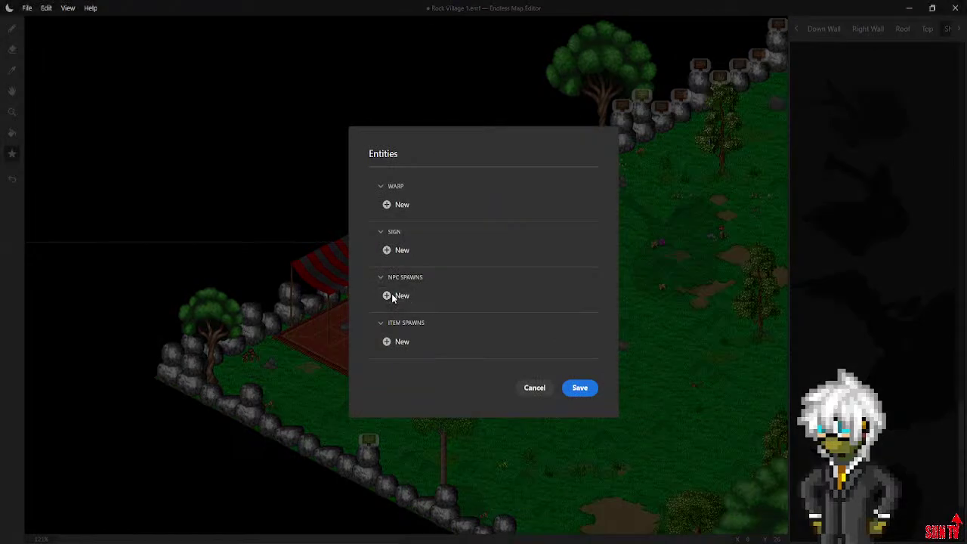
{"action": "left_click", "coordinate": [391, 297]}
{"action": "left_click", "coordinate": [480, 328]}
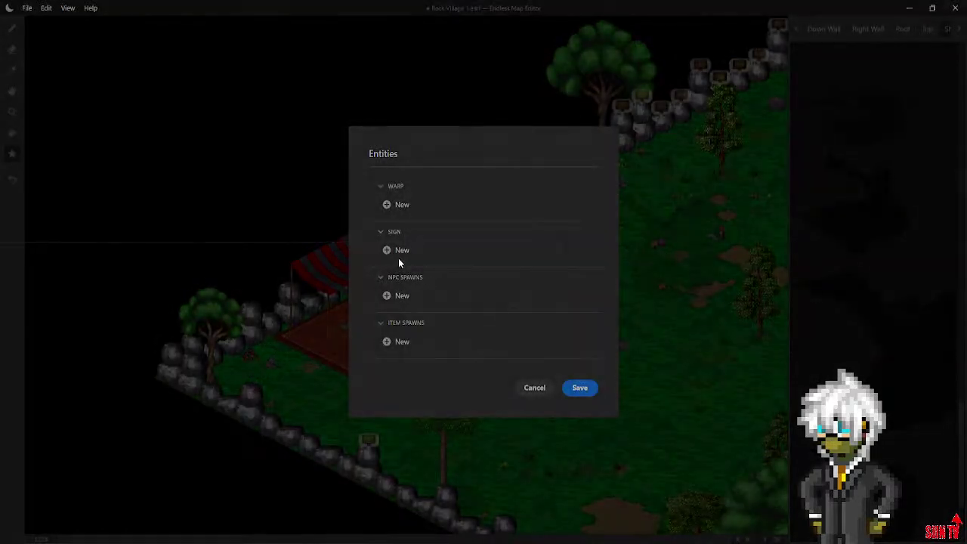
{"action": "left_click", "coordinate": [398, 258]}
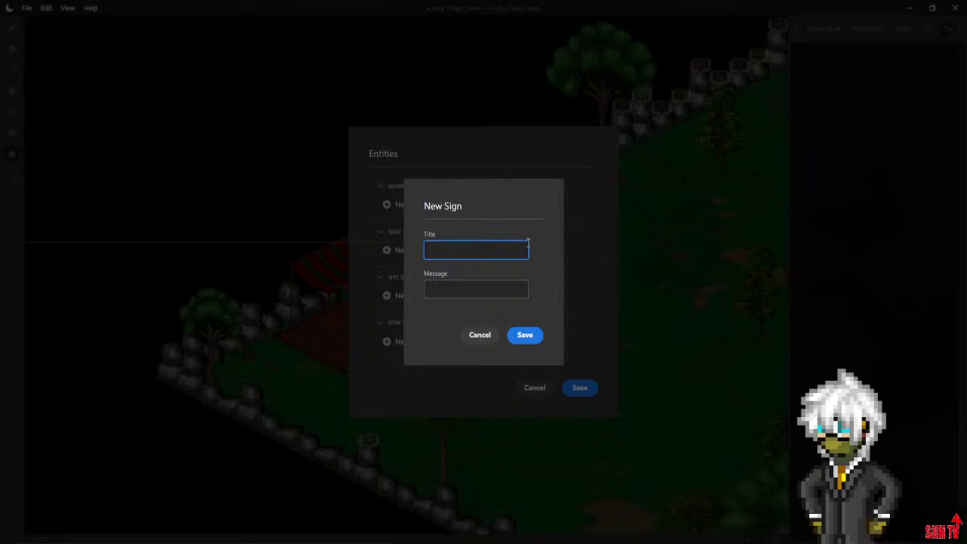
{"action": "type", "text": "Rock Developer"}
{"action": "left_click", "coordinate": [475, 281]}
{"action": "type", "text": "Someday "}
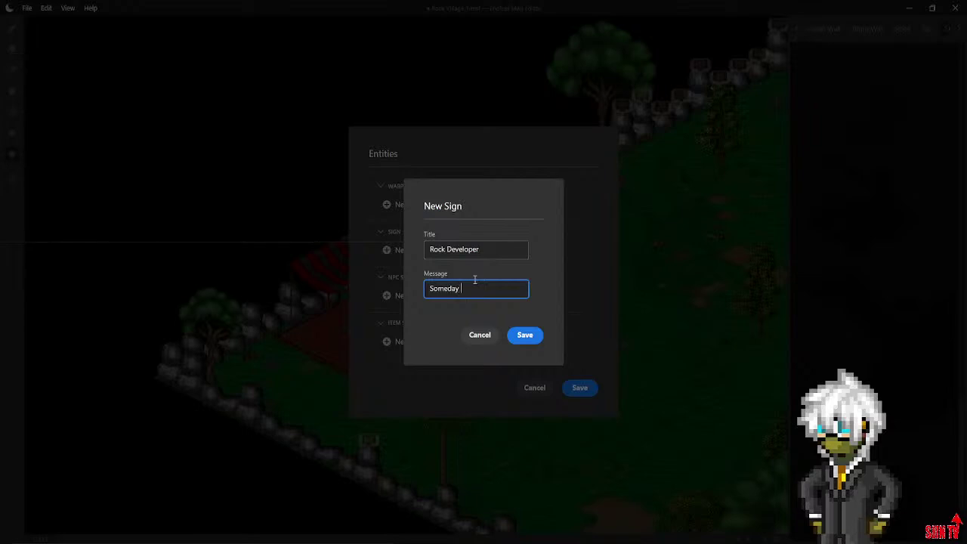
{"action": "type", "text": "I'm gonna make my own"}
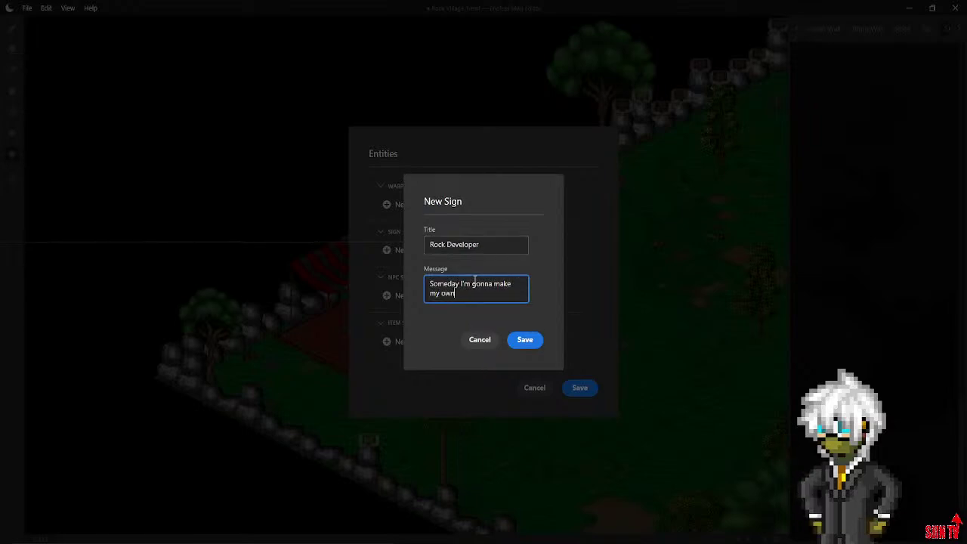
{"action": "type", "text": " server!"}
Save the Rock Developer sign to its tile and save the Rock Village 1 map file
{"action": "left_click", "coordinate": [520, 339]}
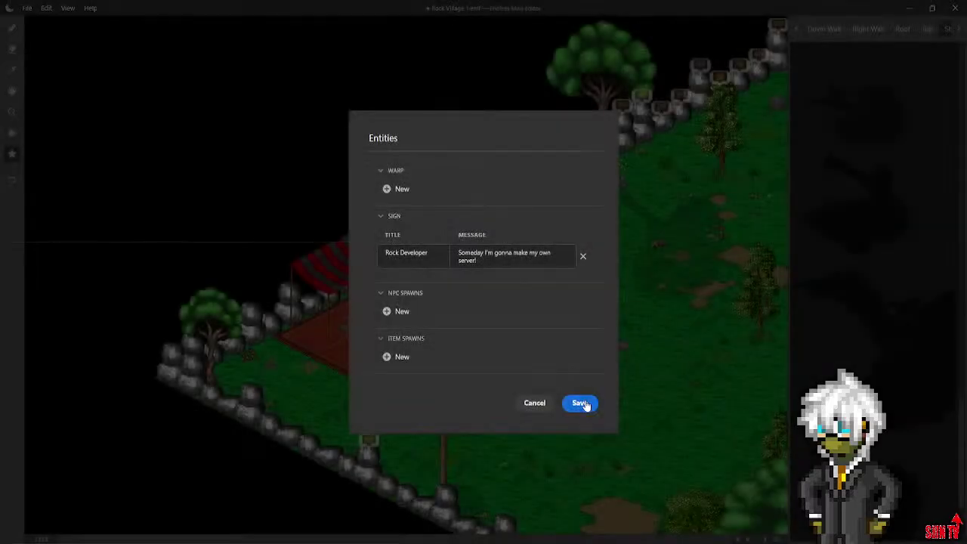
{"action": "left_click", "coordinate": [590, 407]}
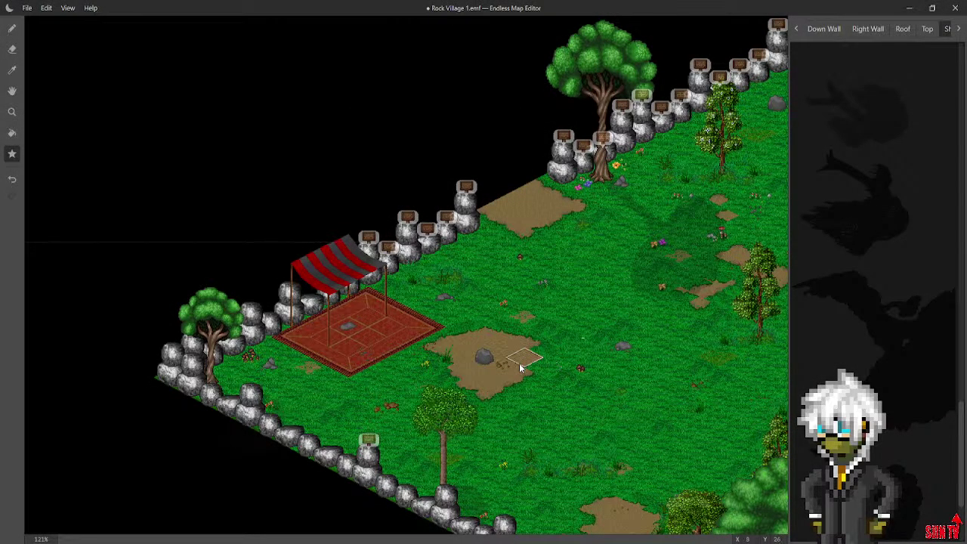
{"action": "left_click", "coordinate": [26, 7]}
{"action": "left_click", "coordinate": [31, 89]}
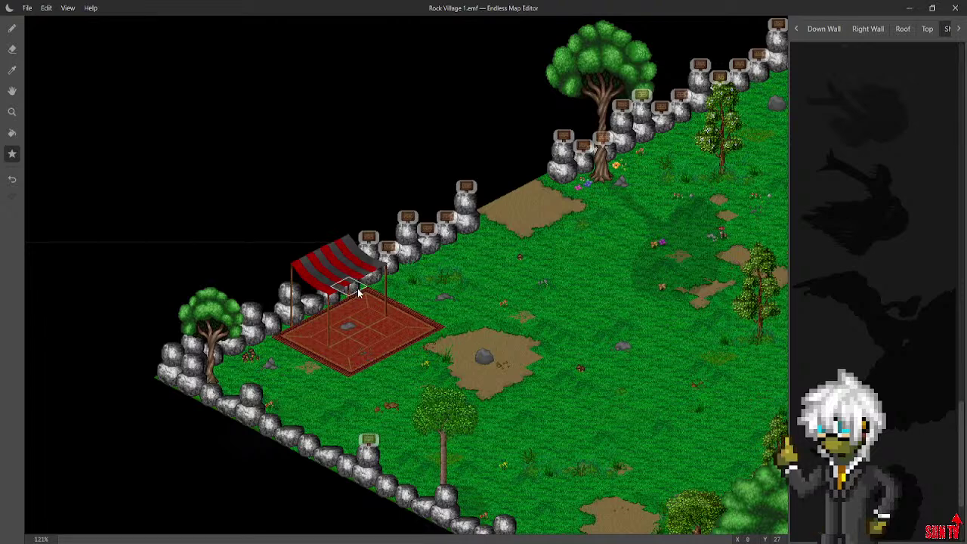
Add a sign titled "Flirty Rock" with the message "I'm falling for you." to the next wall rock, behind the canopy
{"action": "middle_click_drag", "start_coordinate": [408, 282], "coordinate": [443, 287]}
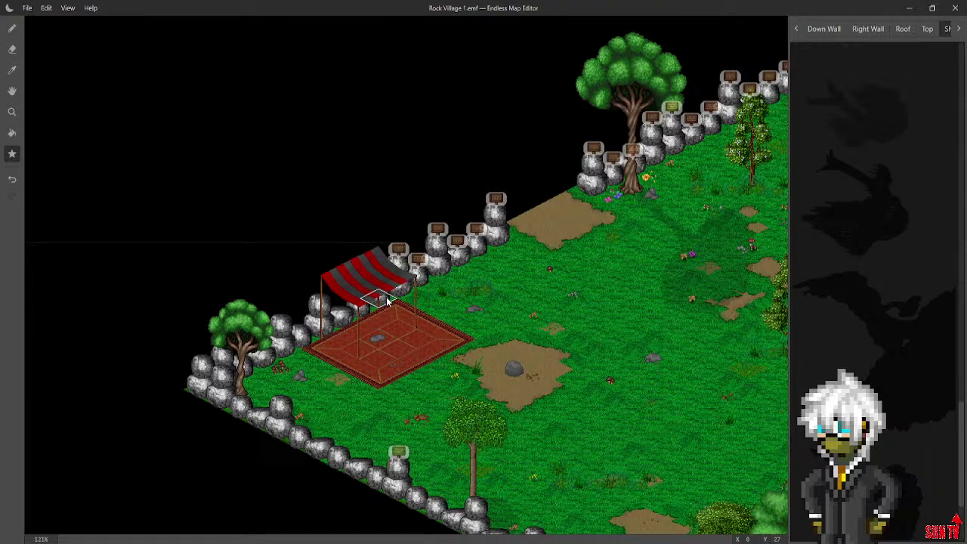
{"action": "left_click", "coordinate": [387, 300]}
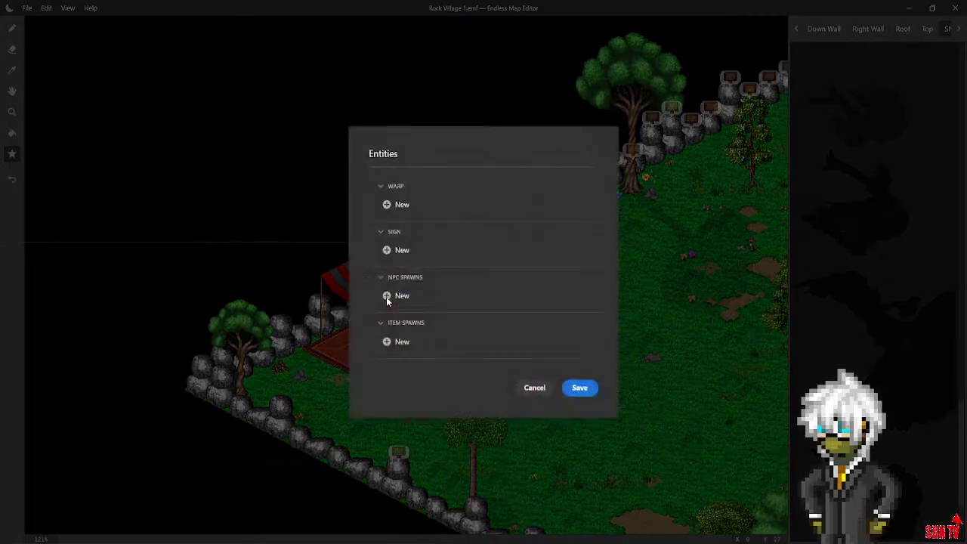
{"action": "left_click", "coordinate": [390, 256]}
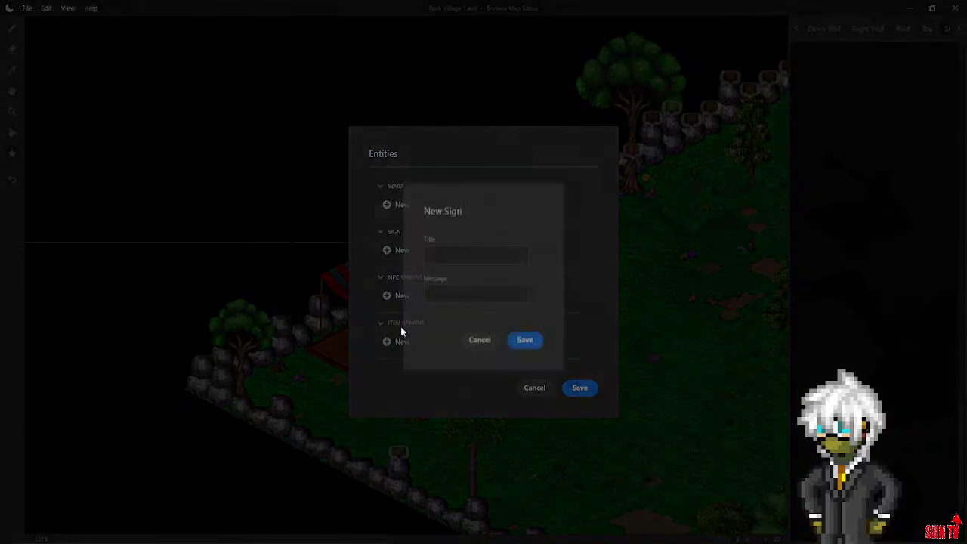
{"action": "left_click", "coordinate": [452, 250]}
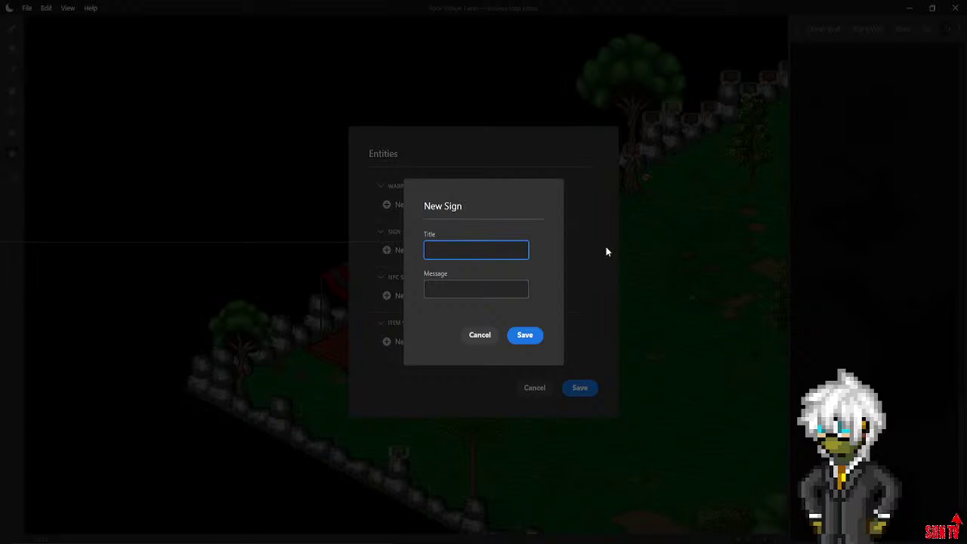
{"action": "type", "text": "Flirty Rock"}
{"action": "left_click", "coordinate": [465, 286]}
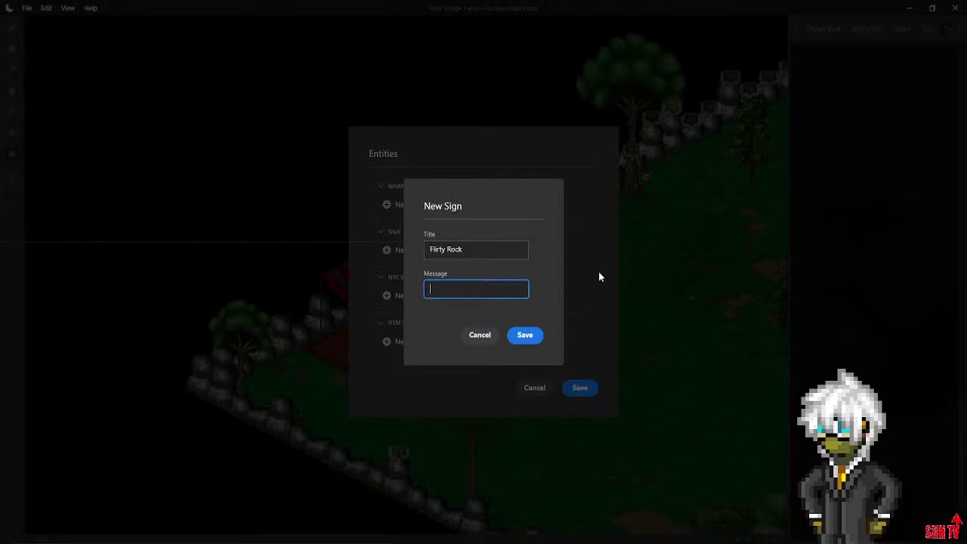
{"action": "type", "text": "I'm falling for you."}
{"action": "left_click", "coordinate": [531, 338]}
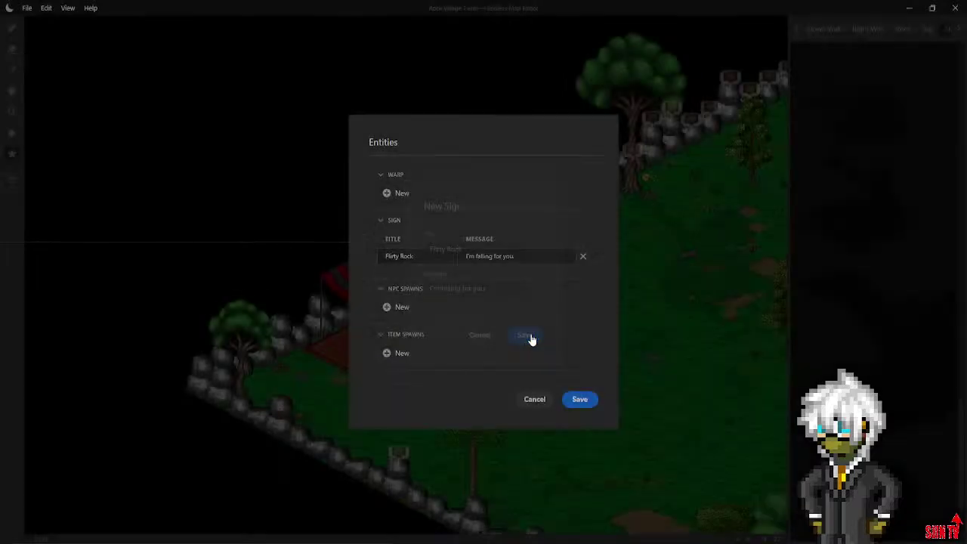
{"action": "left_click", "coordinate": [580, 399]}
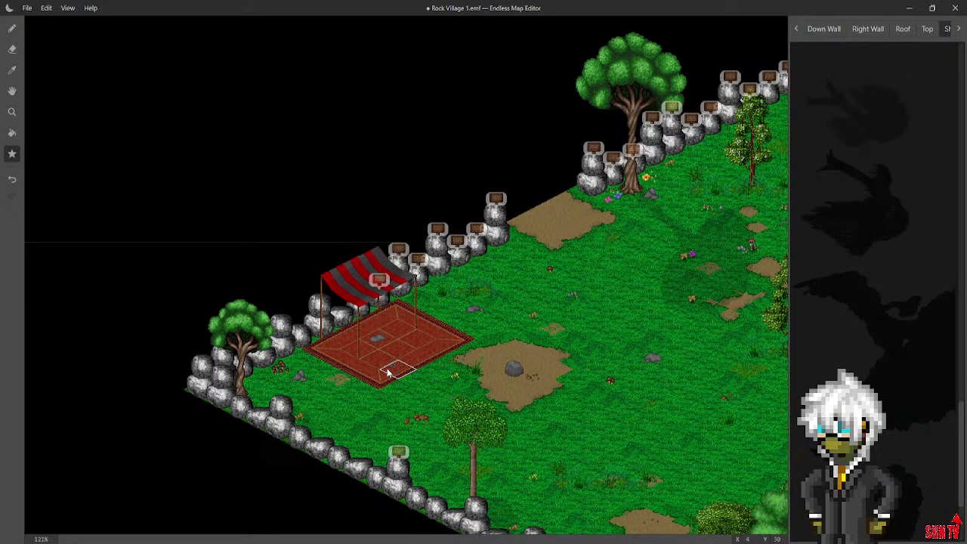
Start a new sign titled "Confused Rock" on the wall rock adjacent to the Flirty Rock
{"action": "middle_click_drag", "start_coordinate": [376, 318], "coordinate": [161, 359]}
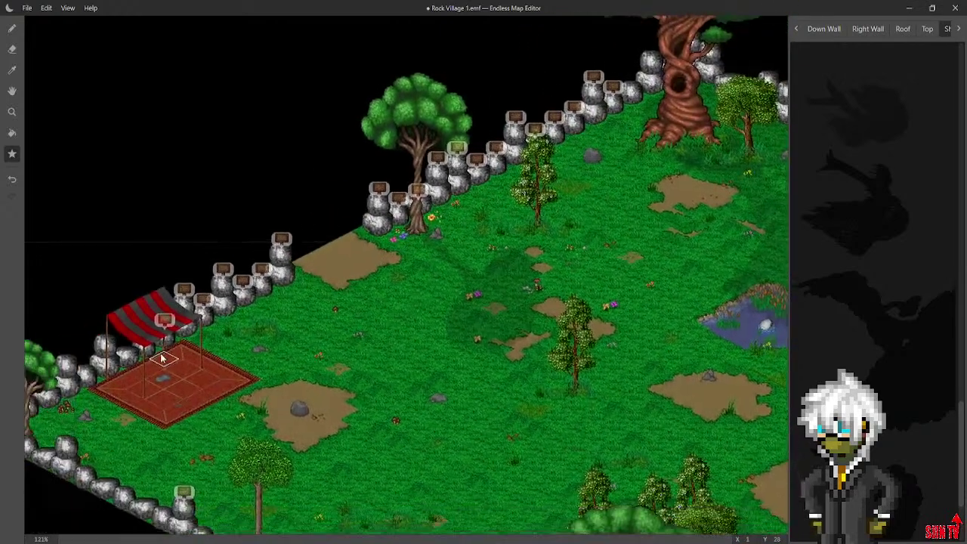
{"action": "middle_click_drag", "start_coordinate": [240, 346], "coordinate": [167, 320]}
{"action": "middle_click_drag", "start_coordinate": [348, 349], "coordinate": [142, 221]}
{"action": "middle_click_drag", "start_coordinate": [317, 262], "coordinate": [755, 323]}
{"action": "middle_click_drag", "start_coordinate": [480, 318], "coordinate": [531, 340]}
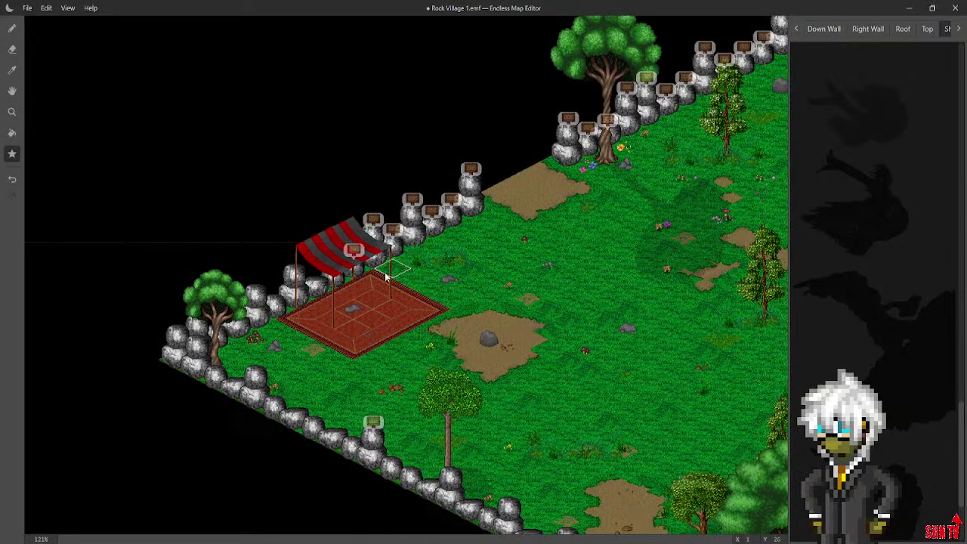
{"action": "left_click", "coordinate": [340, 286]}
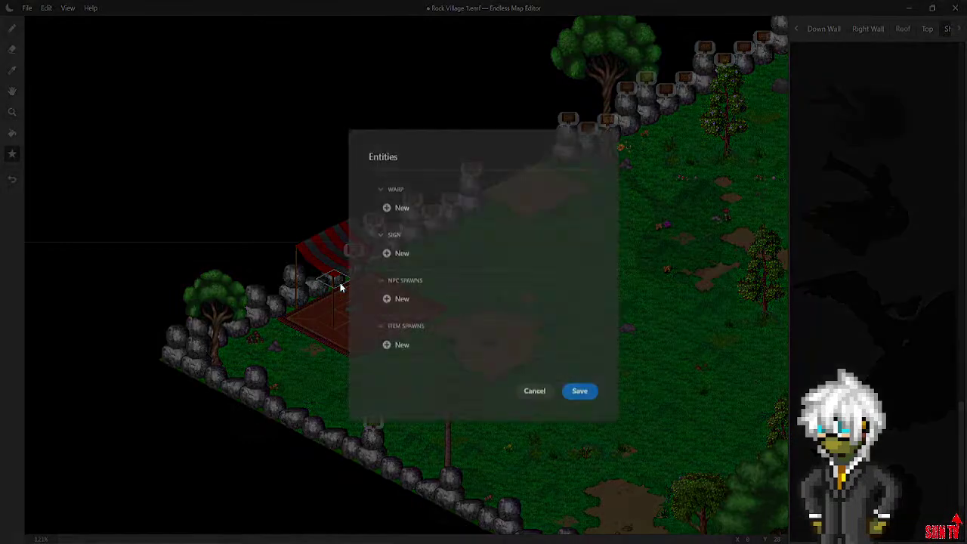
{"action": "left_click", "coordinate": [397, 250]}
{"action": "left_click", "coordinate": [470, 254]}
{"action": "type", "text": "Confus"}
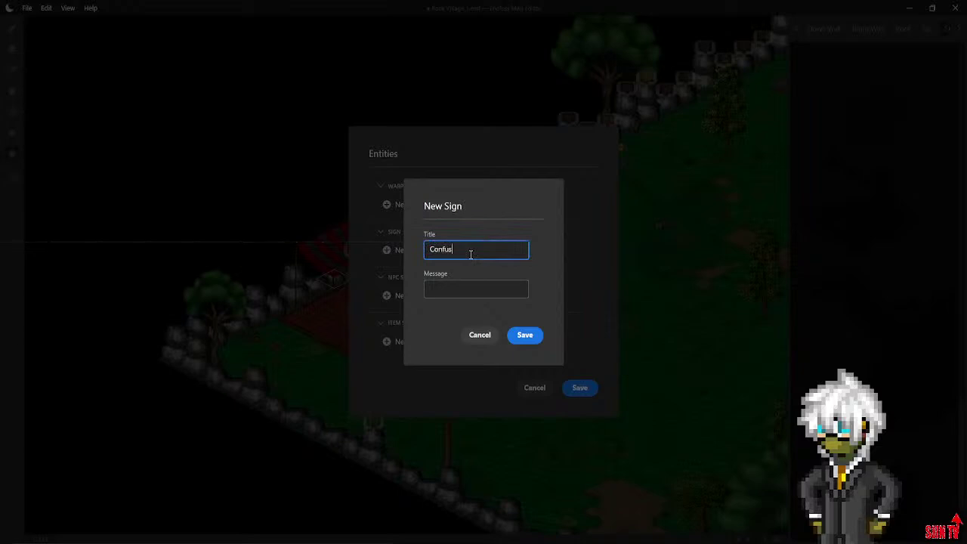
{"action": "type", "text": "ed Rock"}
Give the sign the message "Is he flirting with me or you?" and save it to its tile
{"action": "left_click", "coordinate": [452, 288]}
{"action": "type", "text": "Is h"}
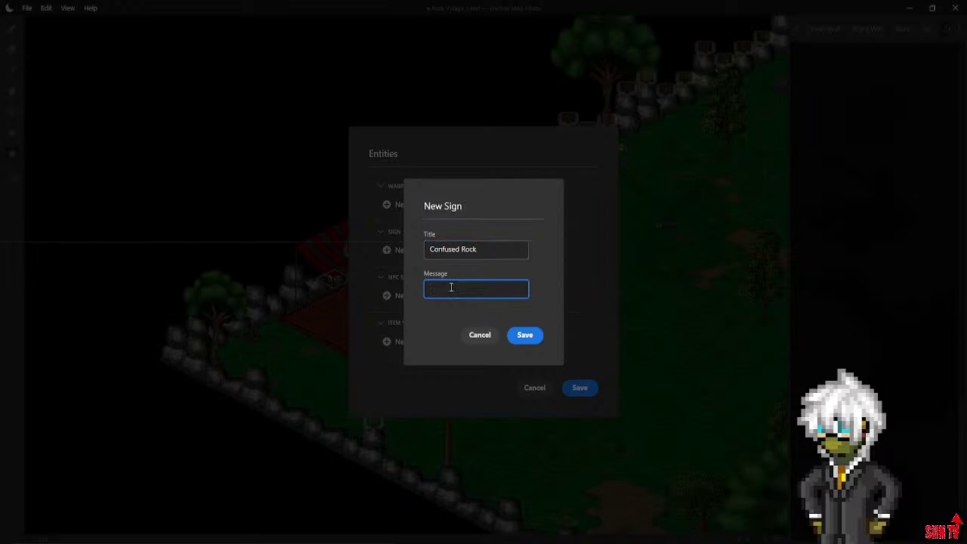
{"action": "type", "text": "e flirting with me or you?"}
{"action": "left_click", "coordinate": [531, 338]}
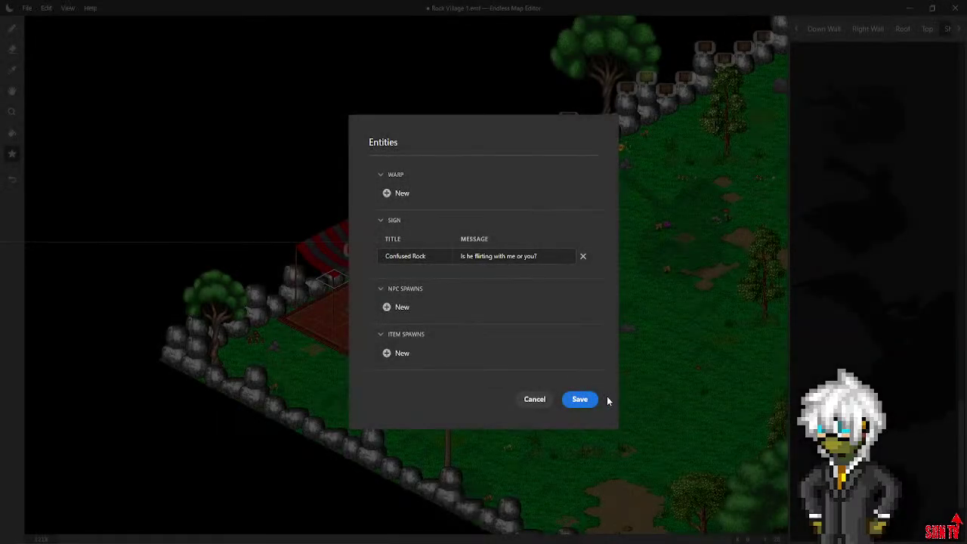
{"action": "left_click", "coordinate": [591, 404]}
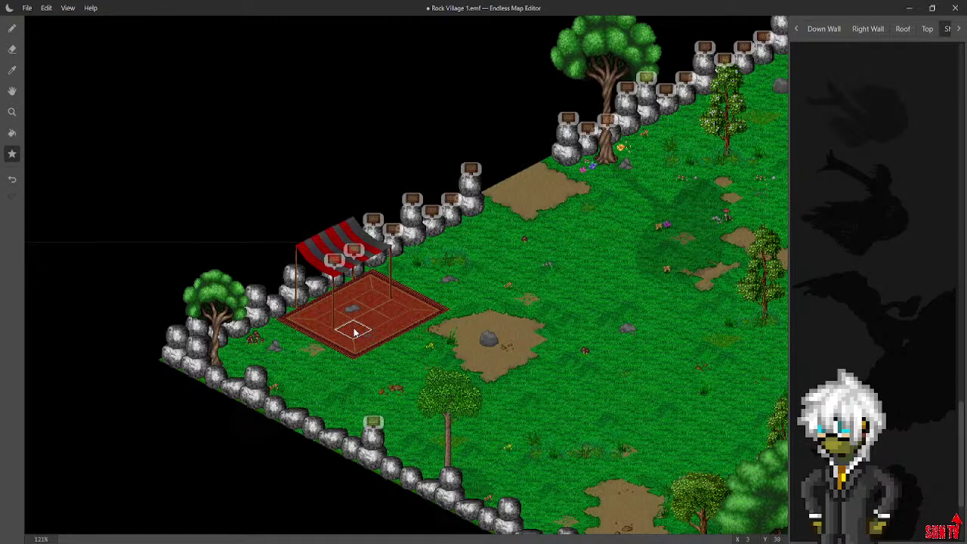
Reopen the Confused Rock sign for editing and select the word "Confused" in its title
{"action": "left_click", "coordinate": [333, 278]}
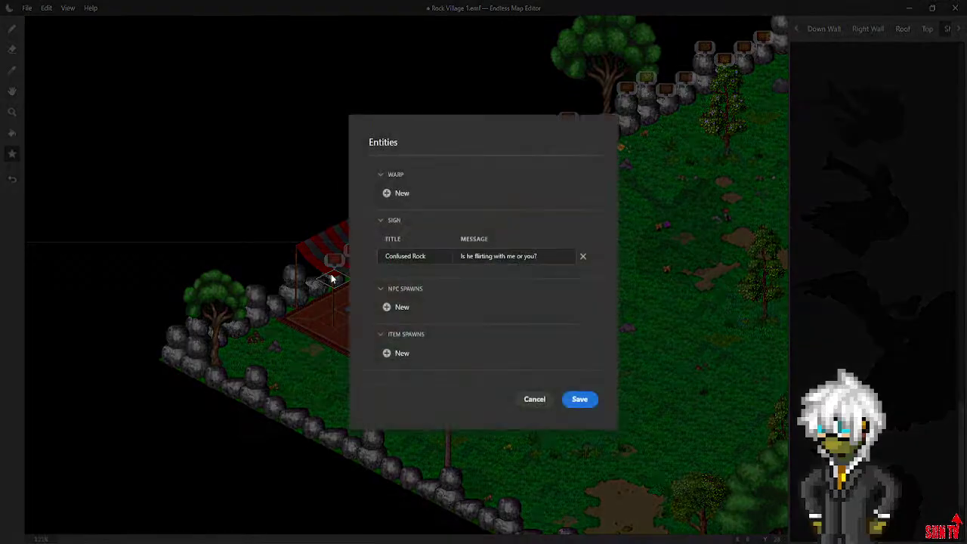
{"action": "left_click", "coordinate": [412, 258]}
{"action": "left_click_drag", "start_coordinate": [459, 251], "coordinate": [420, 242]}
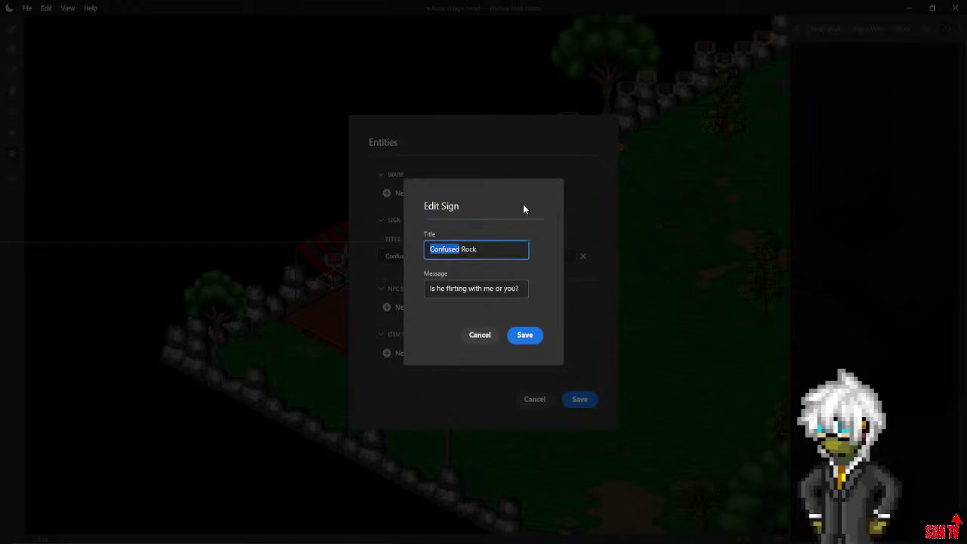
{"action": "type", "text": "Looking For"}
{"action": "key", "text": "ctrl+BackSpace"}
{"action": "key", "text": "ctrl+BackSpace"}
Replace the sign's whole title with "Just Doug" and save the sign to its tile
{"action": "key", "text": "End"}
{"action": "key", "text": "shift+Home"}
{"action": "key", "text": "BackSpace"}
{"action": "type", "text": "Doug The"}
{"action": "key", "text": "BackSpace"}
{"action": "key", "text": "BackSpace"}
{"action": "key", "text": "BackSpace"}
{"action": "type", "text": "Just Doug"}
{"action": "left_click", "coordinate": [521, 341]}
{"action": "left_click", "coordinate": [593, 406]}
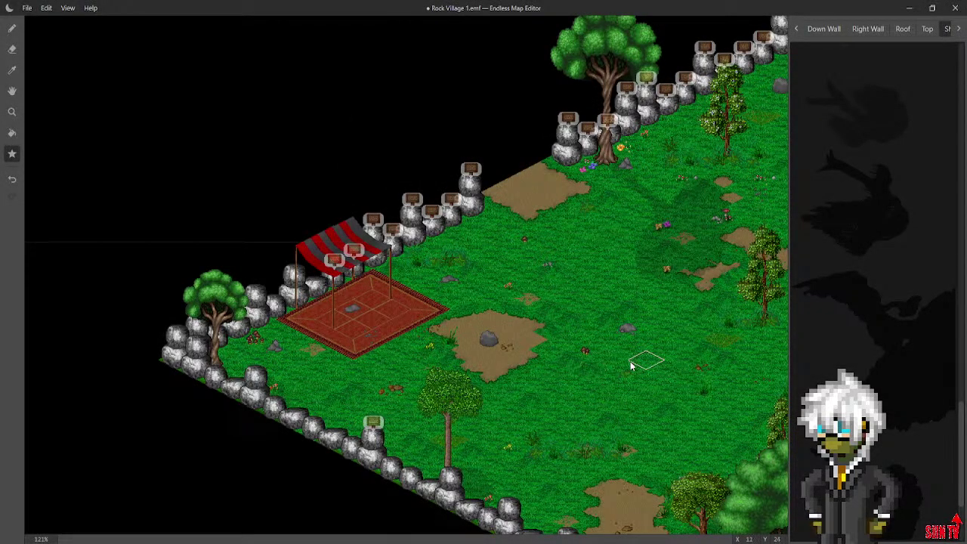
Start a new sign titled "Rockem Sockem" on the next unsigned wall rock behind the red-striped awning
{"action": "middle_click_drag", "start_coordinate": [485, 363], "coordinate": [534, 299]}
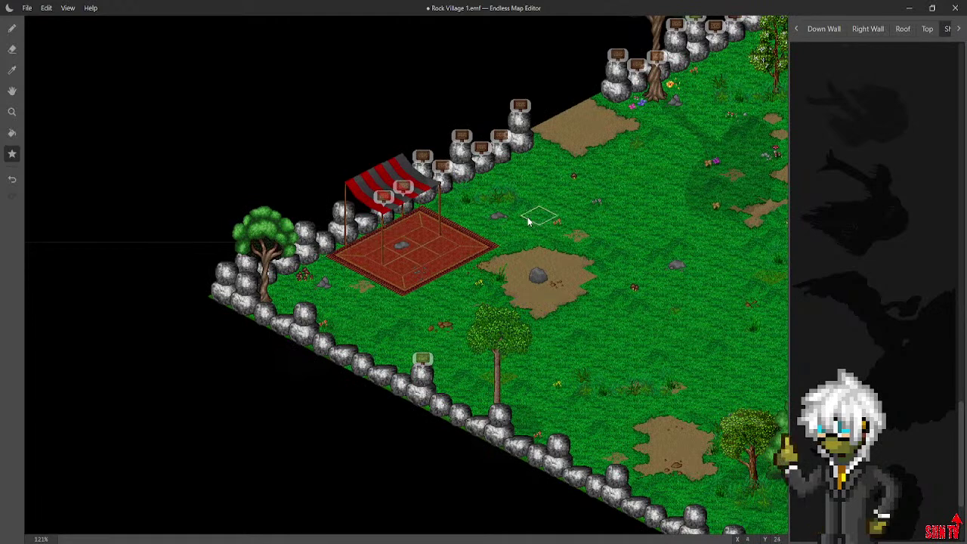
{"action": "middle_click_drag", "start_coordinate": [531, 230], "coordinate": [460, 235]}
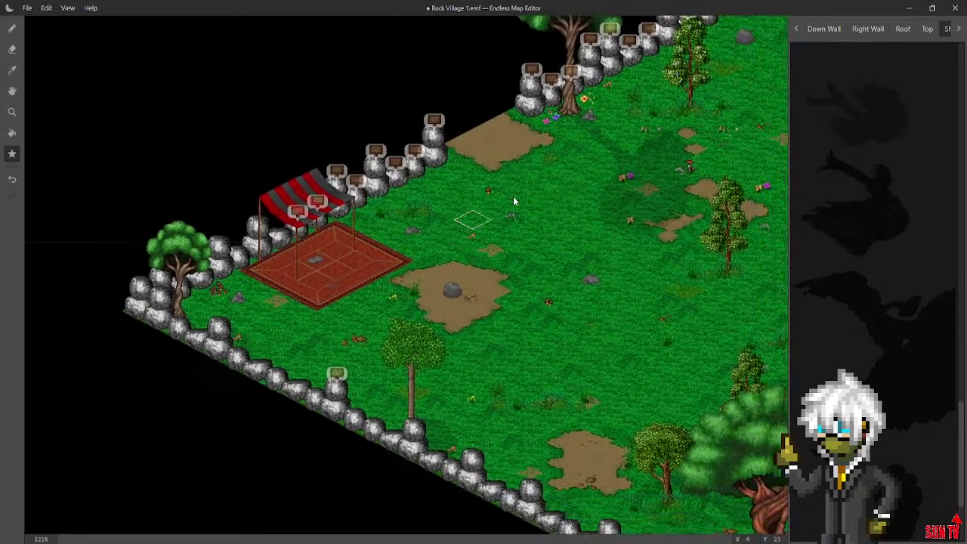
{"action": "left_click", "coordinate": [826, 28]}
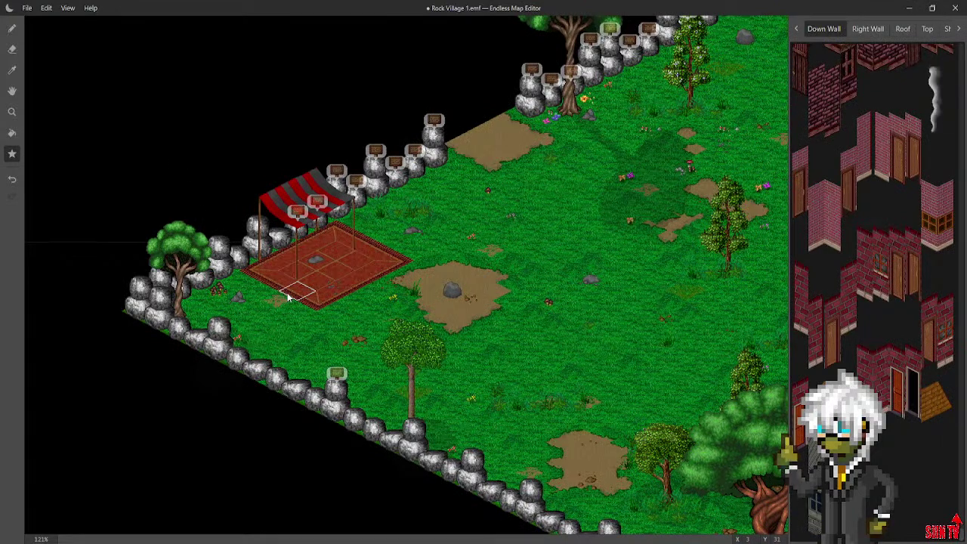
{"action": "middle_click_drag", "start_coordinate": [288, 297], "coordinate": [354, 285]}
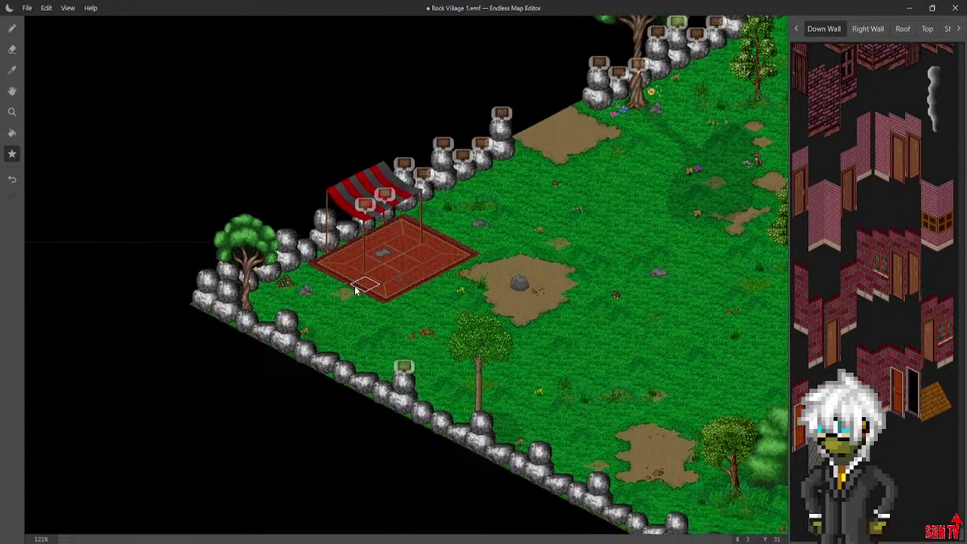
{"action": "left_click", "coordinate": [347, 245]}
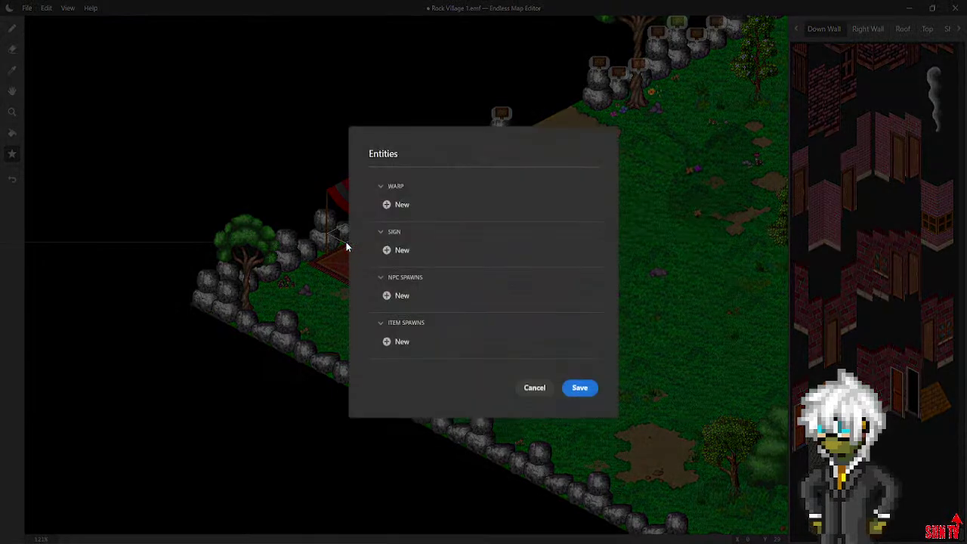
{"action": "left_click", "coordinate": [392, 250]}
{"action": "left_click", "coordinate": [439, 251]}
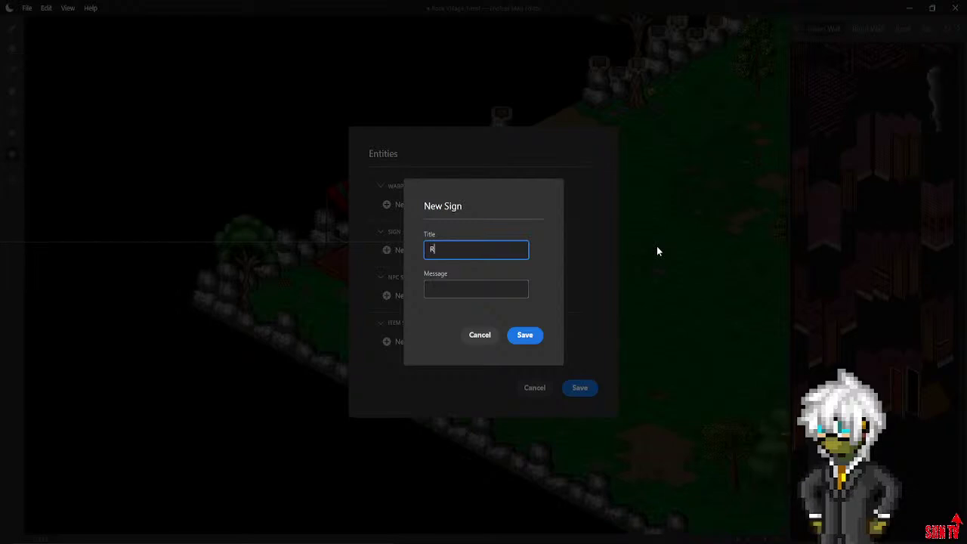
{"action": "type", "text": "ckem Sockem"}
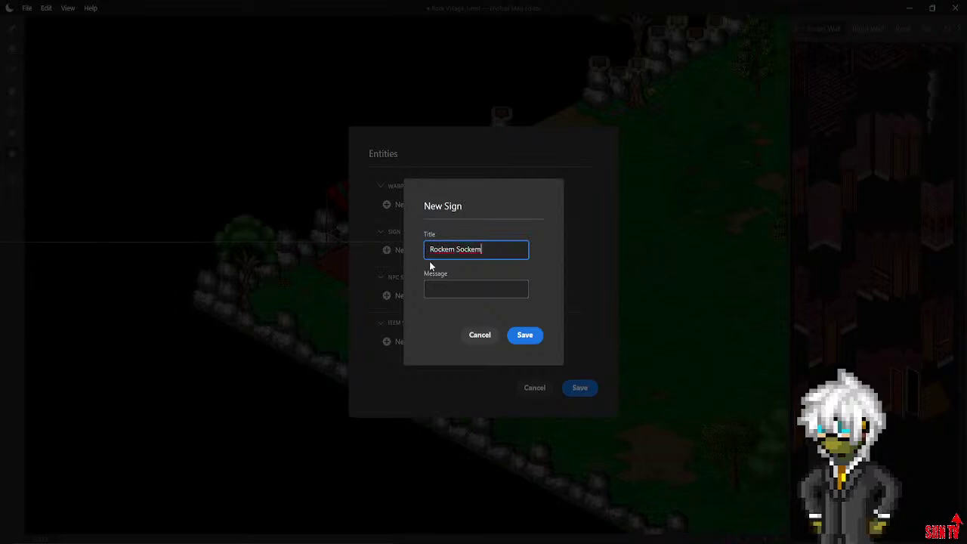
Give the Rockem Sockem sign the message "I WUB ROBOTS!" and save it to its tile
{"action": "left_click", "coordinate": [458, 285]}
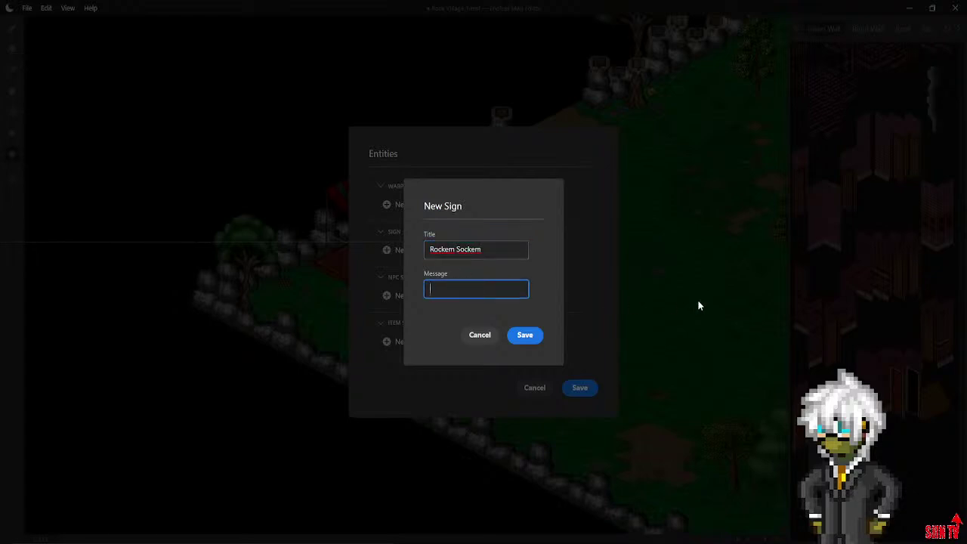
{"action": "type", "text": "I WUNB ROBOTS!"}
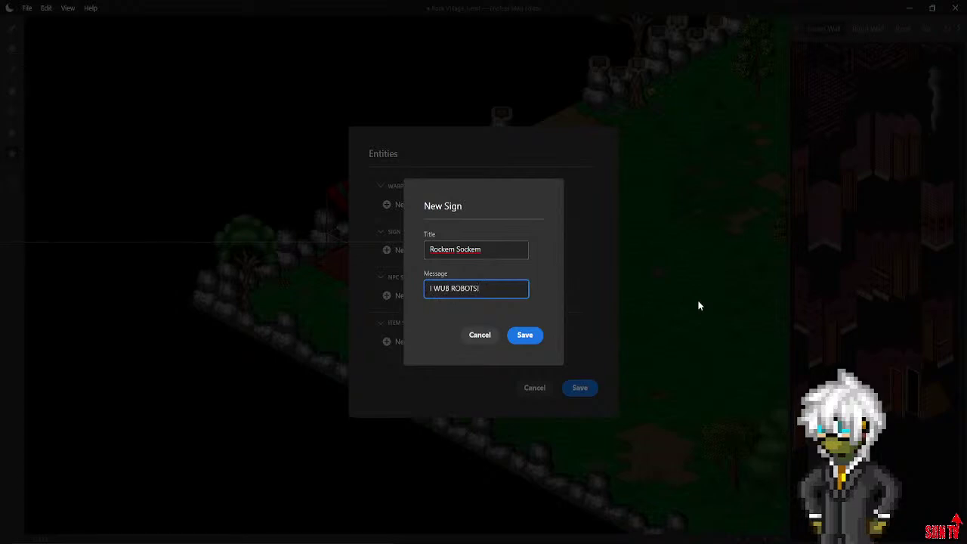
{"action": "left_click", "coordinate": [532, 338]}
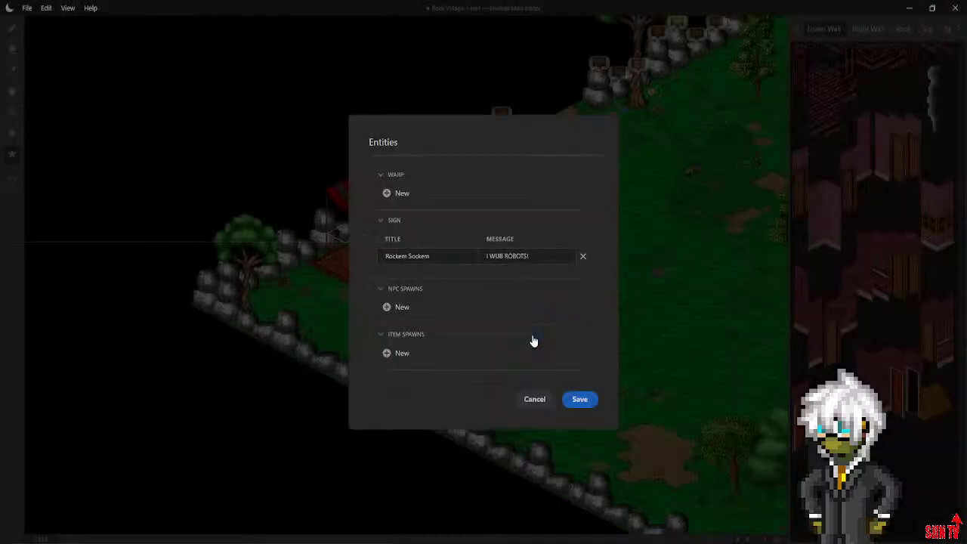
{"action": "left_click", "coordinate": [580, 400]}
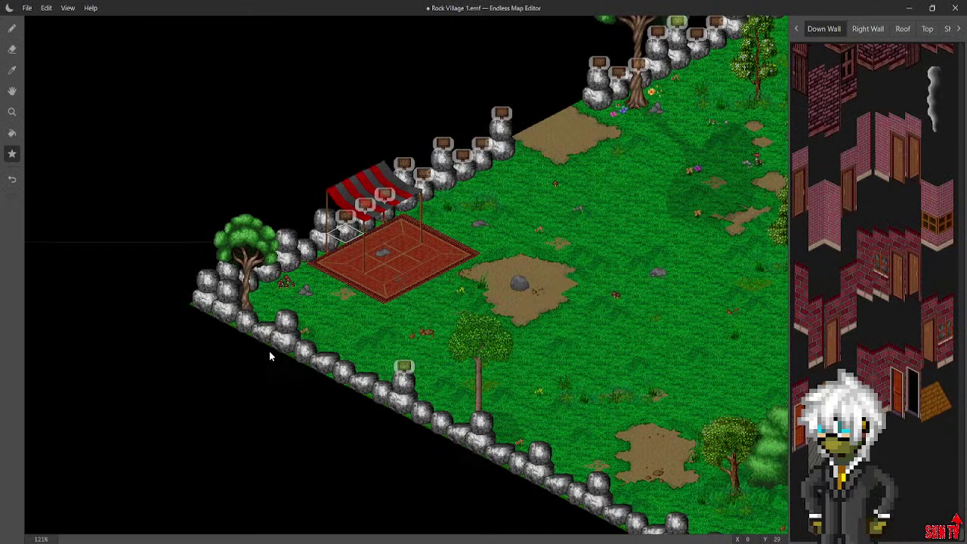
Start a new sign titled "Sleepy Rock" on the unsigned wall rock adjacent to the Rockem Sockem rock
{"action": "left_click", "coordinate": [329, 252]}
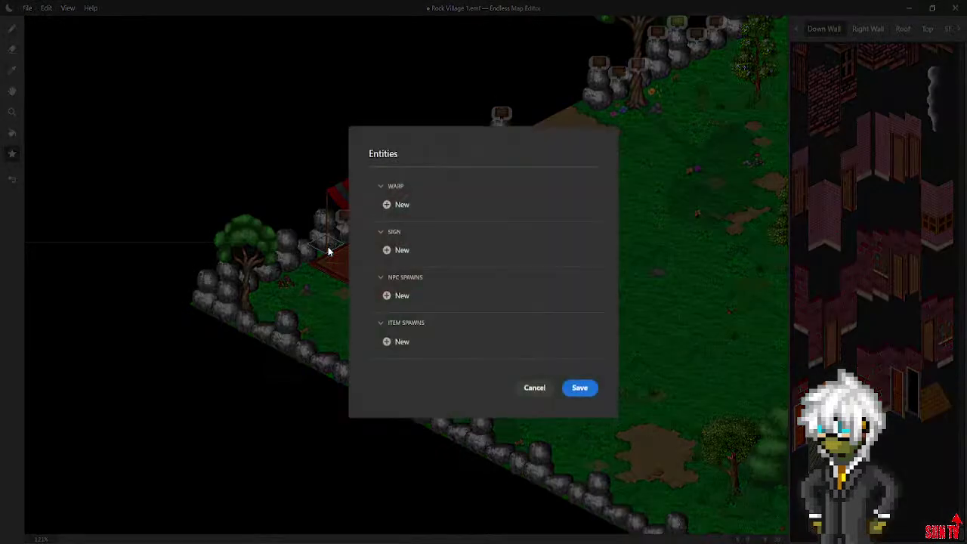
{"action": "left_click", "coordinate": [399, 250]}
{"action": "left_click", "coordinate": [436, 249]}
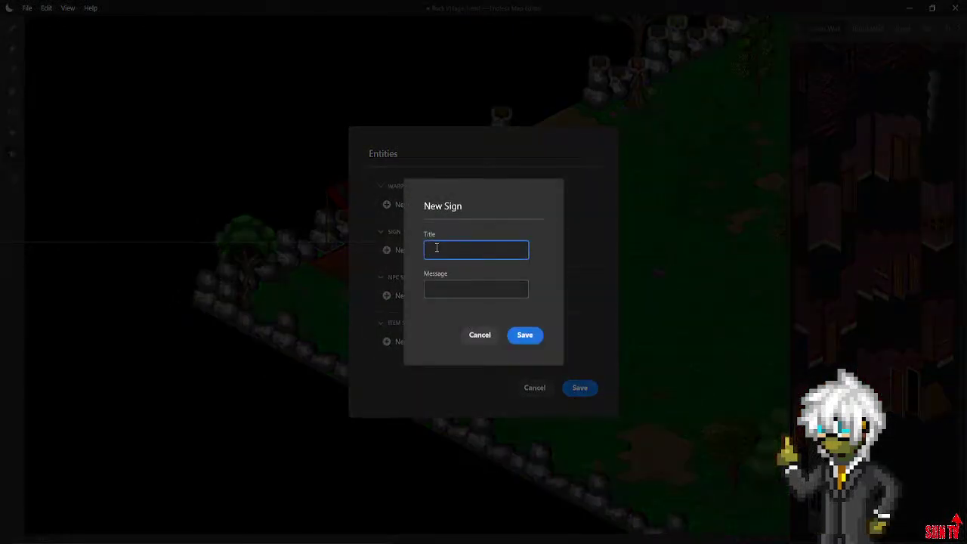
{"action": "type", "text": "Sleepy Rock"}
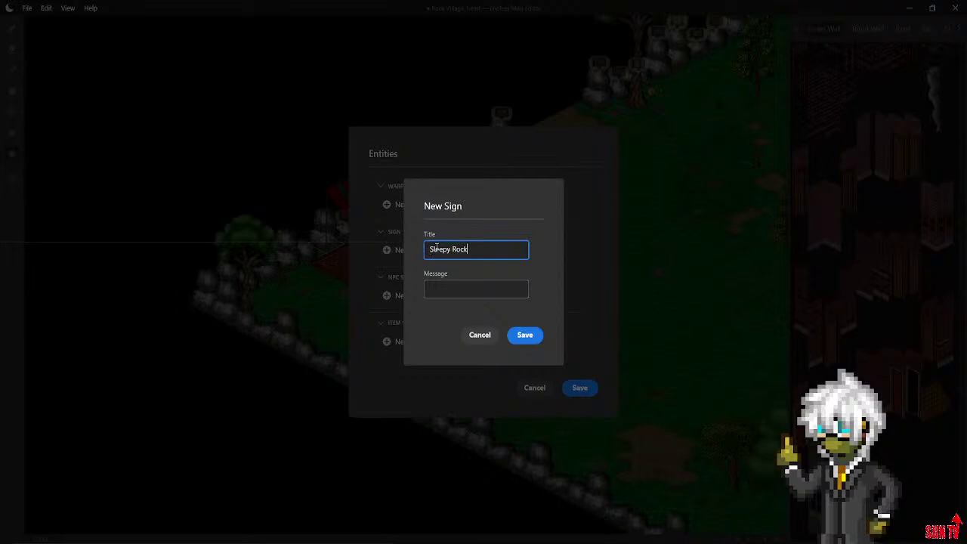
Give the Sleepy Rock sign the message "Can't wait to go to bedrock... So tired... ZZzzzZZzzzz..." and save it to its tile
{"action": "left_click", "coordinate": [442, 298]}
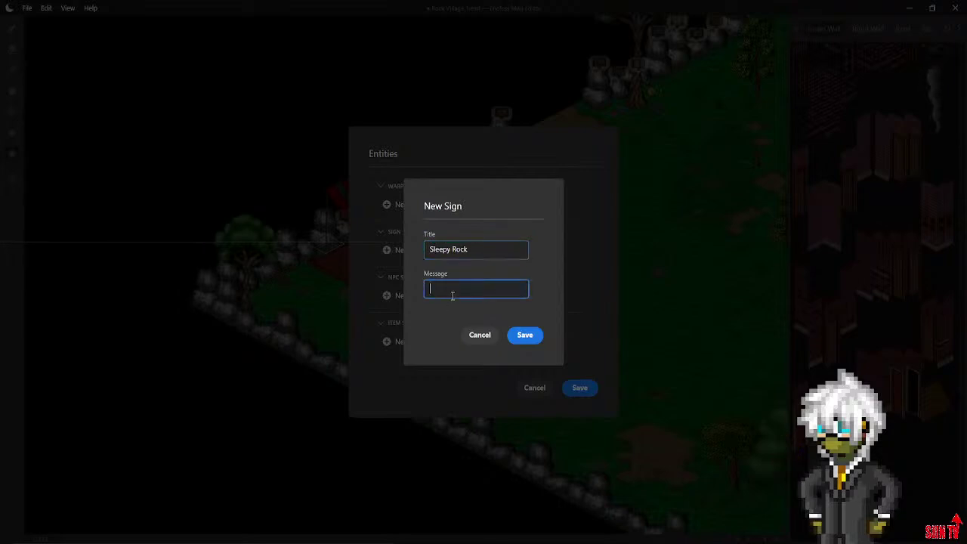
{"action": "type", "text": "Can't wait to go to"}
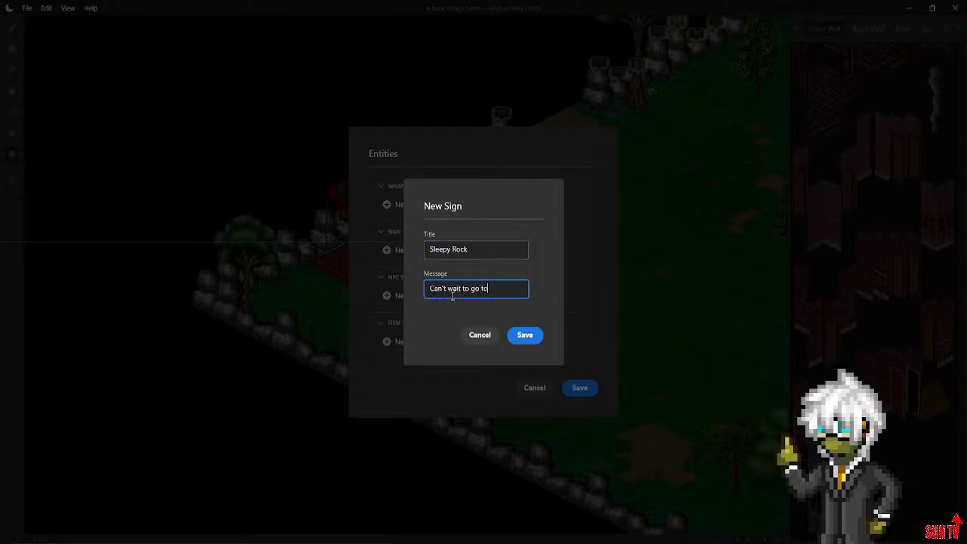
{"action": "type", "text": " bedrock... So tired... ZZz"}
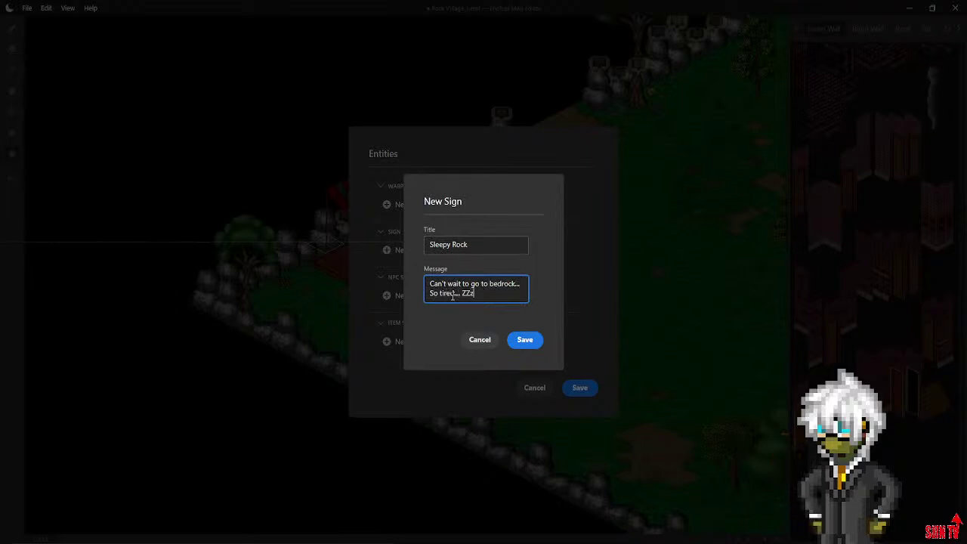
{"action": "type", "text": "zzZZzzzz."}
{"action": "left_click", "coordinate": [524, 339]}
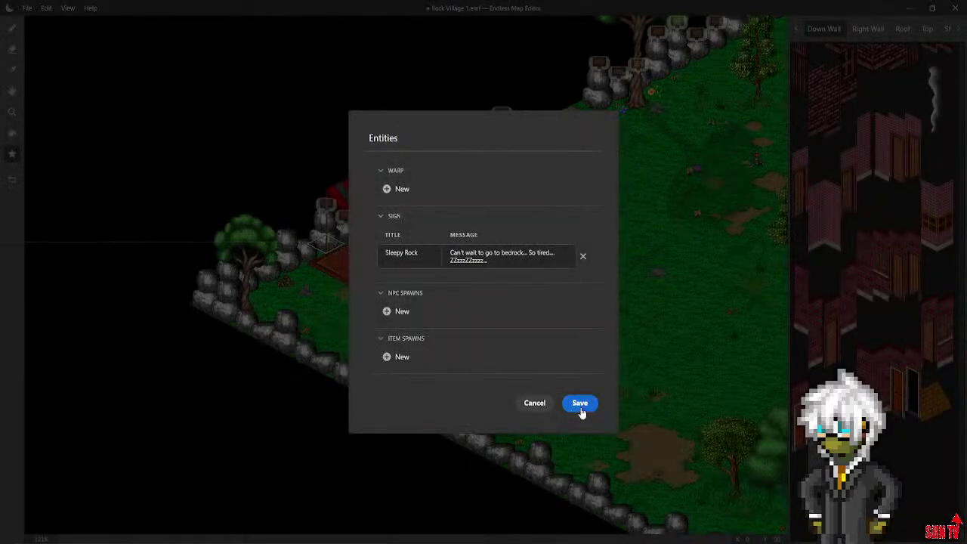
{"action": "left_click", "coordinate": [580, 405]}
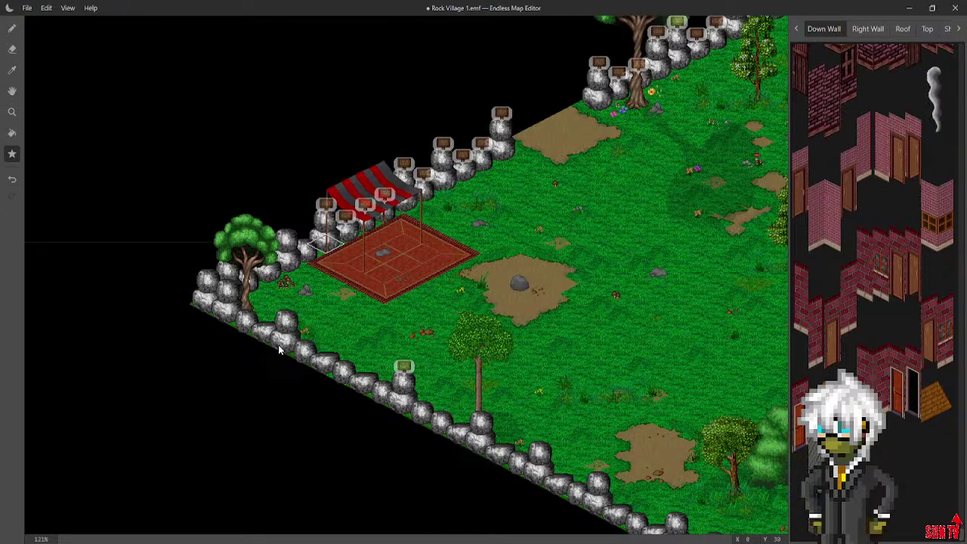
Save the Rock Village map with the newly added rock signs
{"action": "middle_click_drag", "start_coordinate": [279, 348], "coordinate": [323, 306]}
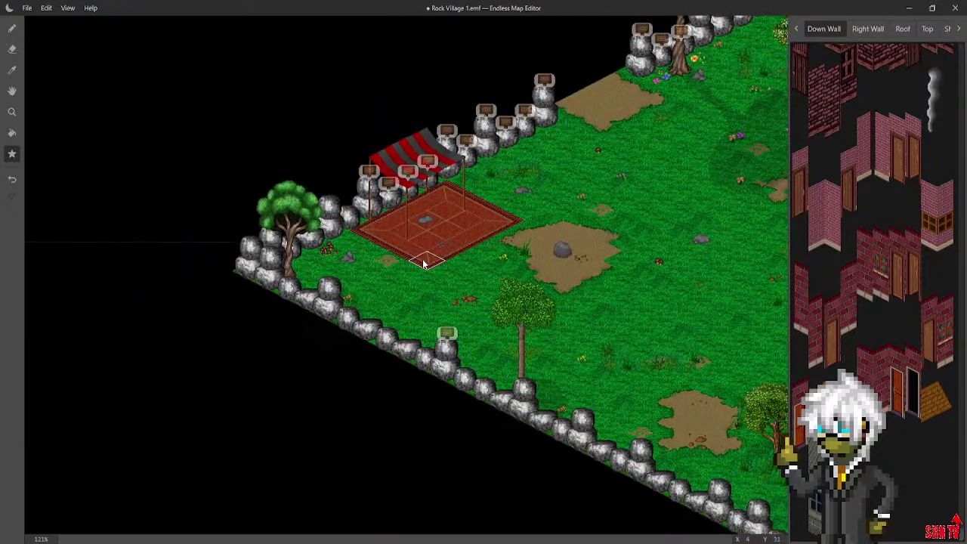
{"action": "middle_click_drag", "start_coordinate": [423, 263], "coordinate": [443, 288]}
{"action": "left_click", "coordinate": [26, 8]}
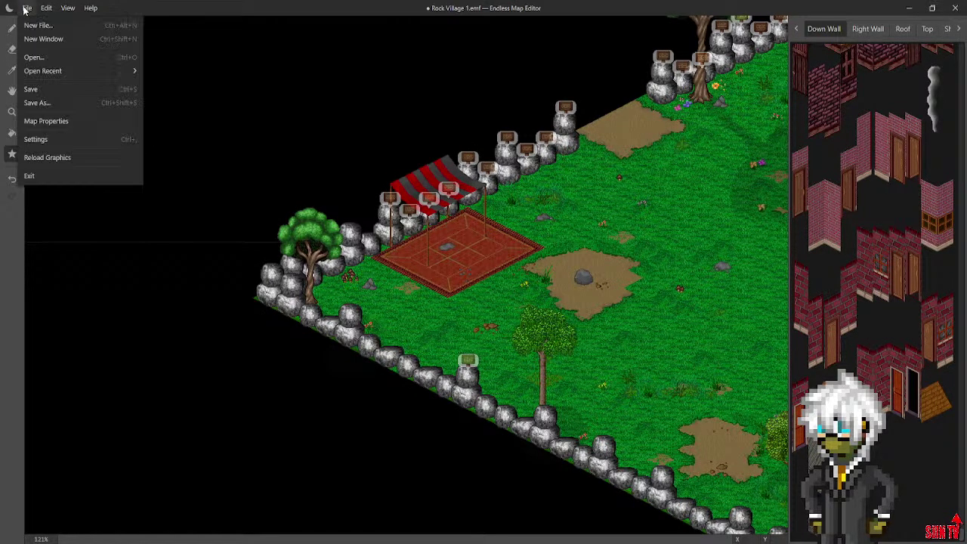
{"action": "left_click", "coordinate": [53, 87]}
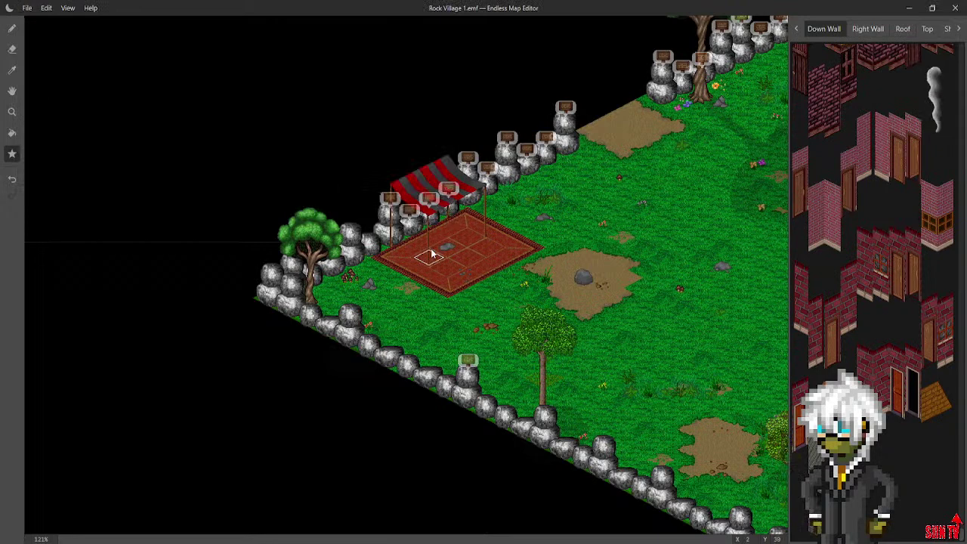
Look over the signed boundary wall from the awning to the giant twisted tree and back
{"action": "middle_click_drag", "start_coordinate": [432, 256], "coordinate": [534, 207]}
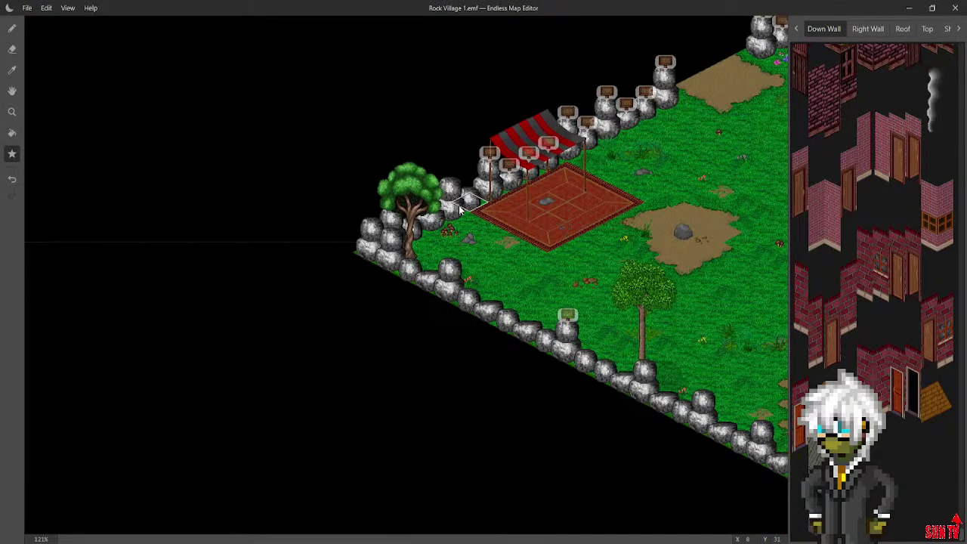
{"action": "middle_click_drag", "start_coordinate": [558, 189], "coordinate": [311, 100]}
{"action": "middle_click_drag", "start_coordinate": [406, 219], "coordinate": [154, 155]}
{"action": "middle_click_drag", "start_coordinate": [310, 223], "coordinate": [87, 276]}
{"action": "middle_click_drag", "start_coordinate": [570, 116], "coordinate": [731, 444]}
{"action": "middle_click_drag", "start_coordinate": [453, 338], "coordinate": [540, 347]}
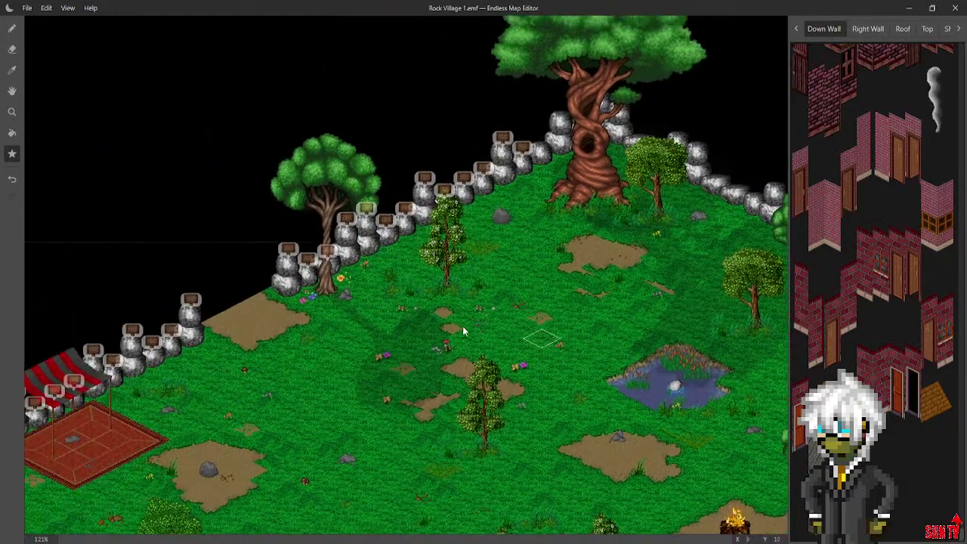
{"action": "middle_click_drag", "start_coordinate": [260, 303], "coordinate": [540, 172]}
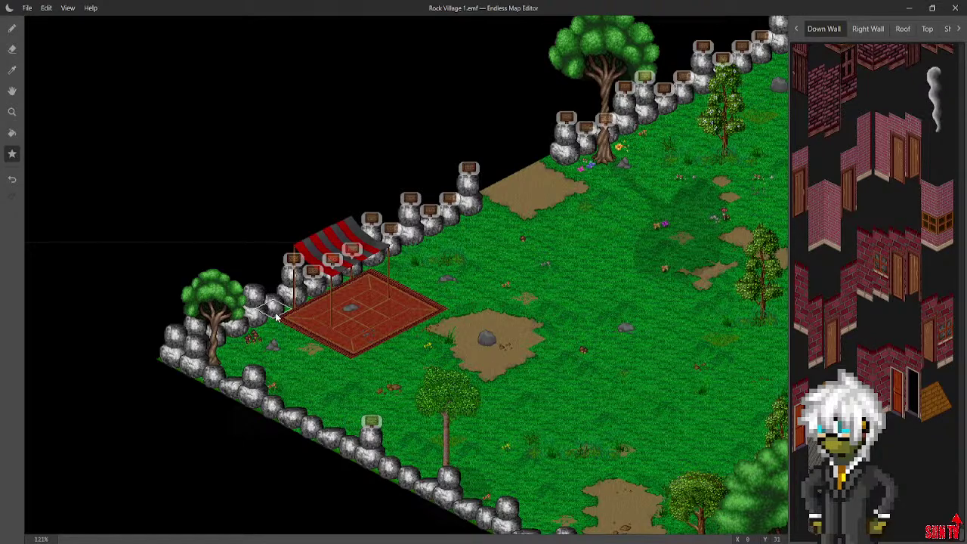
Start a new sign titled "Shady Rock" on the wall rock beside the large tree at the map's eastern corner
{"action": "middle_click_drag", "start_coordinate": [734, 370], "coordinate": [306, 201]}
{"action": "middle_click_drag", "start_coordinate": [464, 244], "coordinate": [148, 318]}
{"action": "middle_click_drag", "start_coordinate": [435, 317], "coordinate": [252, 280]}
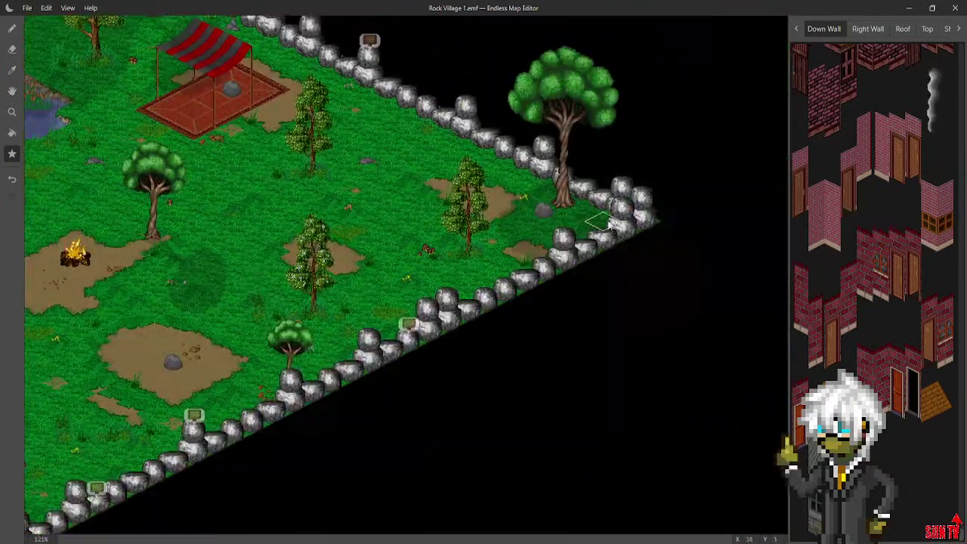
{"action": "left_click", "coordinate": [608, 199]}
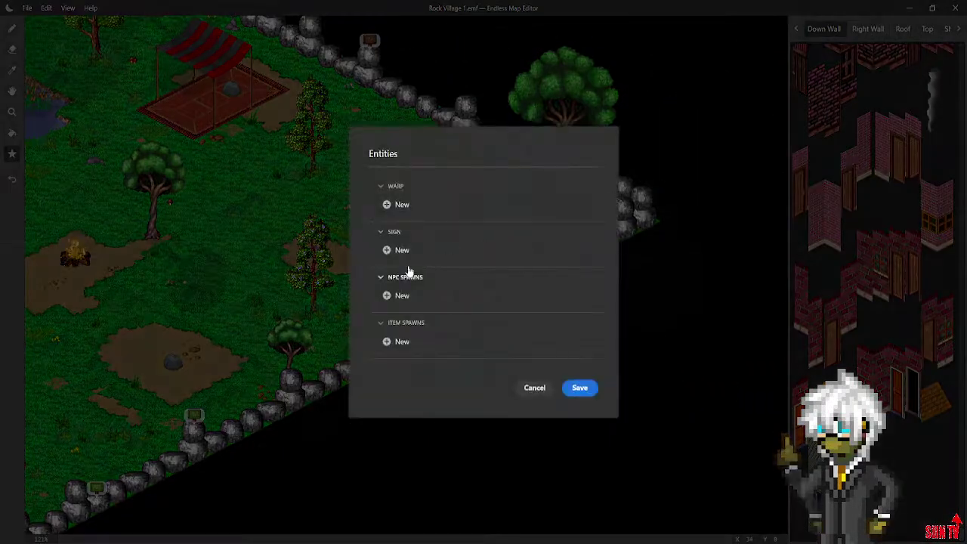
{"action": "left_click", "coordinate": [385, 249]}
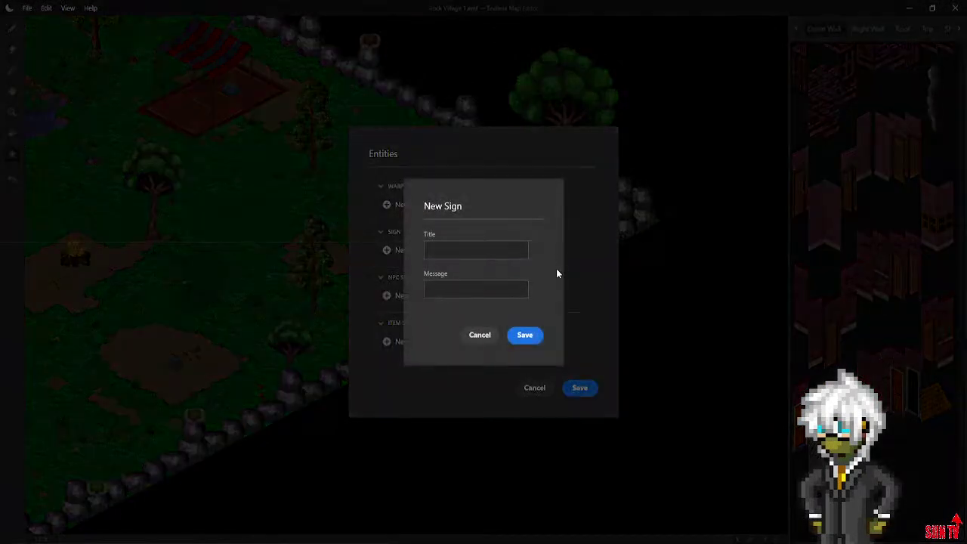
{"action": "left_click", "coordinate": [509, 242]}
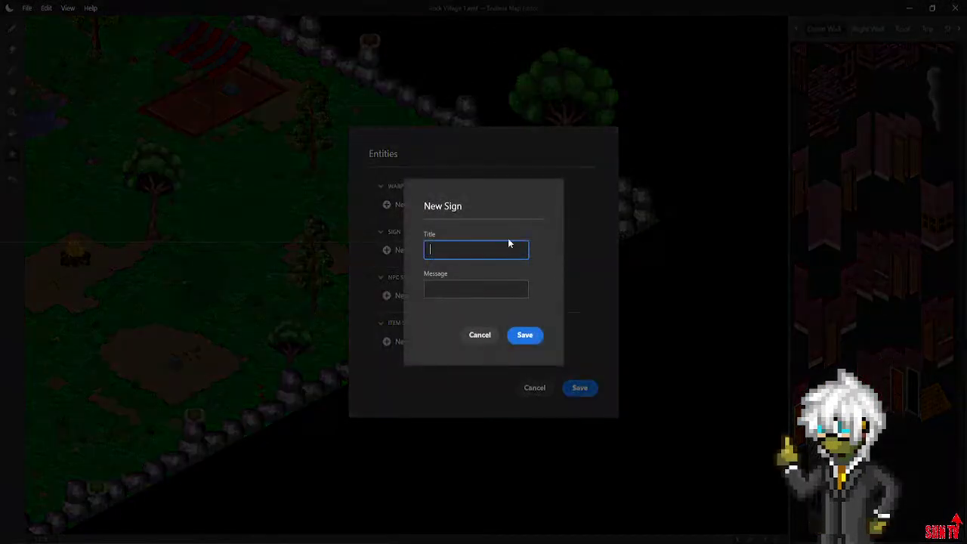
{"action": "type", "text": "Sha"}
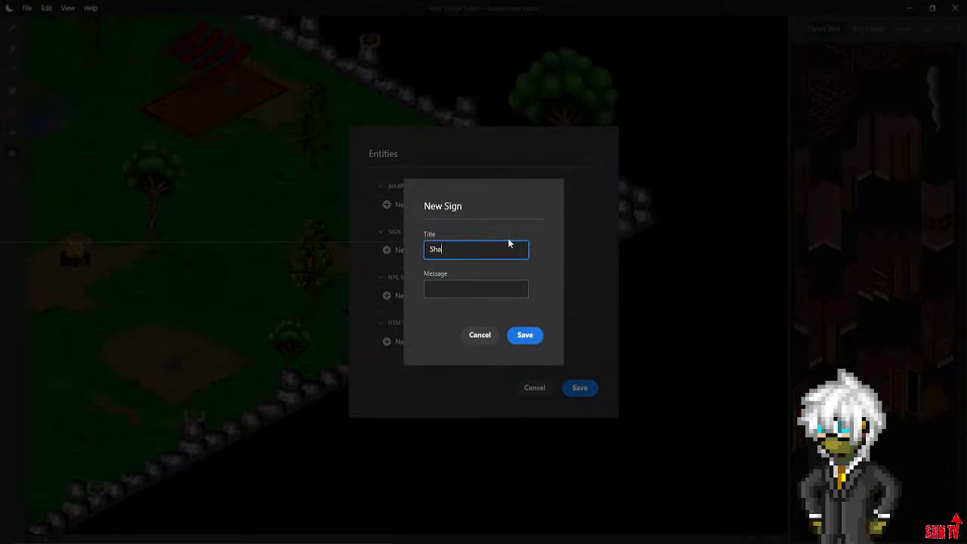
{"action": "type", "text": "dy Rock"}
Give the Shady Rock sign the message "Wanna buy some of my shamrocks?" and save it to its tile
{"action": "left_click", "coordinate": [457, 285]}
{"action": "type", "text": "Wann"}
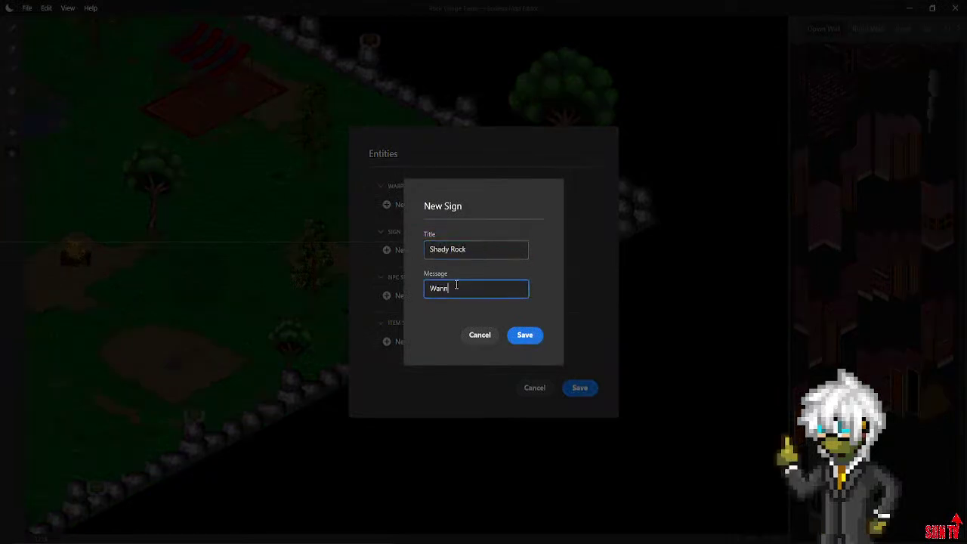
{"action": "type", "text": "a buy some of my shamrocks?"}
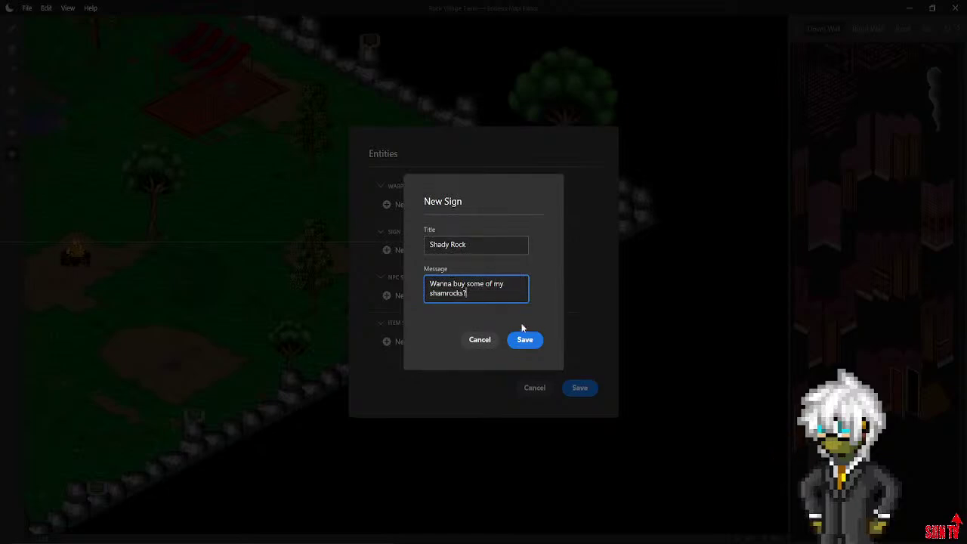
{"action": "left_click", "coordinate": [529, 344]}
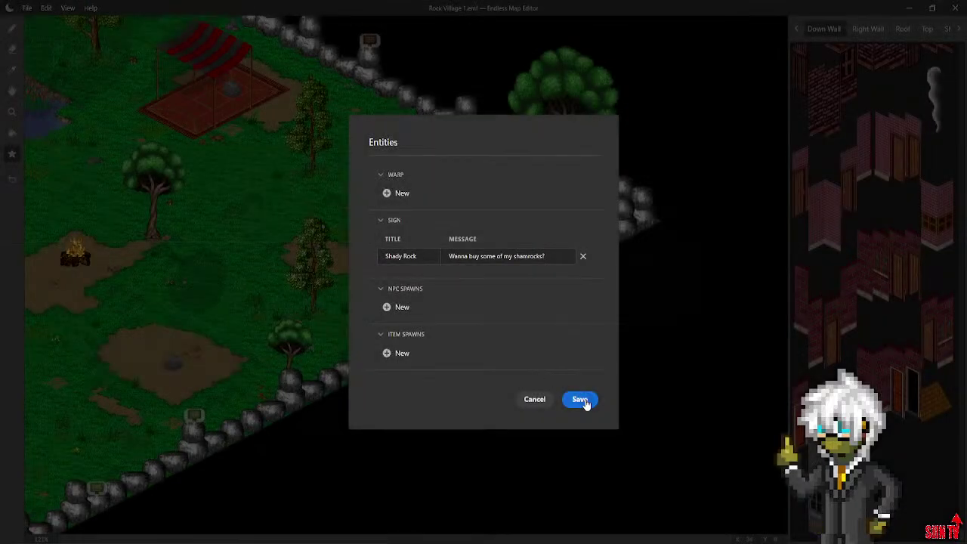
{"action": "left_click", "coordinate": [580, 400]}
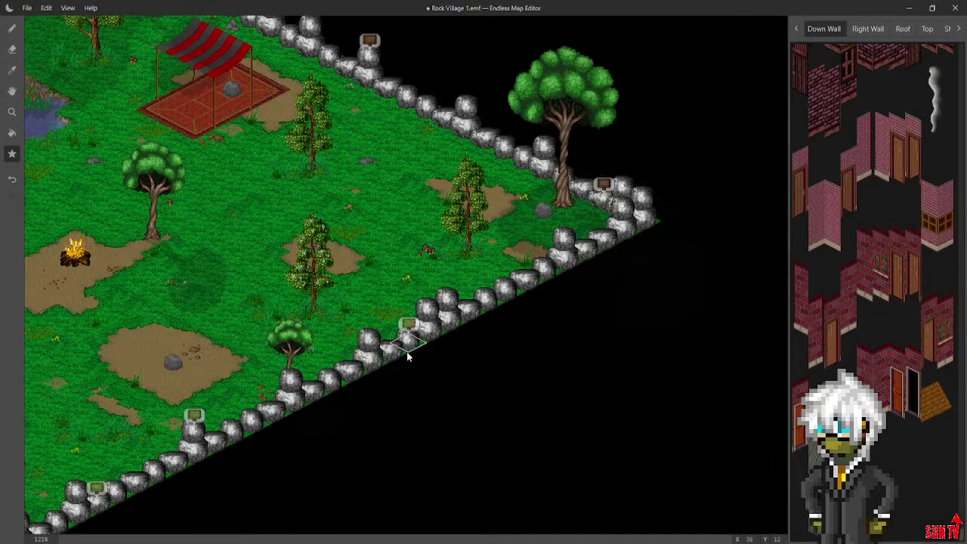
{"action": "middle_click_drag", "start_coordinate": [245, 329], "coordinate": [287, 356]}
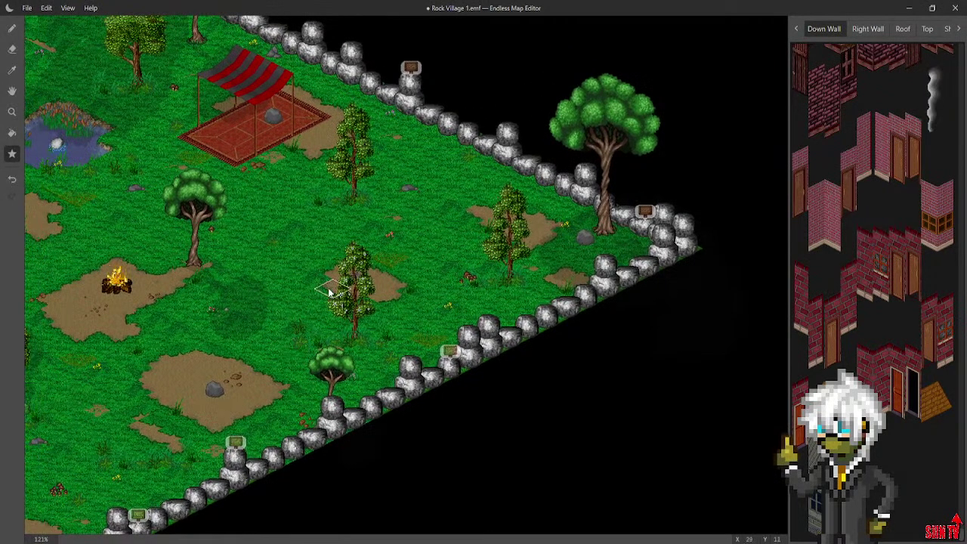
Start a new sign titled "Playful Rocks" on the stacked wall rocks between the red-striped awning and the large eastern tree
{"action": "middle_click_drag", "start_coordinate": [330, 290], "coordinate": [564, 322]}
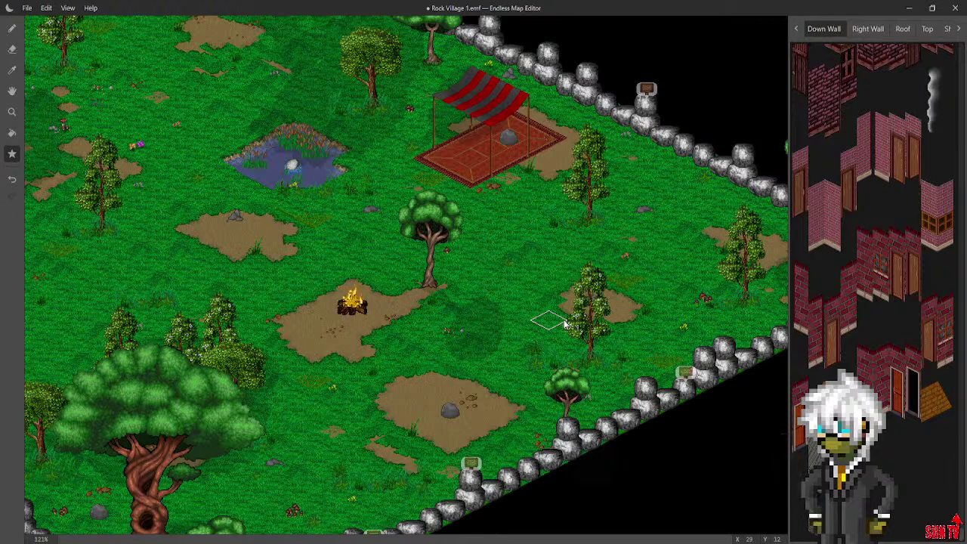
{"action": "middle_click_drag", "start_coordinate": [437, 204], "coordinate": [64, 348]}
{"action": "middle_click_drag", "start_coordinate": [703, 217], "coordinate": [588, 322]}
{"action": "middle_click_drag", "start_coordinate": [538, 185], "coordinate": [501, 295]}
{"action": "middle_click_drag", "start_coordinate": [555, 215], "coordinate": [719, 154]}
{"action": "middle_click_drag", "start_coordinate": [577, 297], "coordinate": [410, 253]}
{"action": "middle_click_drag", "start_coordinate": [561, 253], "coordinate": [276, 222]}
{"action": "middle_click_drag", "start_coordinate": [484, 186], "coordinate": [439, 322]}
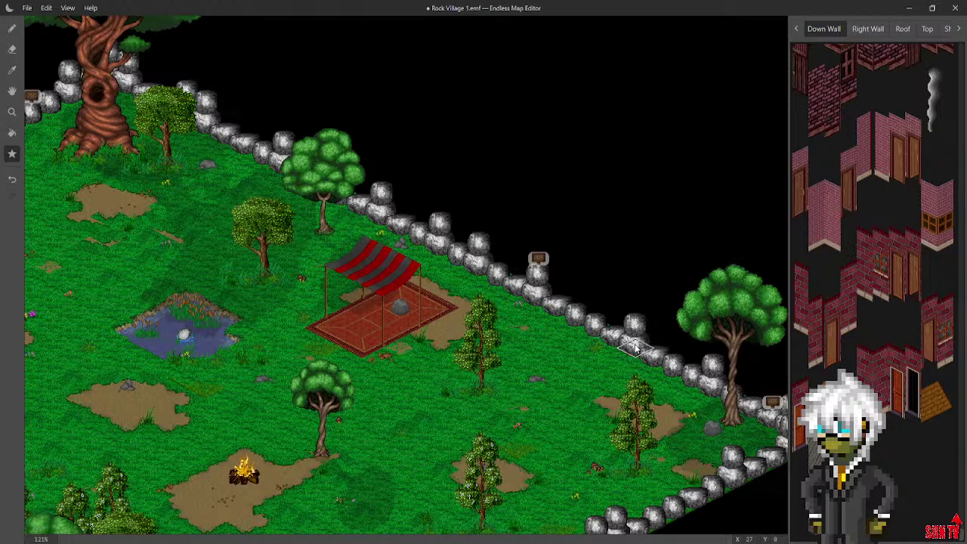
{"action": "left_click", "coordinate": [635, 343]}
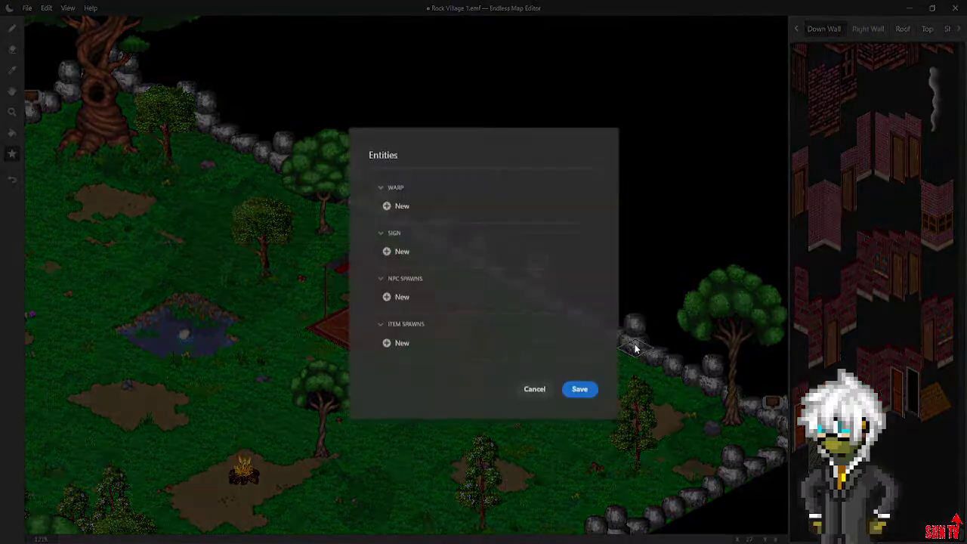
{"action": "left_click", "coordinate": [391, 250]}
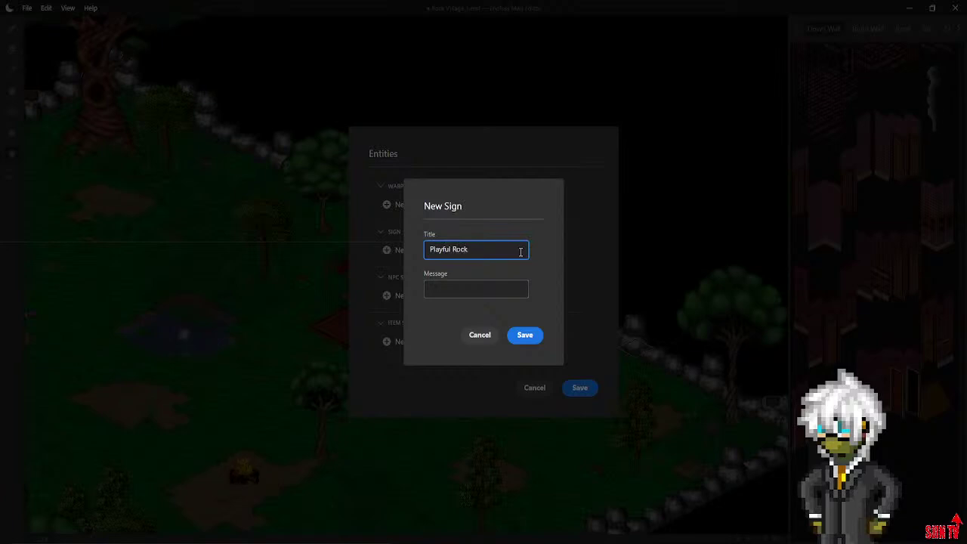
{"action": "type", "text": "s"}
Give the Playful Rocks sign the message "We like to pretend we're a snowman!" and save it to its tile
{"action": "left_click", "coordinate": [427, 288]}
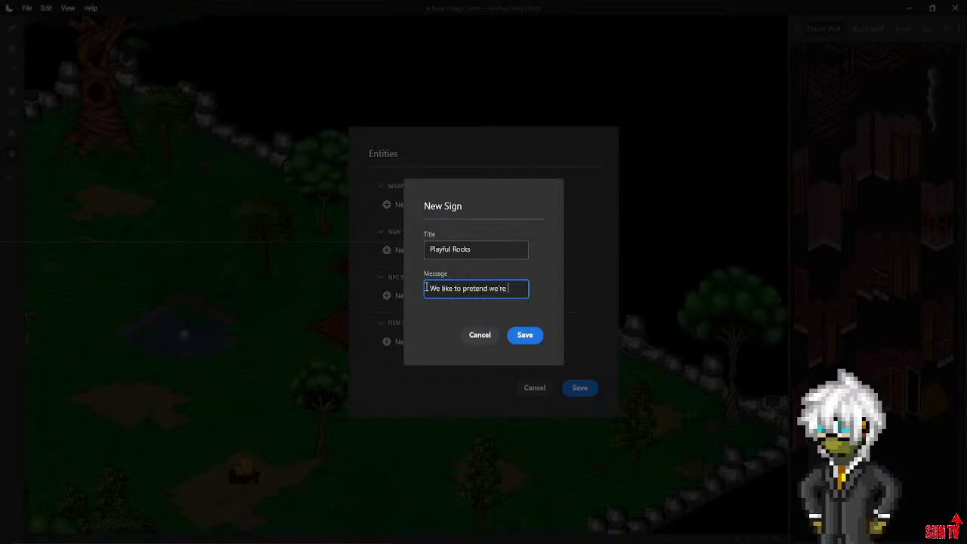
{"action": "type", "text": "nowman!"}
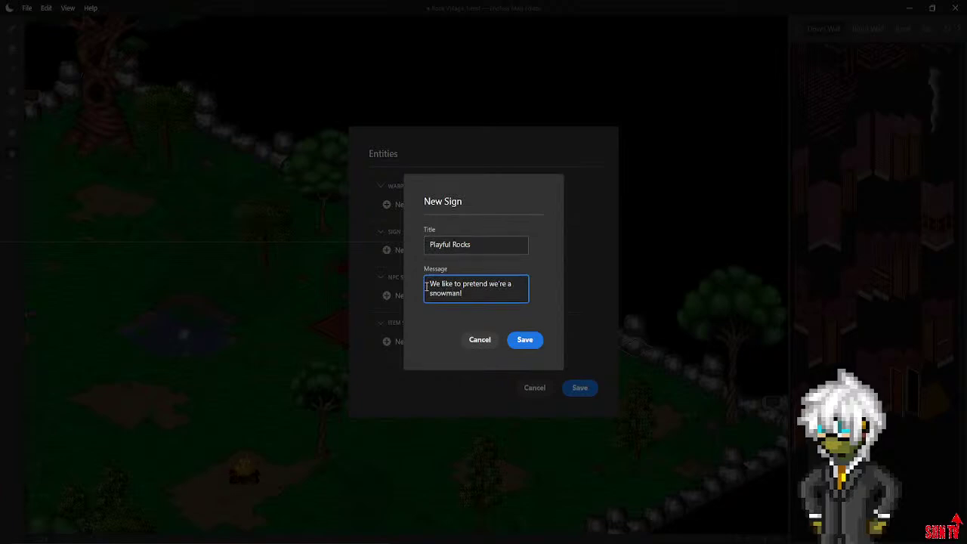
{"action": "left_click", "coordinate": [541, 341]}
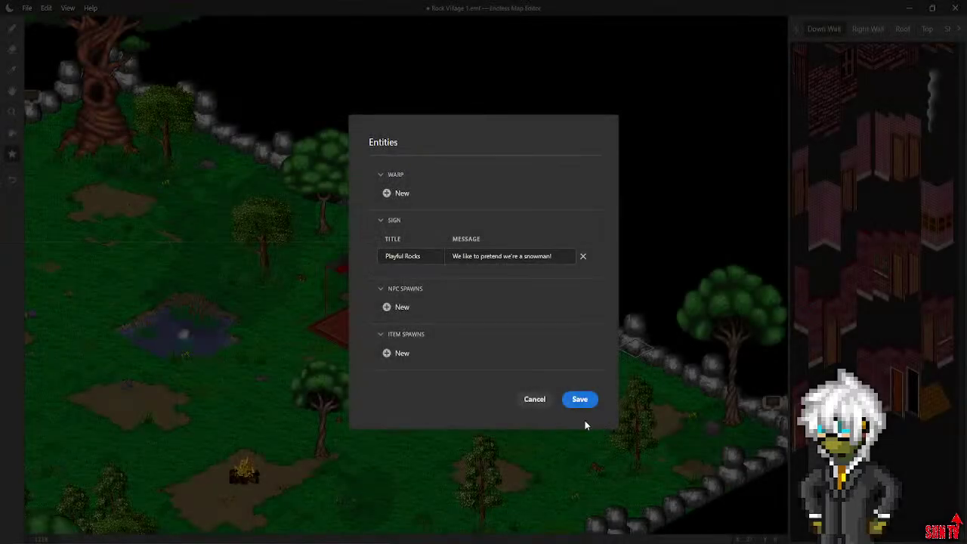
{"action": "left_click", "coordinate": [578, 401]}
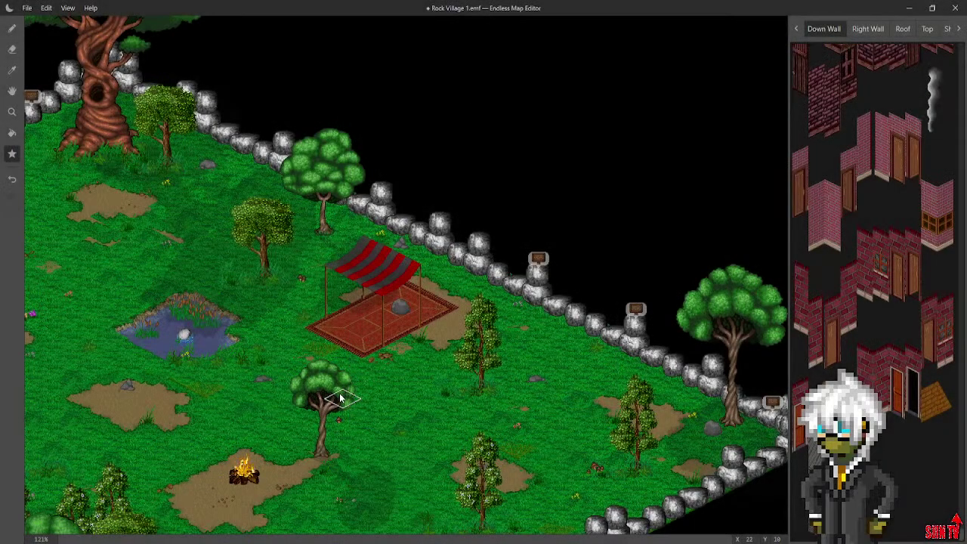
Save the Rock Village map with the Shady Rock and Playful Rocks signs
{"action": "middle_click_drag", "start_coordinate": [338, 396], "coordinate": [665, 439]}
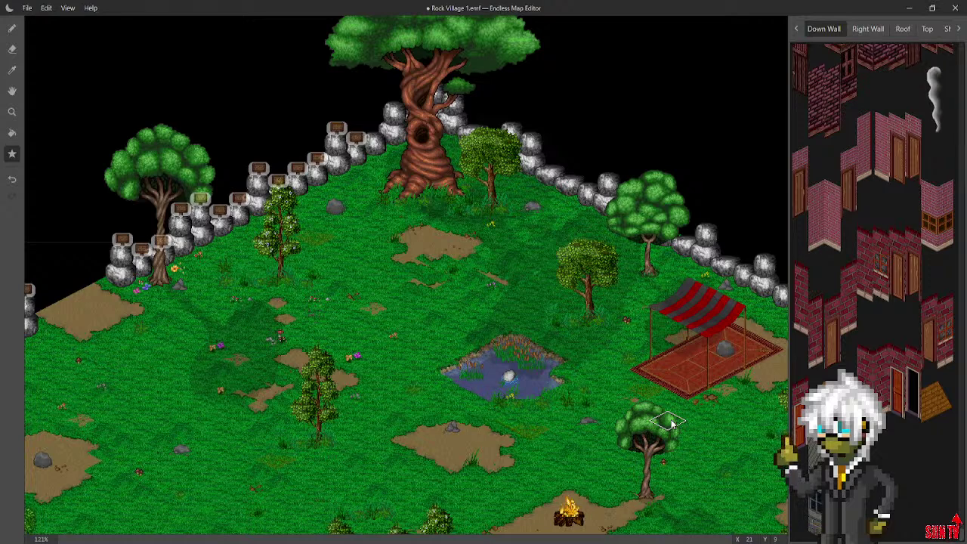
{"action": "left_click", "coordinate": [28, 8]}
{"action": "left_click", "coordinate": [53, 91]}
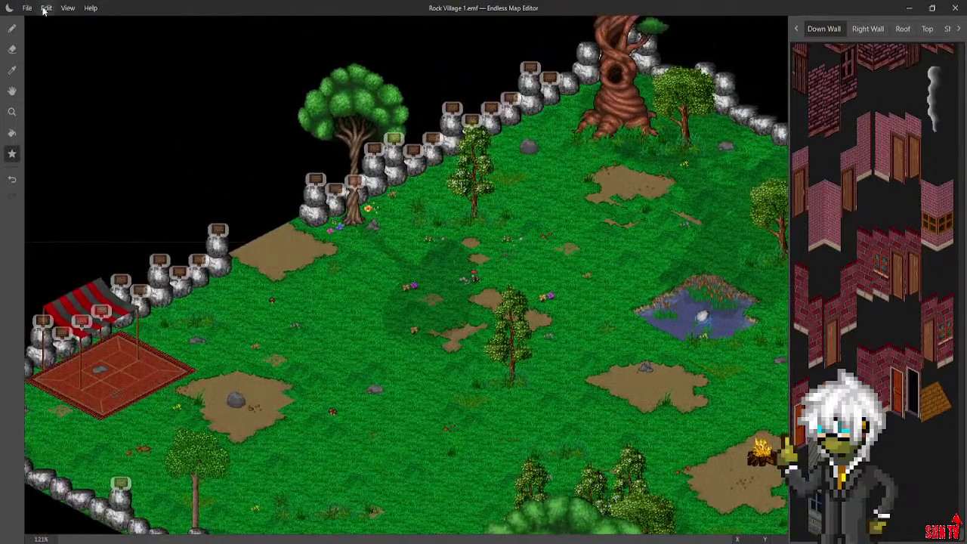
Open the existing map file 22_Path_6.emf in place of the Rock Village map
{"action": "left_click", "coordinate": [45, 8]}
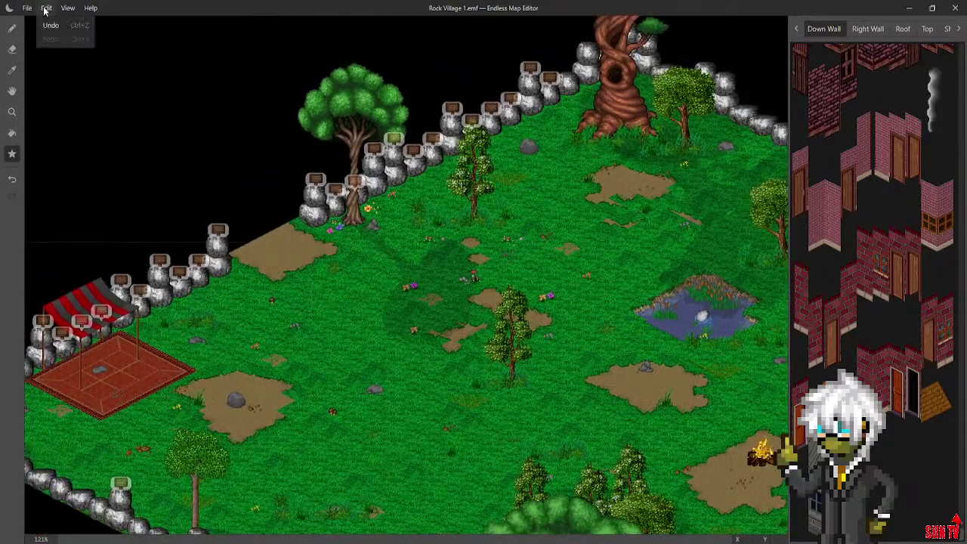
{"action": "mouse_move", "coordinate": [27, 7]}
{"action": "mouse_move", "coordinate": [49, 70]}
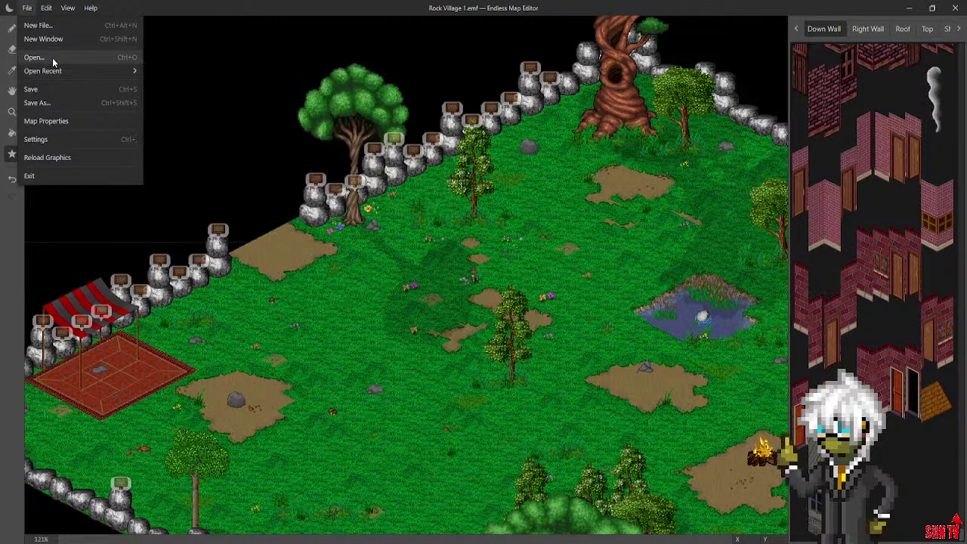
{"action": "left_click", "coordinate": [51, 61]}
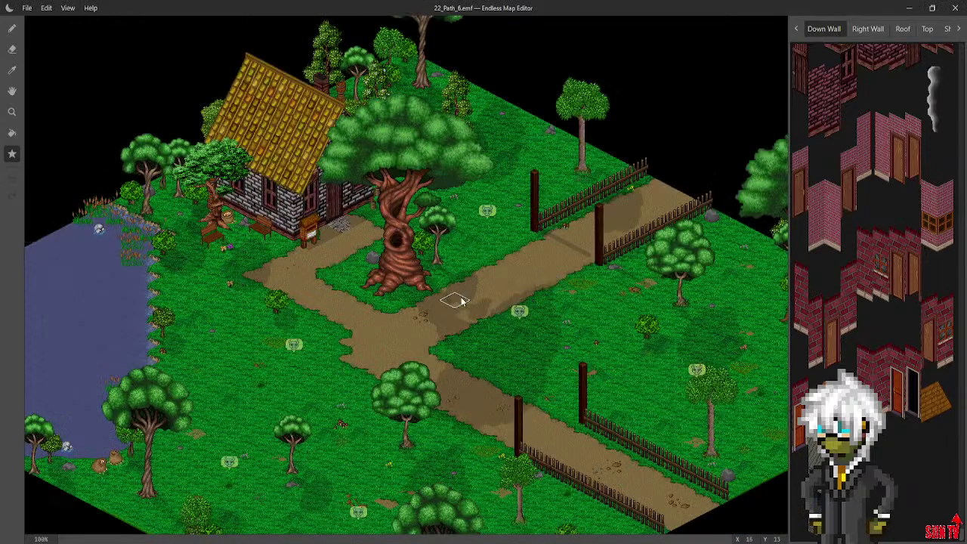
Open the recently used map 23_Path_5.emf from the EO Adventures project folder
{"action": "left_click", "coordinate": [26, 10]}
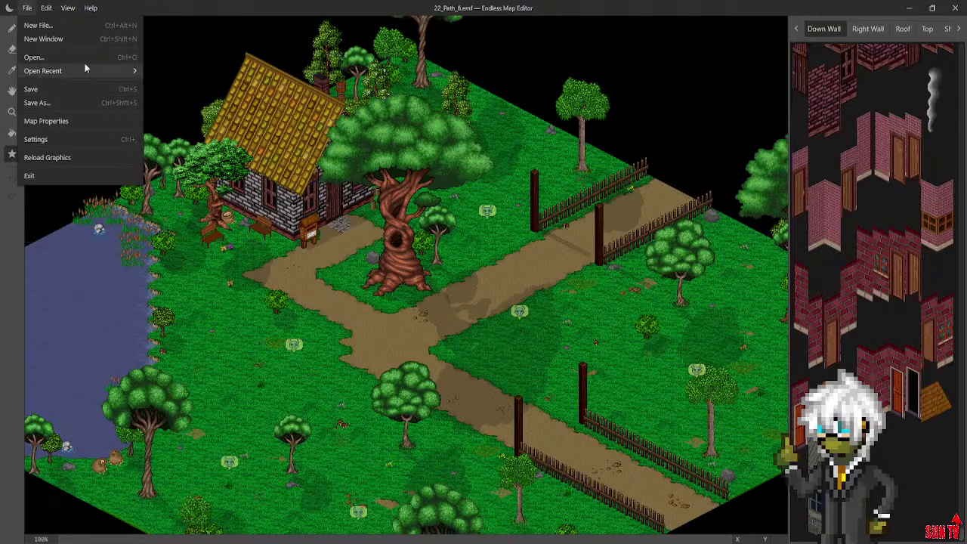
{"action": "mouse_move", "coordinate": [112, 75]}
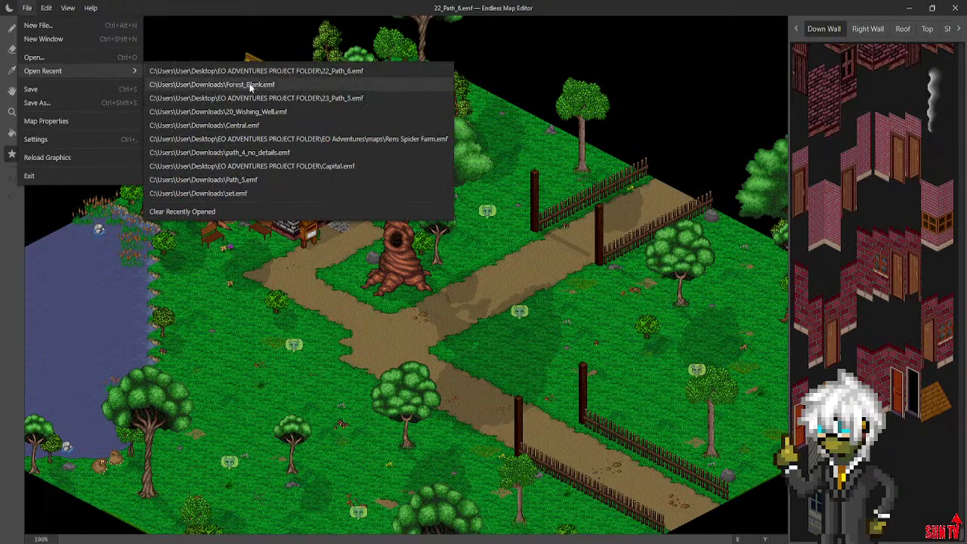
{"action": "left_click", "coordinate": [169, 107]}
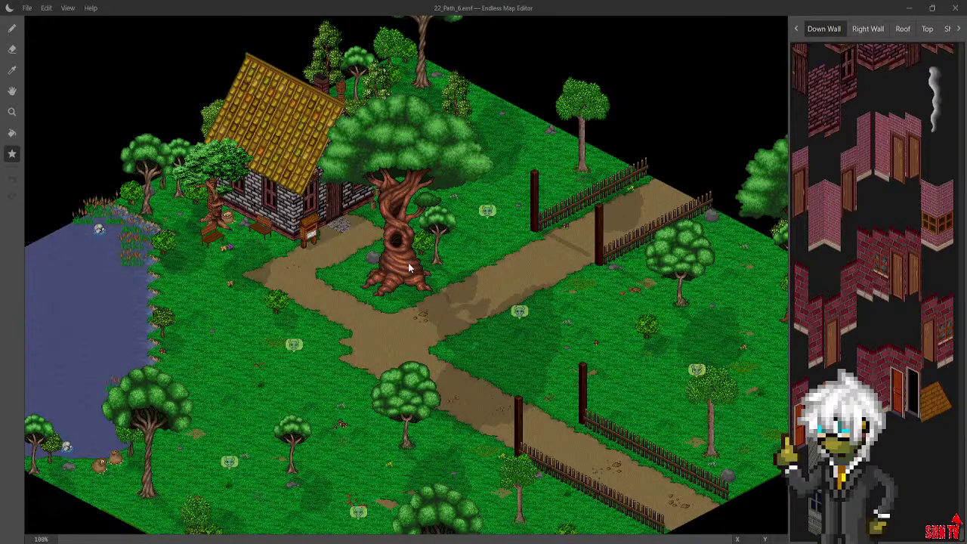
{"action": "key", "text": "alt+Right"}
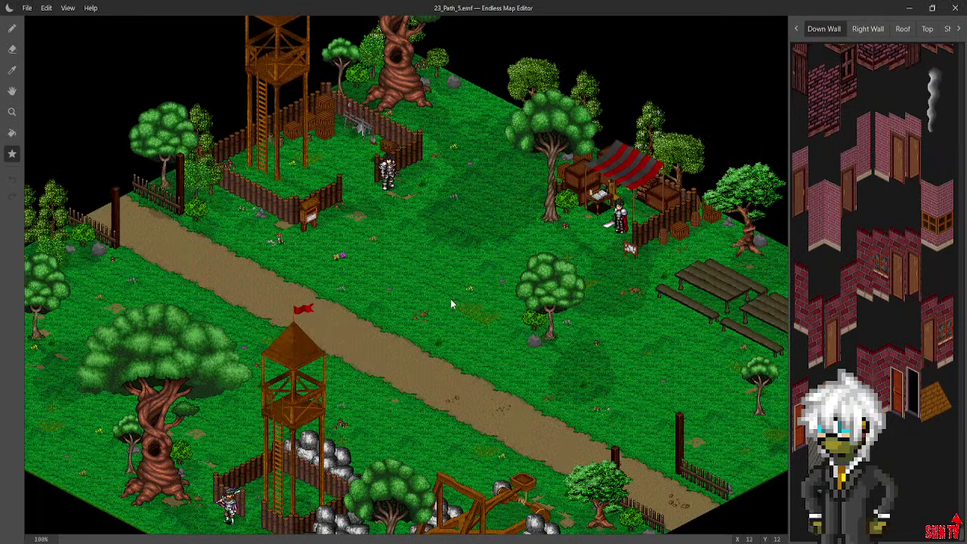
Look over the 23_Path_5 map, examining the path, picnic tables, southern watchtower, rock piles and catapult
{"action": "middle_click_drag", "start_coordinate": [451, 299], "coordinate": [470, 287]}
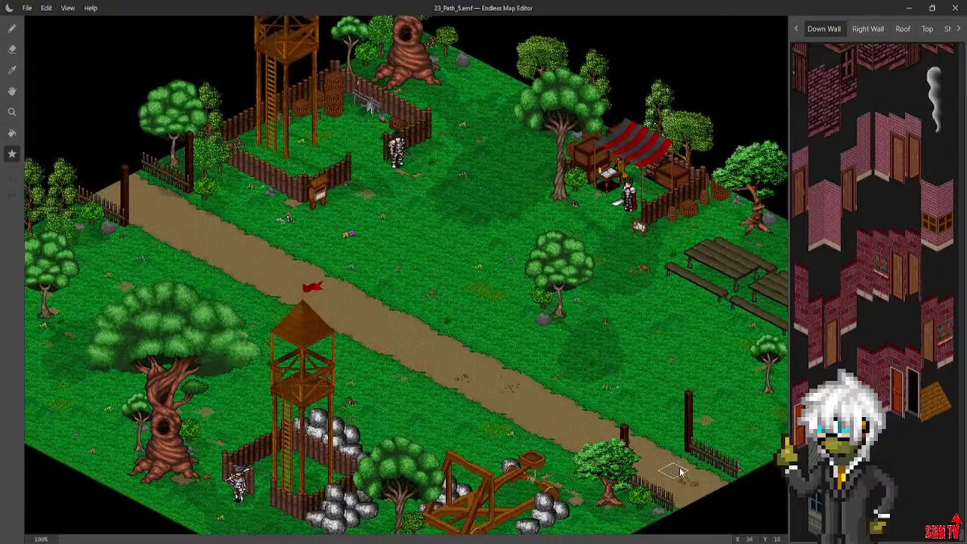
{"action": "middle_click_drag", "start_coordinate": [675, 471], "coordinate": [492, 341]}
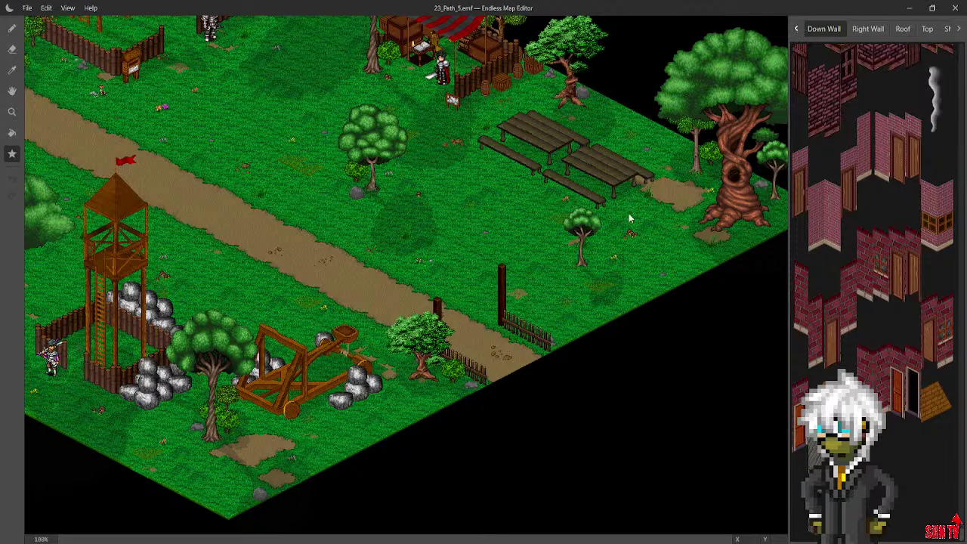
{"action": "middle_click_drag", "start_coordinate": [143, 371], "coordinate": [479, 276]}
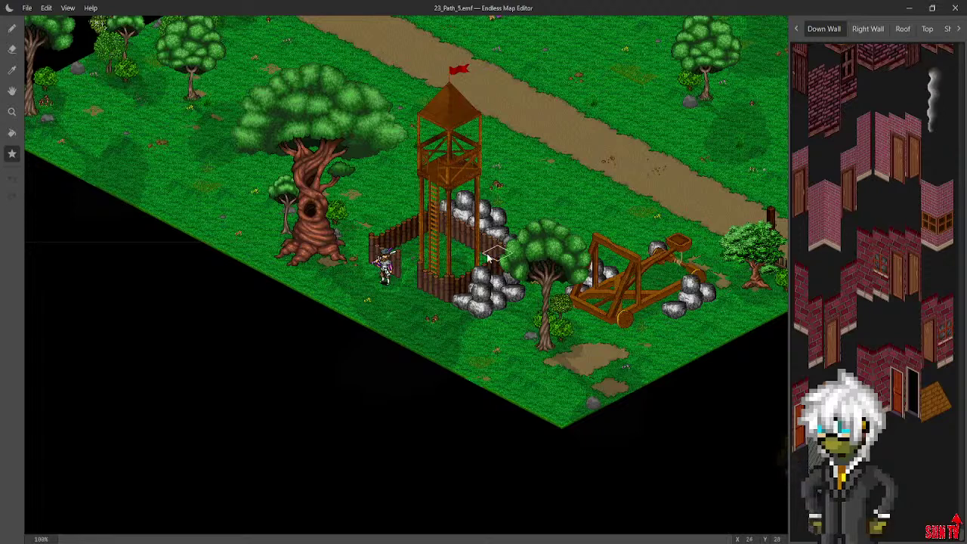
{"action": "middle_click_drag", "start_coordinate": [452, 279], "coordinate": [524, 204]}
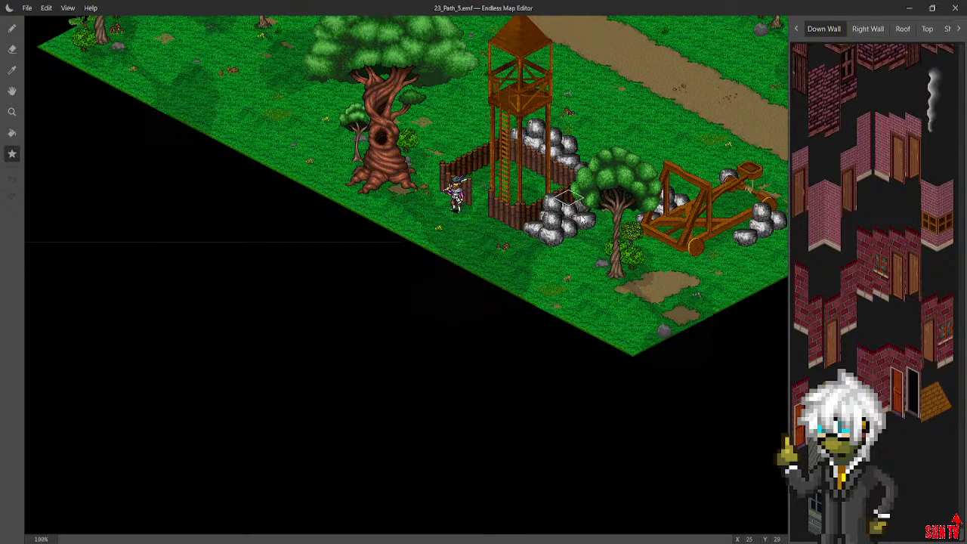
{"action": "middle_click_drag", "start_coordinate": [559, 215], "coordinate": [403, 516]}
{"action": "middle_click_drag", "start_coordinate": [284, 321], "coordinate": [288, 2]}
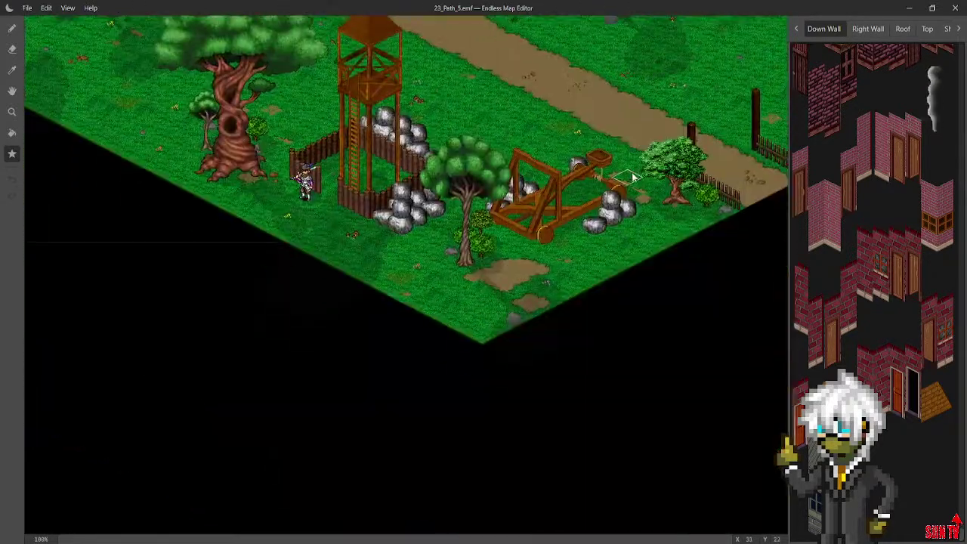
{"action": "middle_click_drag", "start_coordinate": [531, 163], "coordinate": [393, 321]}
{"action": "middle_click_drag", "start_coordinate": [486, 345], "coordinate": [546, 370]}
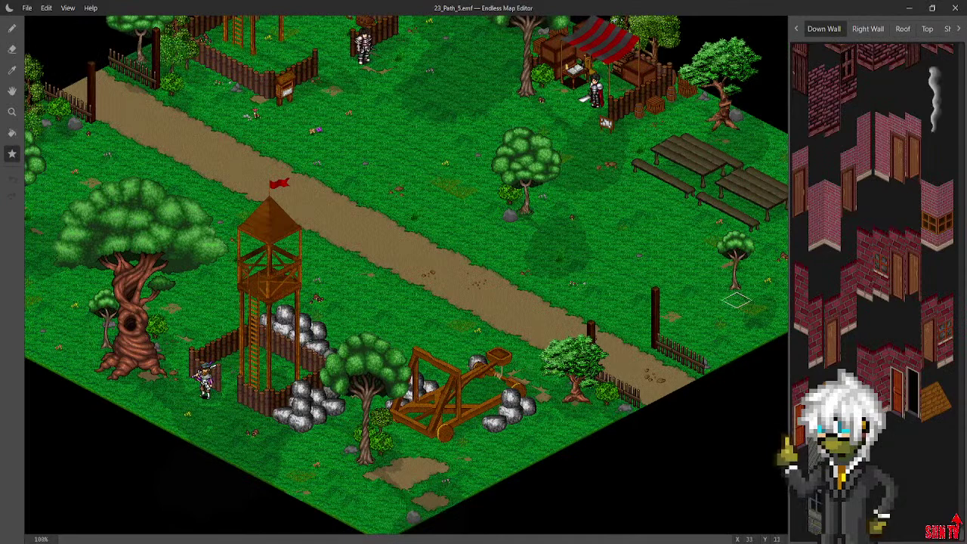